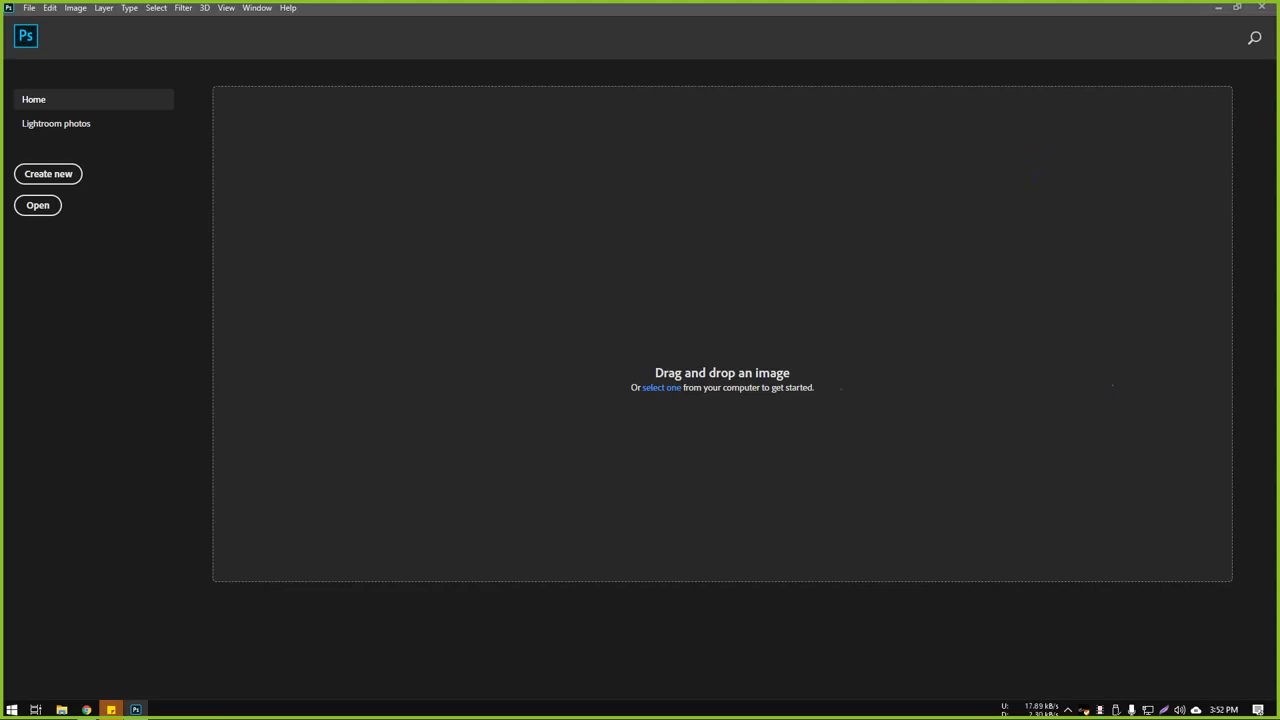
Step: Open the image beautiful-blue-bird-wallpaper 1 (1).jpg as a new document
drag(952, 393, 734, 277)
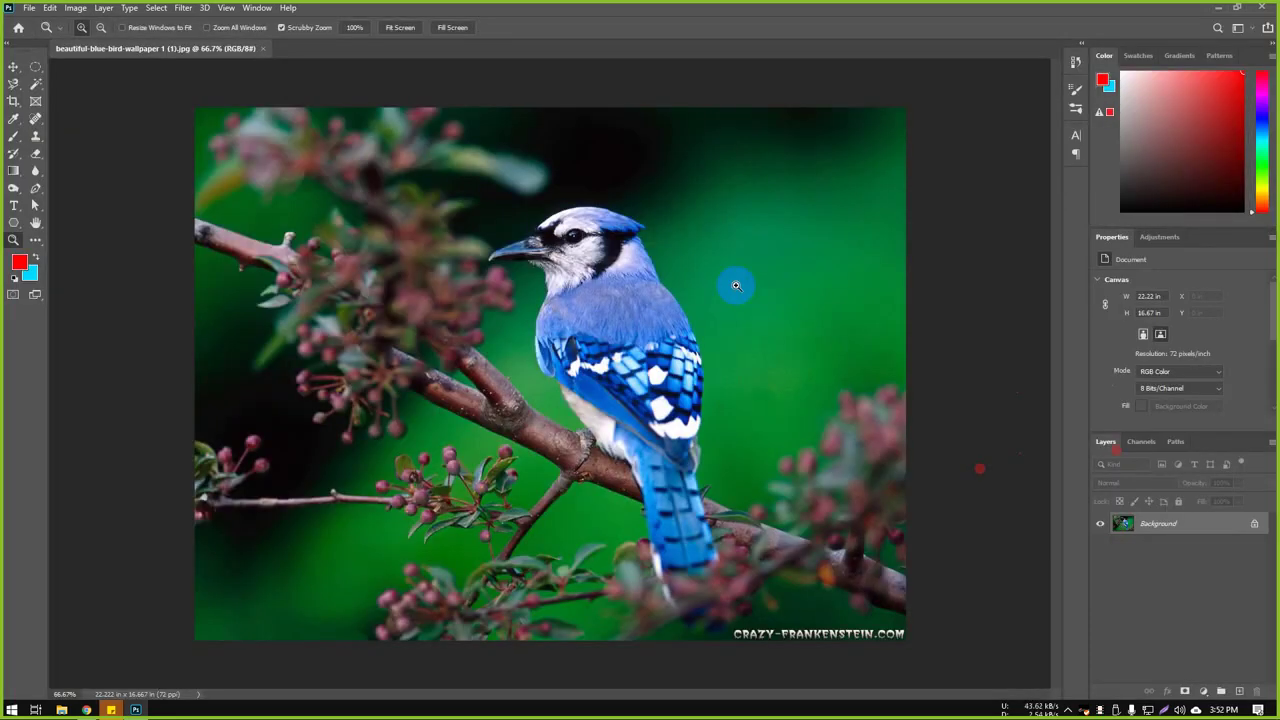
drag(740, 397, 737, 448)
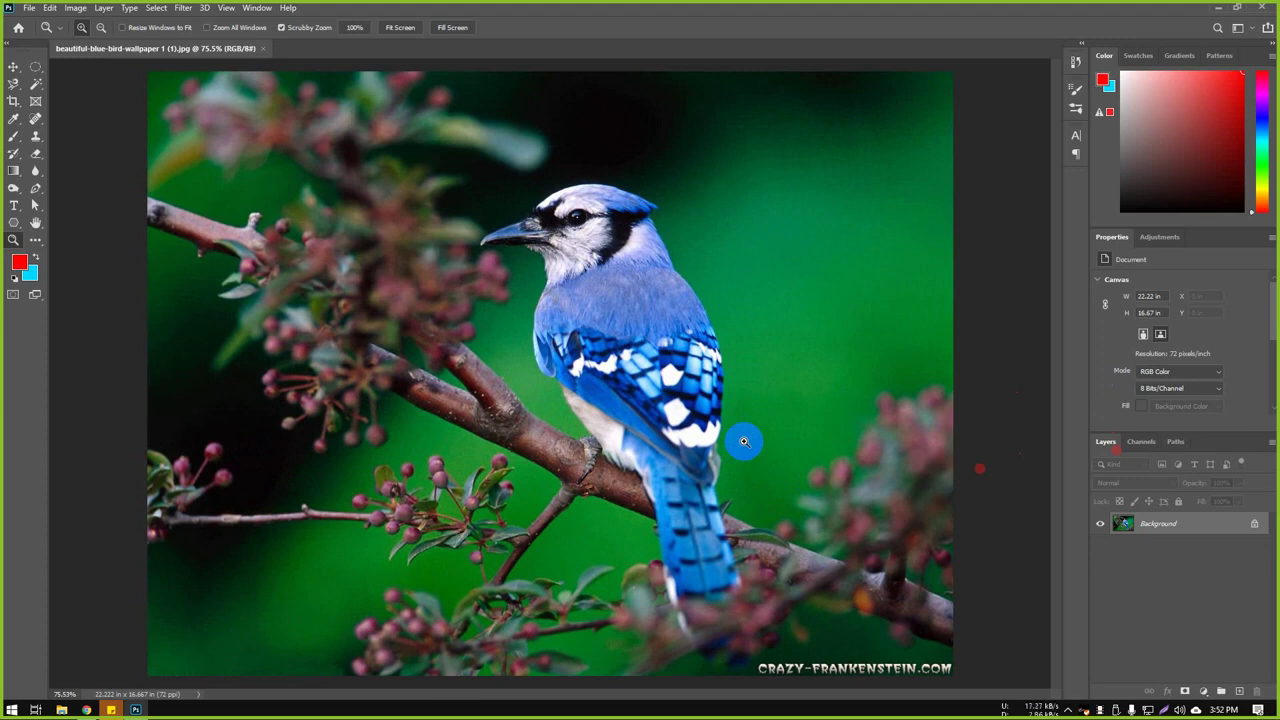
mouse_move(663, 400)
mouse_down()
mouse_move(680, 420)
mouse_move(668, 404)
mouse_up()
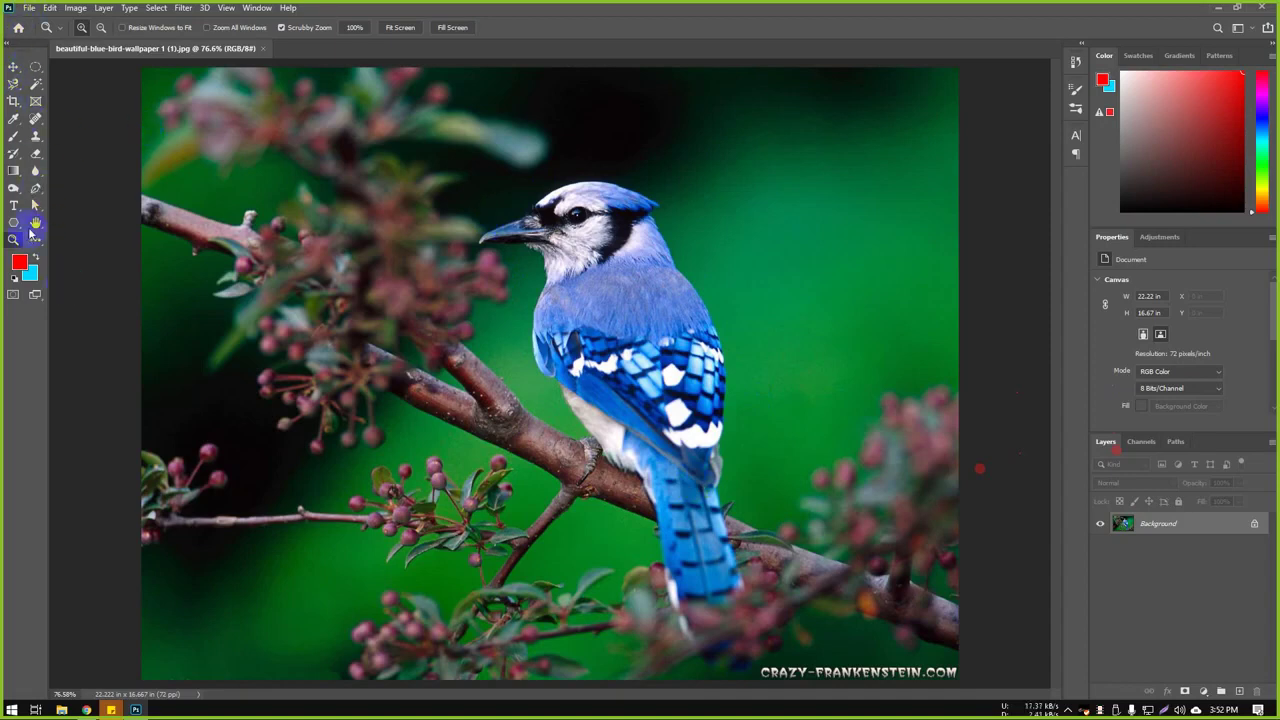
Step: Activate the standard Pen Tool in Path mode
click(37, 189)
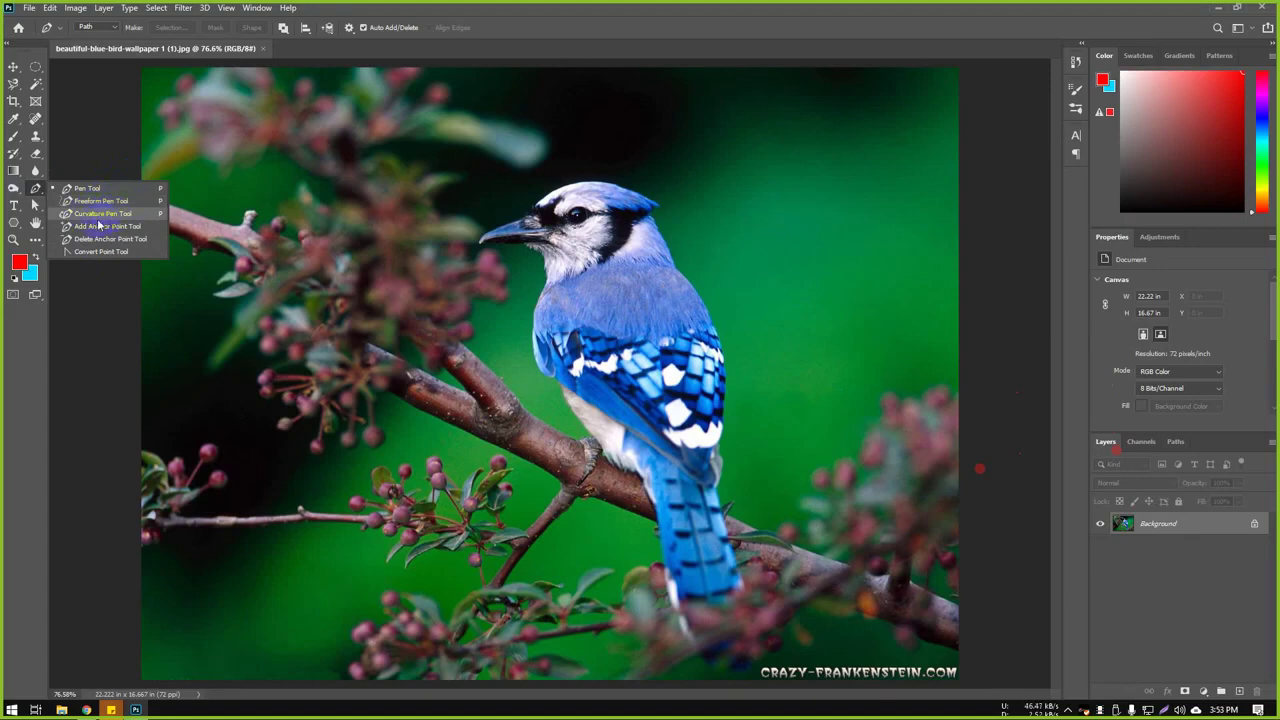
click(168, 263)
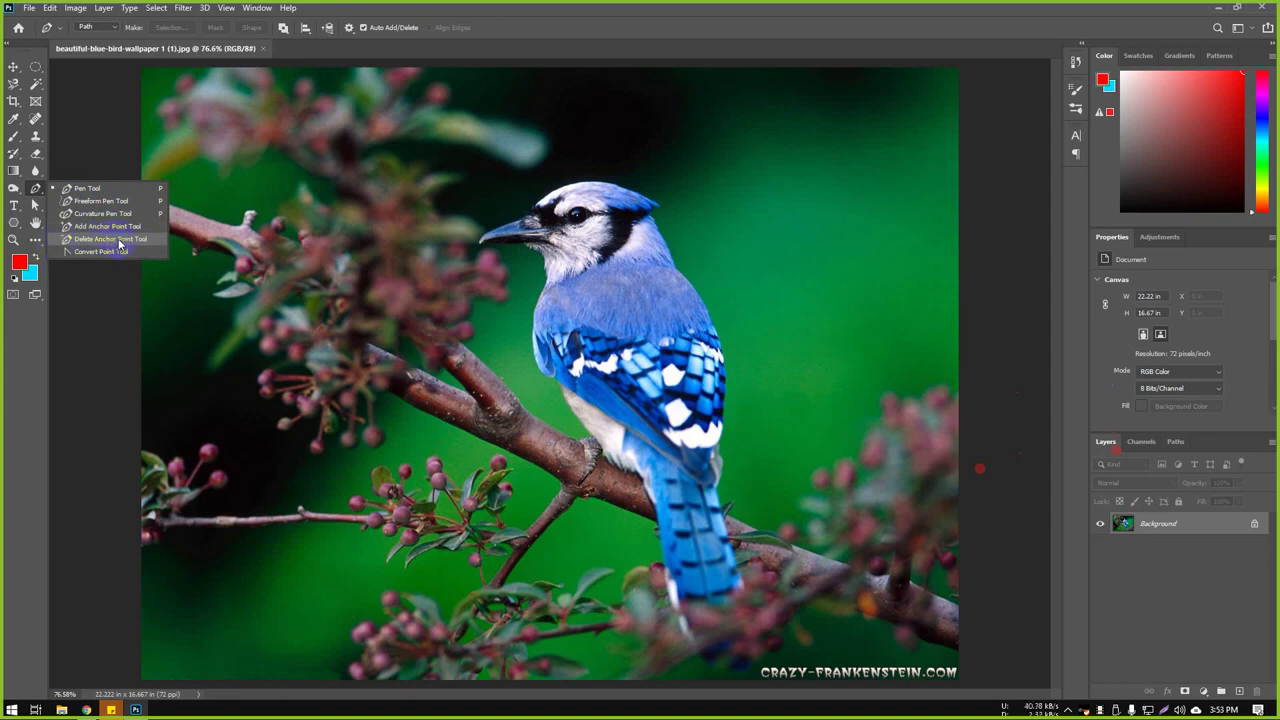
click(67, 190)
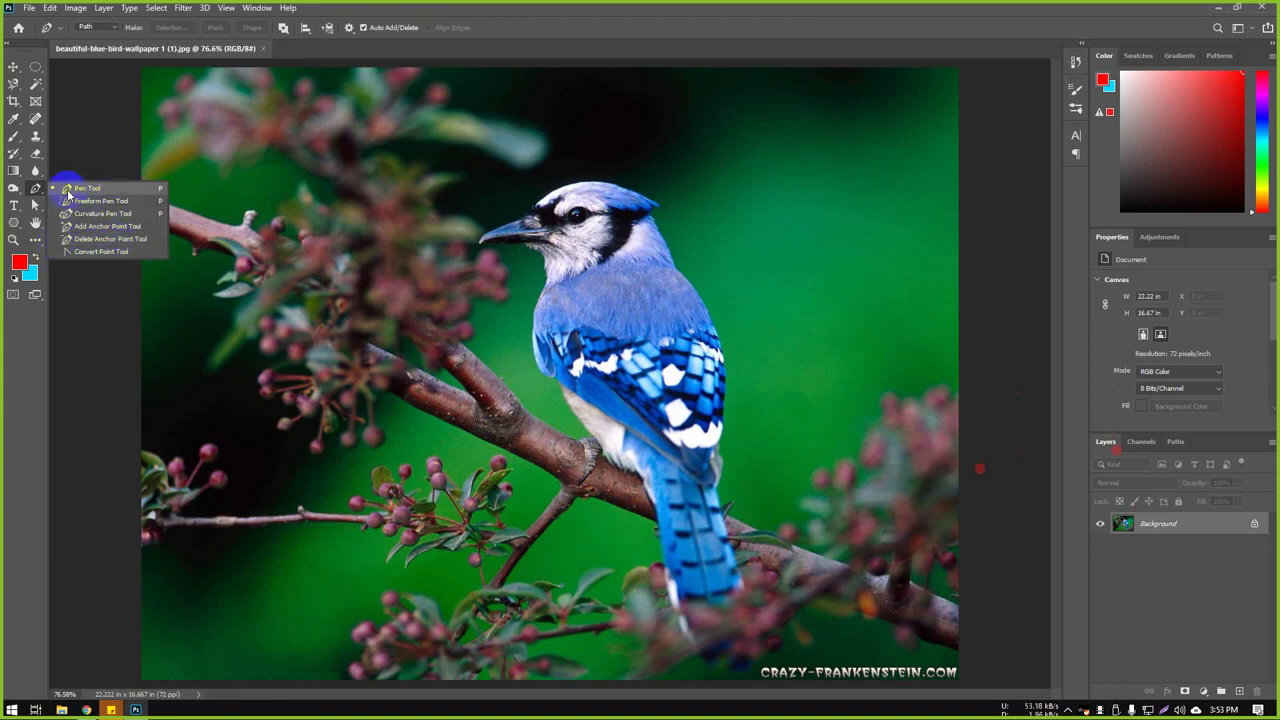
click(92, 188)
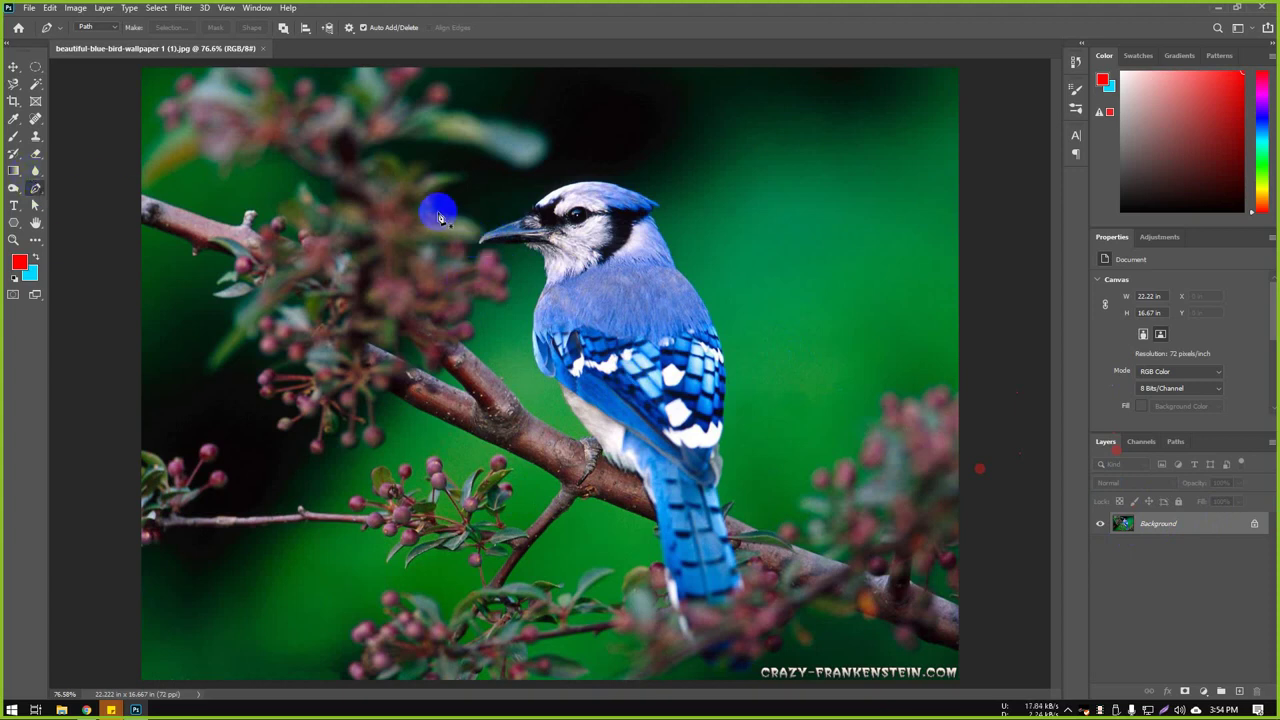
Step: Start a work path with an anchor point at the tip of the bird's beak, and check its entry among the document's paths
key(z)
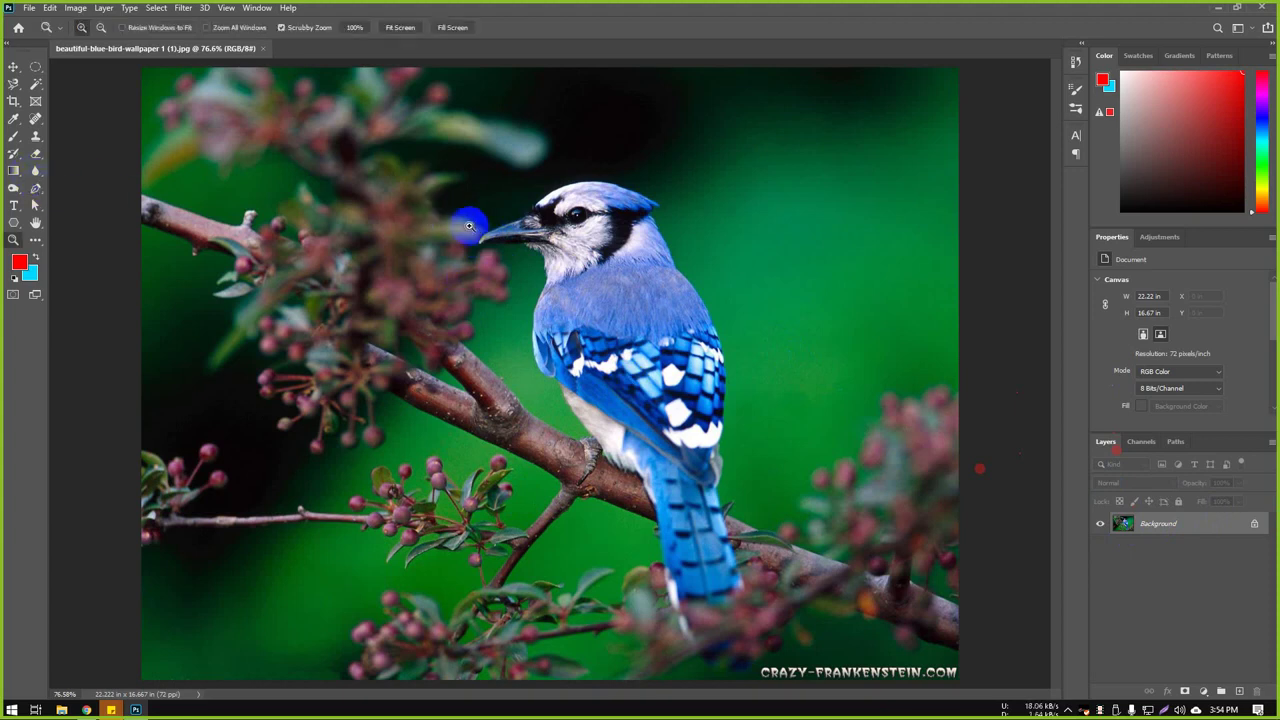
drag(478, 222, 560, 250)
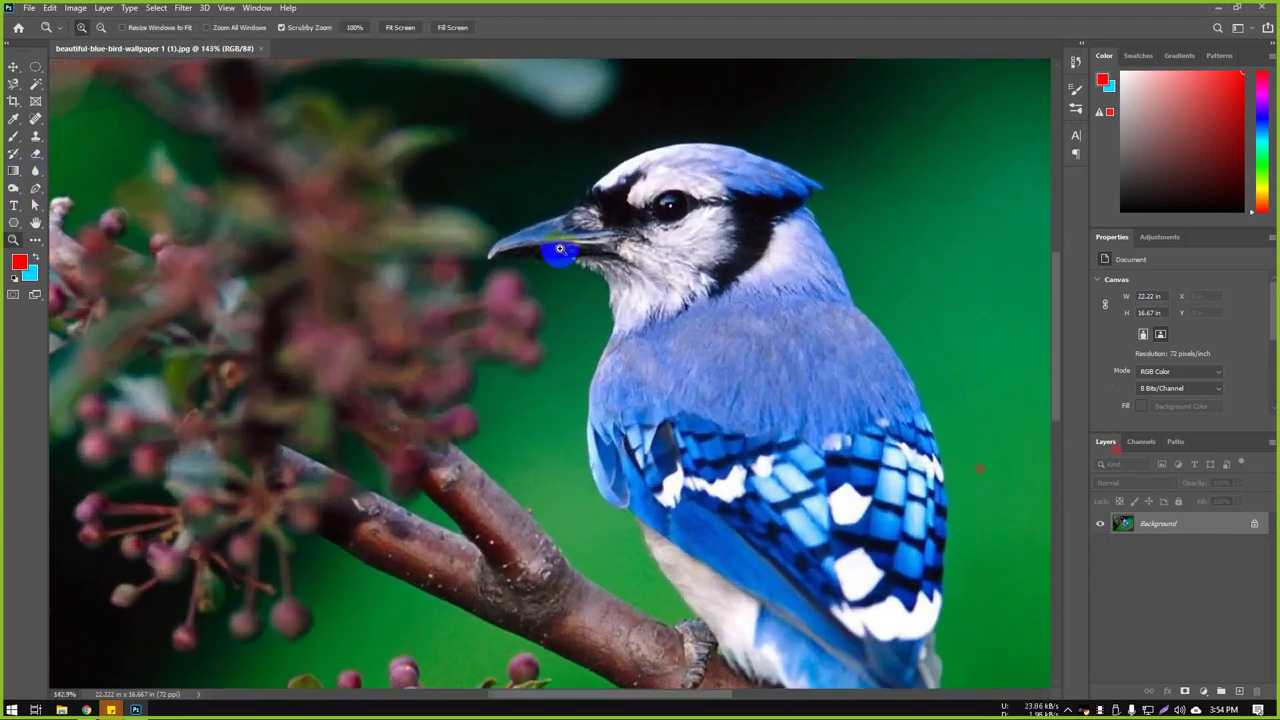
scroll(557, 249, up, 3)
drag(563, 350, 490, 385)
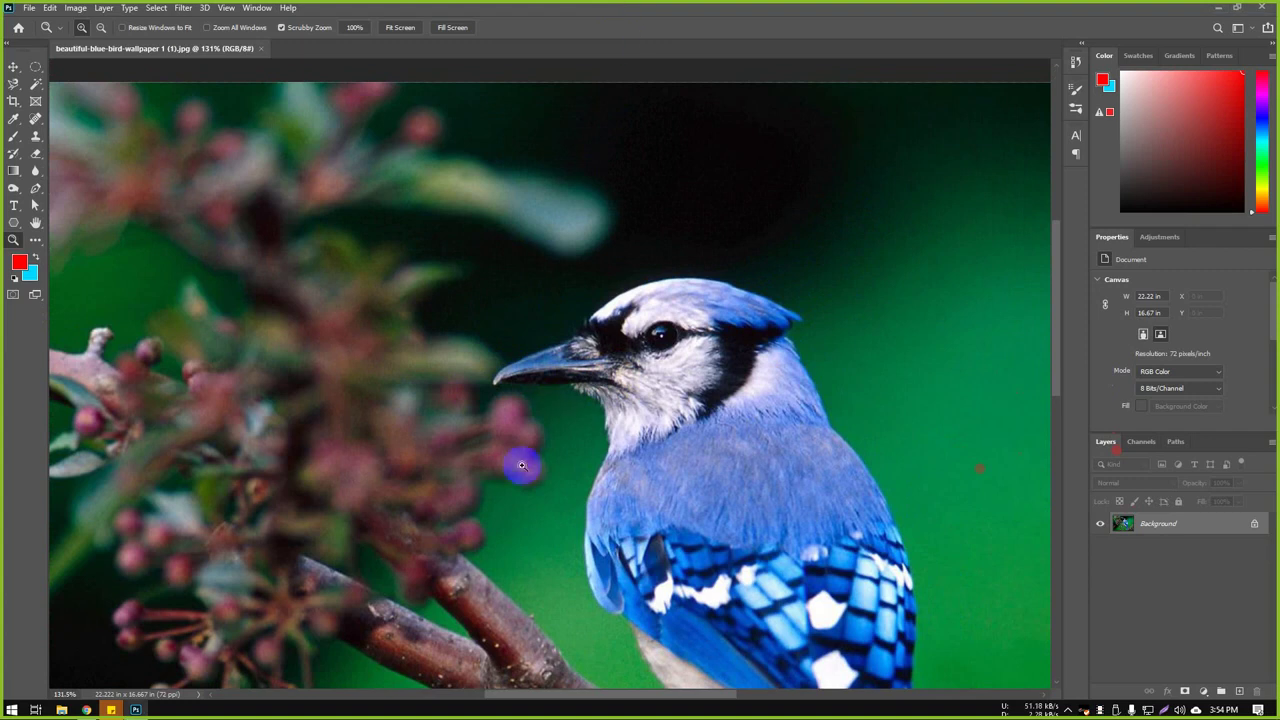
click(37, 190)
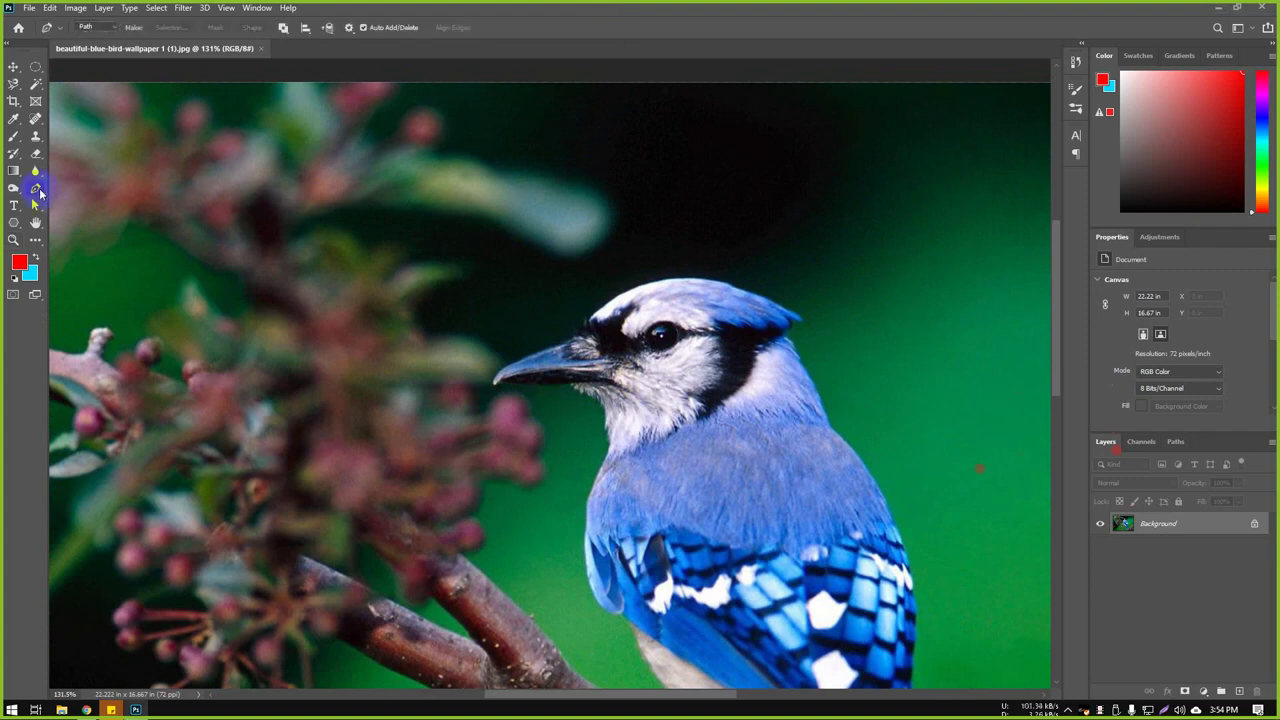
click(478, 418)
drag(478, 418, 496, 392)
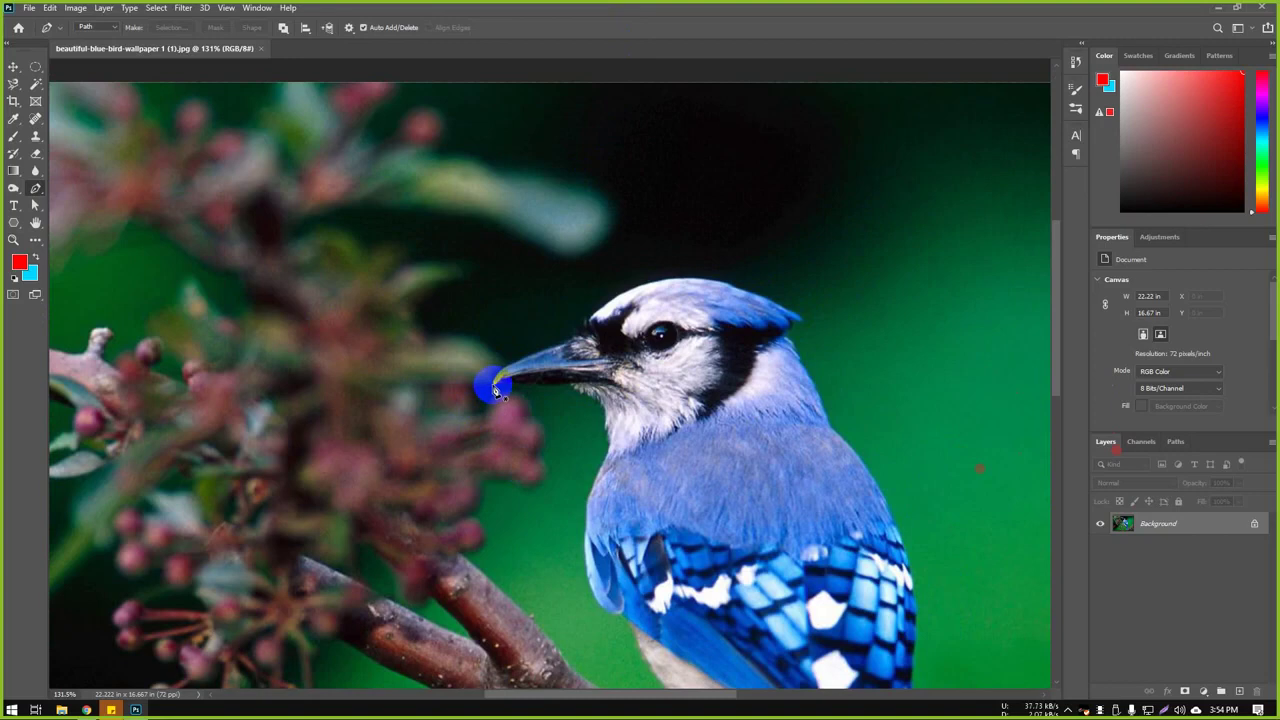
click(496, 392)
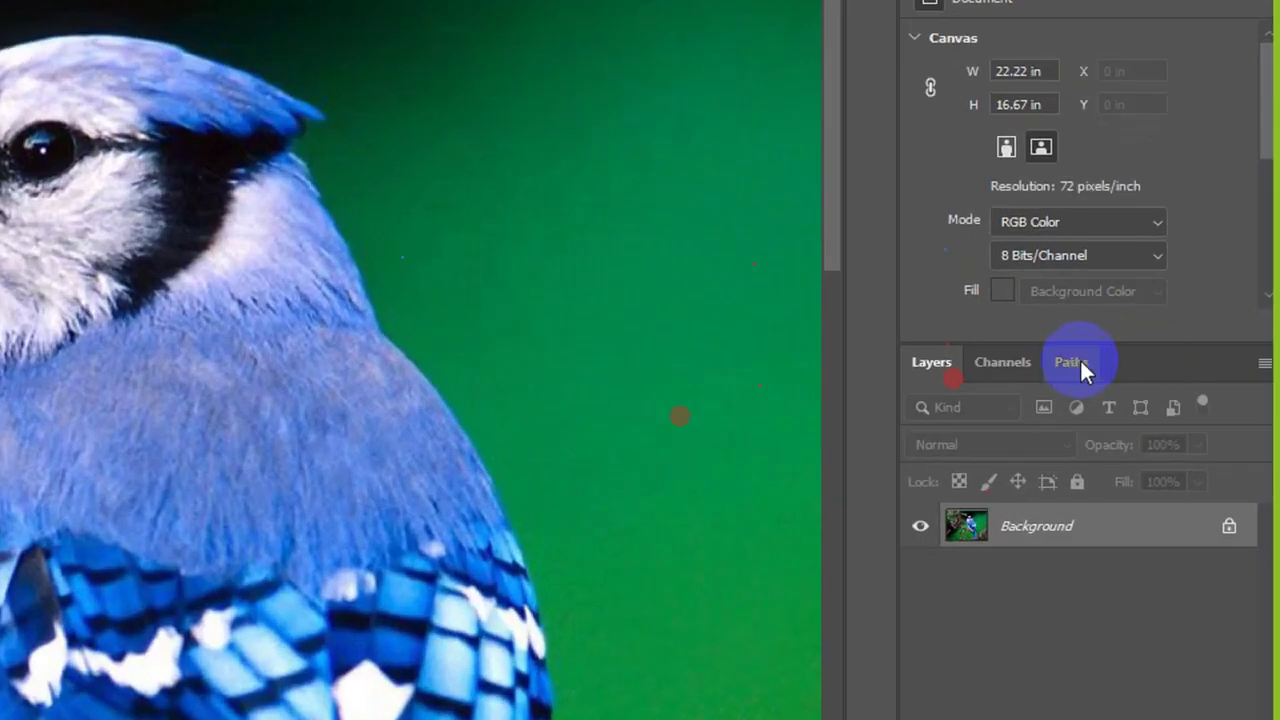
click(1084, 365)
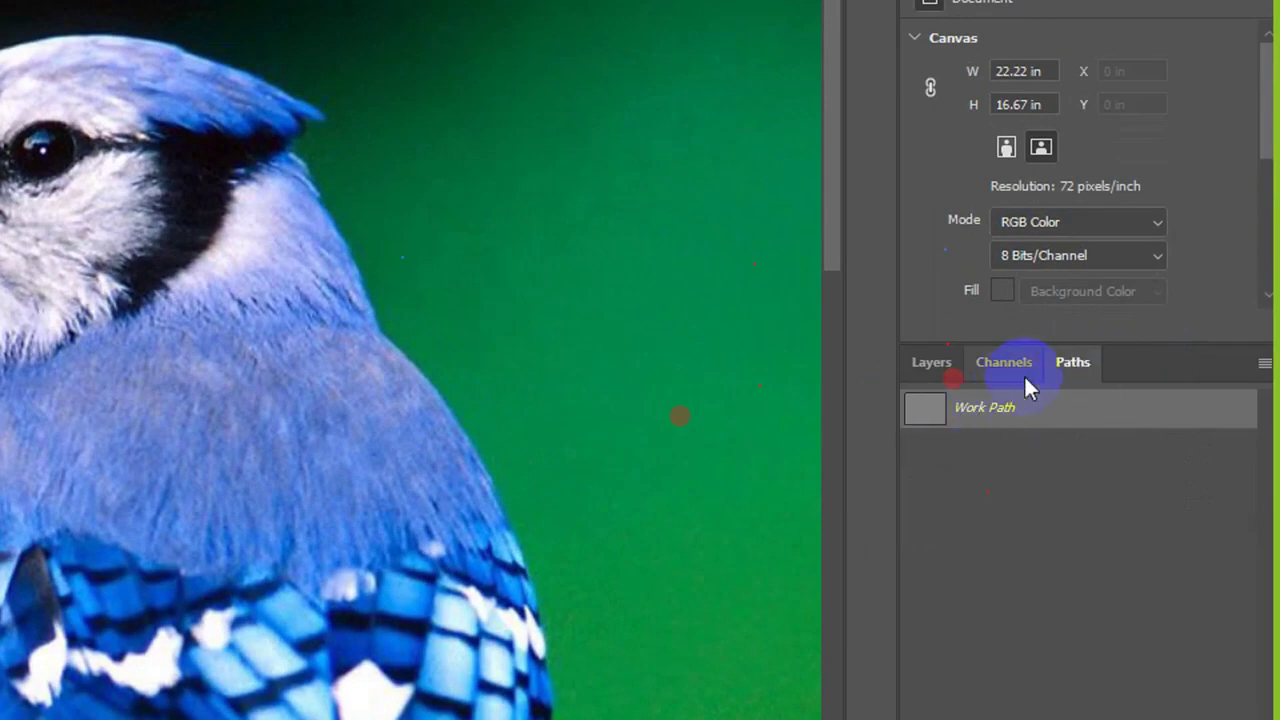
click(952, 379)
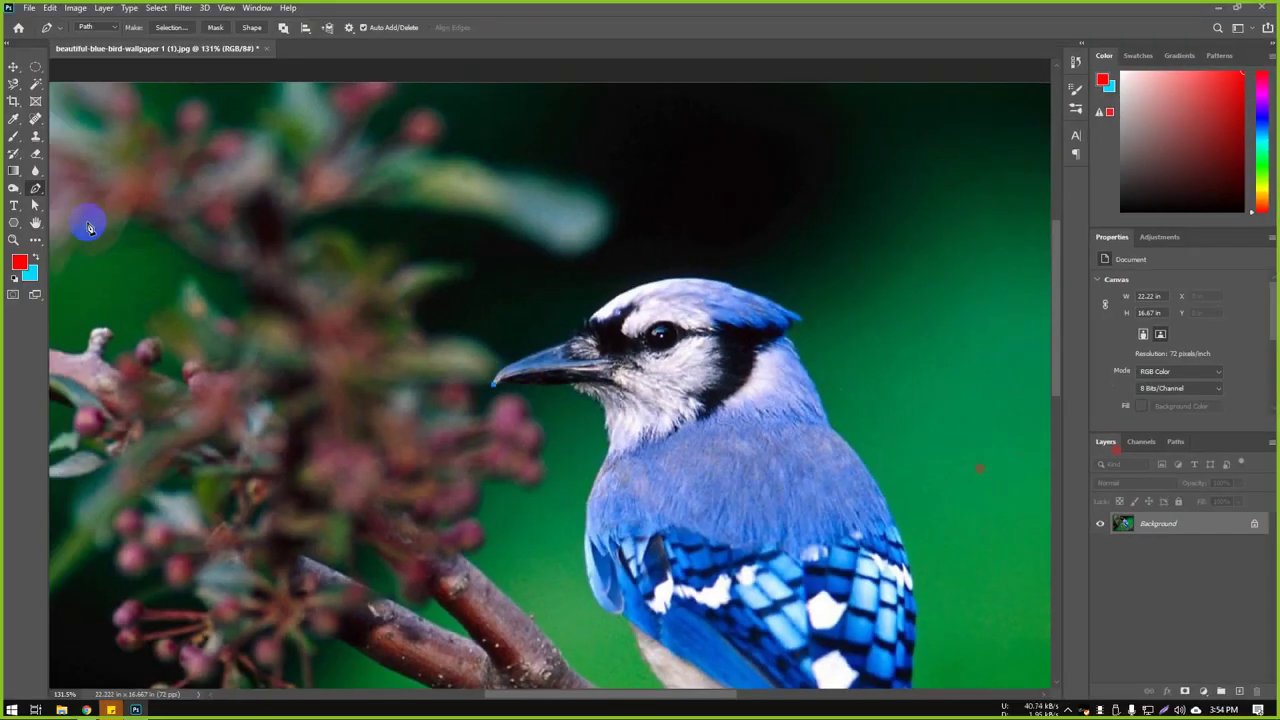
Step: Continue the path along the top of the beak and up the forehead, ending with a smooth curved anchor on the crown
key(a)
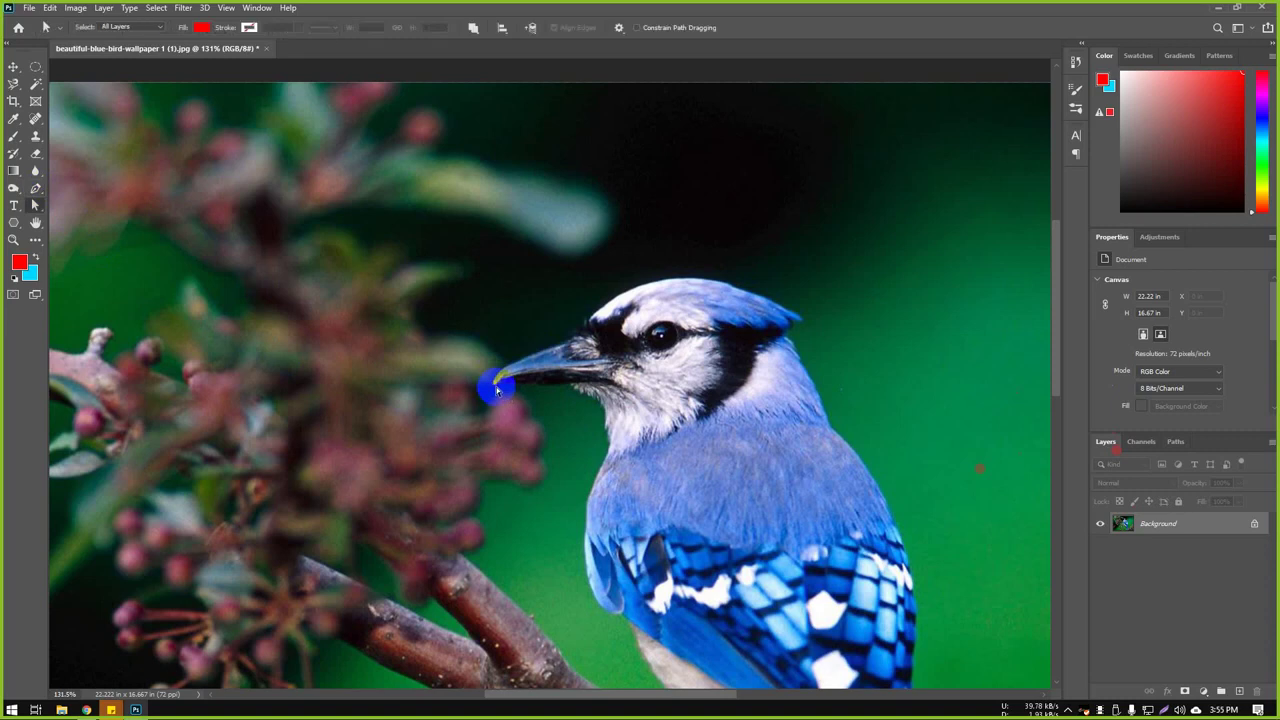
key(z)
drag(497, 390, 522, 382)
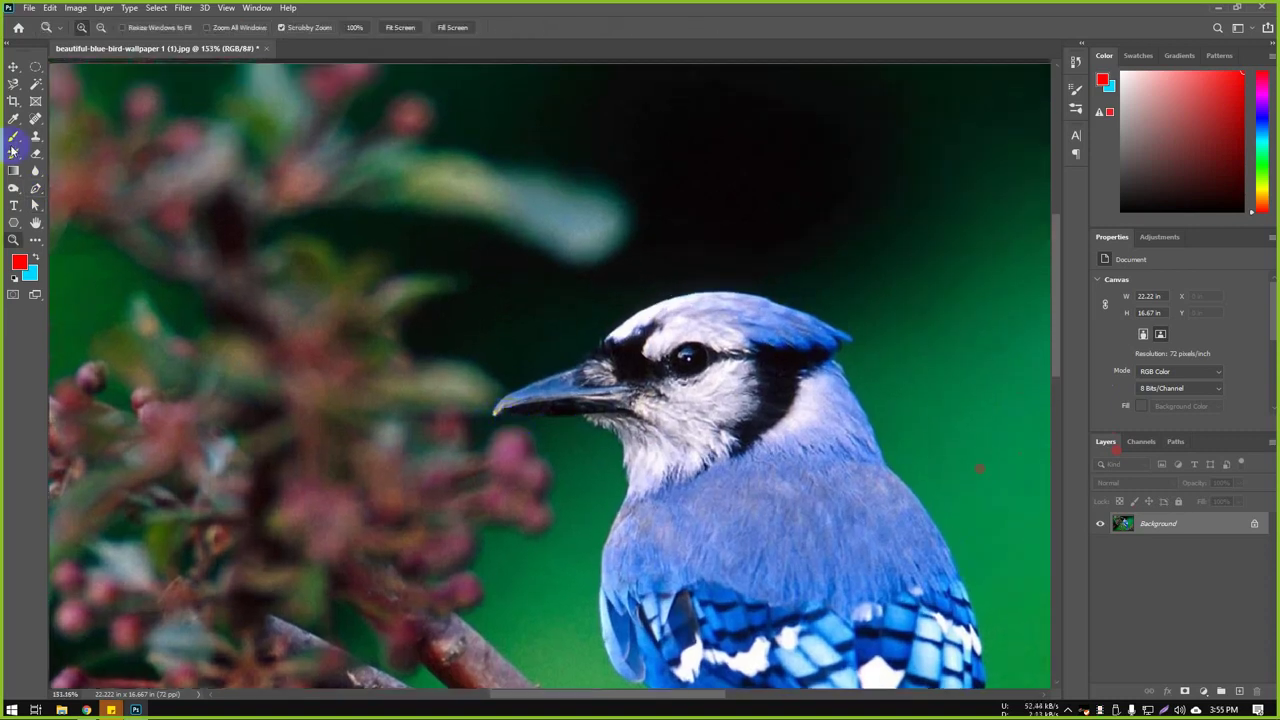
click(35, 188)
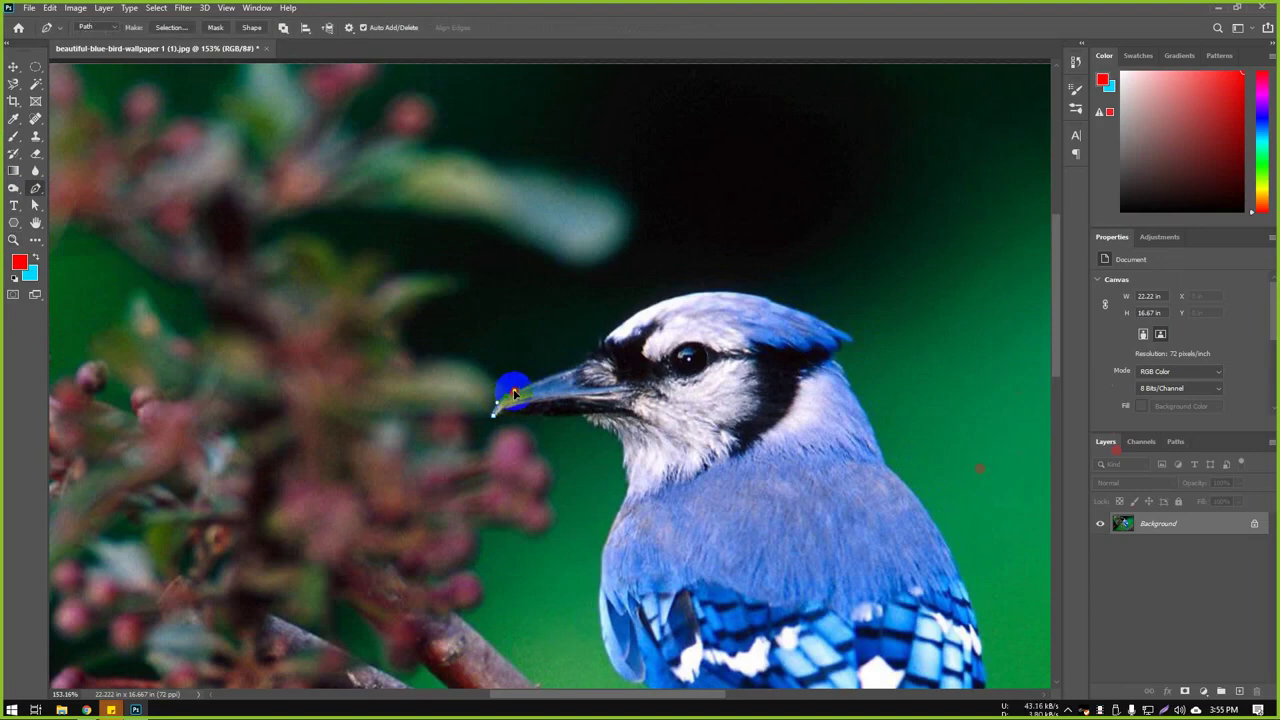
click(600, 342)
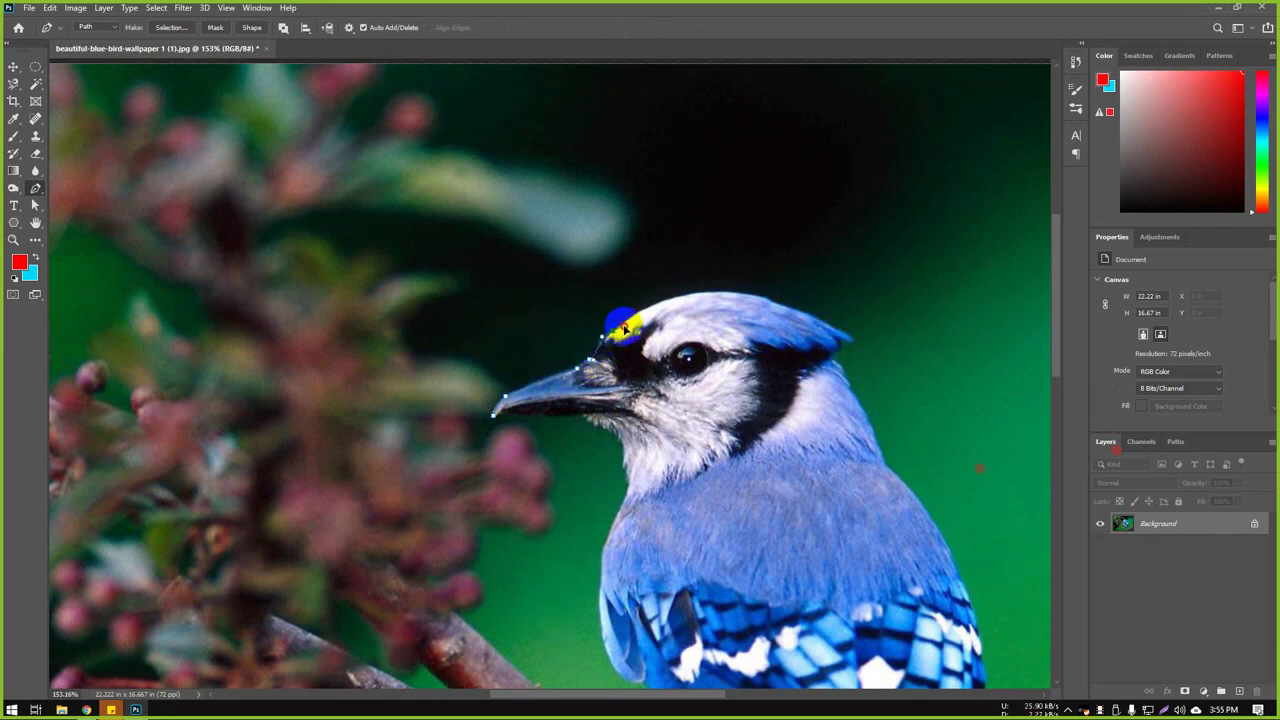
click(628, 318)
click(716, 296)
mouse_move(716, 296)
mouse_down()
mouse_move(726, 284)
mouse_move(788, 296)
mouse_up()
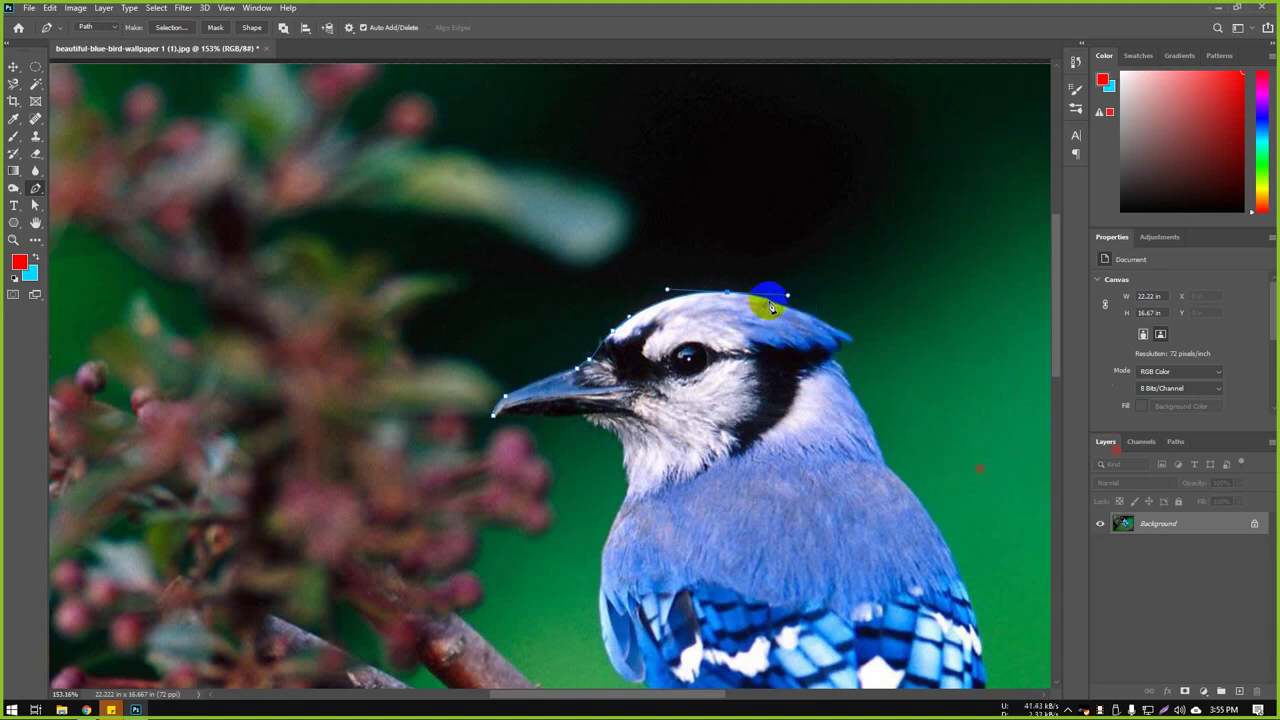
Step: Add an anchor point on the back slope of the crown and shorten the crown anchor's forward handle so the curve follows the head
click(773, 307)
key(z)
drag(774, 305, 808, 300)
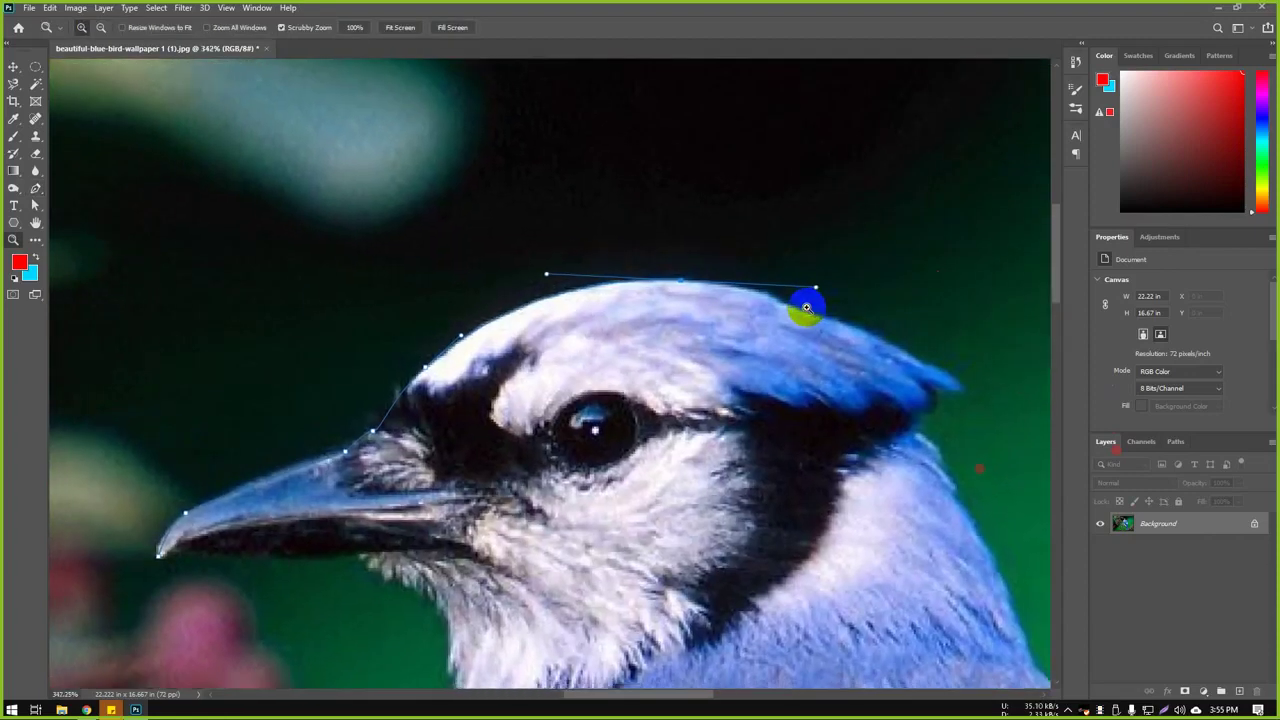
click(35, 188)
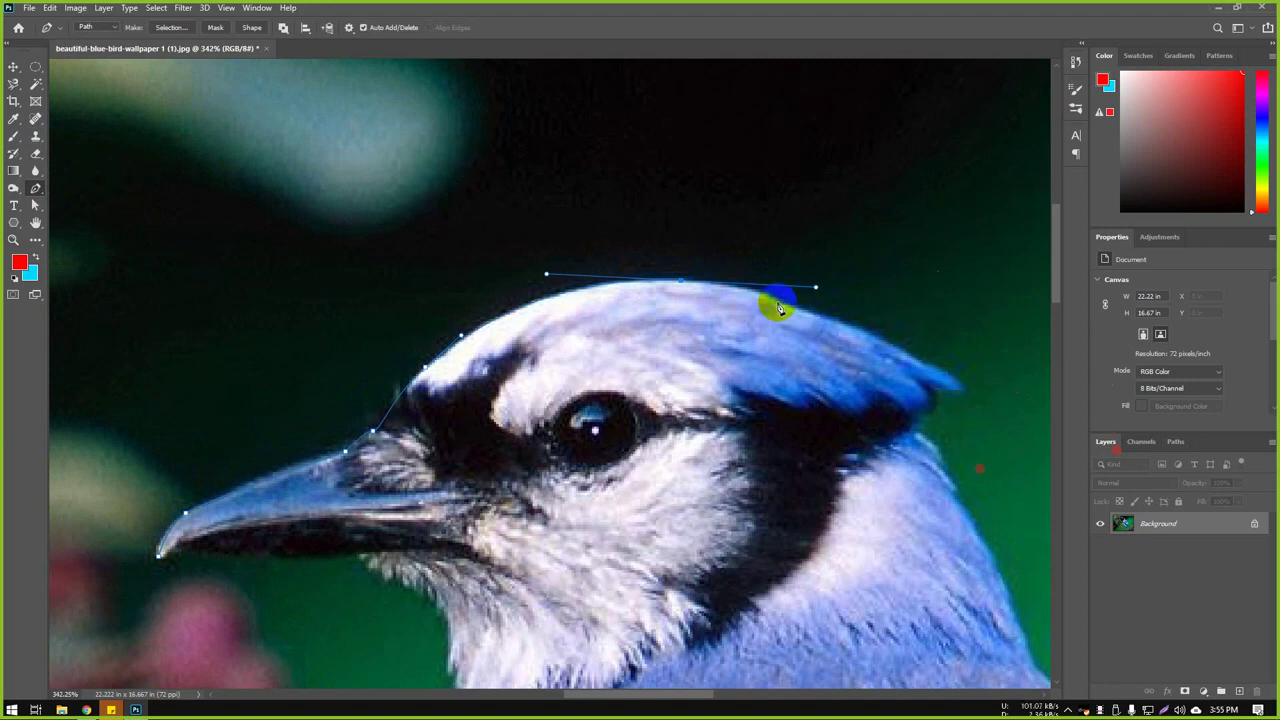
click(779, 301)
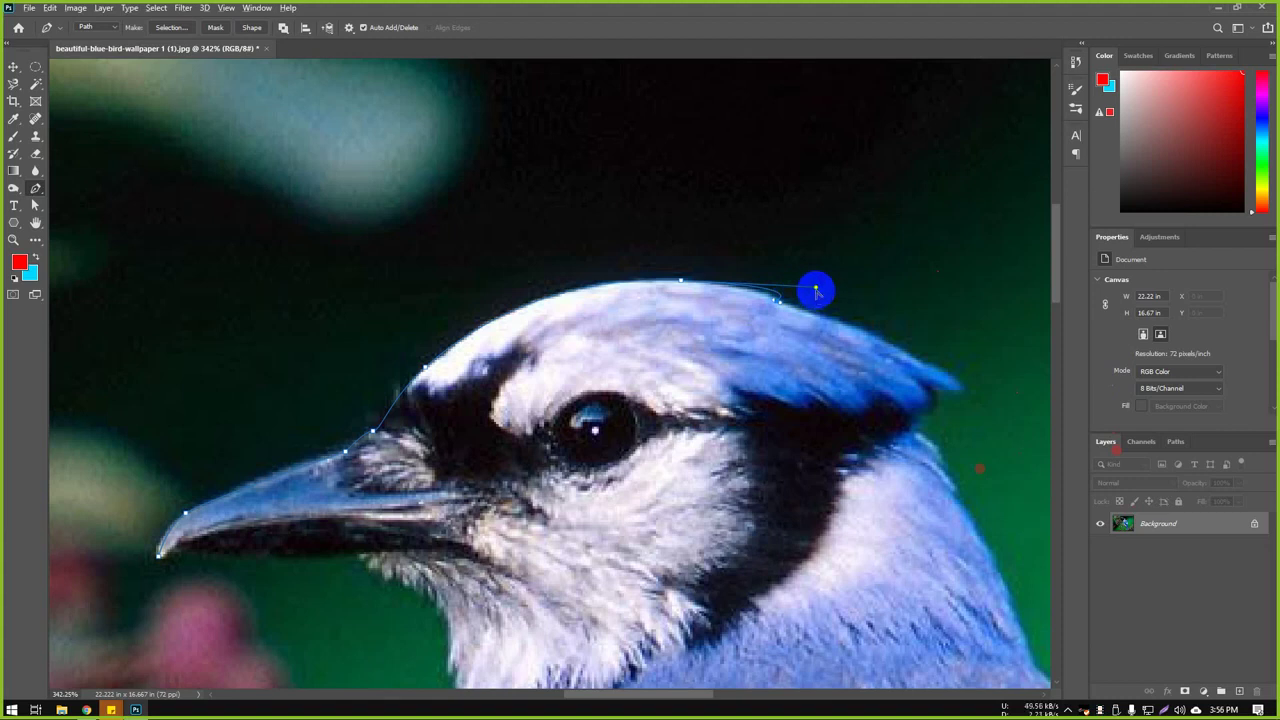
drag(816, 291, 791, 294)
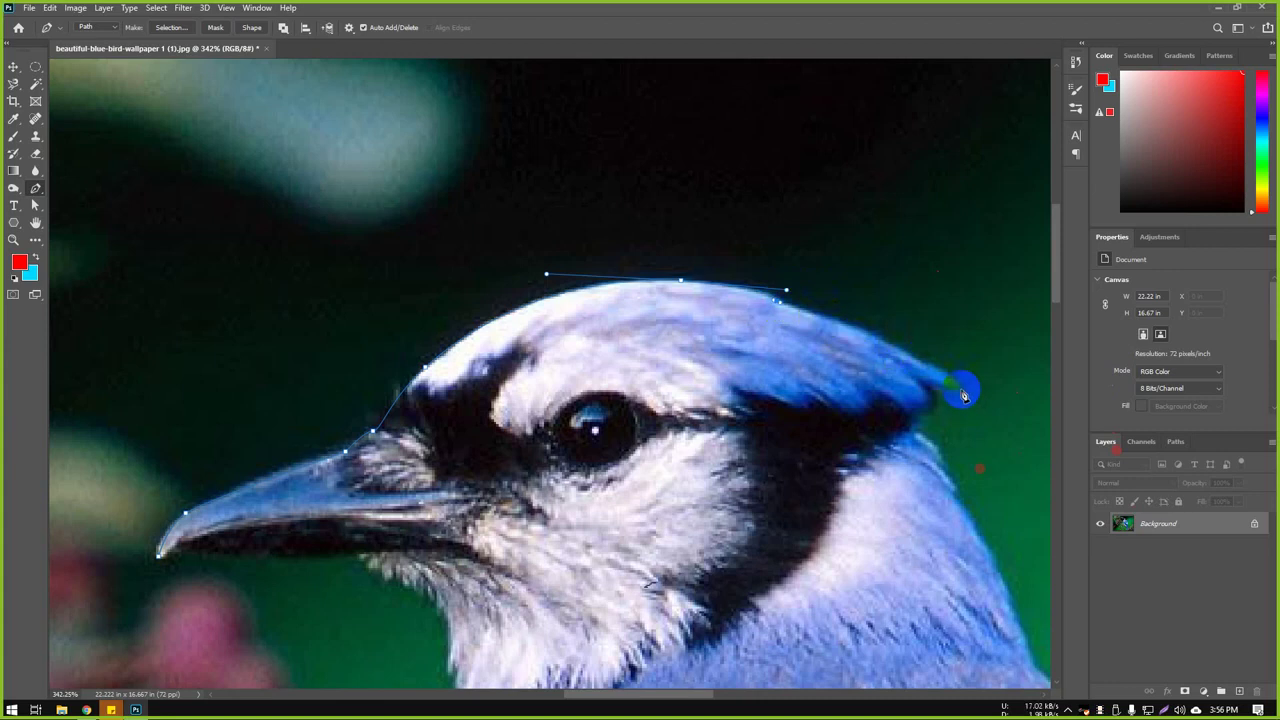
Step: Extend the path with a curved anchor at the tip of the crest and another anchor just beneath it
drag(962, 391, 1004, 434)
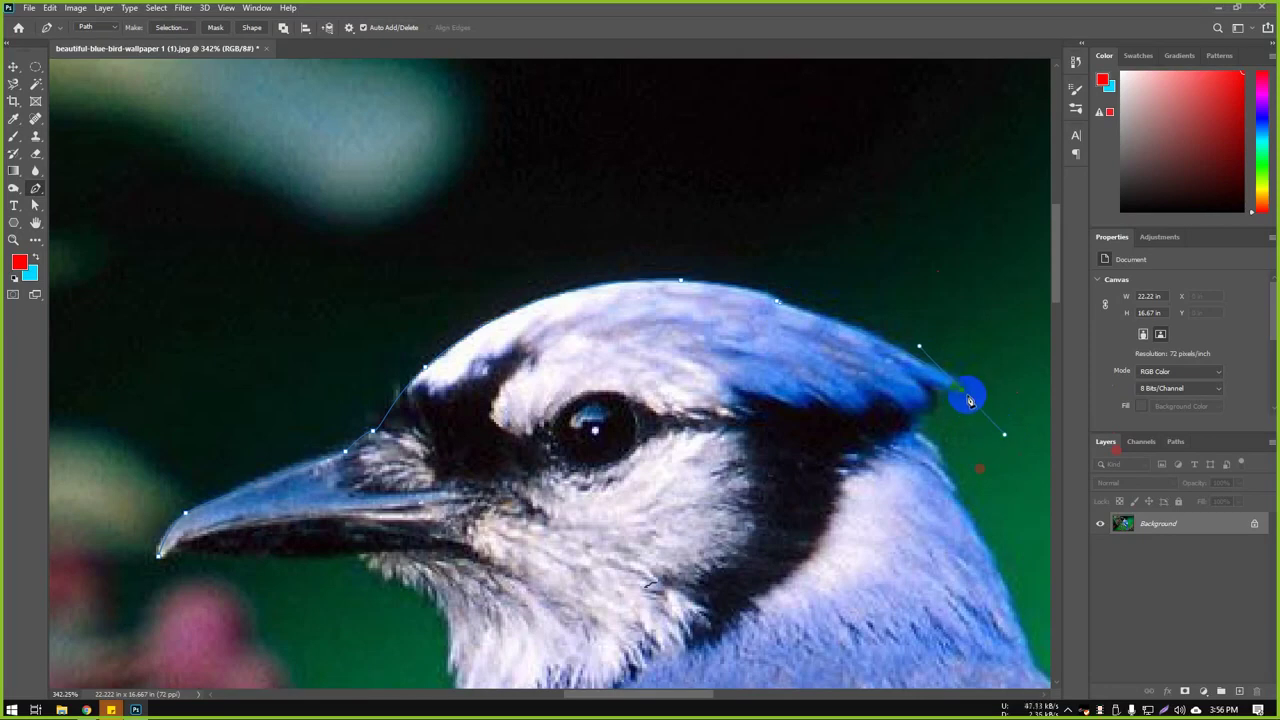
scroll(971, 351, down, 3)
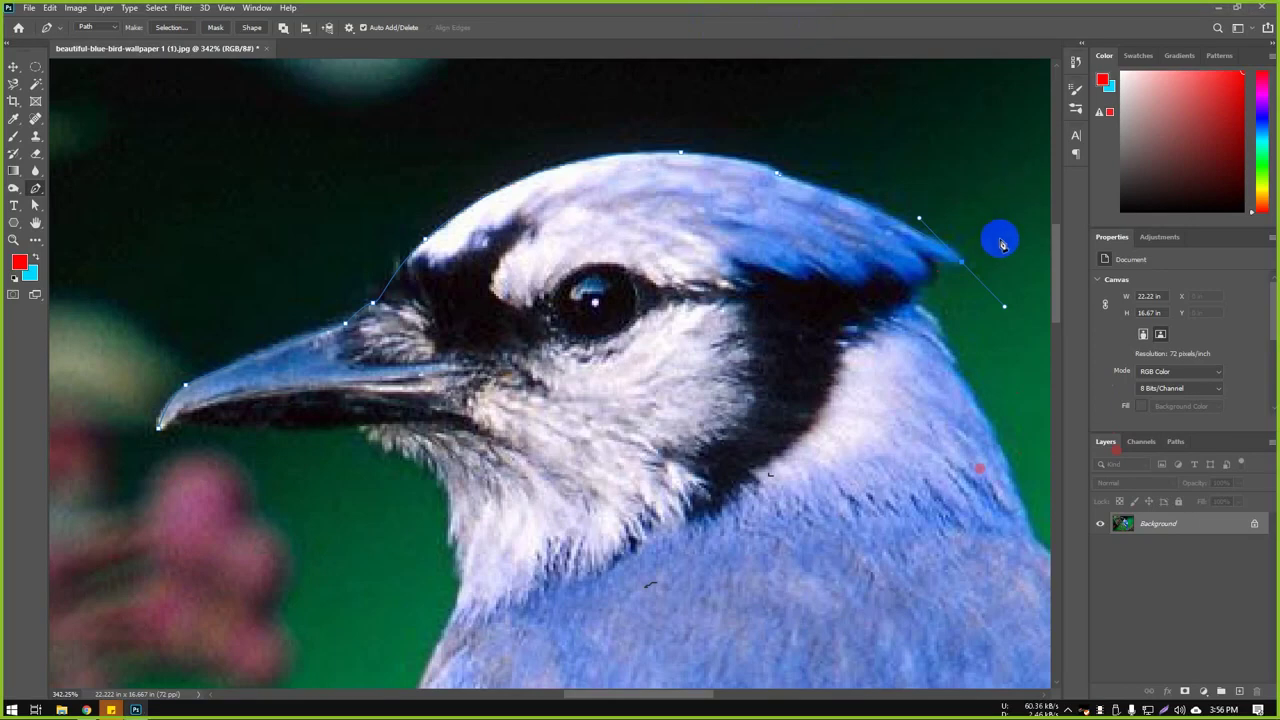
alt+click(938, 268)
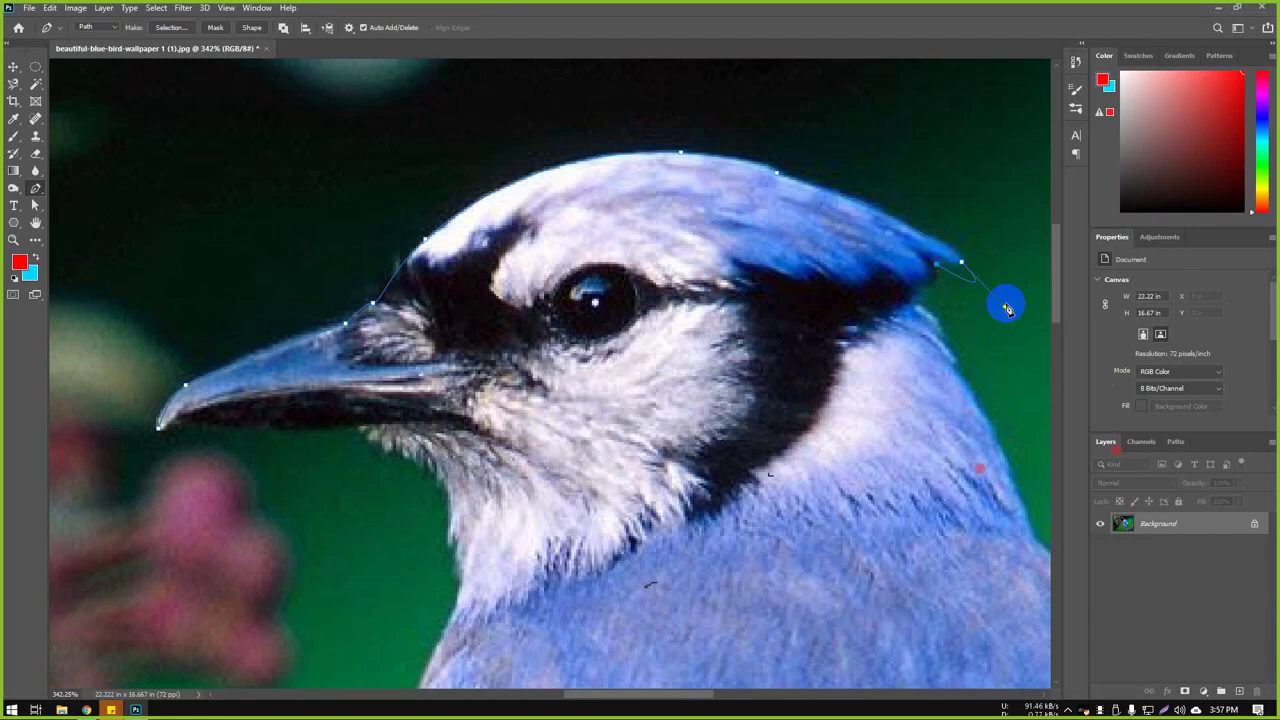
Step: Pull in the crest-tip anchor's outgoing handle to straighten the segment beneath the tip, and add a curved anchor at the top of the nape
click(1006, 308)
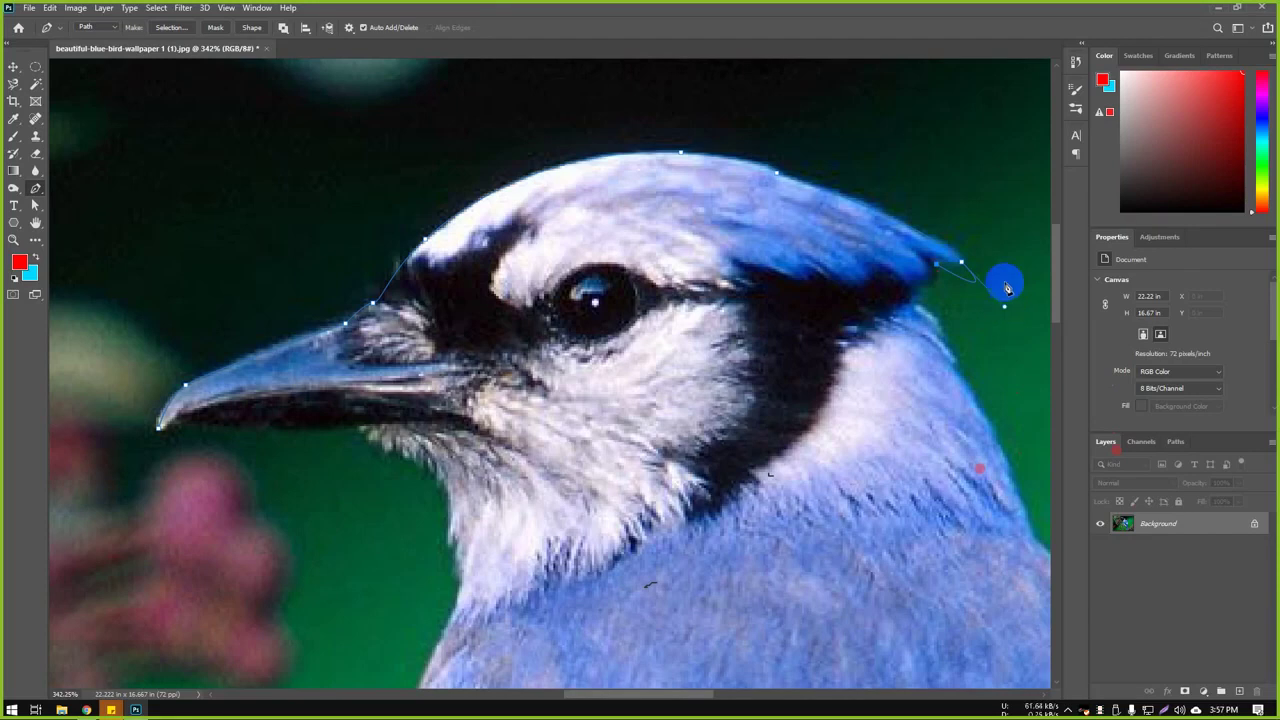
click(961, 263)
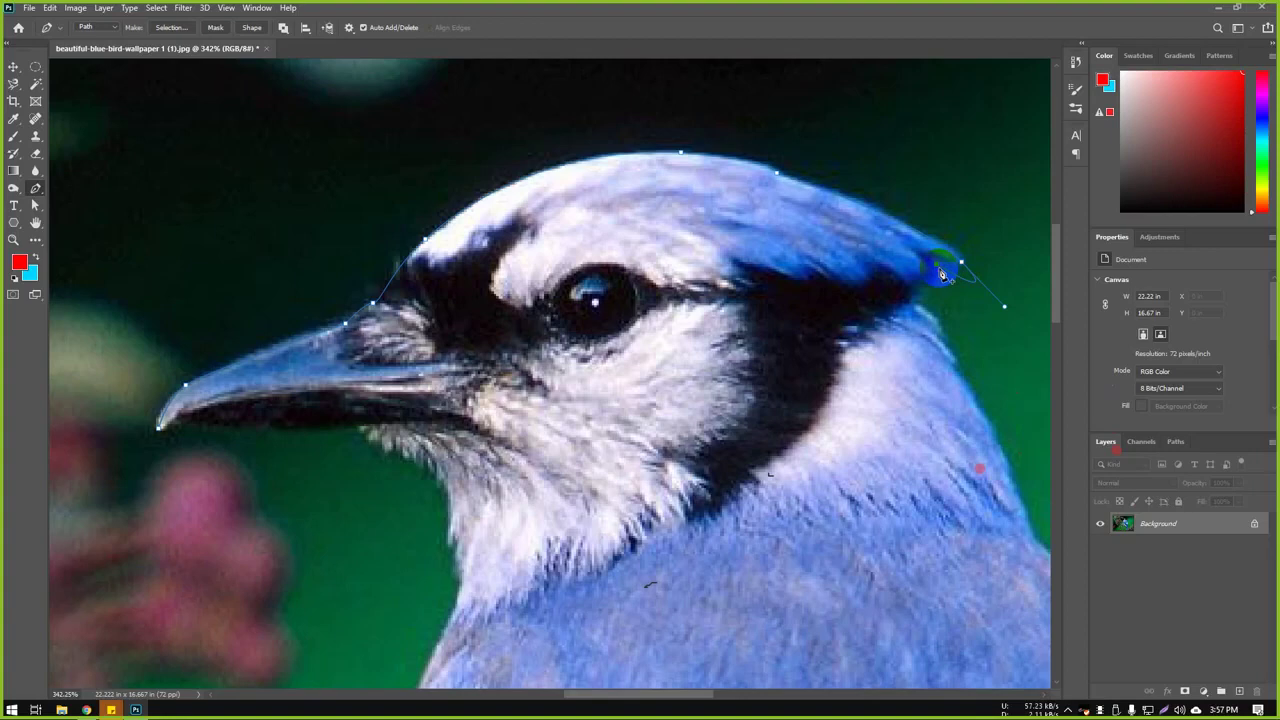
drag(941, 273, 1010, 315)
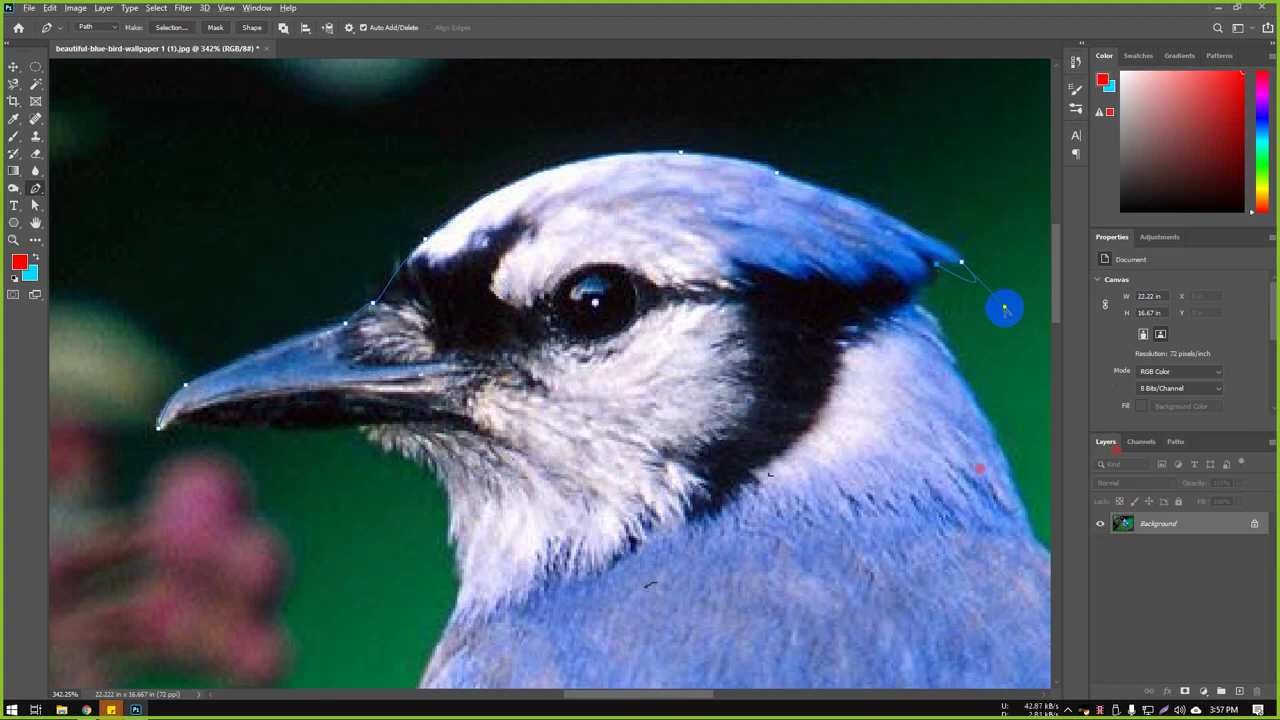
click(36, 189)
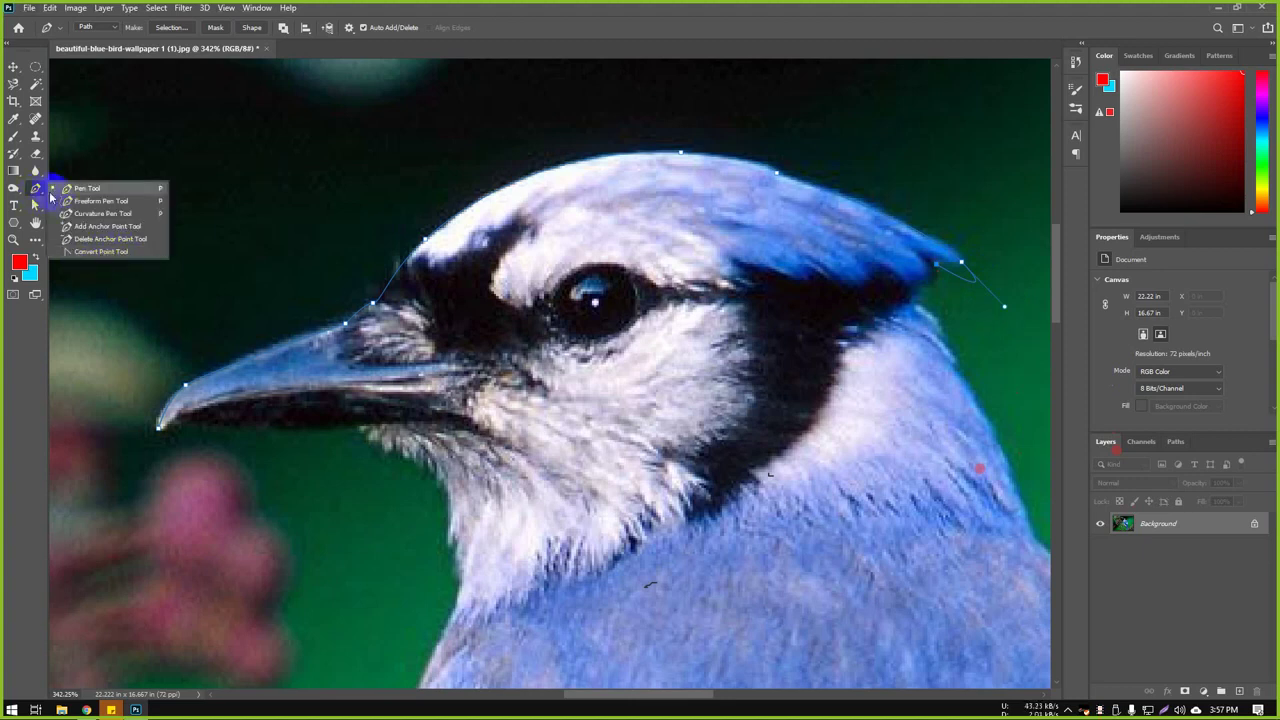
click(35, 195)
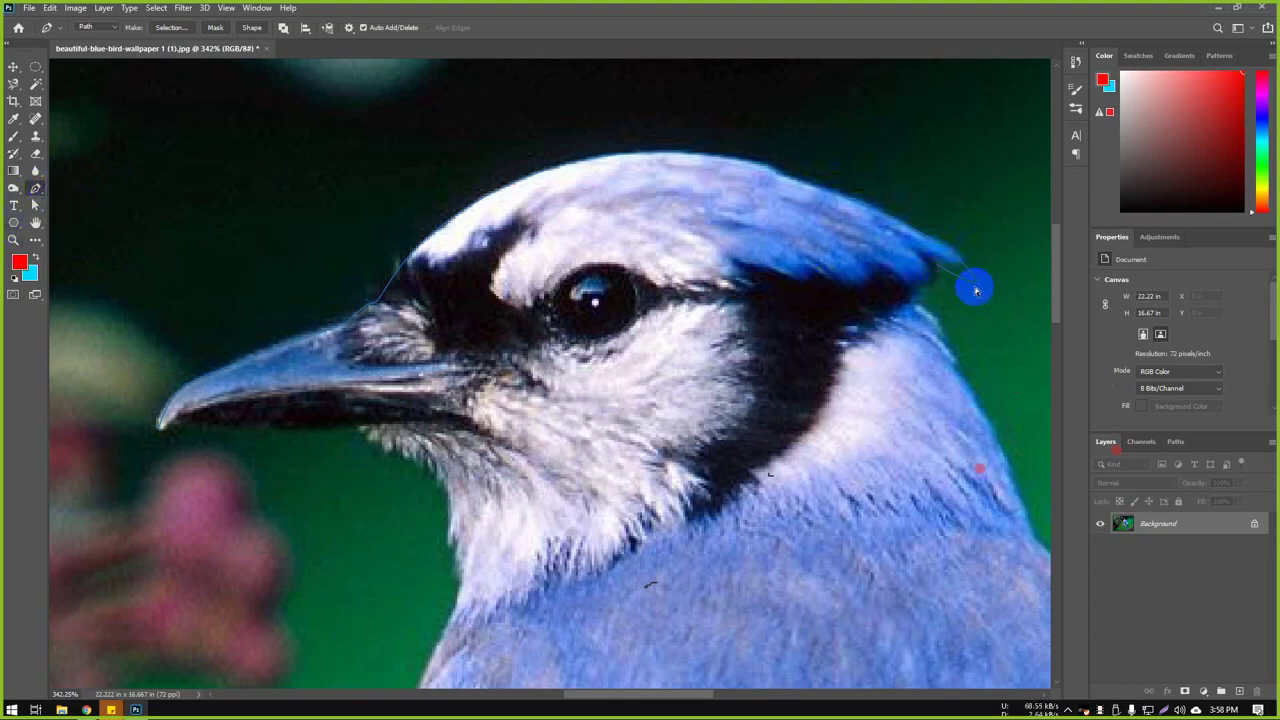
drag(962, 264, 1006, 310)
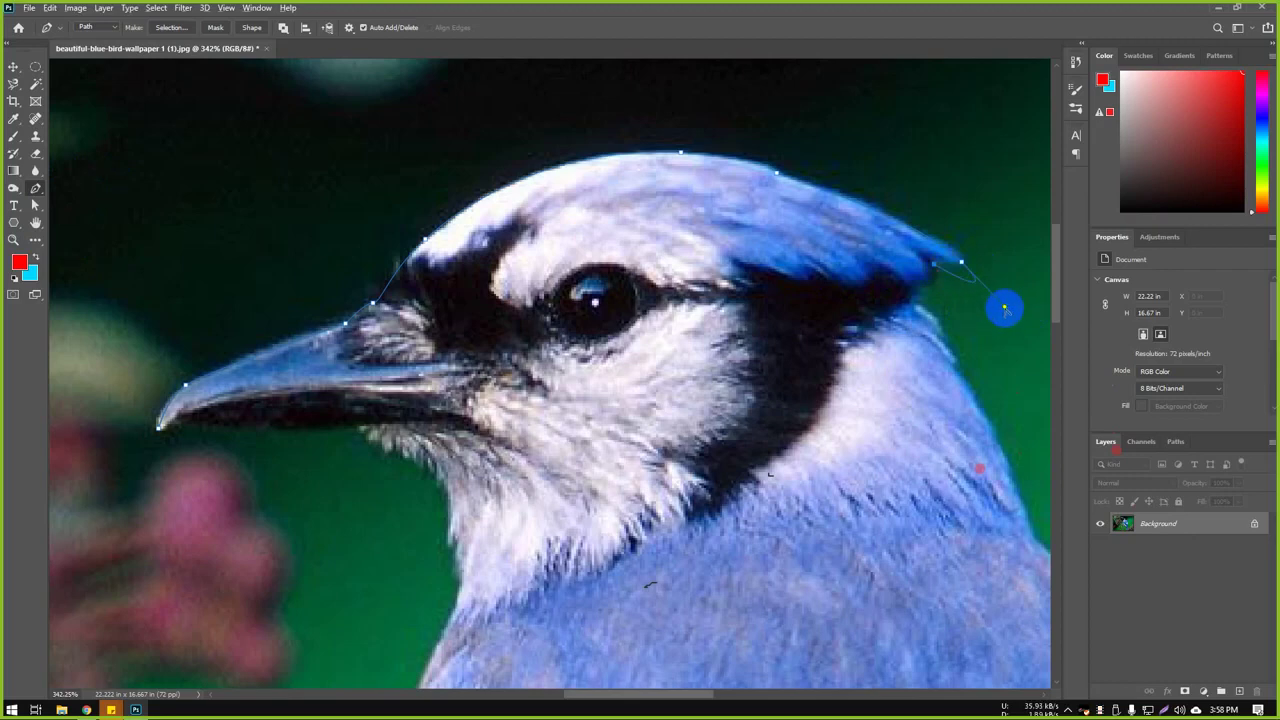
drag(1004, 309, 949, 268)
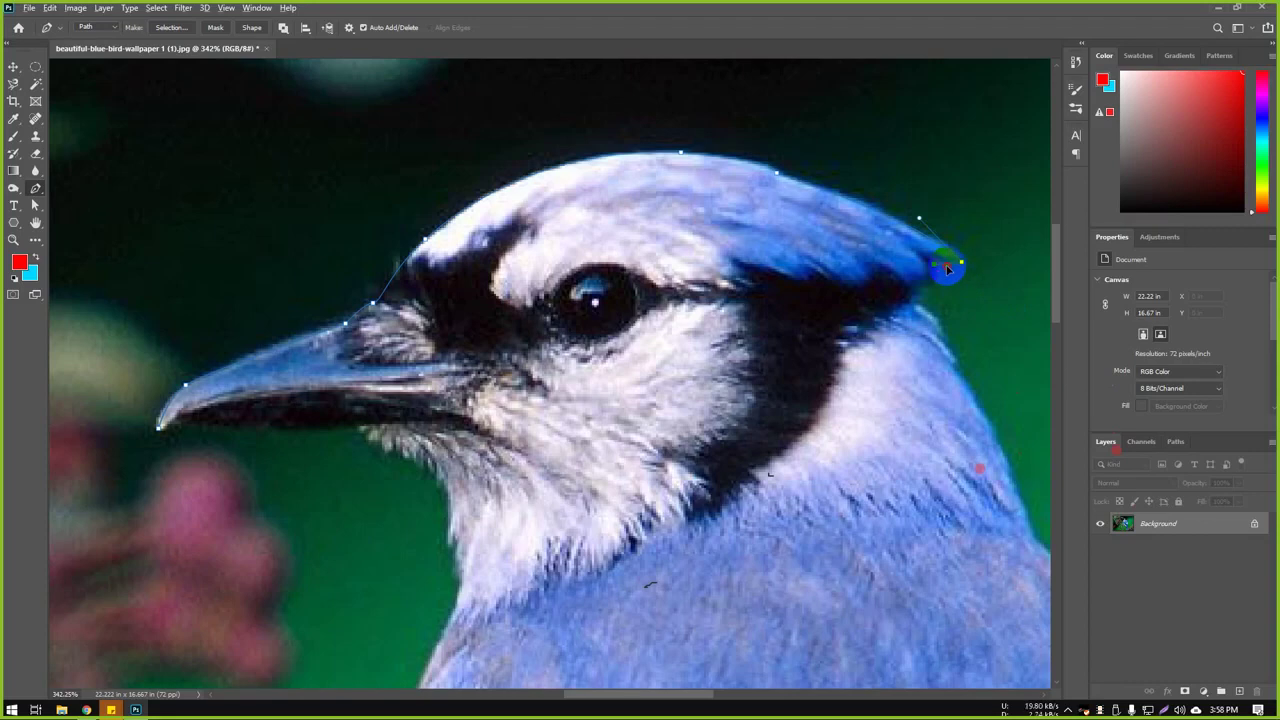
drag(948, 268, 890, 320)
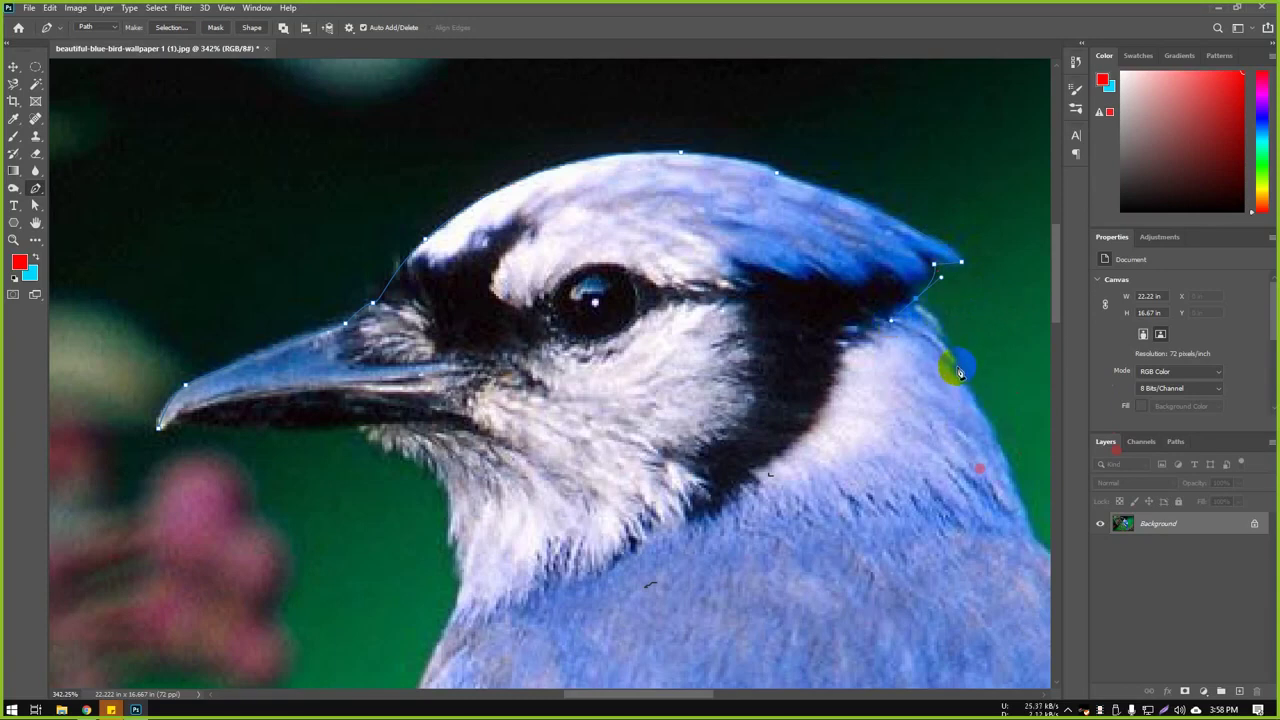
drag(958, 372, 966, 384)
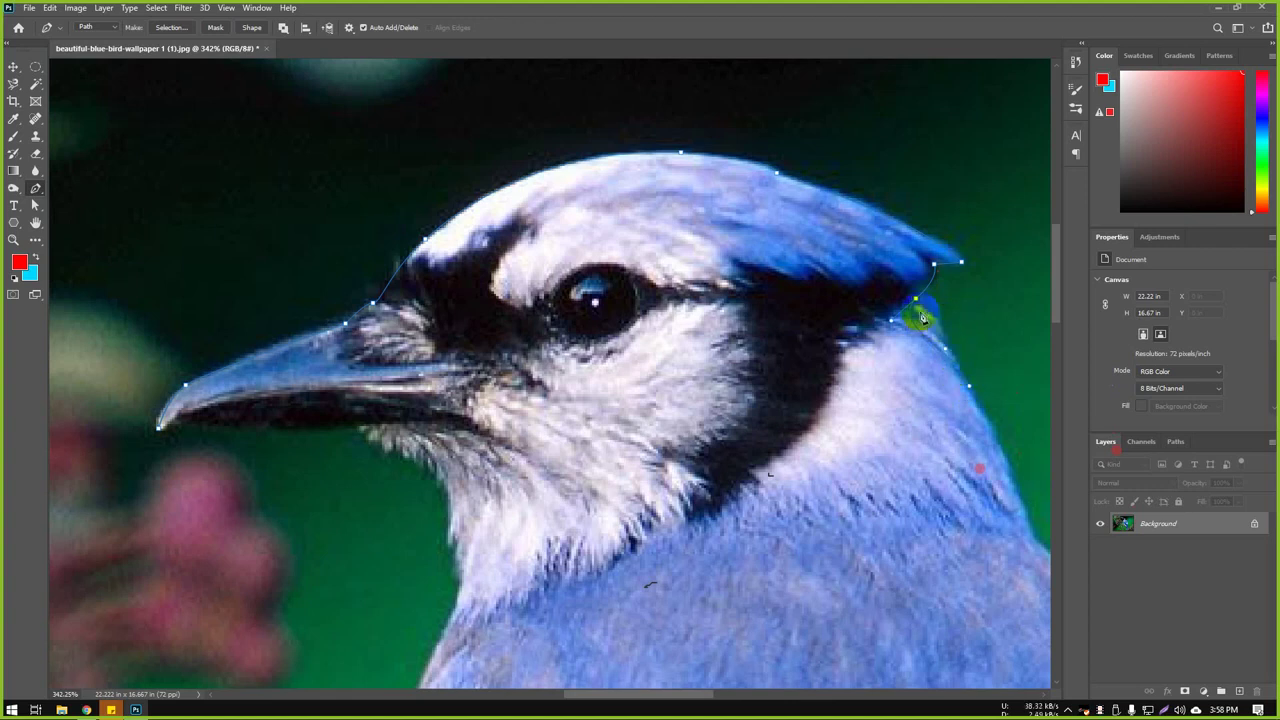
drag(910, 303, 933, 316)
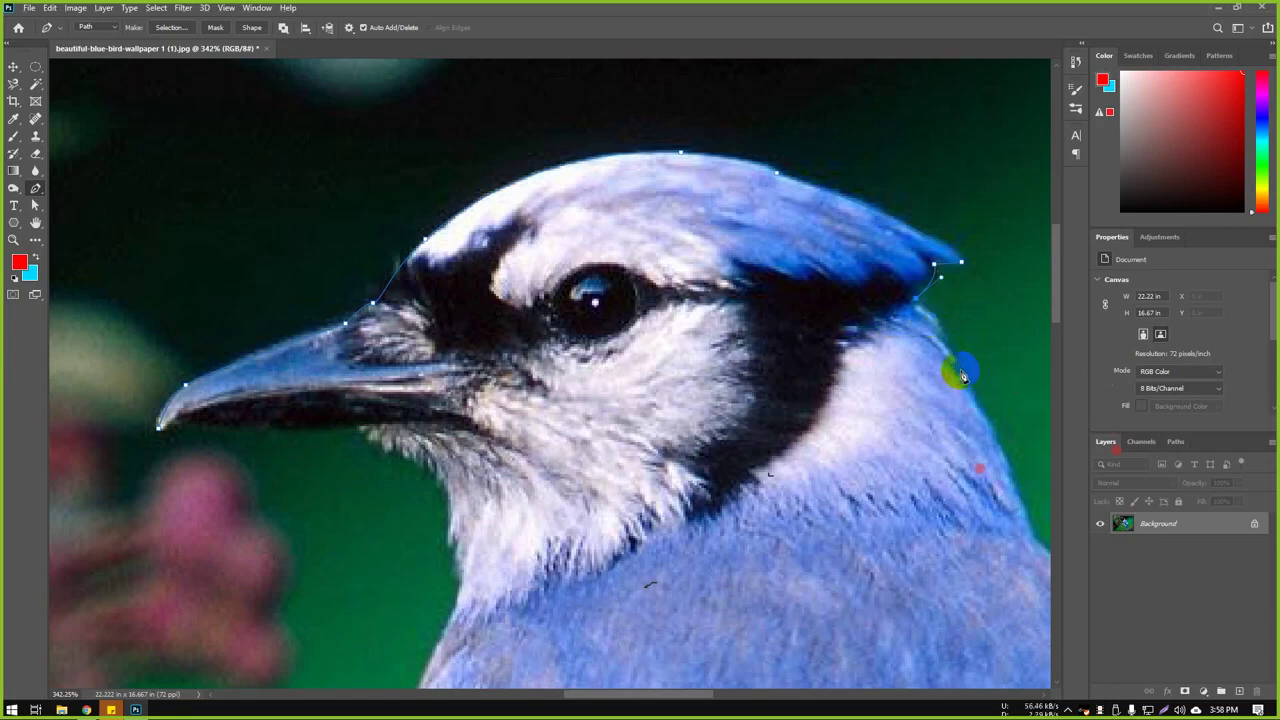
mouse_move(958, 376)
mouse_down()
mouse_move(946, 377)
mouse_move(958, 393)
mouse_move(950, 383)
mouse_up()
alt+click(948, 352)
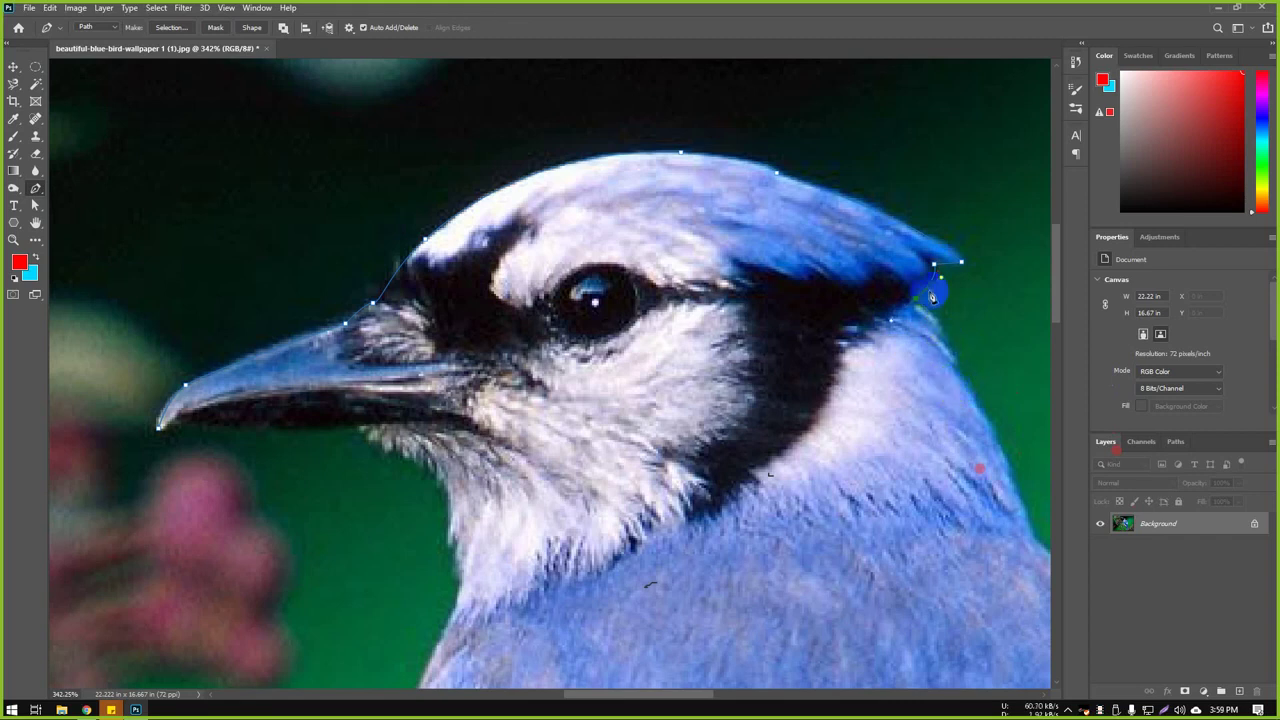
click(923, 323)
drag(932, 297, 920, 308)
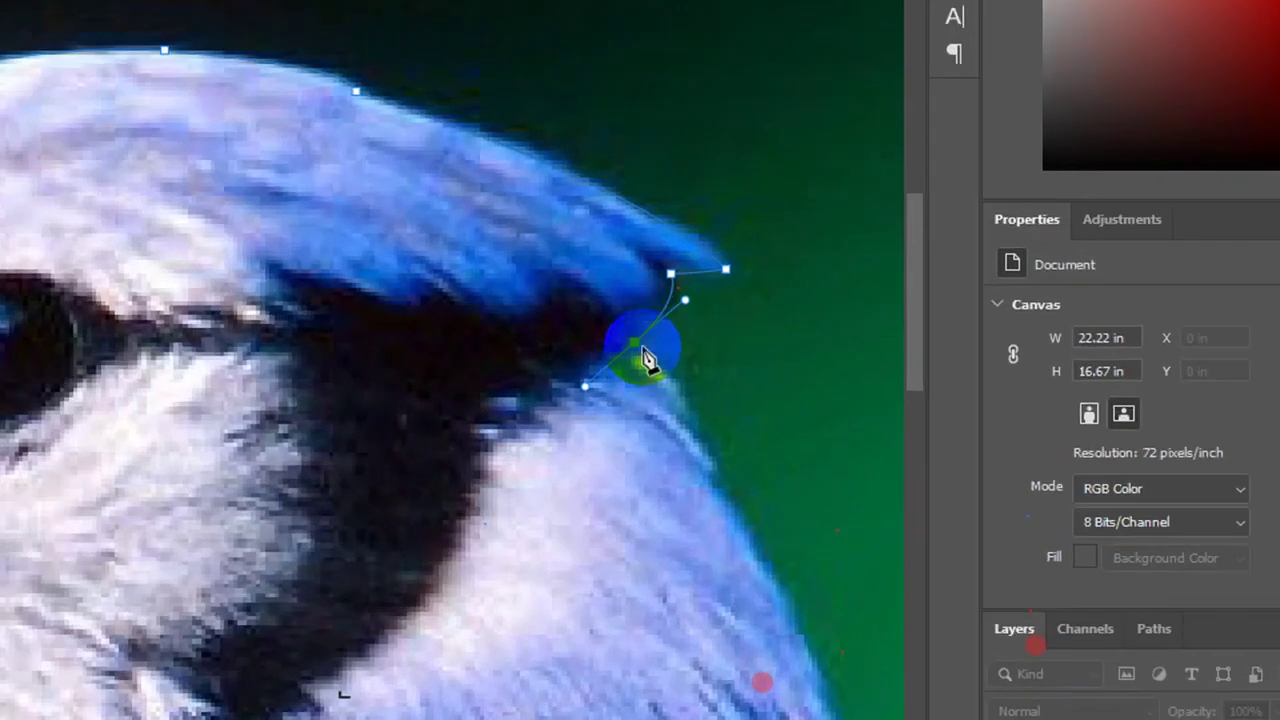
drag(645, 360, 646, 362)
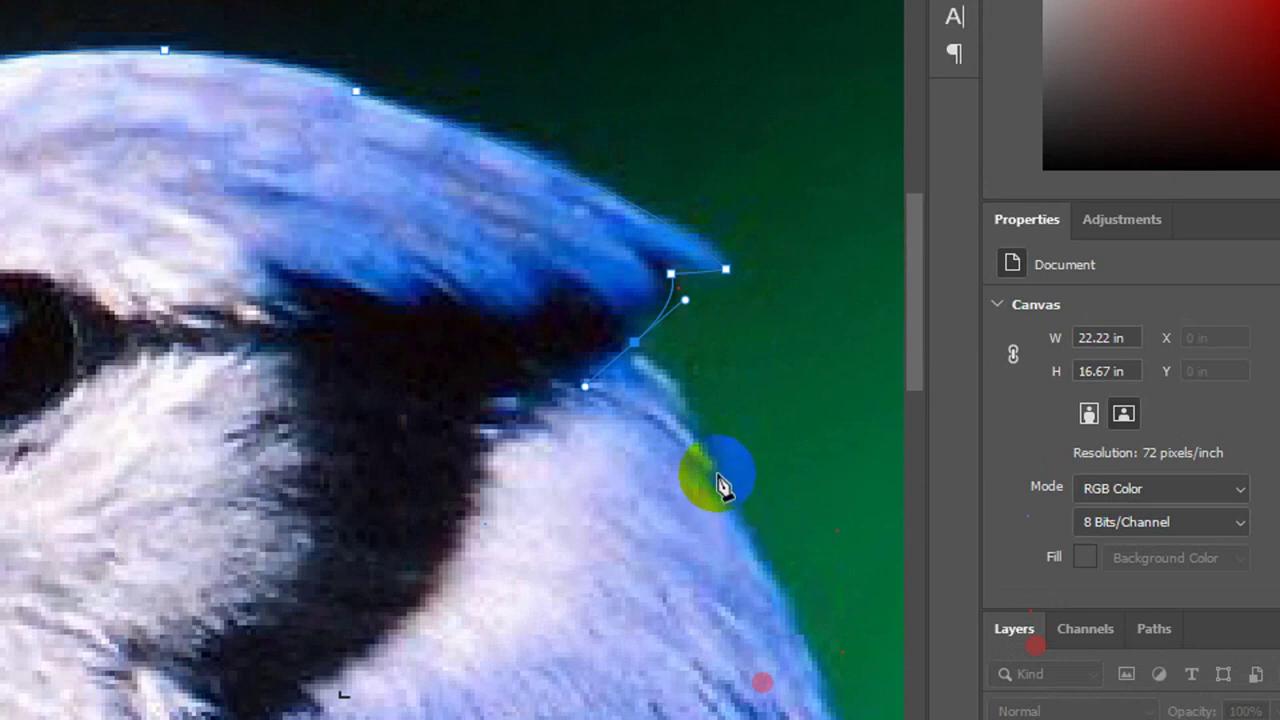
key(Escape)
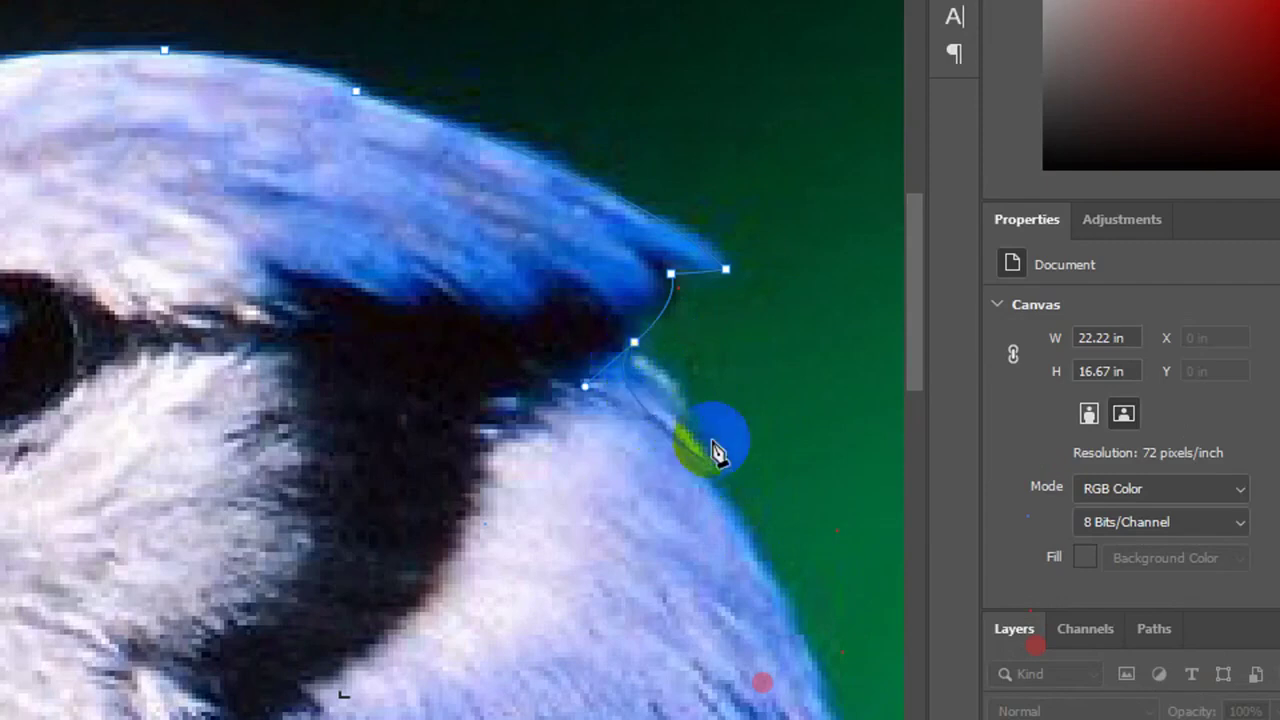
click(628, 346)
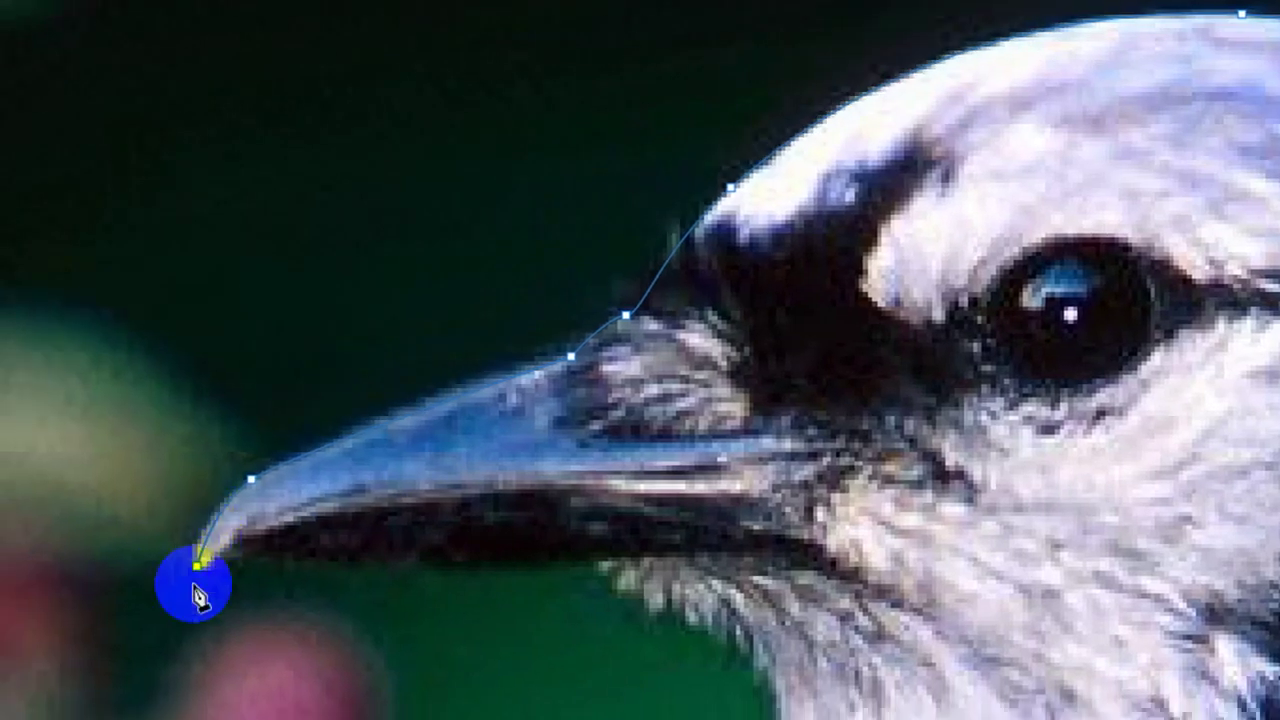
drag(197, 598, 510, 525)
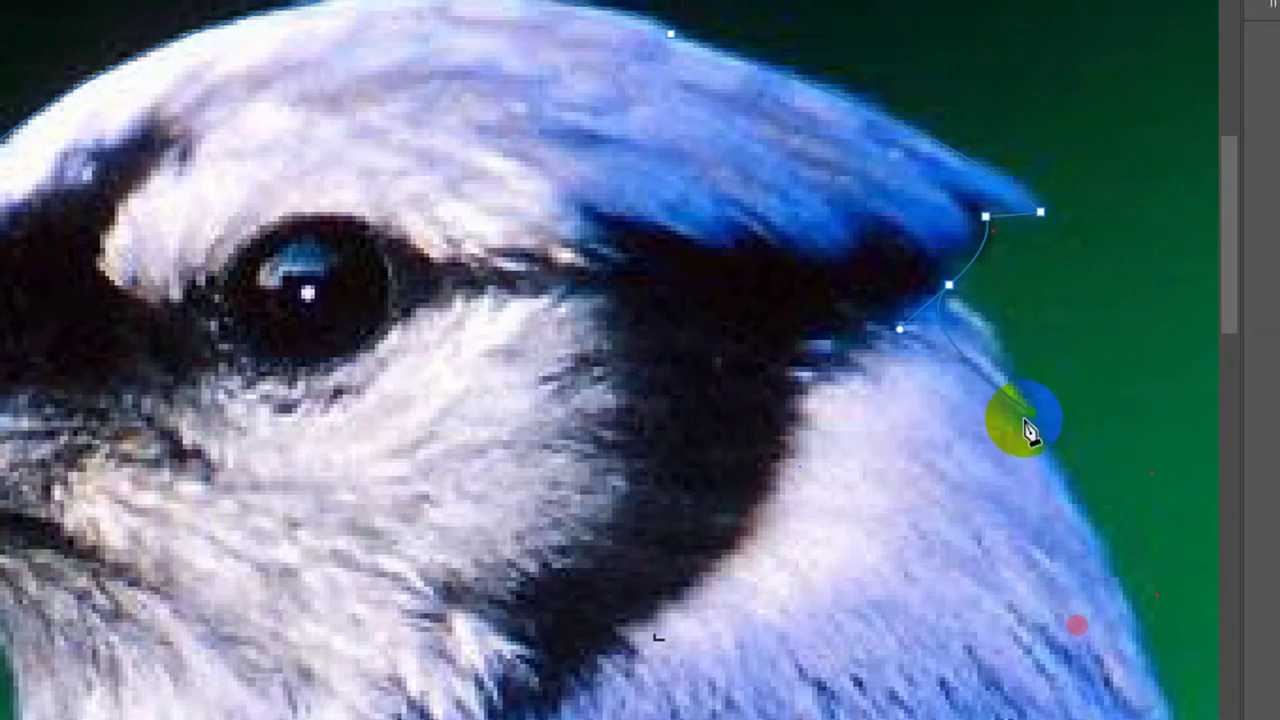
Step: Redirect the outgoing handle of the anchor at the top of the nape along the neck and add two curved anchors down the nape
key(ctrl)
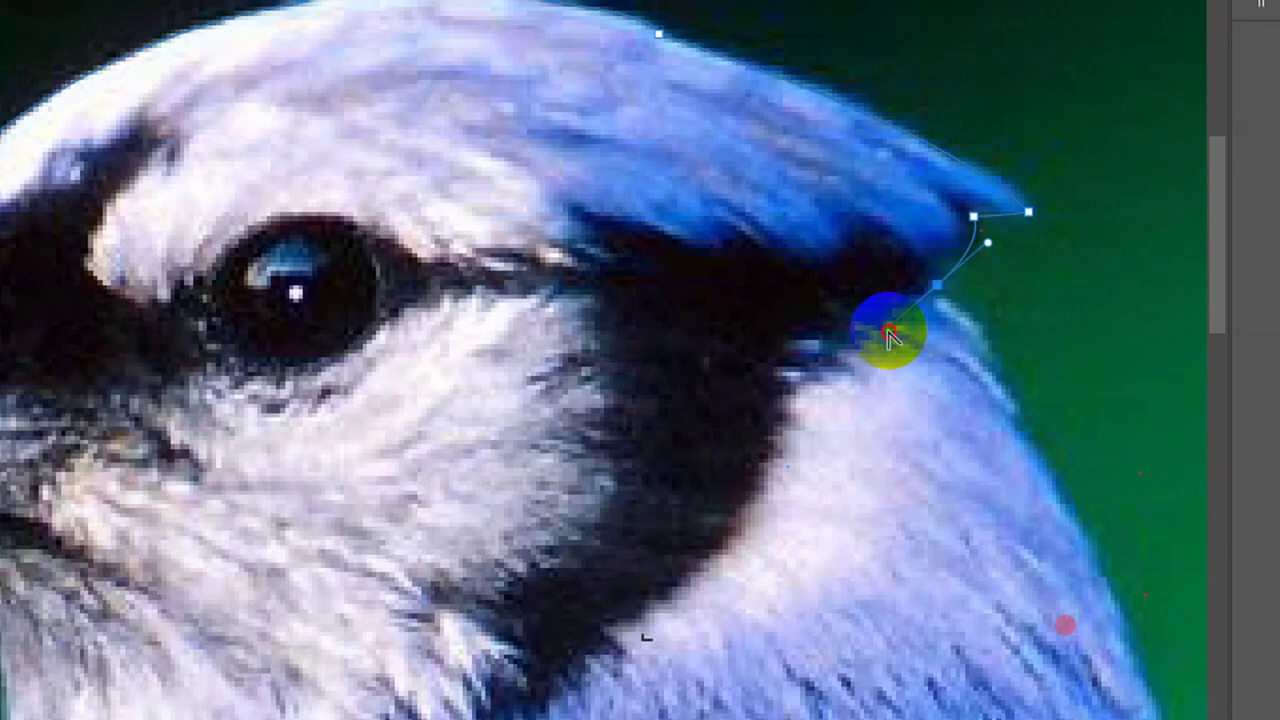
drag(888, 329, 991, 328)
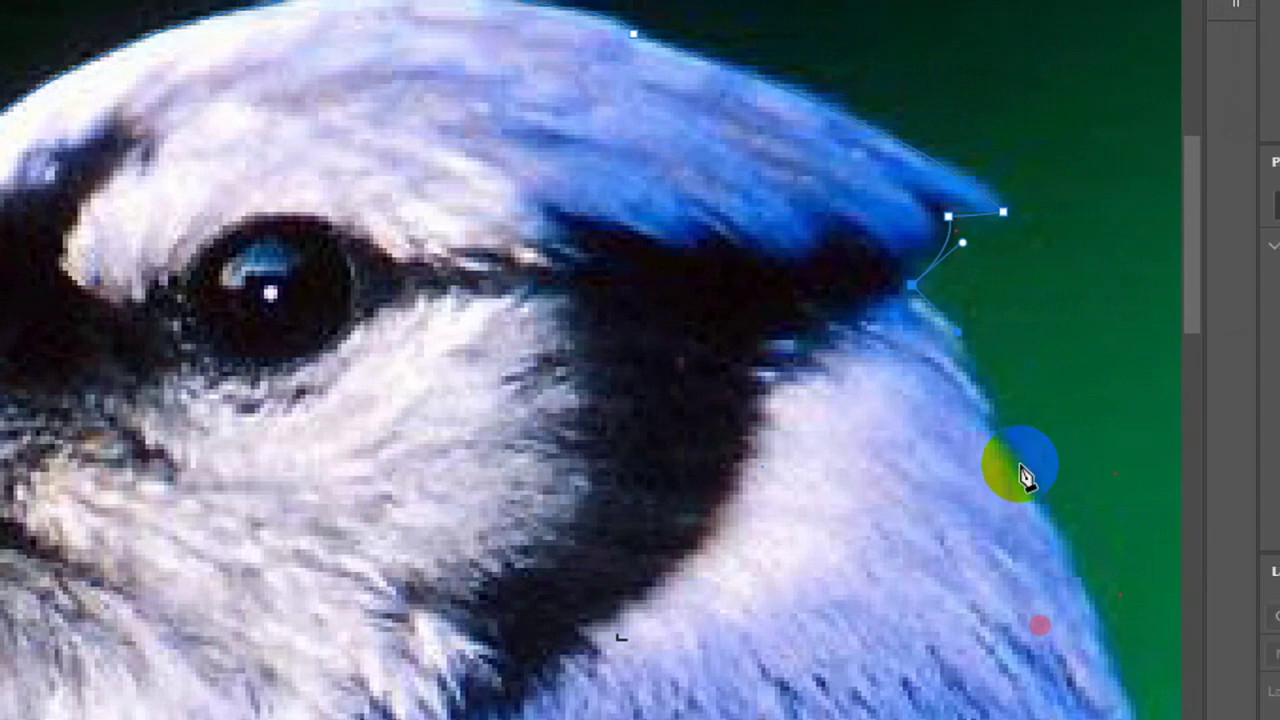
drag(990, 395, 1006, 460)
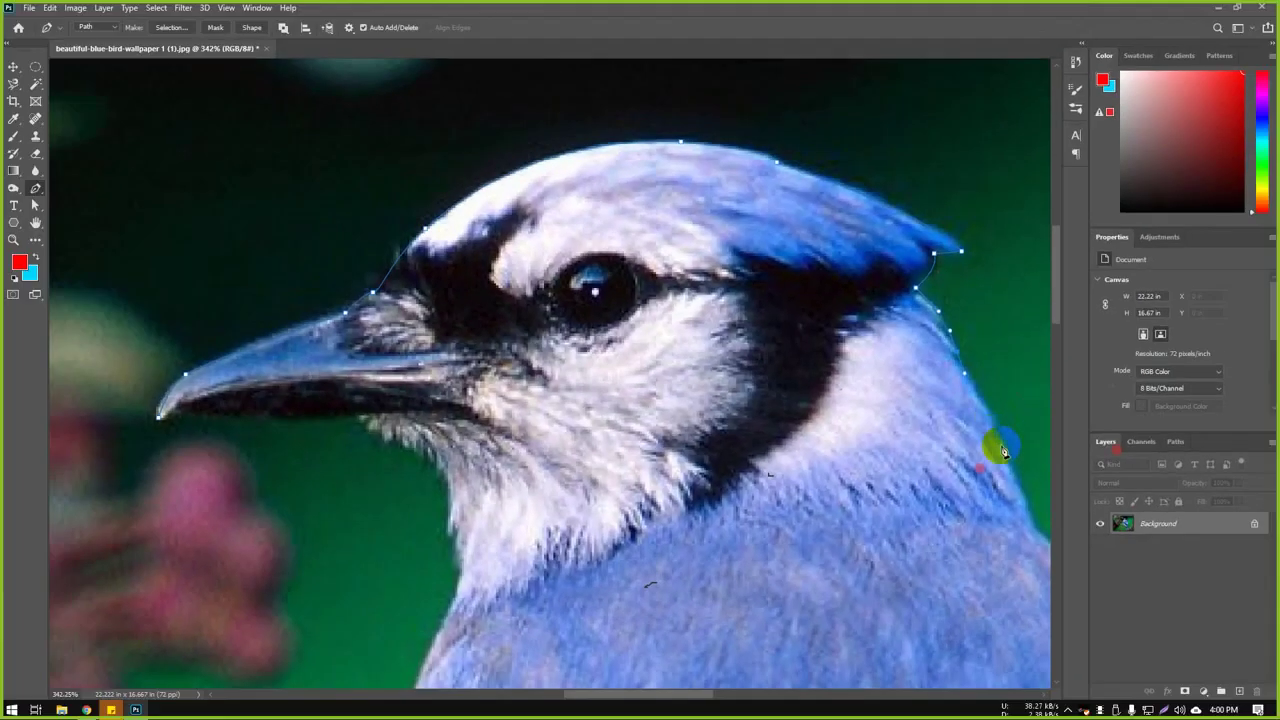
drag(979, 402, 995, 458)
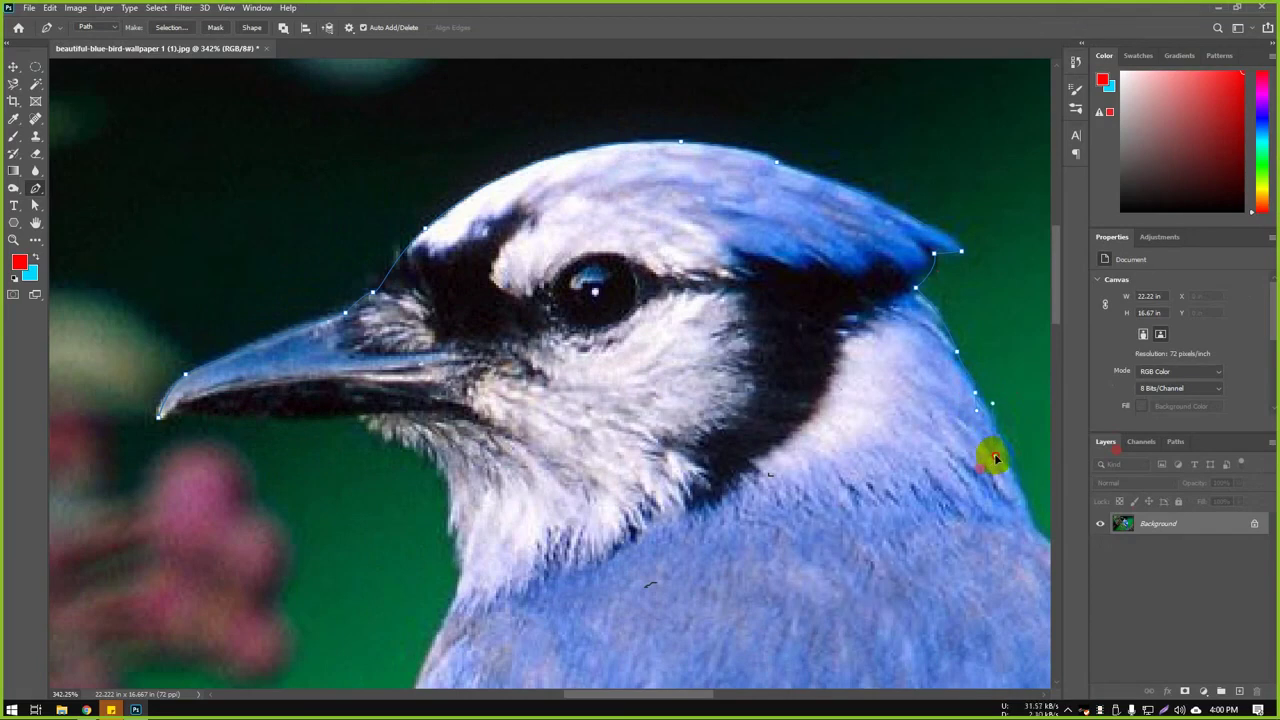
Step: Extend the path down the lower nape with closely spaced curved anchors to where the neck meets the back
scroll(994, 453, down, 4)
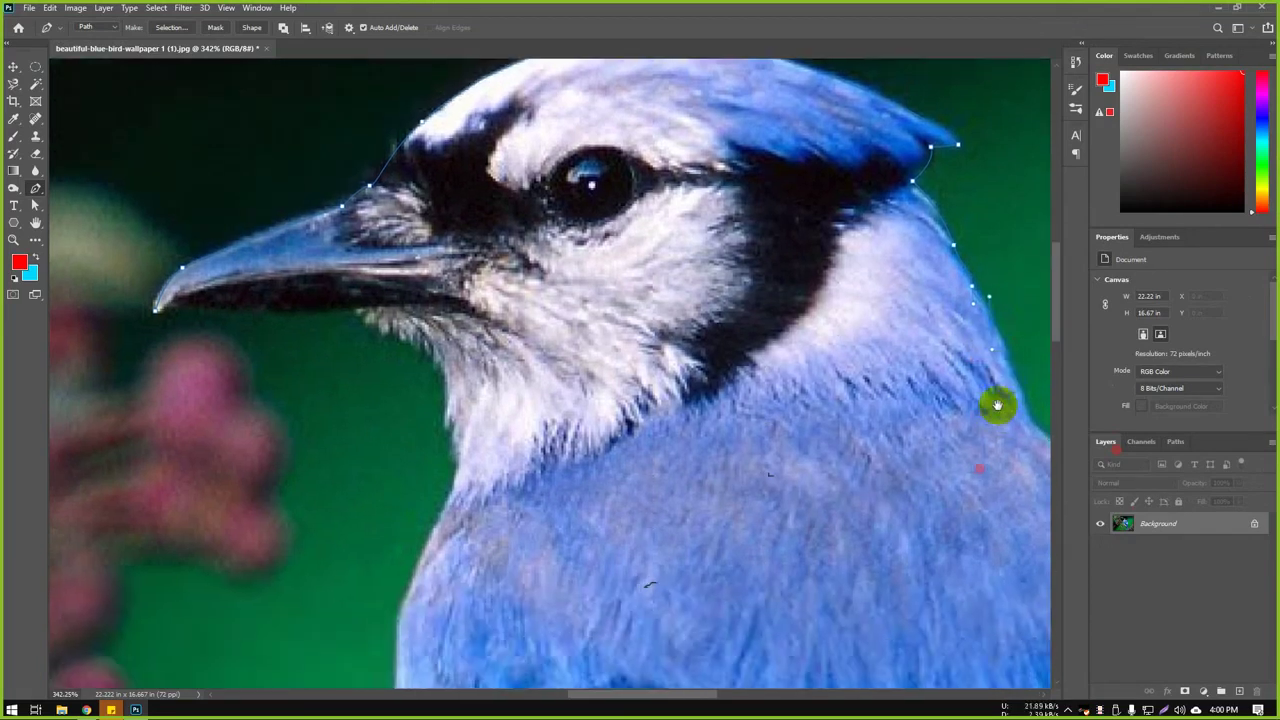
drag(997, 405, 757, 443)
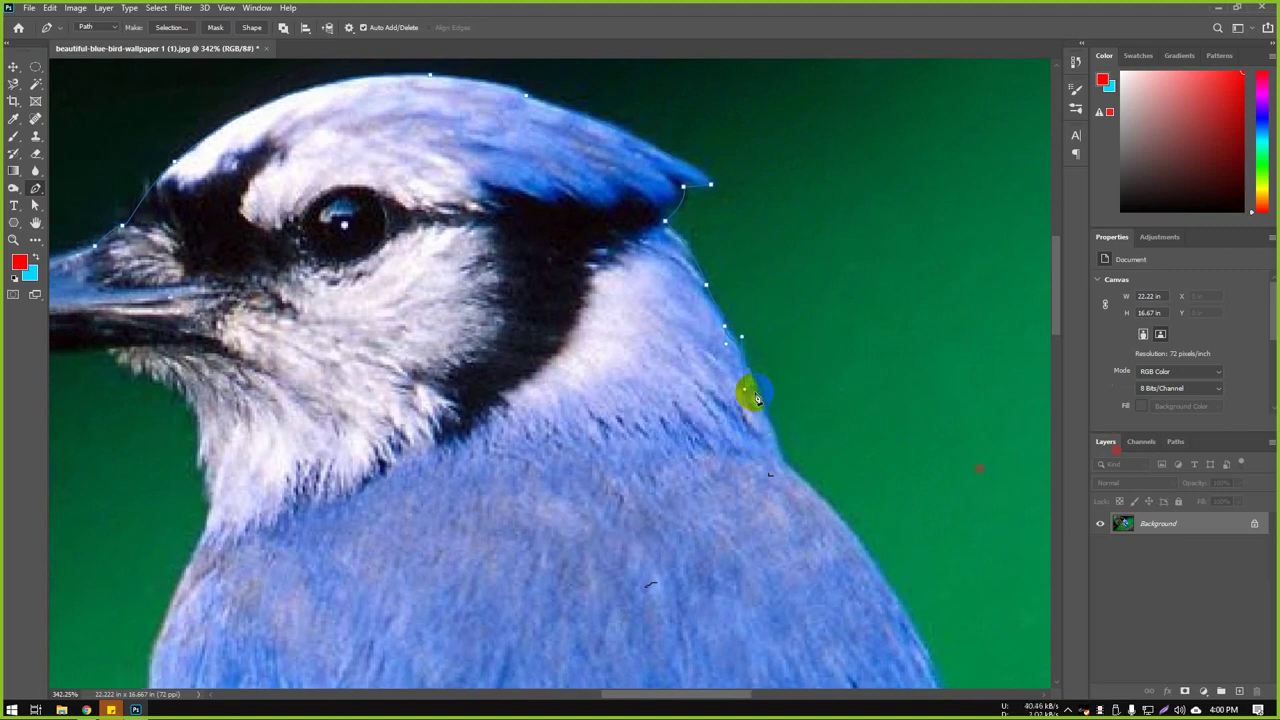
drag(767, 415, 746, 396)
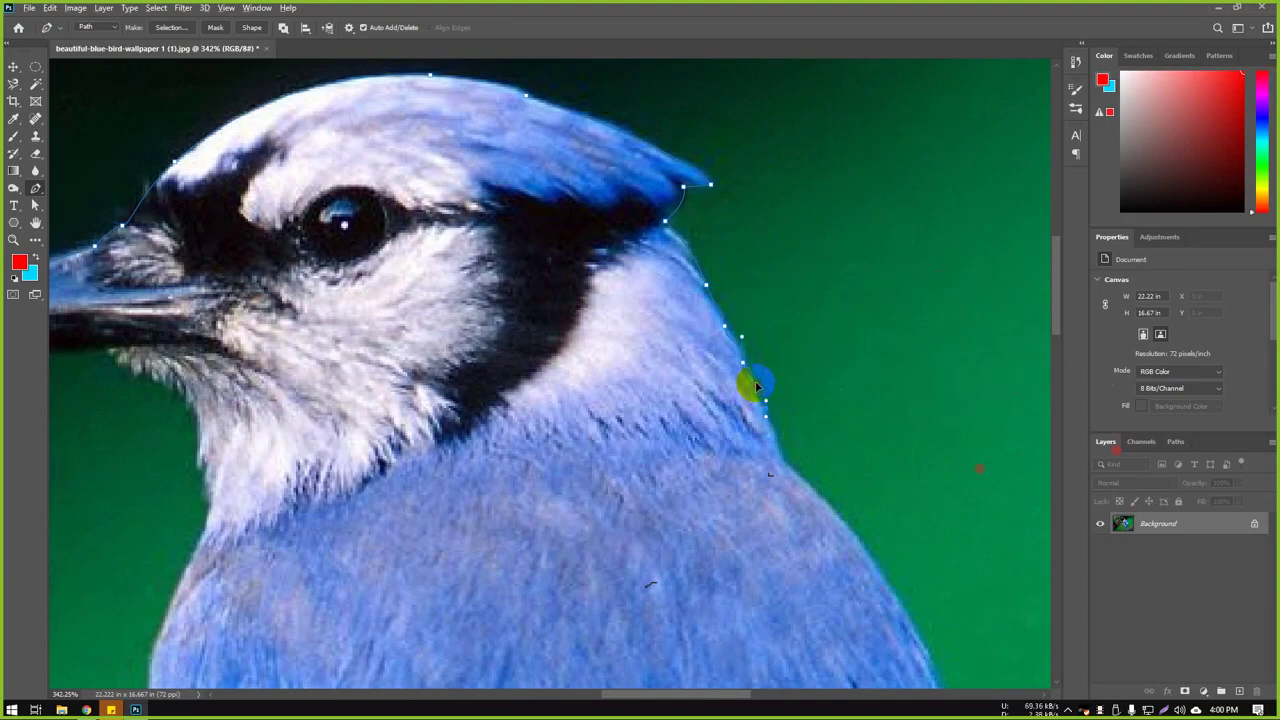
drag(755, 385, 766, 394)
scroll(770, 400, down, 2)
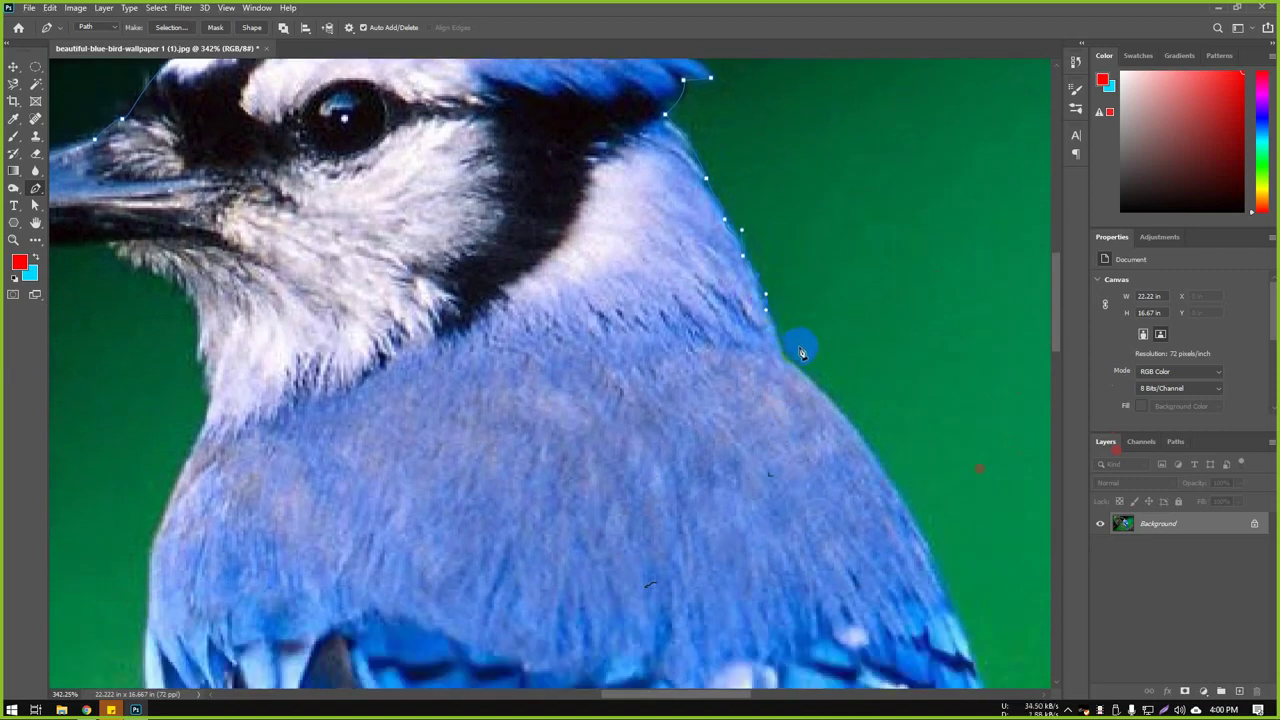
mouse_move(770, 342)
mouse_down()
mouse_move(802, 371)
mouse_move(777, 345)
mouse_up()
scroll(800, 366, down, 2)
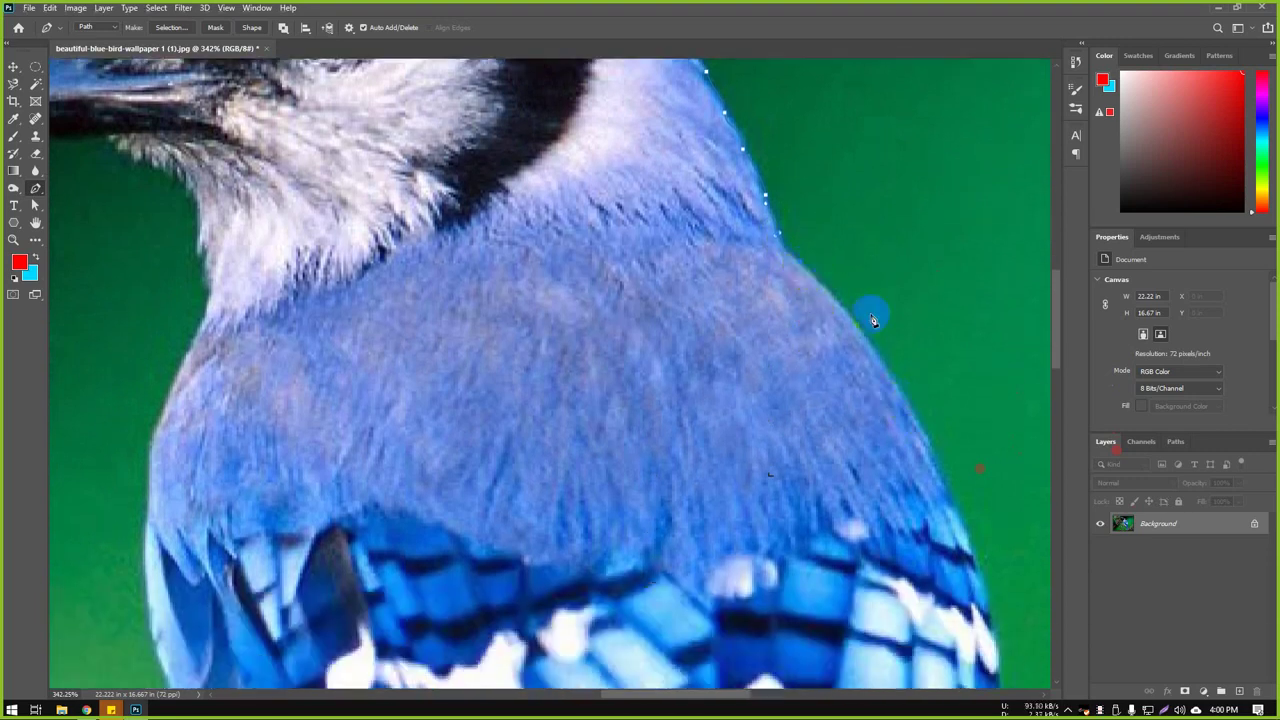
scroll(794, 234, up, 2)
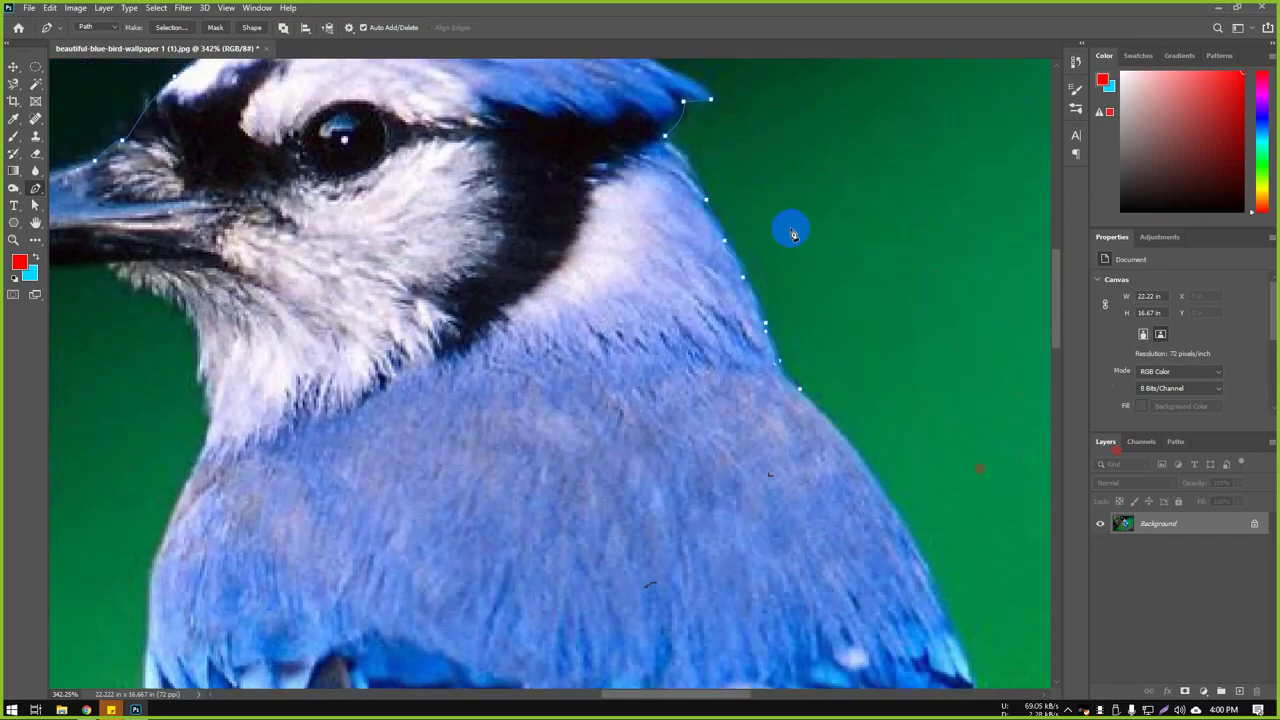
scroll(790, 228, up, 1)
scroll(365, 199, up, 1)
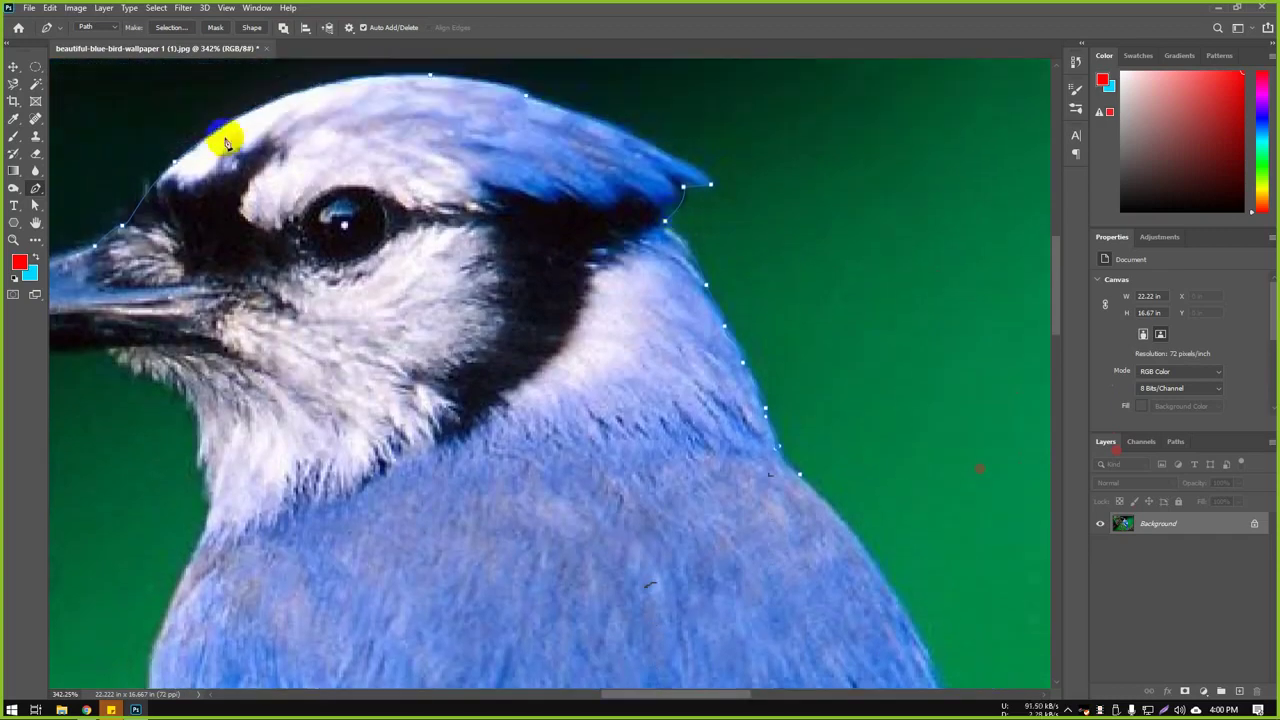
scroll(551, 217, down, 2)
scroll(775, 290, down, 2)
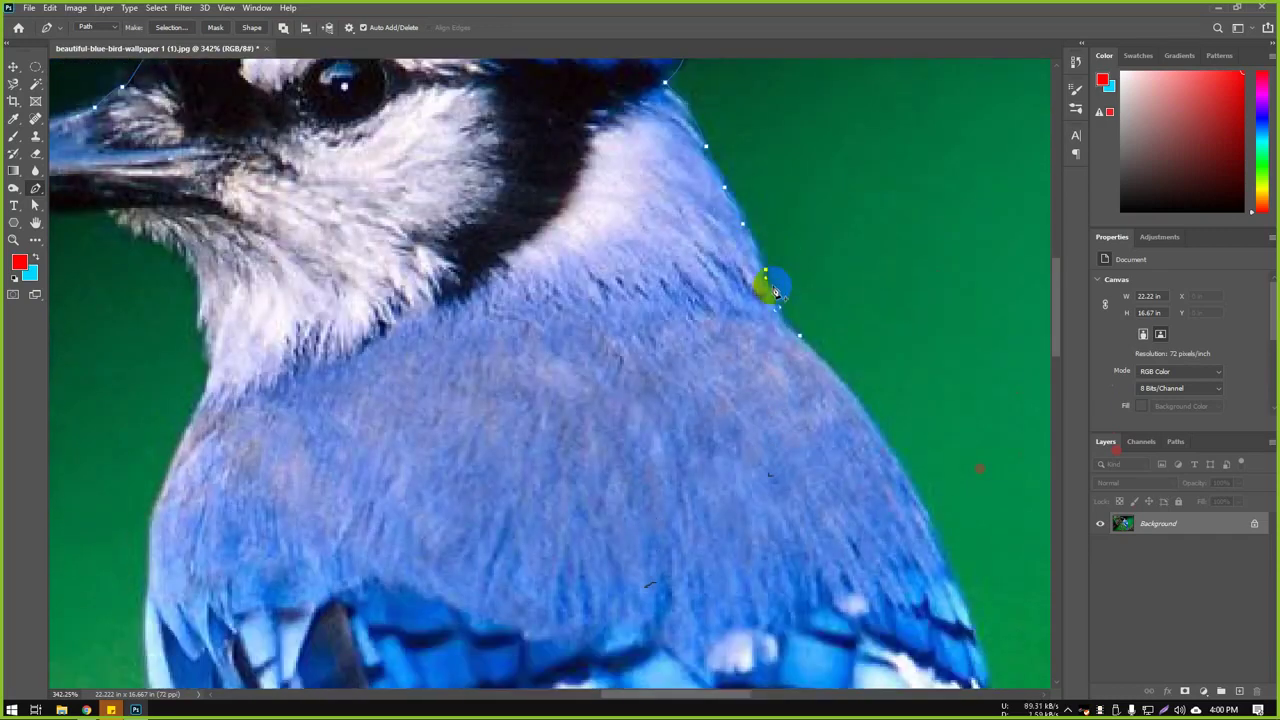
scroll(775, 290, down, 2)
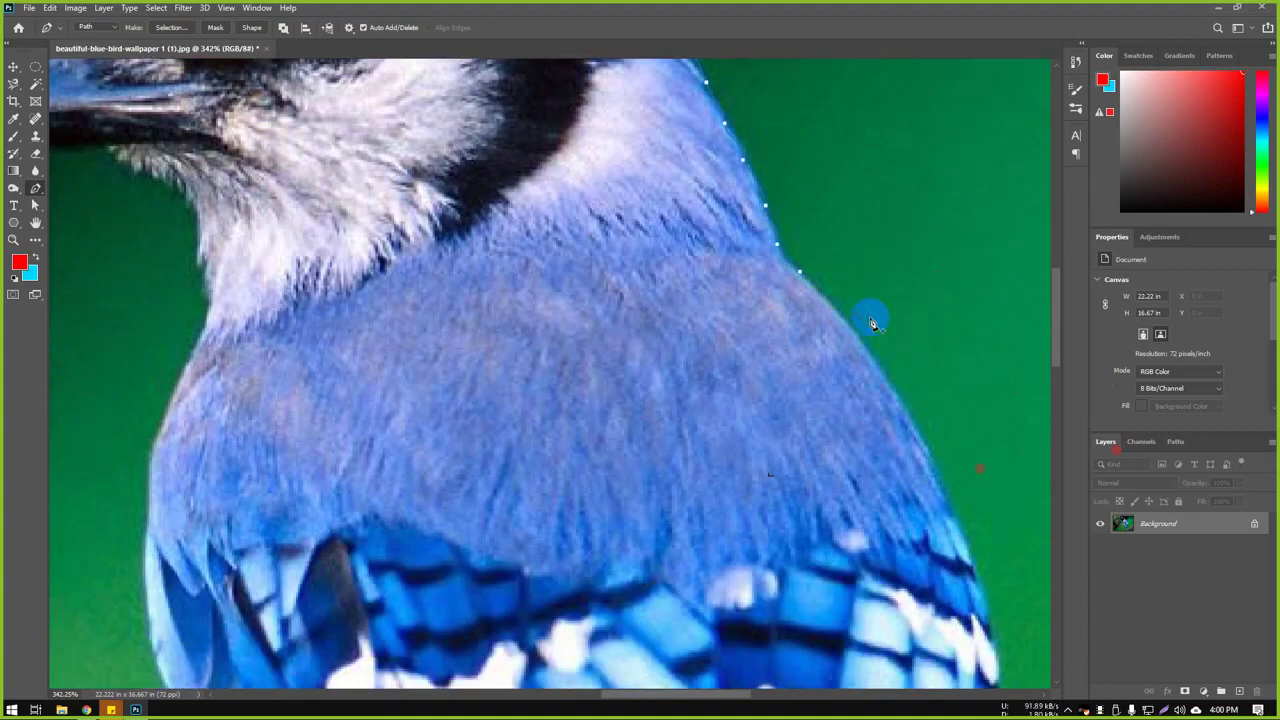
click(917, 421)
click(924, 449)
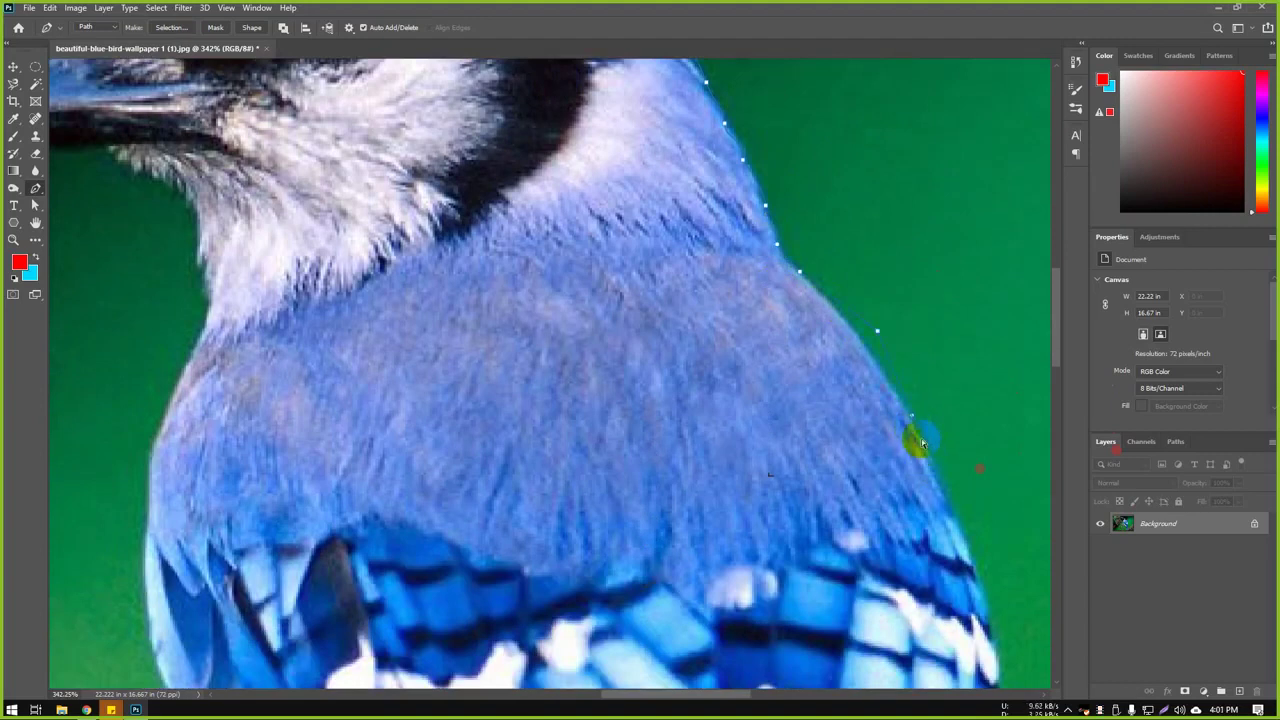
key(ctrl+z)
key(ctrl+z)
Step: Extend the path over the back's outer curve and onto the upper wing edge with two long curved anchors
click(860, 342)
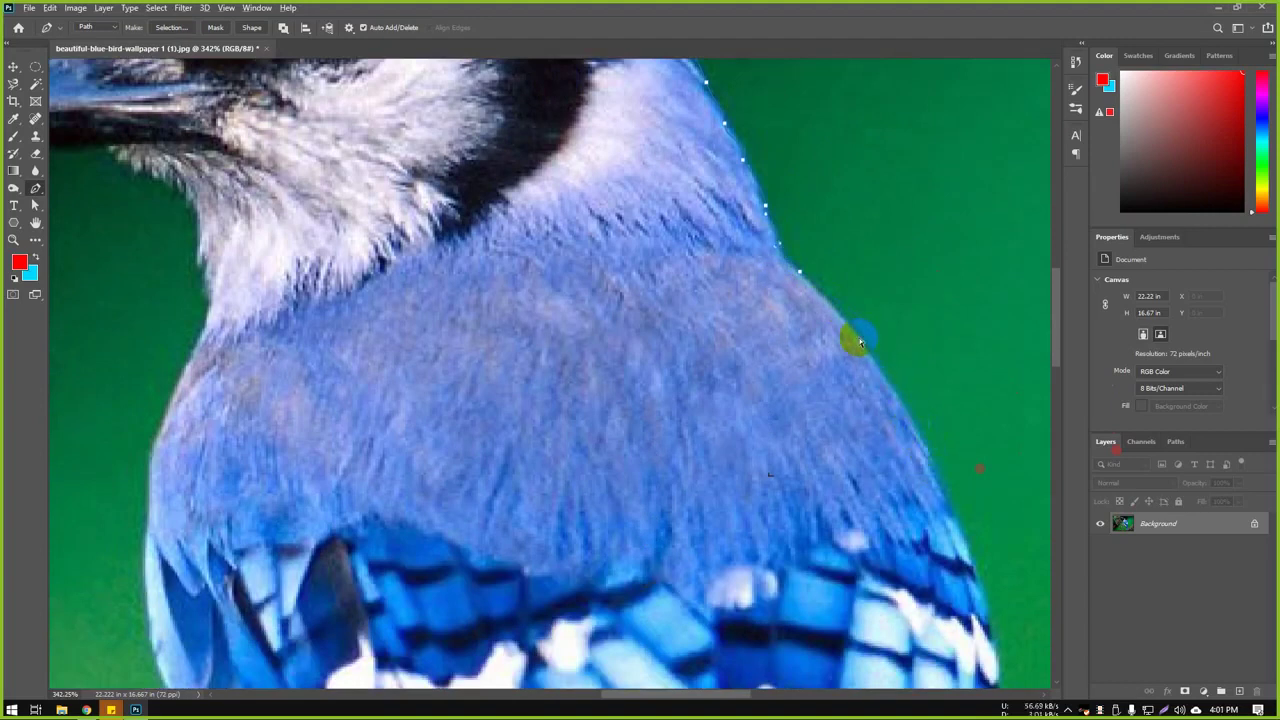
click(917, 425)
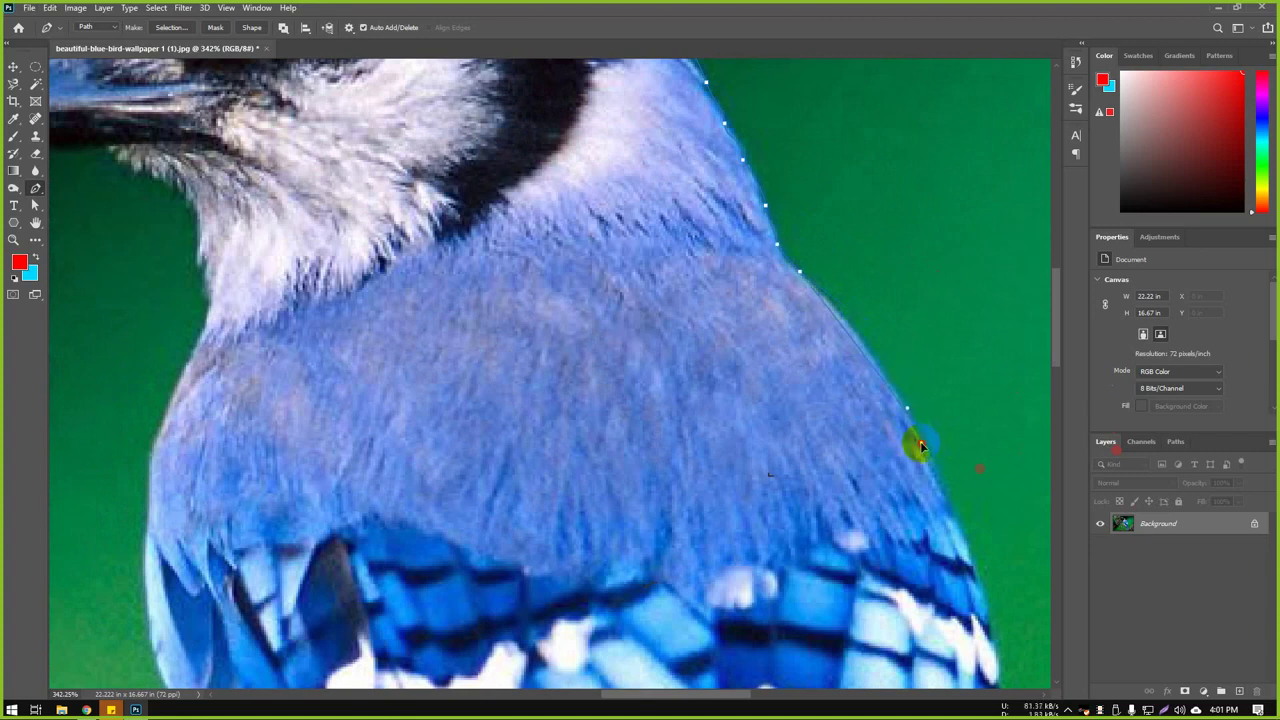
click(928, 477)
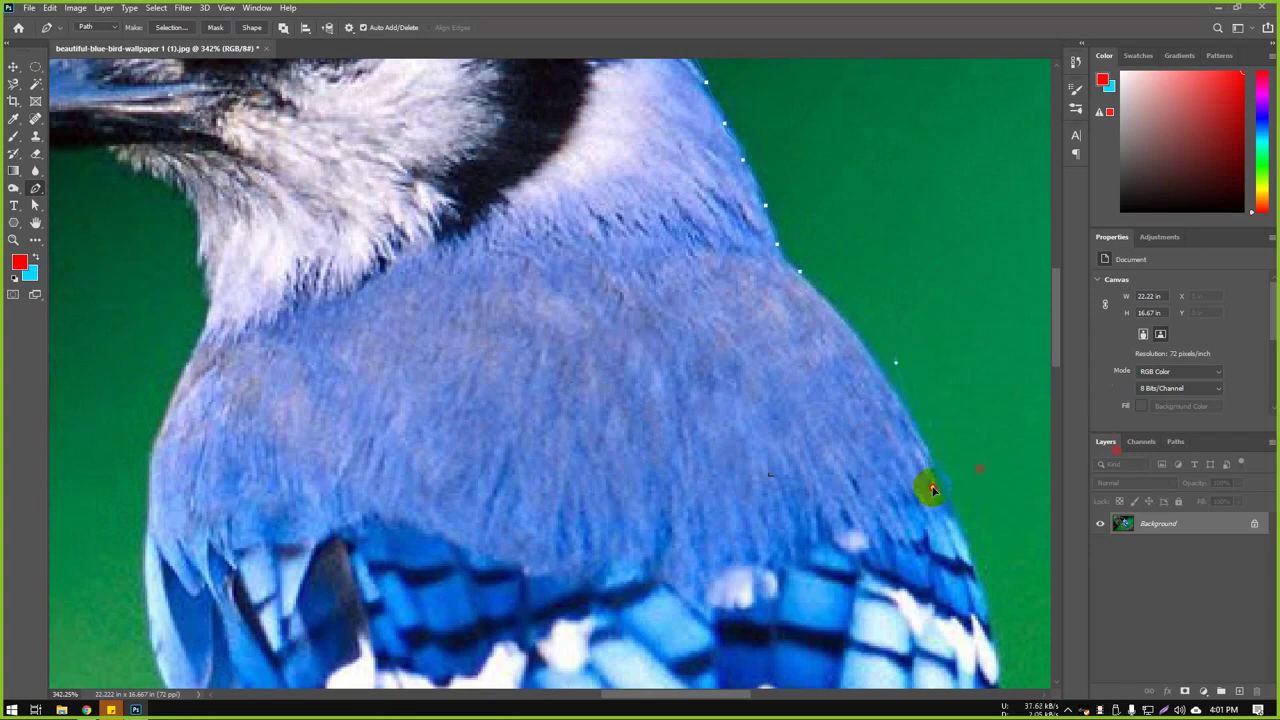
scroll(932, 485, down, 5)
click(977, 457)
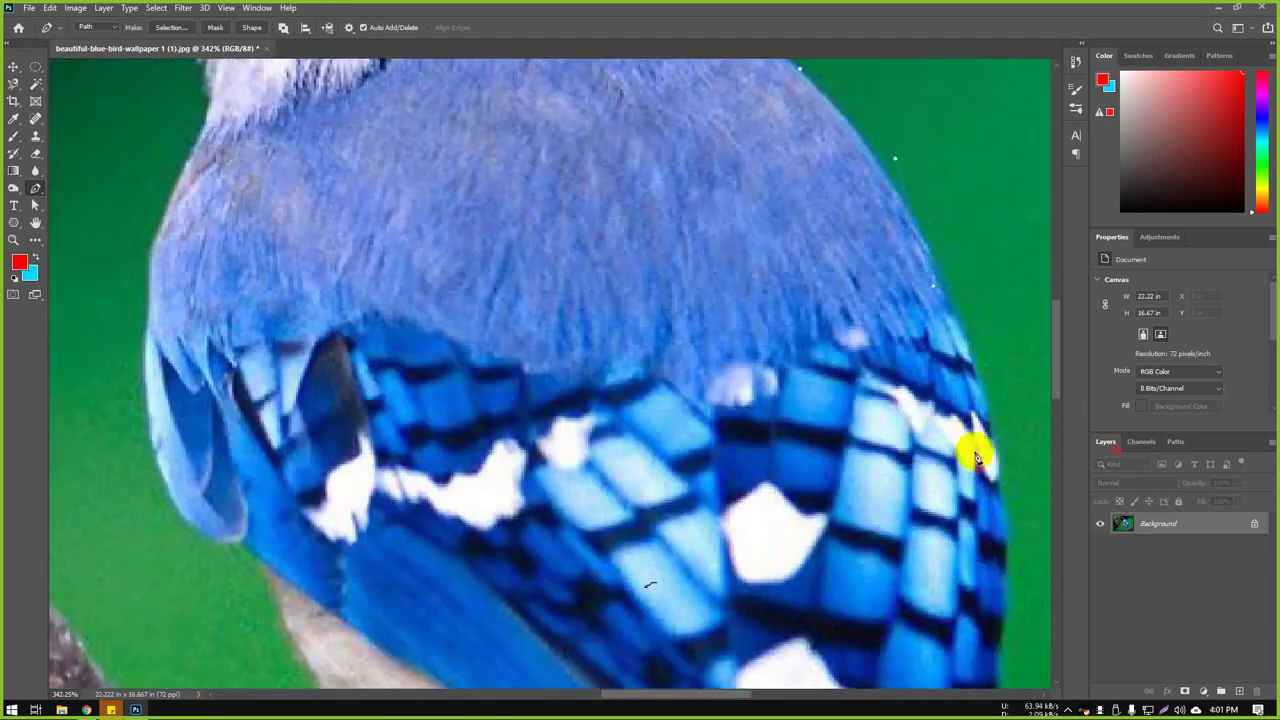
click(986, 485)
click(991, 511)
drag(1003, 513, 994, 516)
scroll(1007, 514, down, 3)
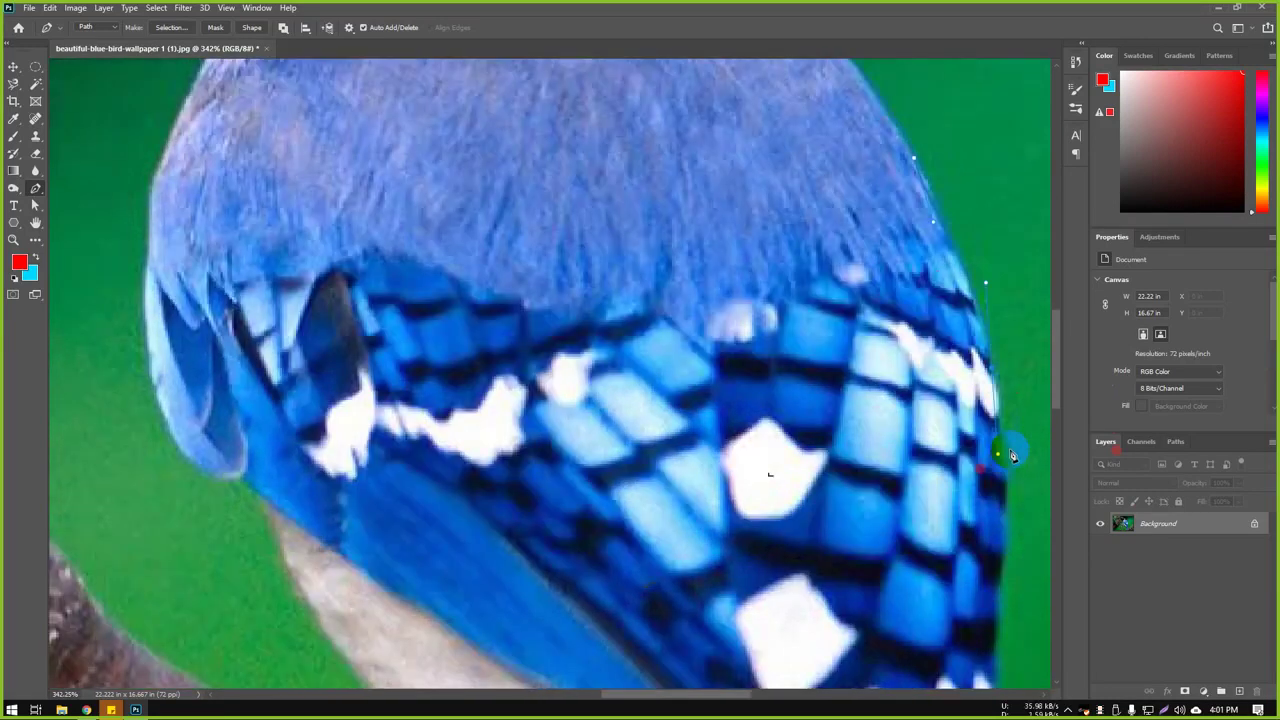
Step: Add a curved anchor halfway down the outer edge of the barred wing feathers
scroll(1015, 450, down, 2)
click(986, 477)
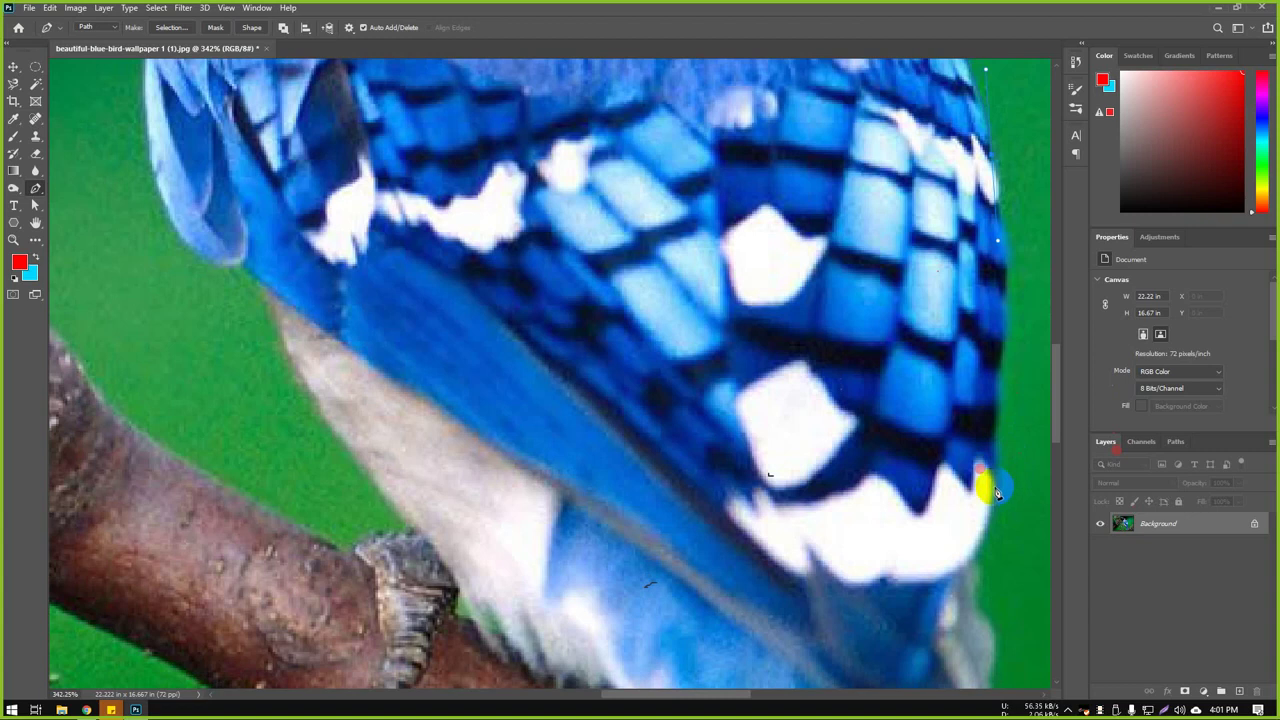
click(1003, 355)
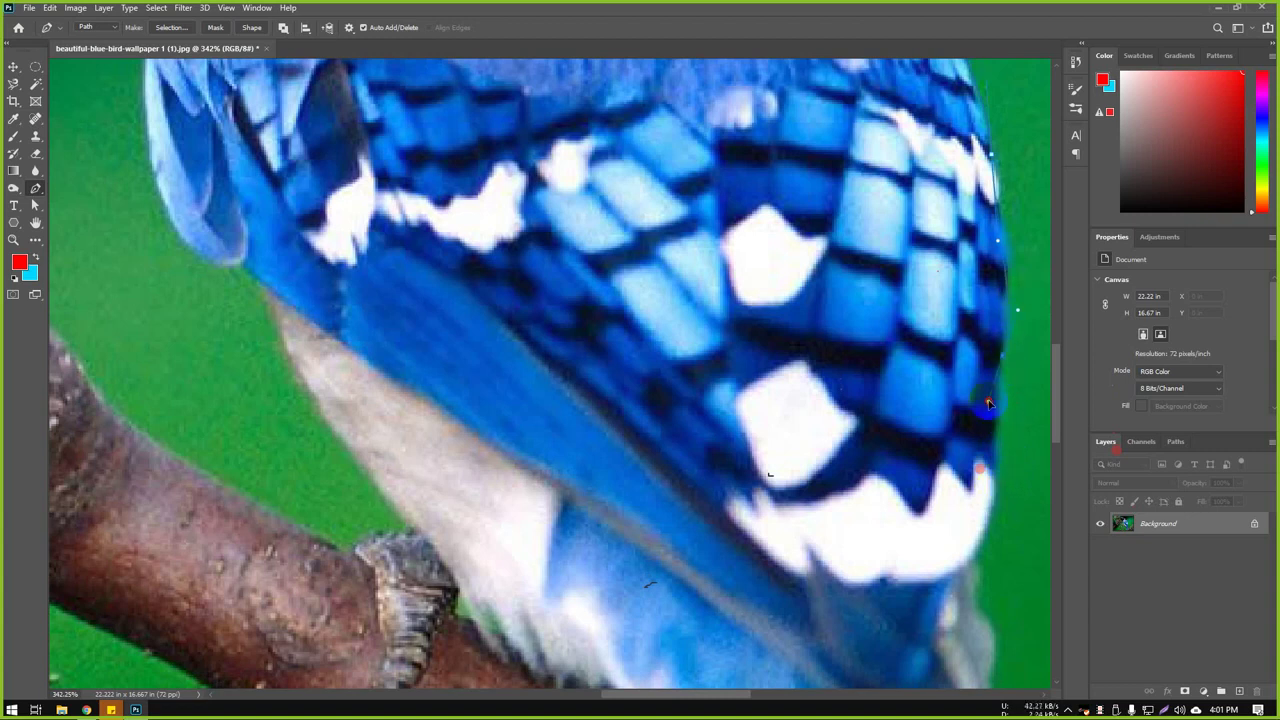
click(986, 466)
scroll(1030, 430, down, 2)
scroll(1020, 380, up, 2)
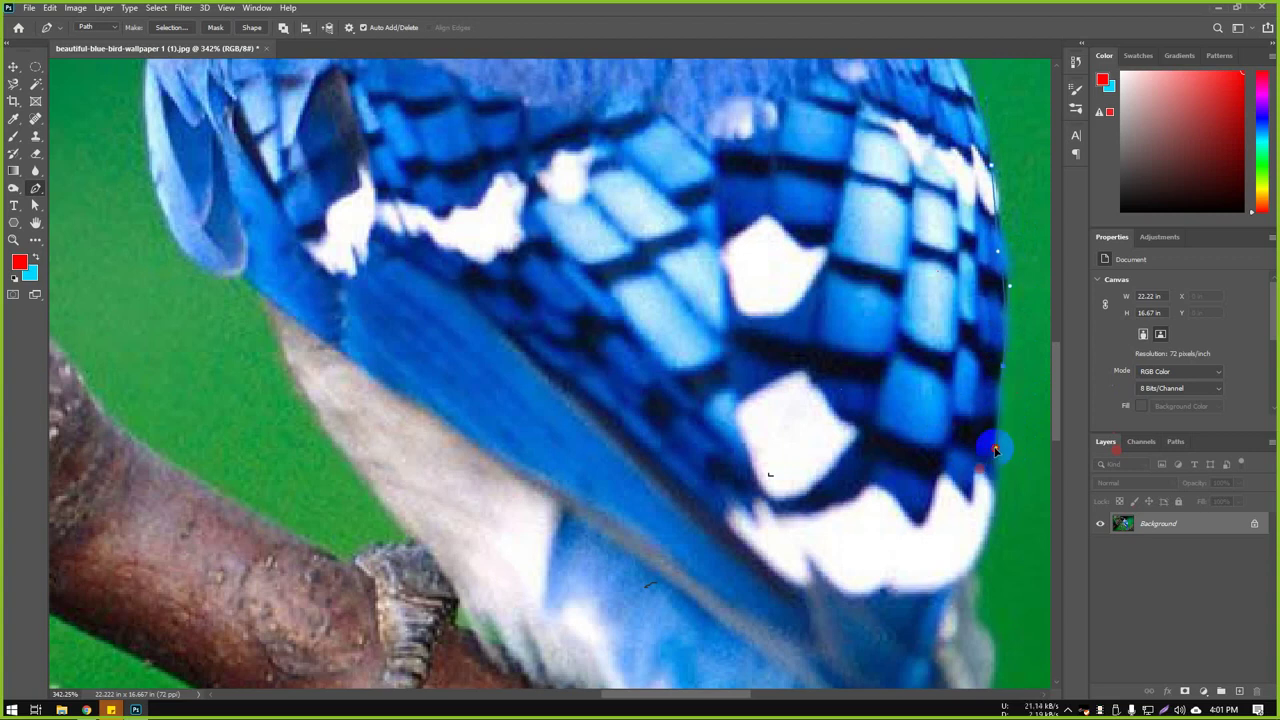
Step: Add another curved anchor just above the white band at the wing's edge, adjusting its handles to follow the feathers
drag(987, 449, 1003, 418)
alt+click(988, 451)
click(1008, 431)
click(1005, 446)
drag(997, 442, 1007, 432)
scroll(999, 427, down, 3)
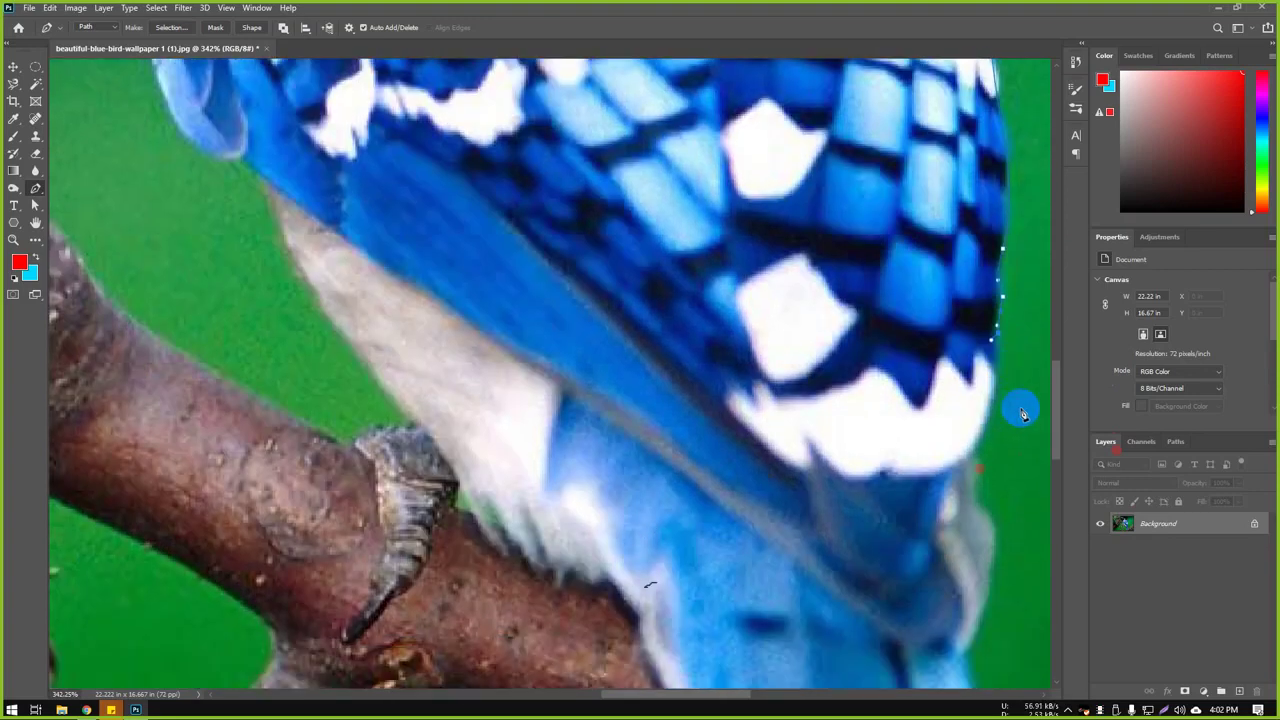
Step: Continue the path around the outer edge of the white feather band to the notch beneath it
drag(998, 392, 996, 400)
scroll(996, 402, down, 2)
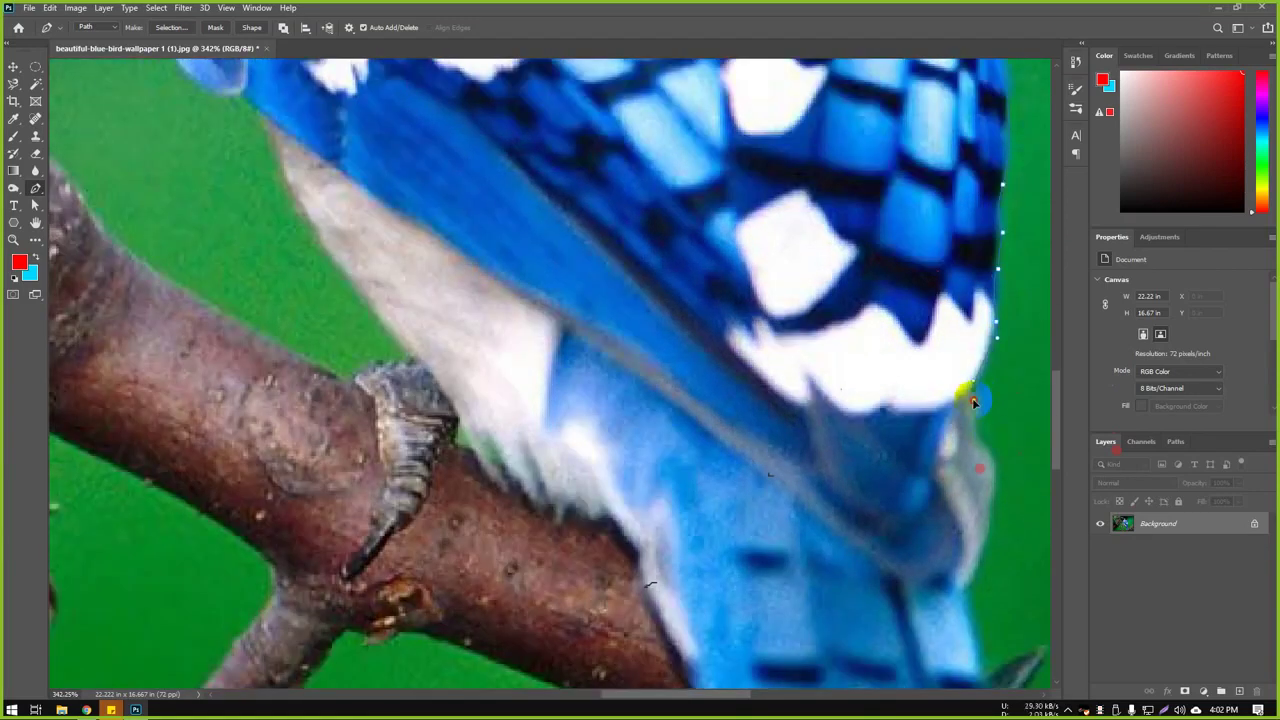
click(965, 401)
scroll(964, 401, down, 2)
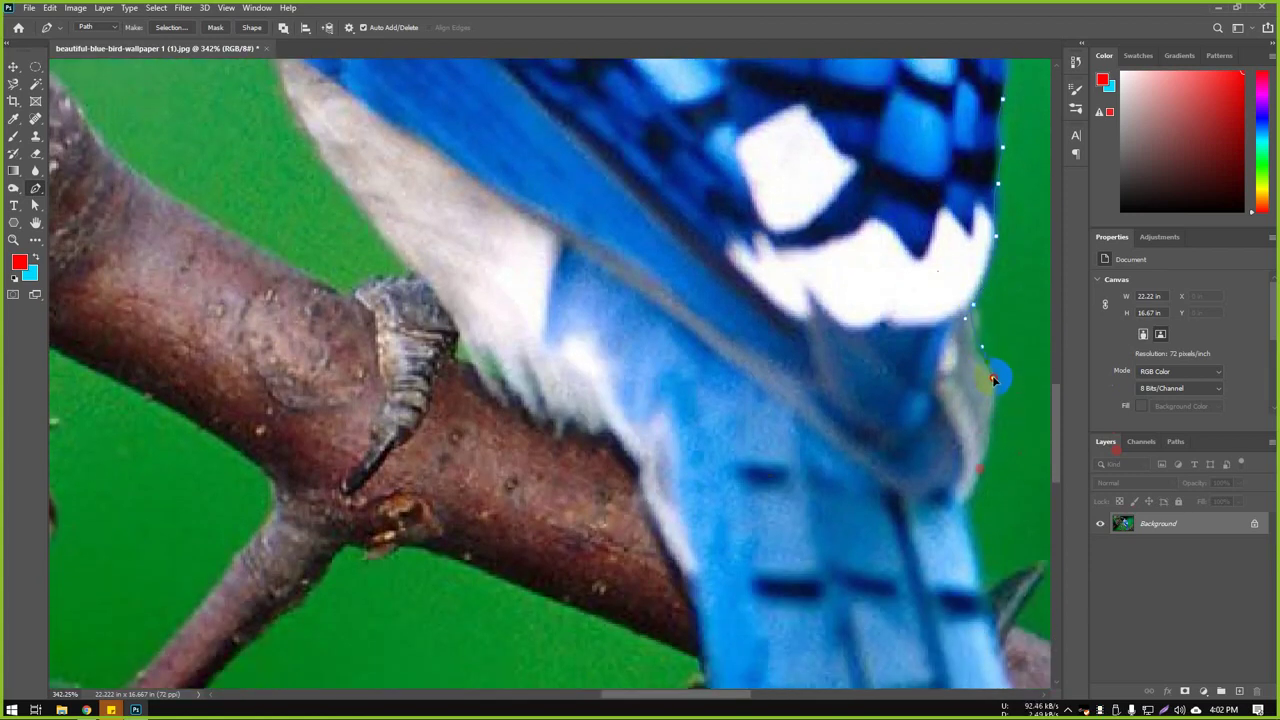
Step: Trace the outer edge of the grey feathers below the notch with curved anchors down to the start of the tail
click(994, 373)
scroll(994, 373, down, 2)
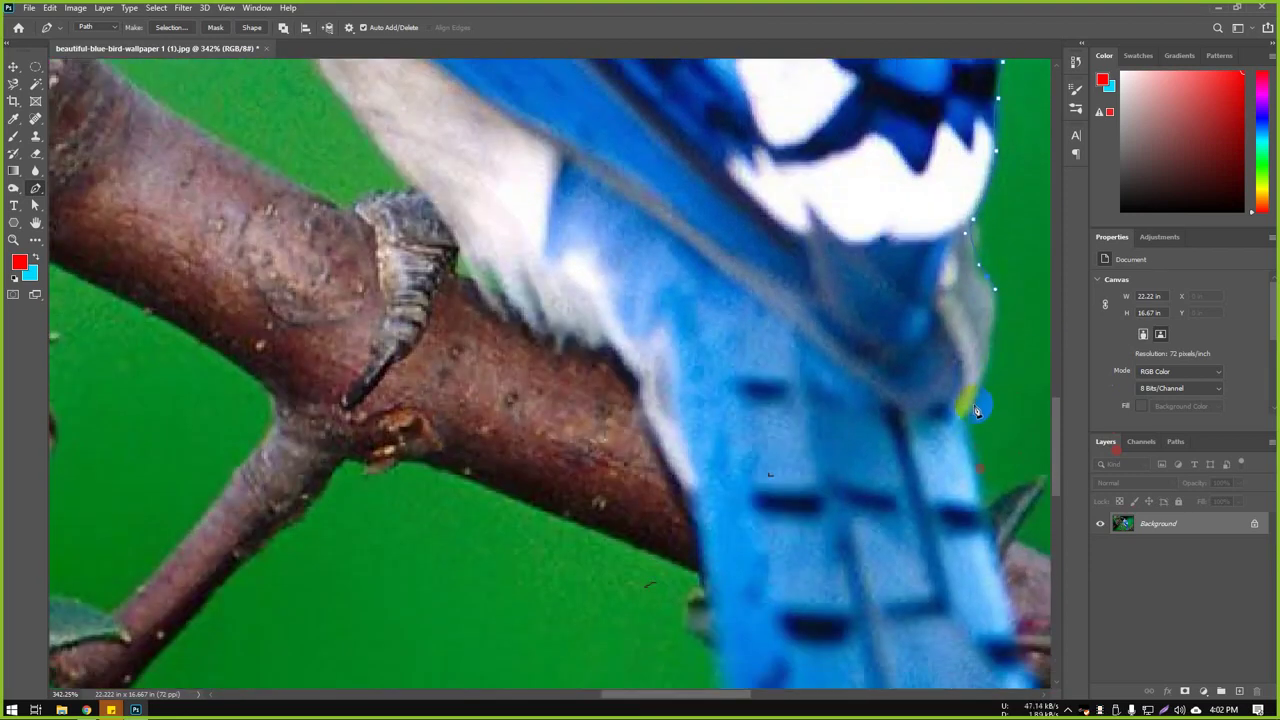
drag(966, 417, 929, 472)
scroll(1003, 371, down, 4)
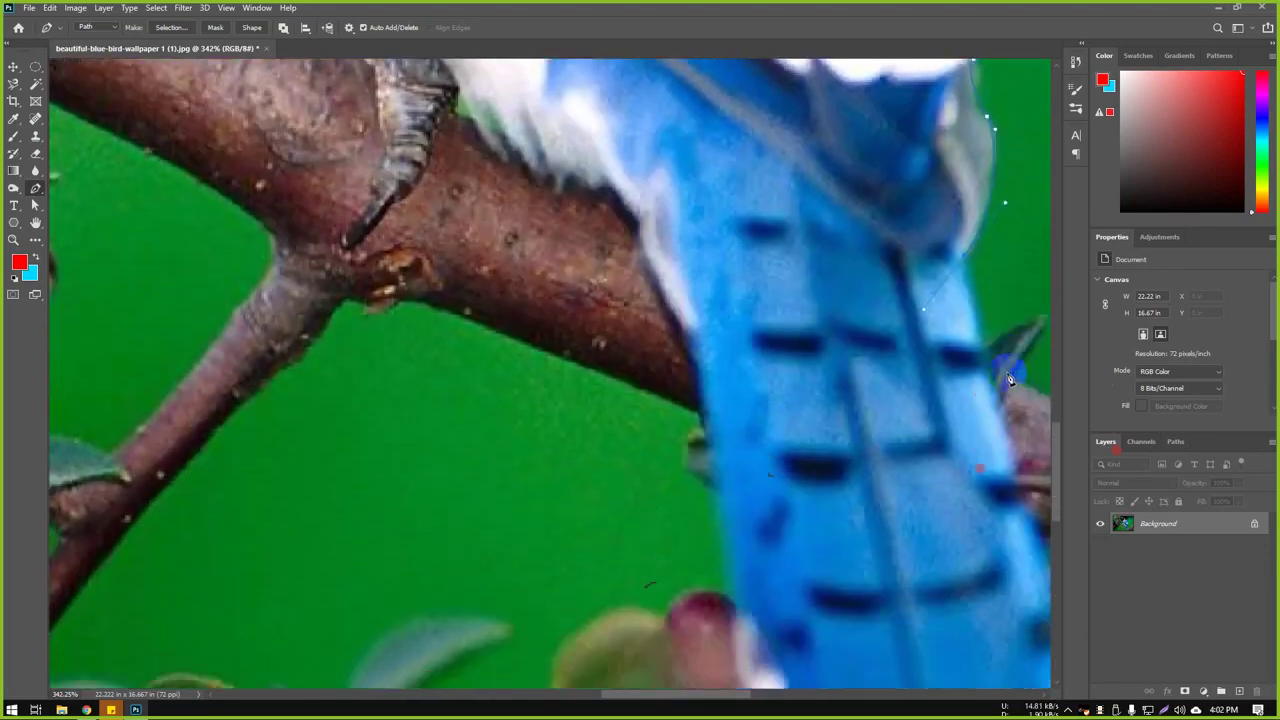
Step: Add a curved anchor low on the tail's outer edge below the green leaf, adjusting its handles to follow the feathers
click(994, 423)
scroll(1040, 570, down, 3)
click(997, 503)
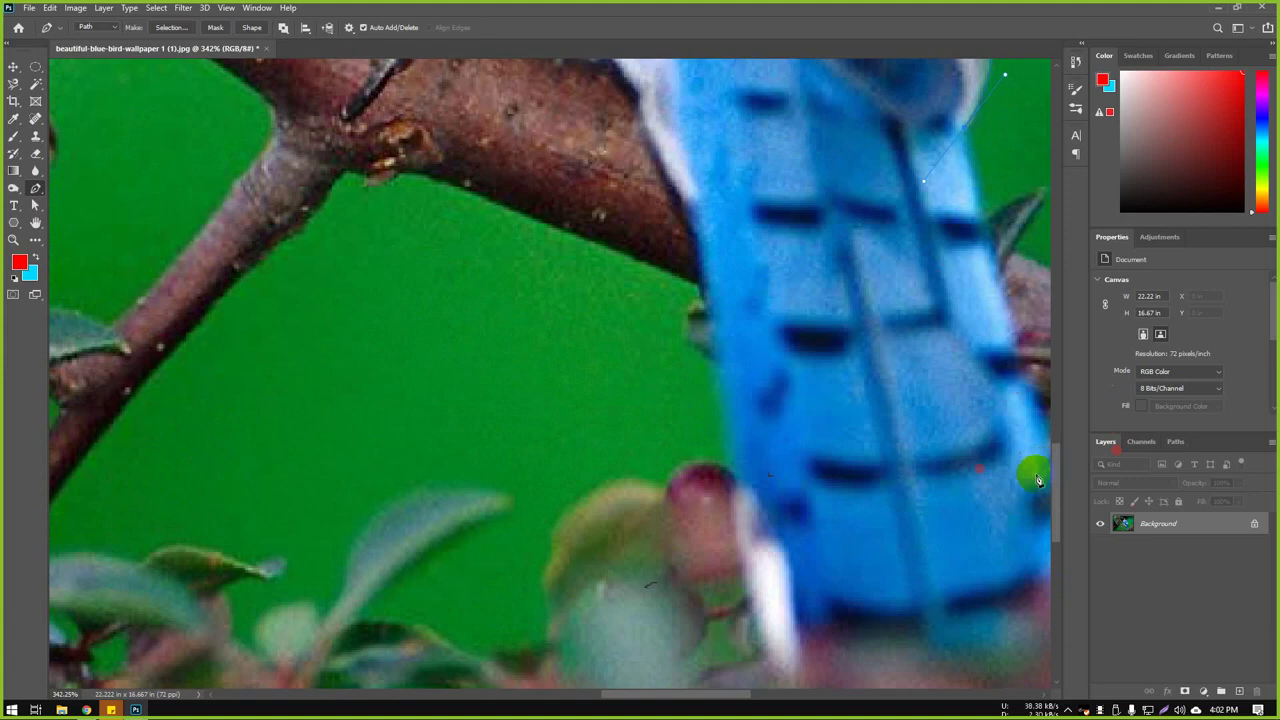
drag(1012, 469, 884, 455)
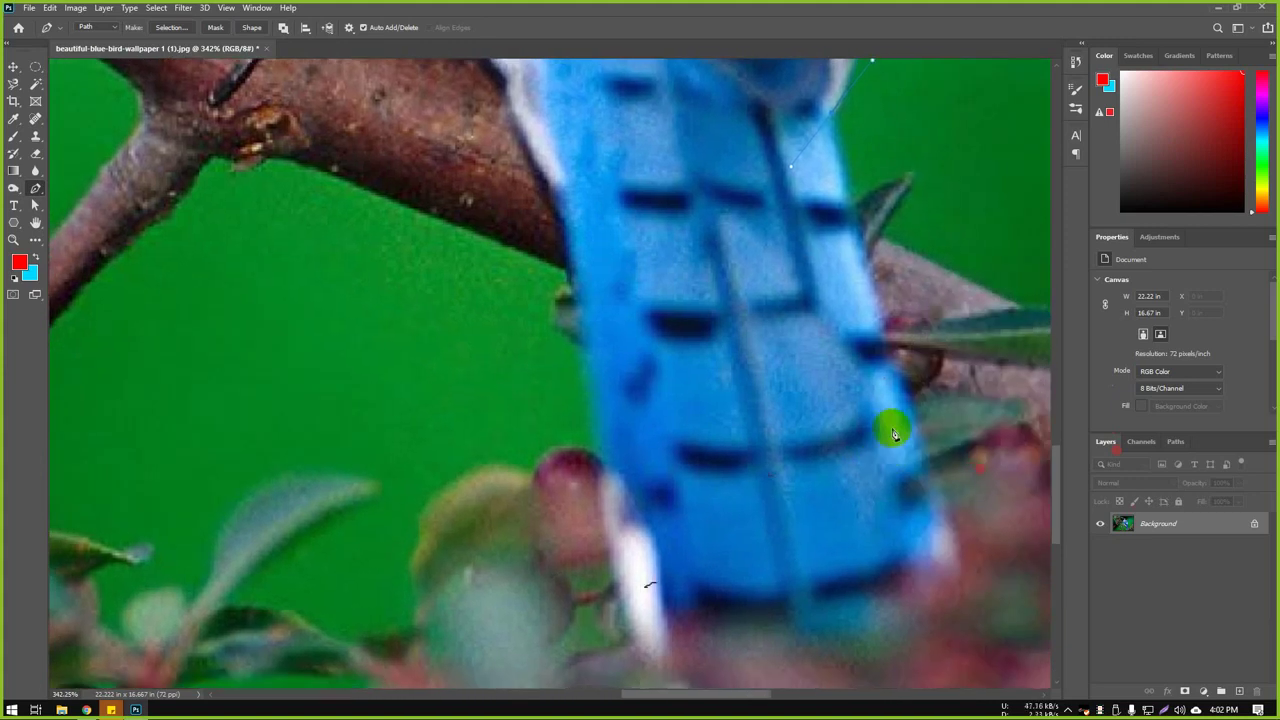
click(907, 429)
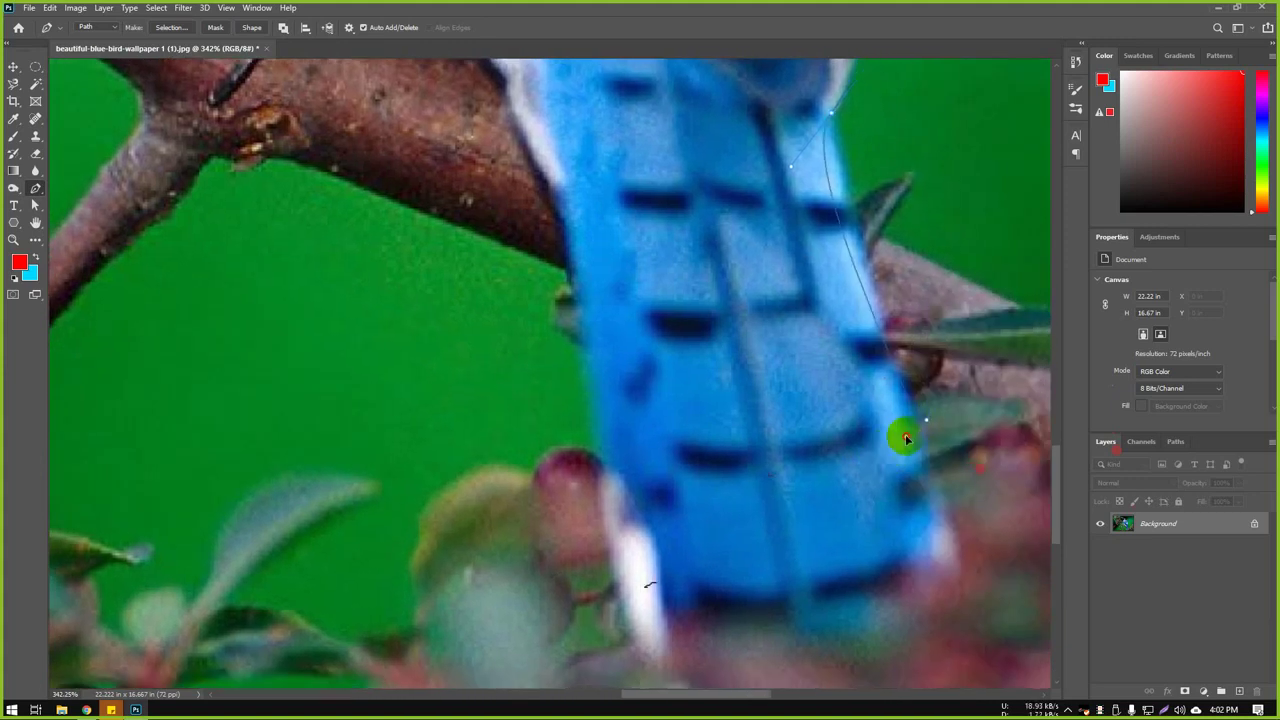
drag(792, 164, 828, 212)
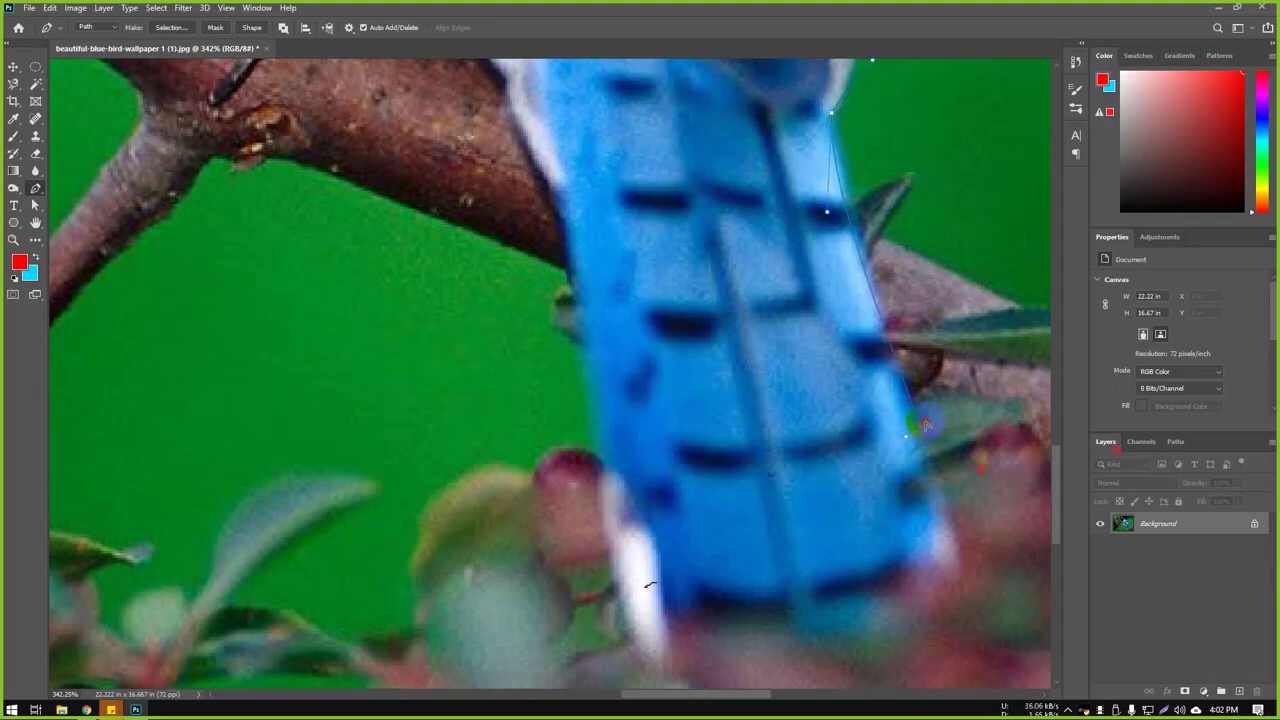
drag(925, 424, 914, 416)
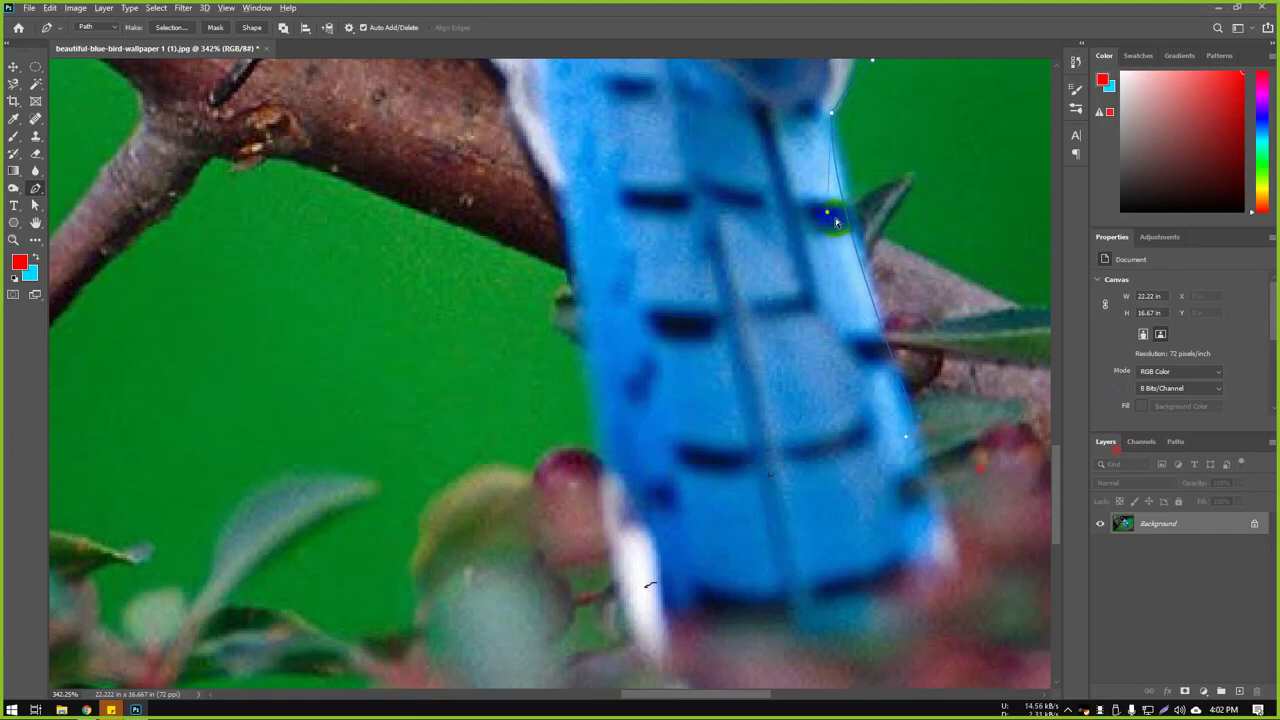
drag(836, 221, 843, 233)
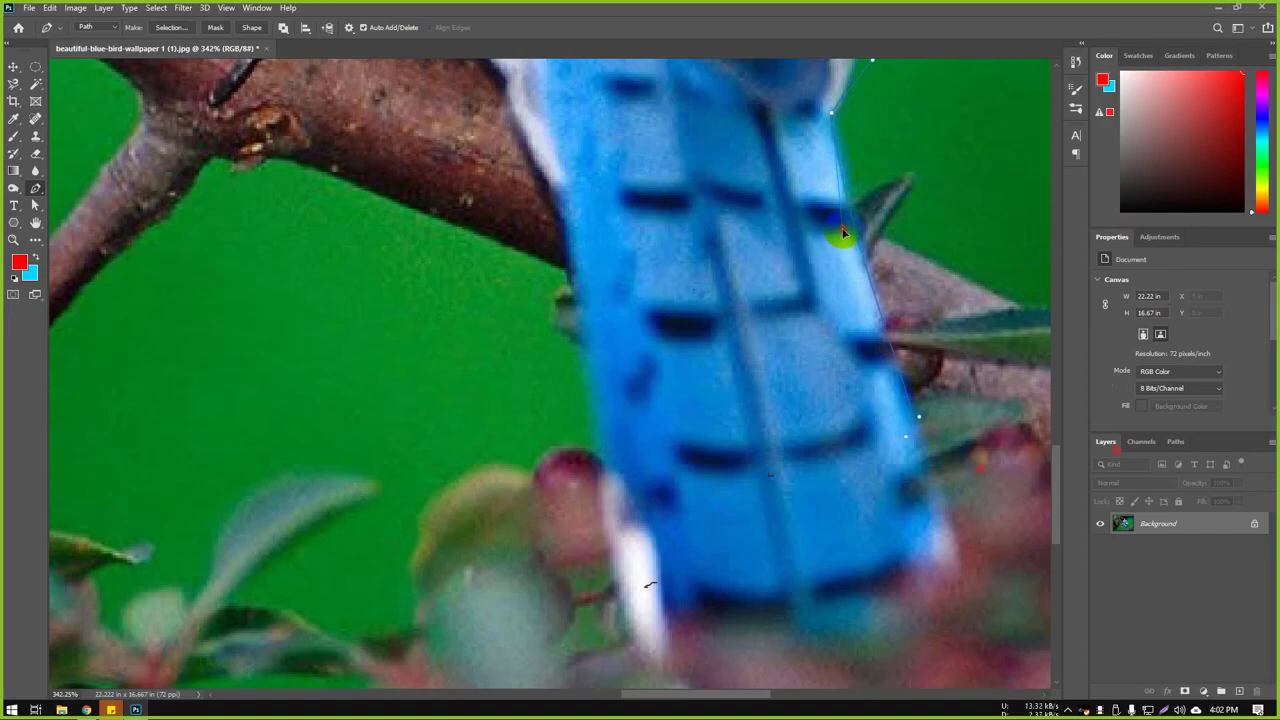
Step: Extend the path to an anchor beside the white patch at the tail's lower corner and refine the handles there
scroll(850, 240, down, 3)
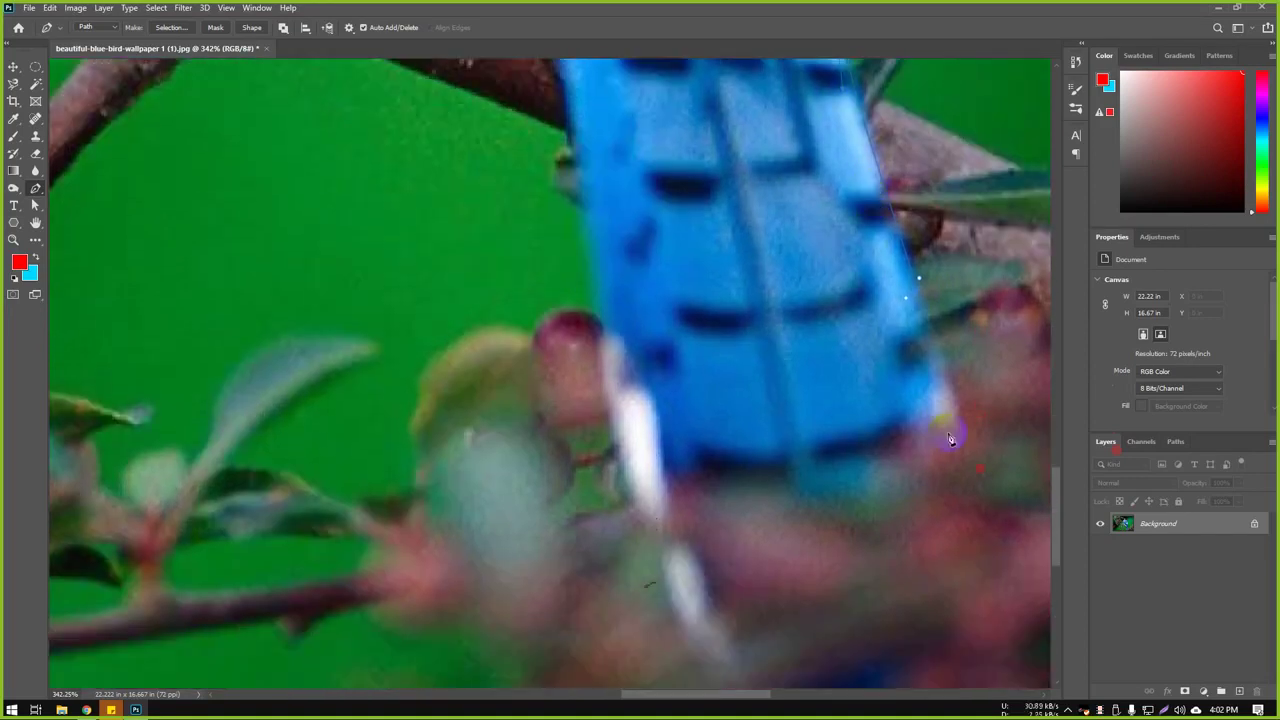
drag(951, 451, 943, 459)
click(904, 300)
scroll(924, 502, down, 2)
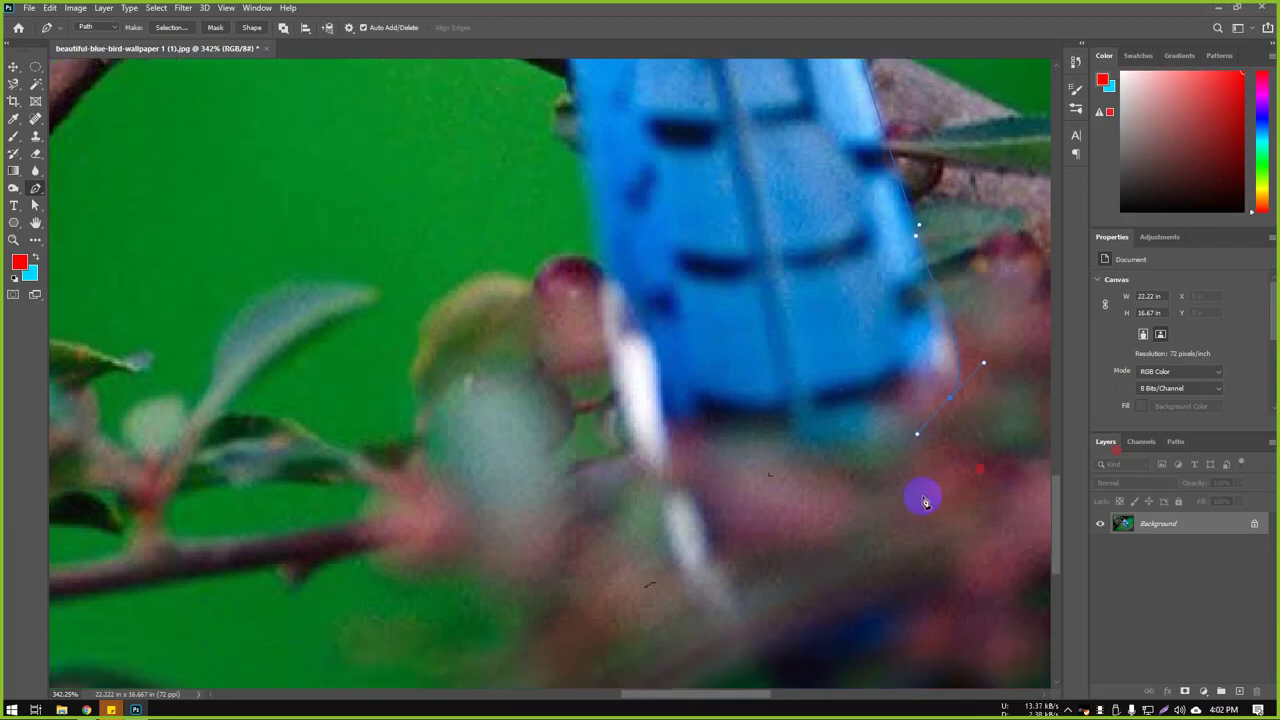
scroll(924, 502, down, 2)
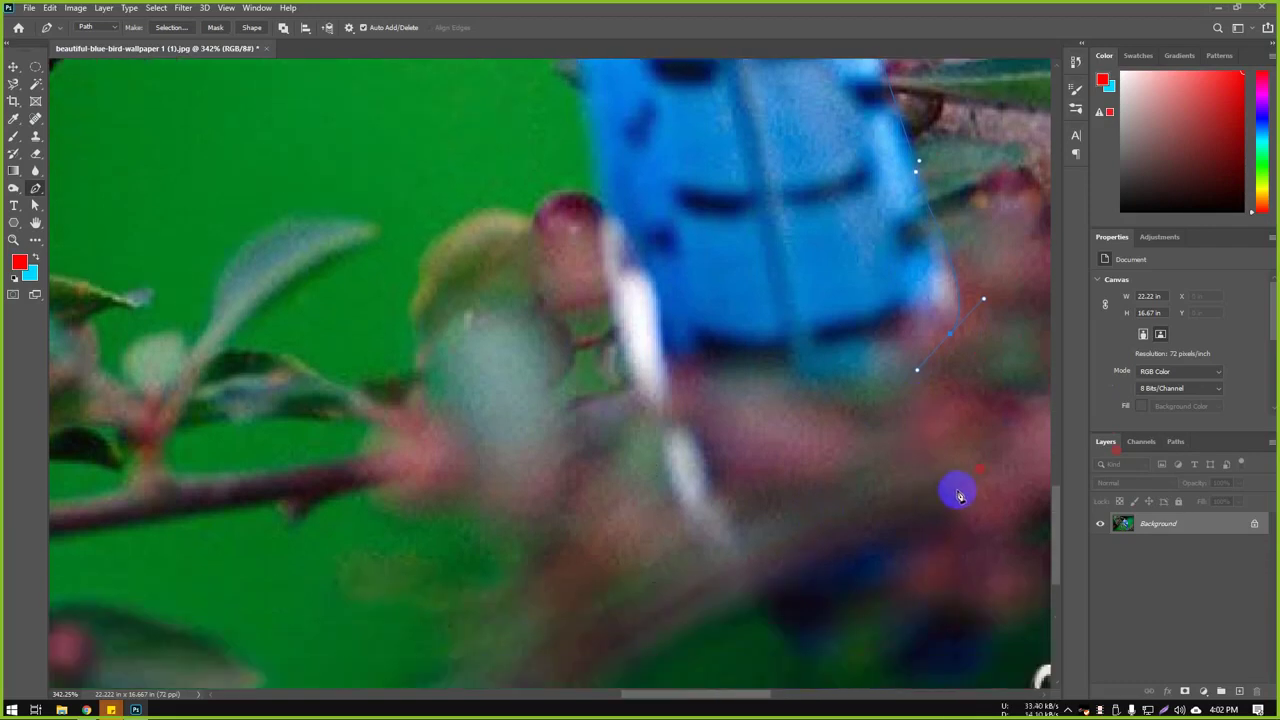
alt+click(952, 337)
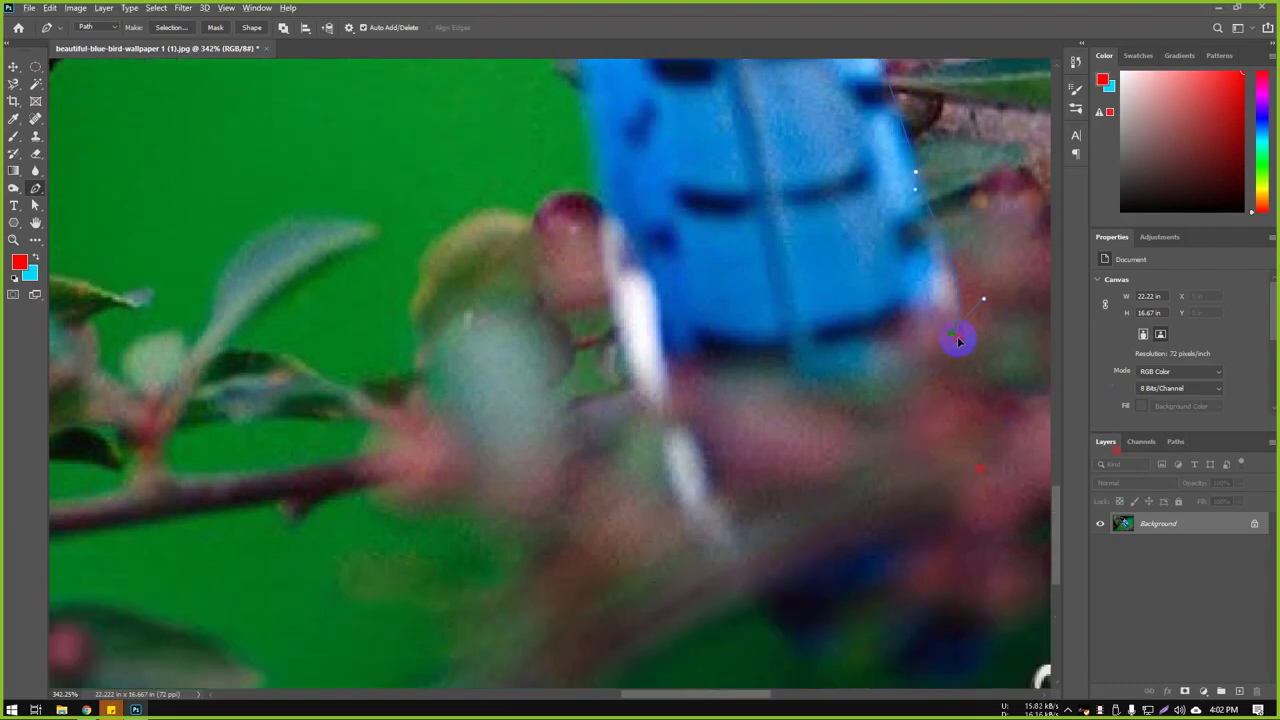
key(ctrl+z)
alt+click(953, 340)
drag(966, 343, 961, 362)
click(906, 182)
Step: Carry the path around the blurred tail tip and up the white feathers on the tail's opposite edge with curved anchors
drag(886, 588, 745, 609)
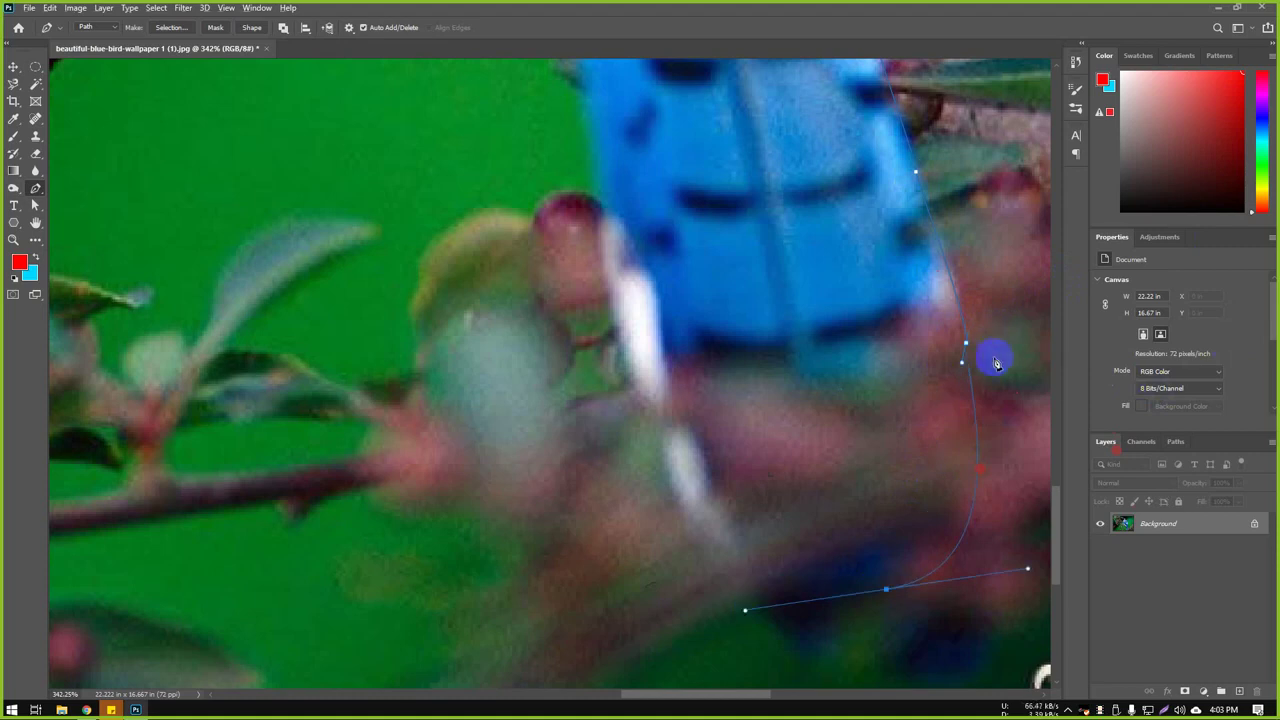
click(963, 366)
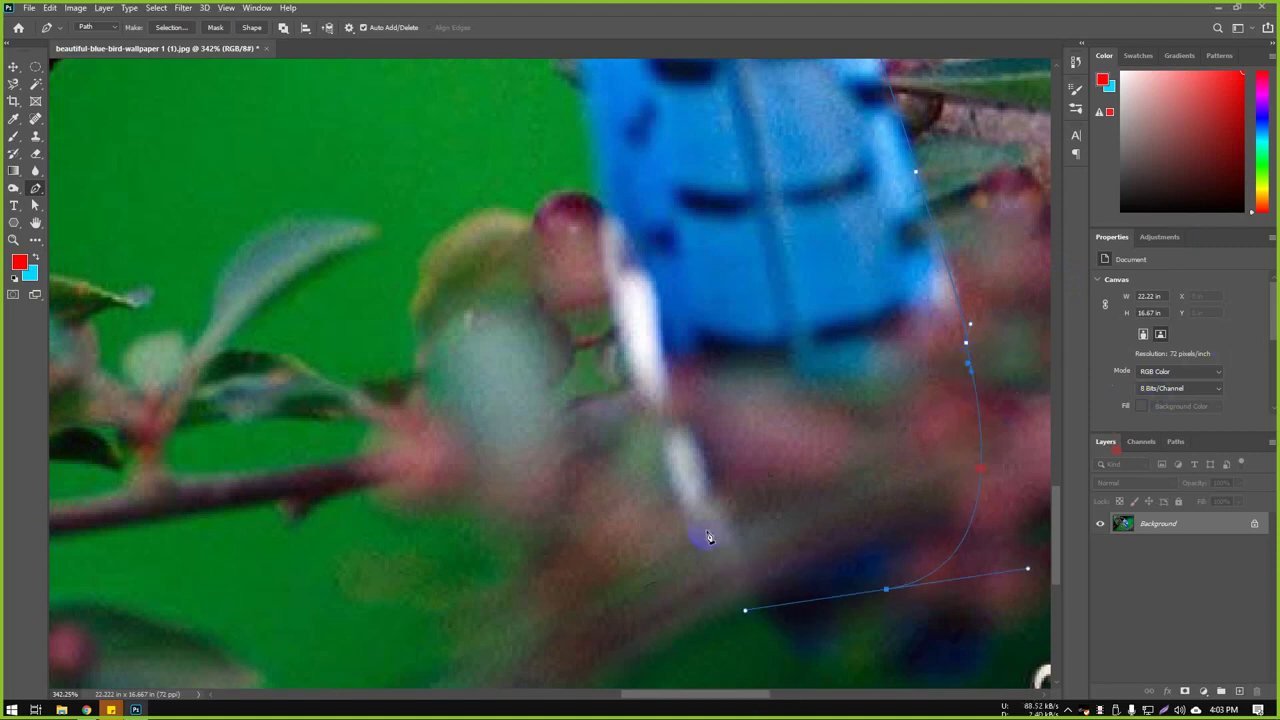
drag(707, 541, 665, 458)
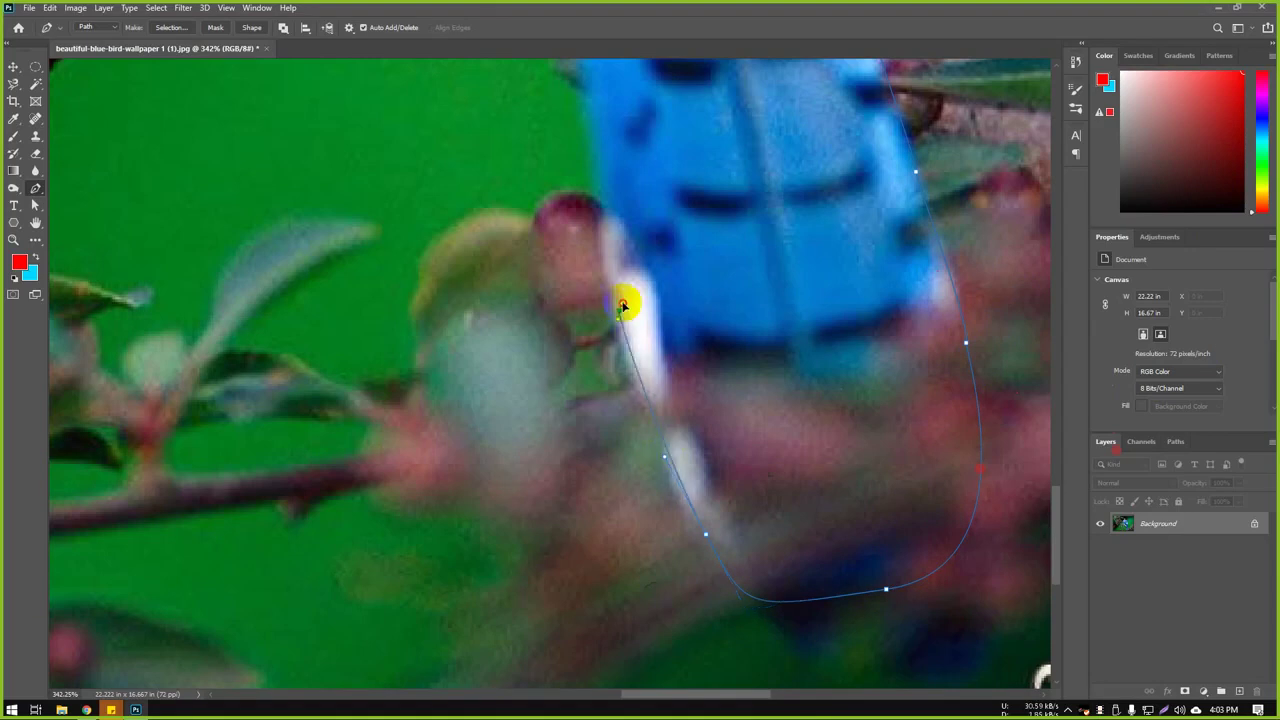
mouse_move(621, 305)
mouse_down()
mouse_move(629, 288)
mouse_move(611, 267)
mouse_up()
Step: Trace the tail's inner edge up across the branch to the base of the white feathers
scroll(595, 270, up, 3)
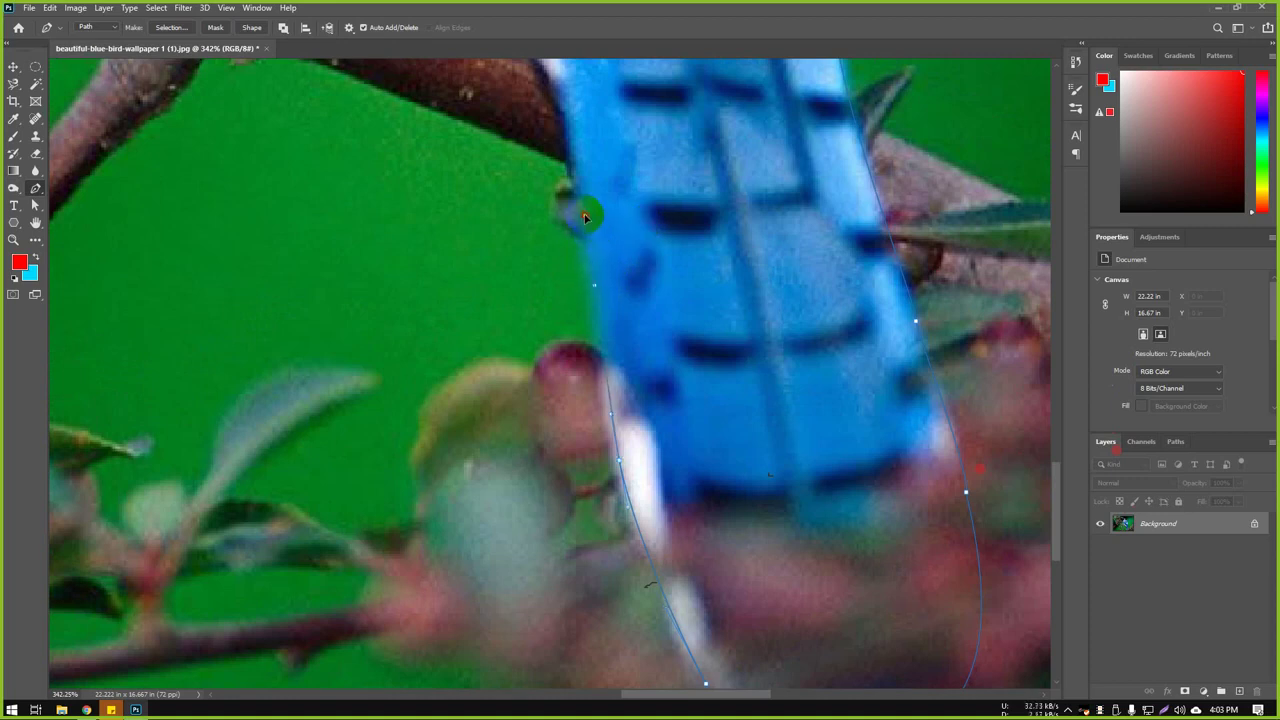
scroll(581, 213, up, 3)
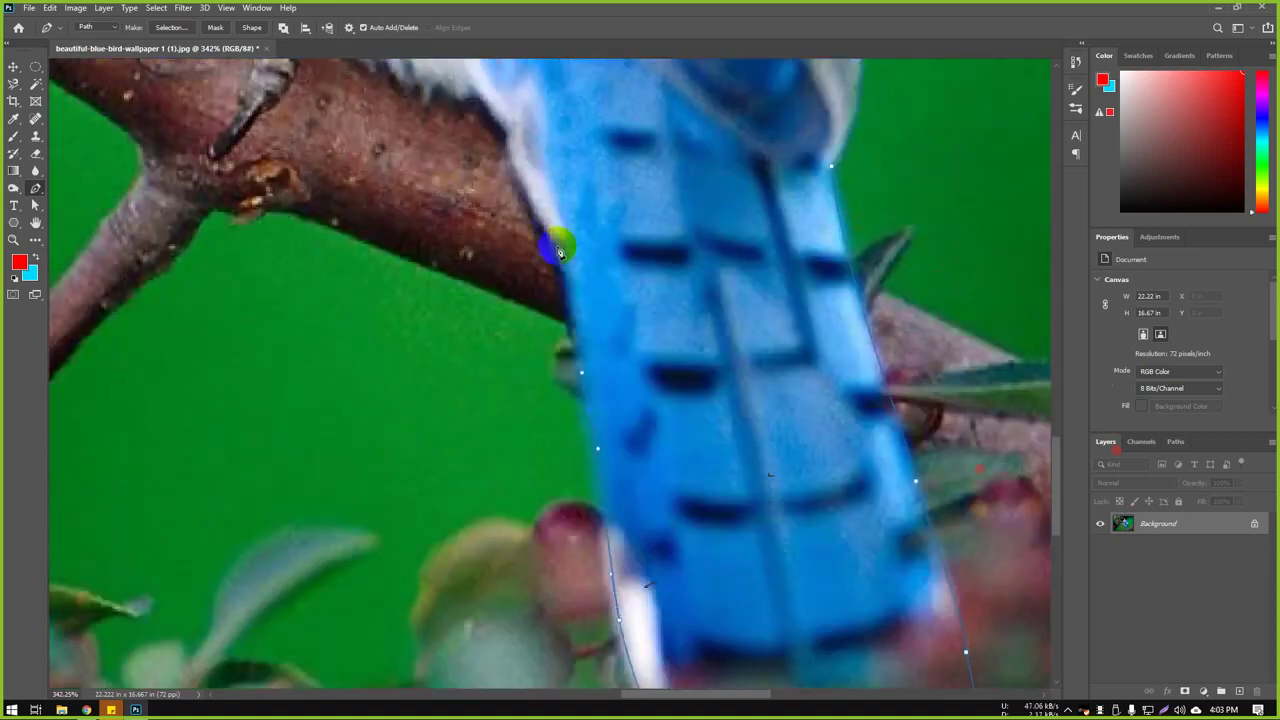
click(565, 266)
scroll(552, 242, up, 3)
click(510, 244)
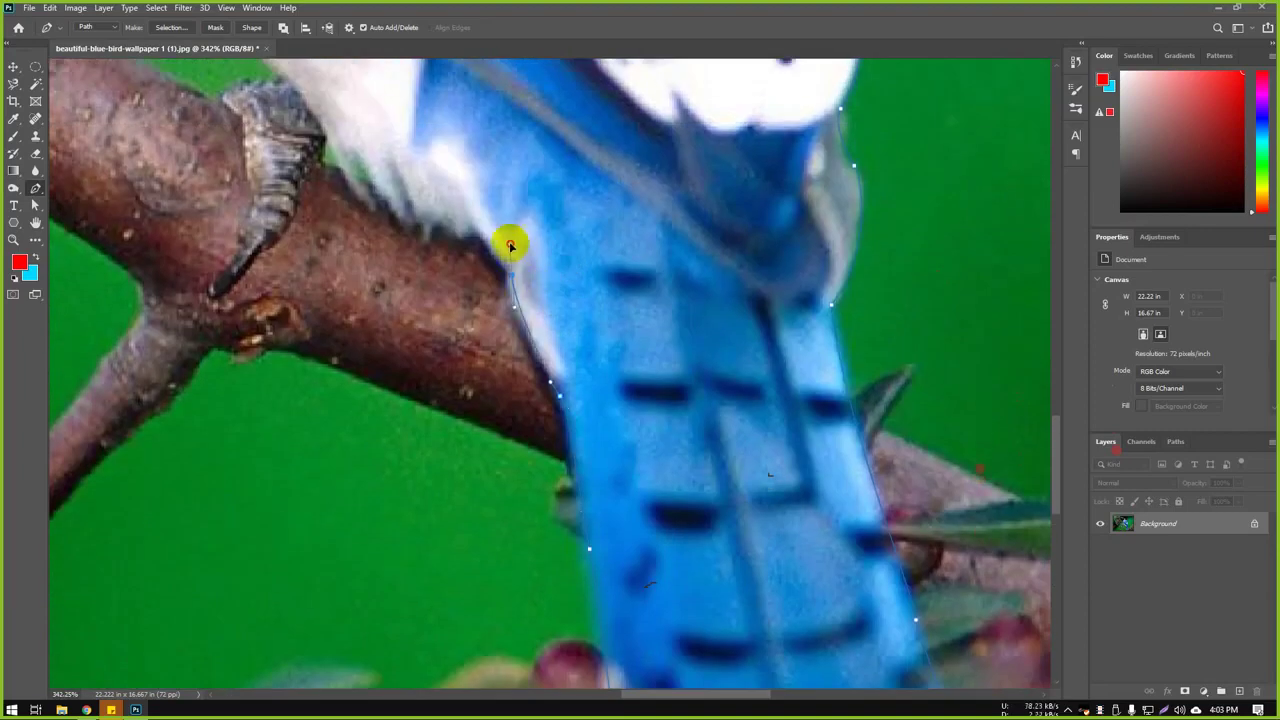
scroll(511, 232, up, 2)
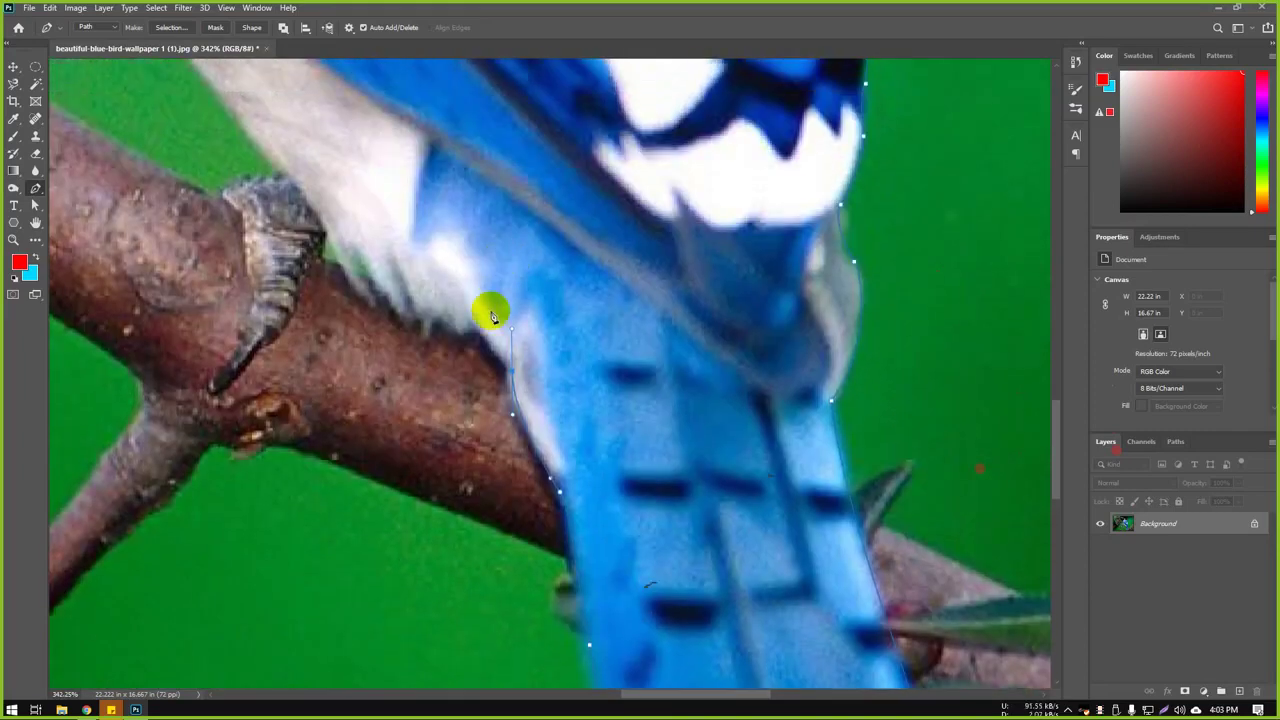
mouse_move(512, 334)
mouse_down()
mouse_move(503, 370)
mouse_move(514, 351)
mouse_up()
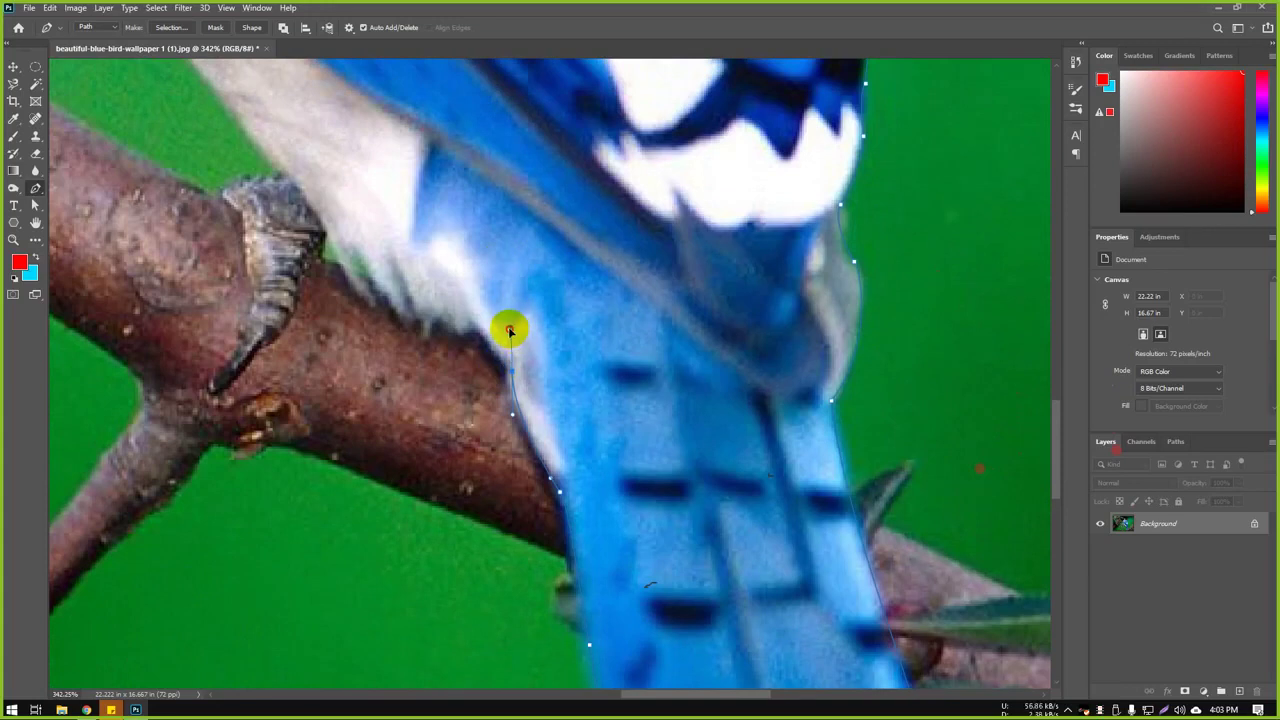
Step: Reshape the handle at the tail base with the Convert Point Tool and continue the path to the white feathers' corner at the branch
right_click(35, 188)
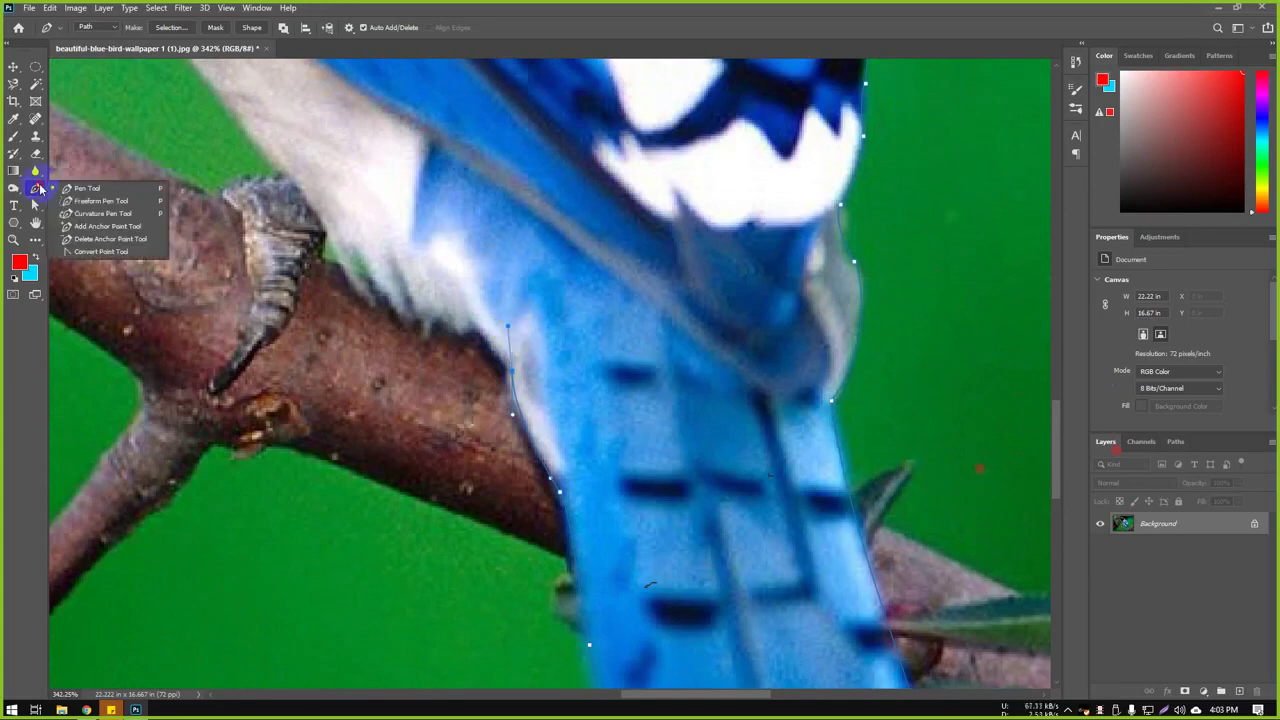
click(100, 251)
click(506, 326)
drag(507, 326, 478, 340)
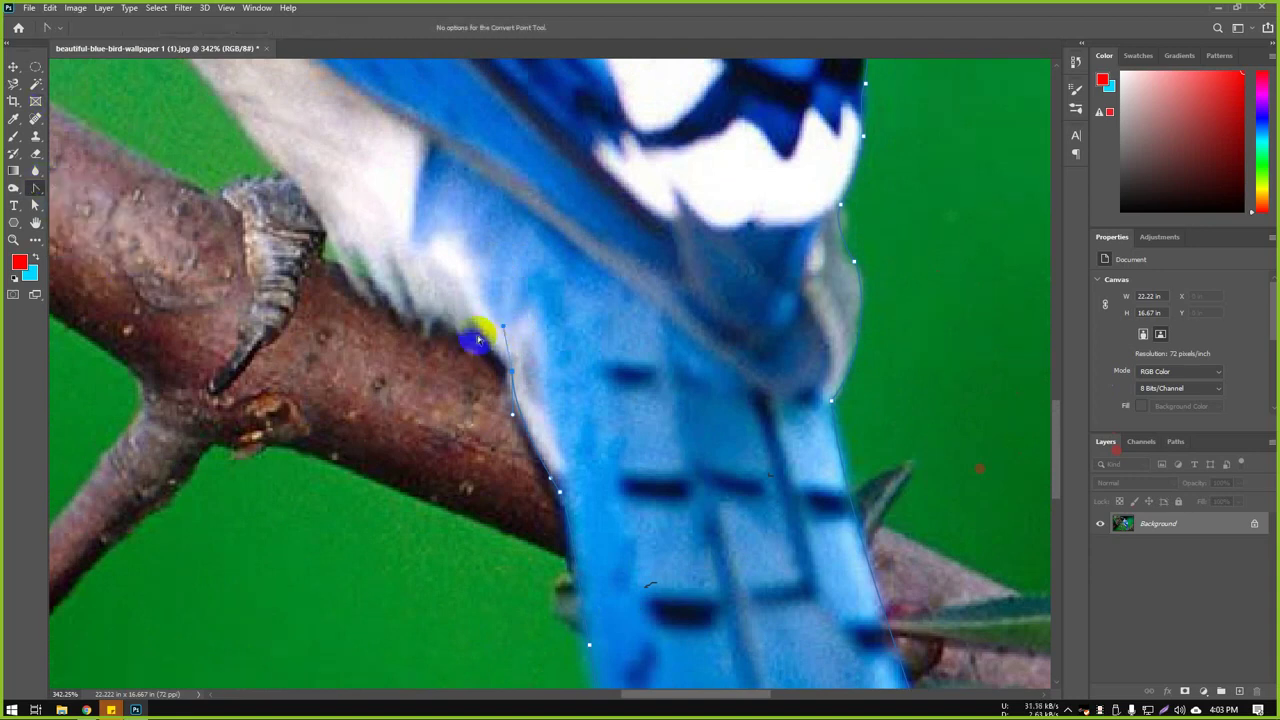
key(p)
drag(480, 341, 508, 331)
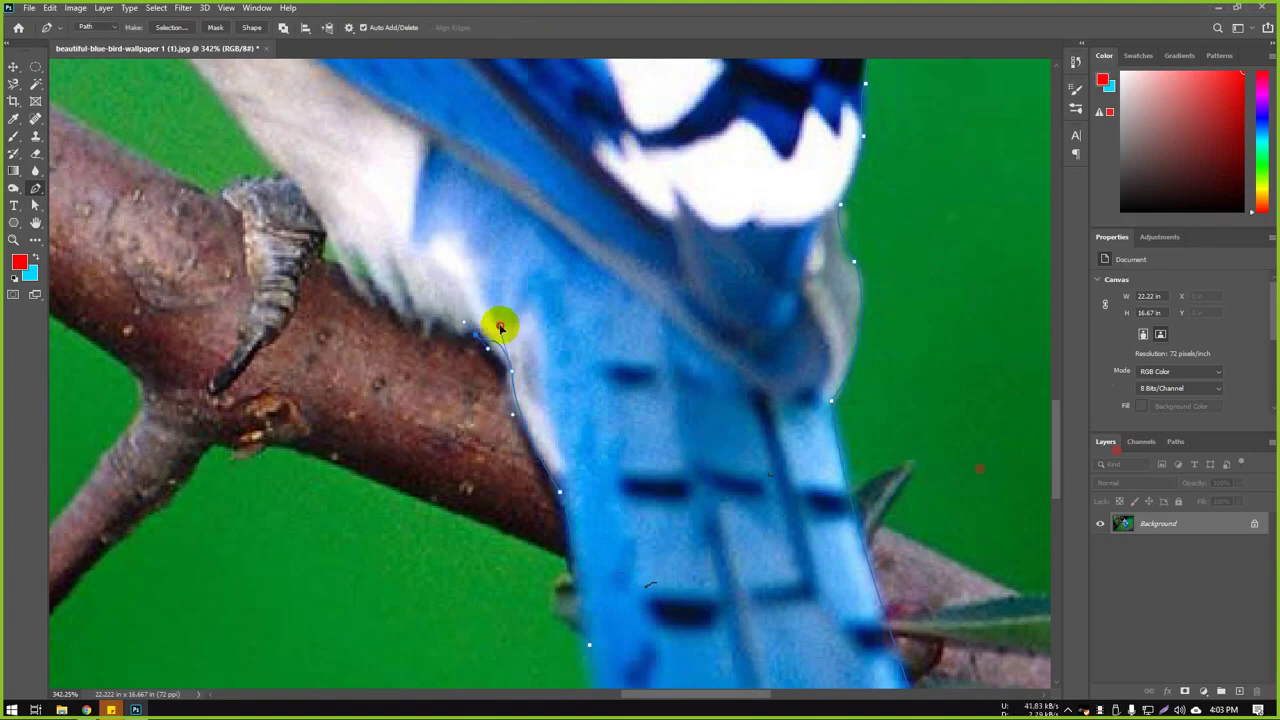
click(499, 352)
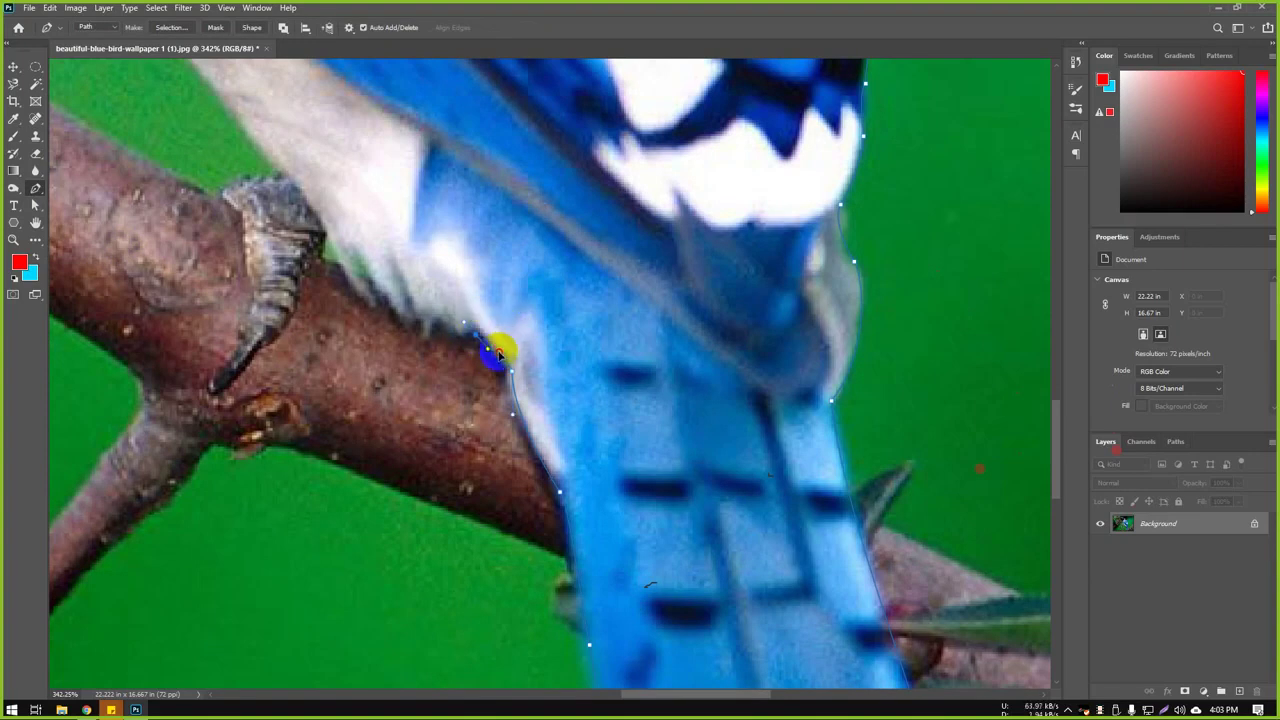
drag(499, 352, 490, 360)
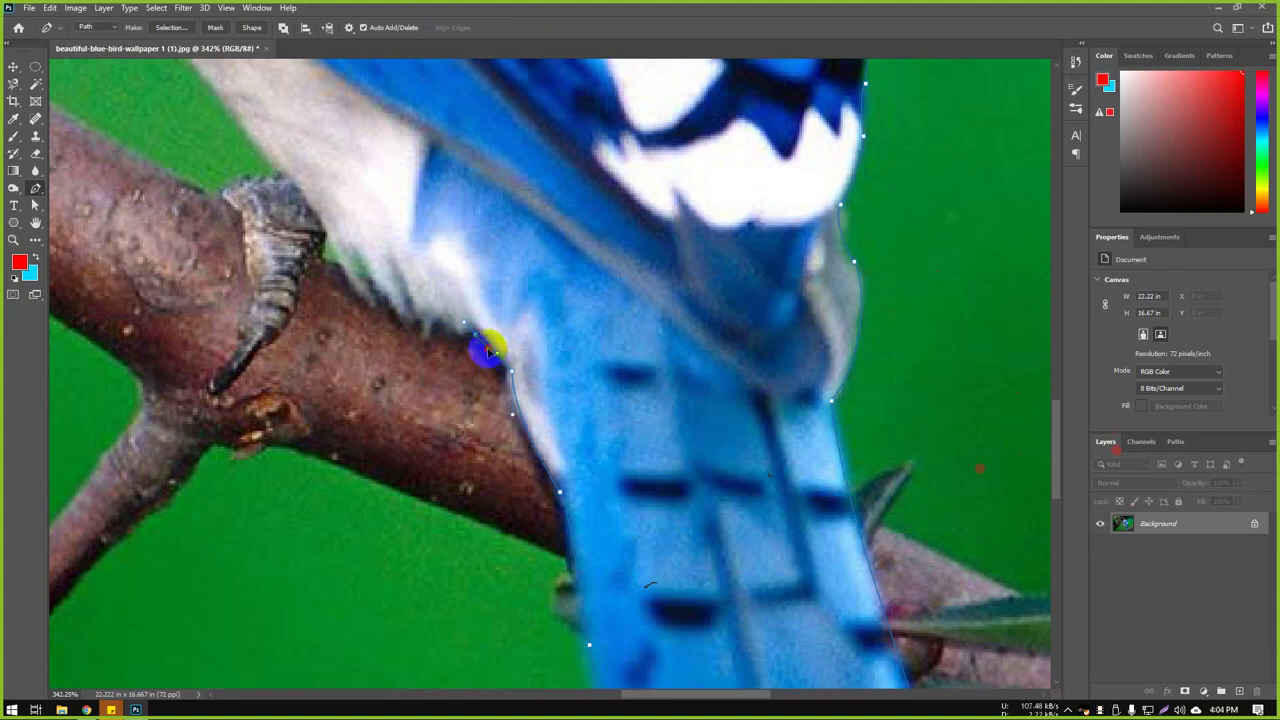
Step: Trace the lower edge of the white belly feathers along the branch up to the bird's foot
drag(487, 343, 432, 328)
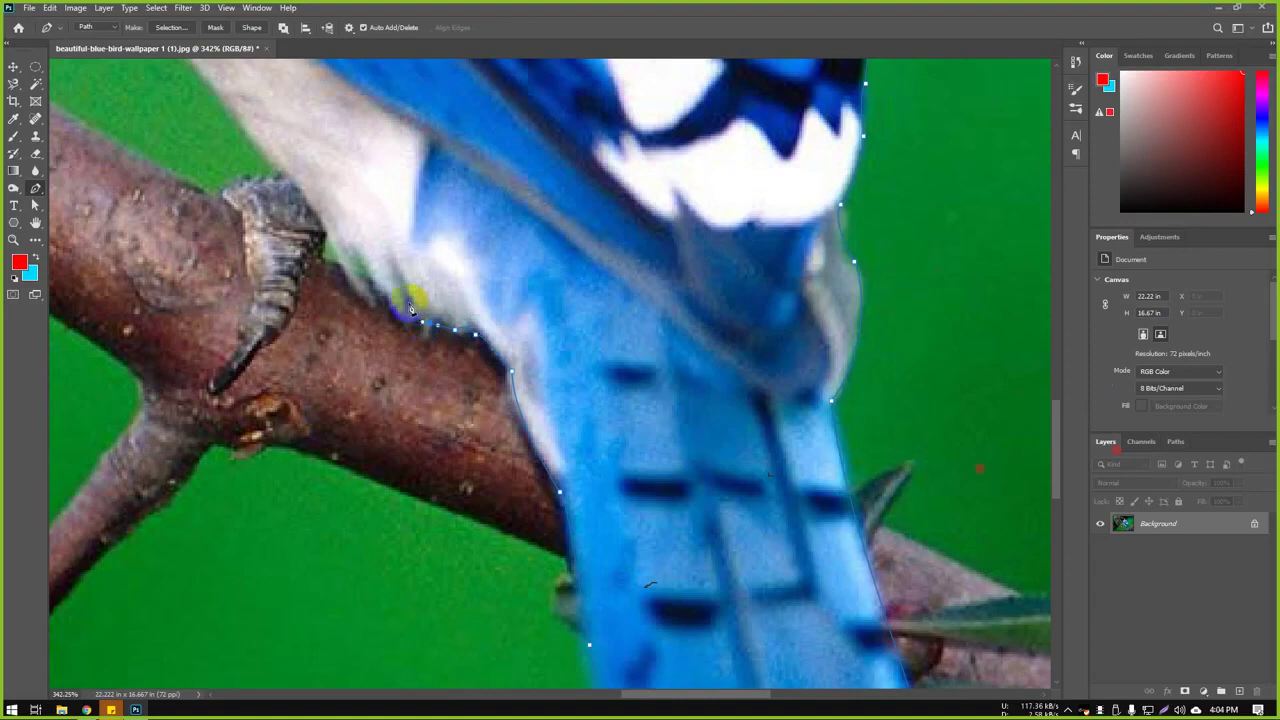
click(401, 318)
click(366, 275)
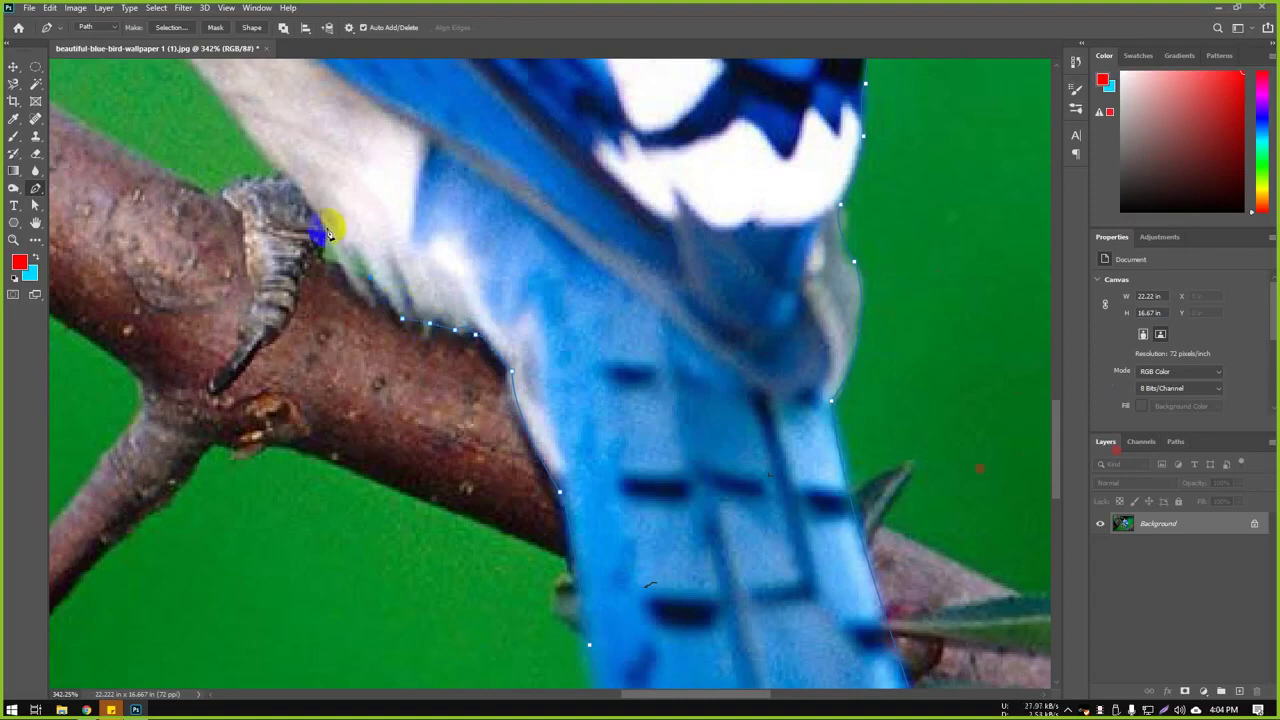
click(325, 214)
Step: Continue the path from the foot up the white belly edge and around the near wing to the breast with curved anchors
key(z)
scroll(340, 235, up, 3)
drag(347, 248, 310, 300)
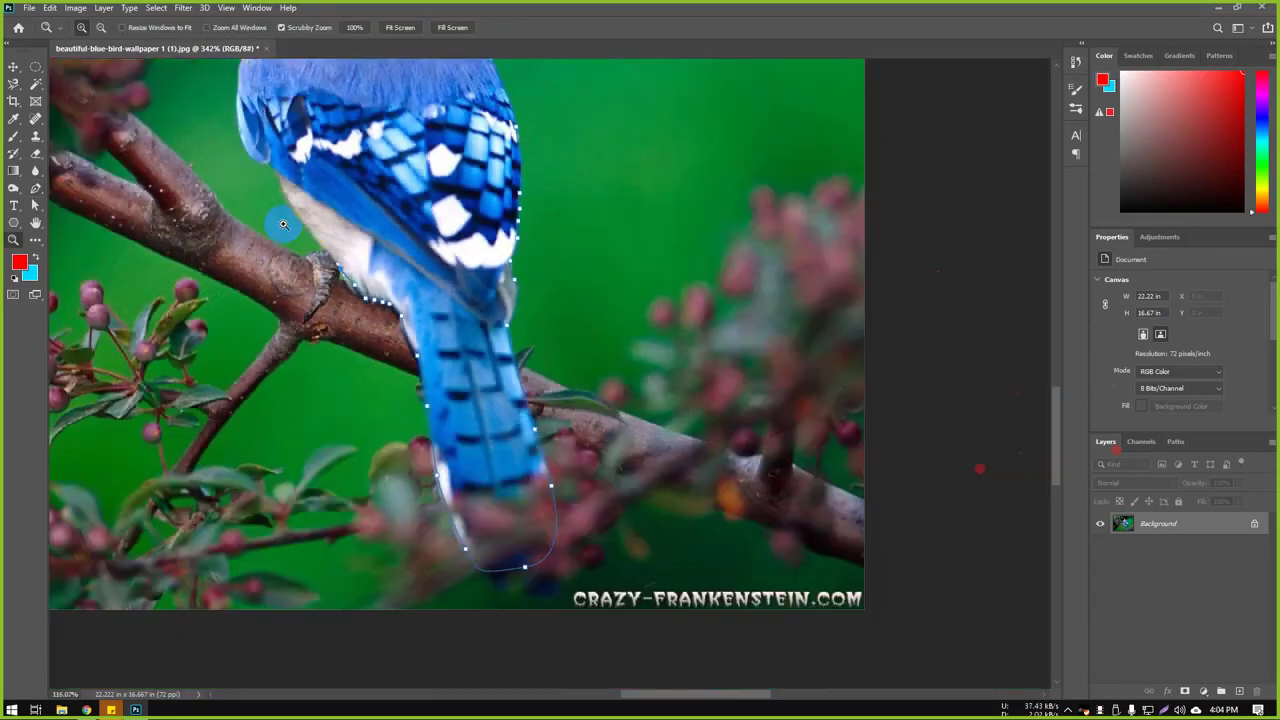
scroll(310, 330, up, 5)
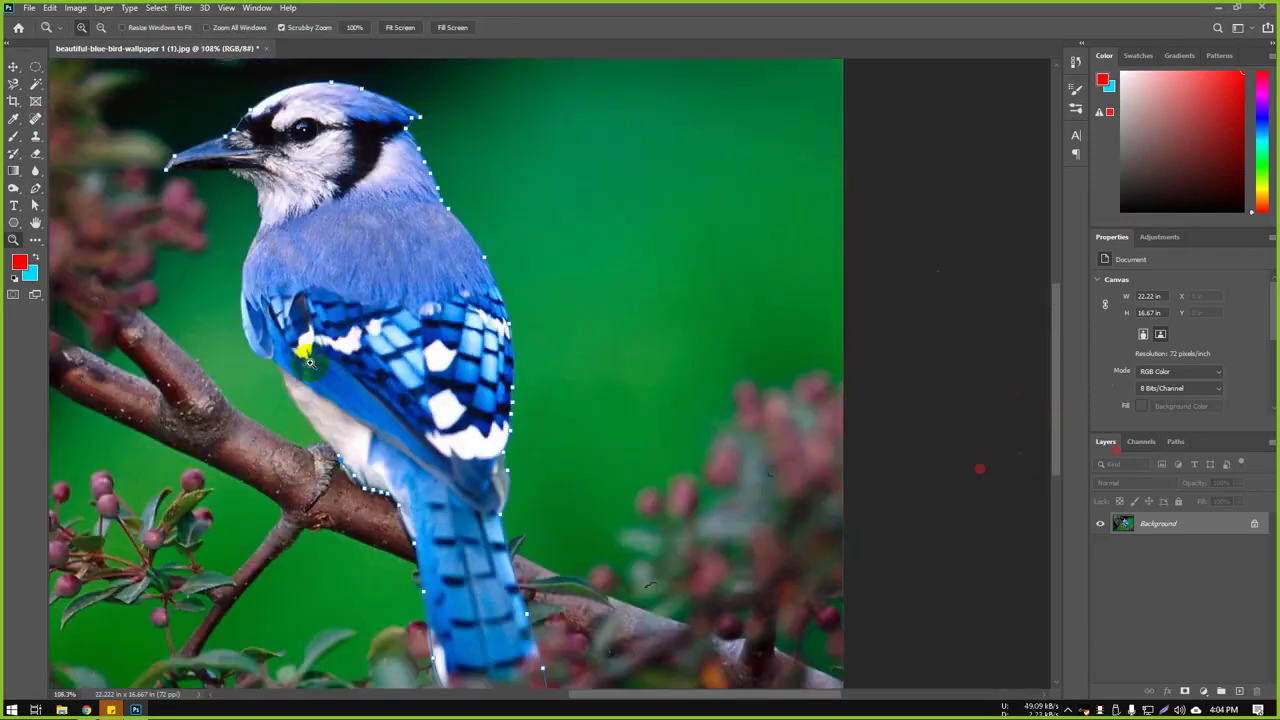
drag(310, 362, 340, 364)
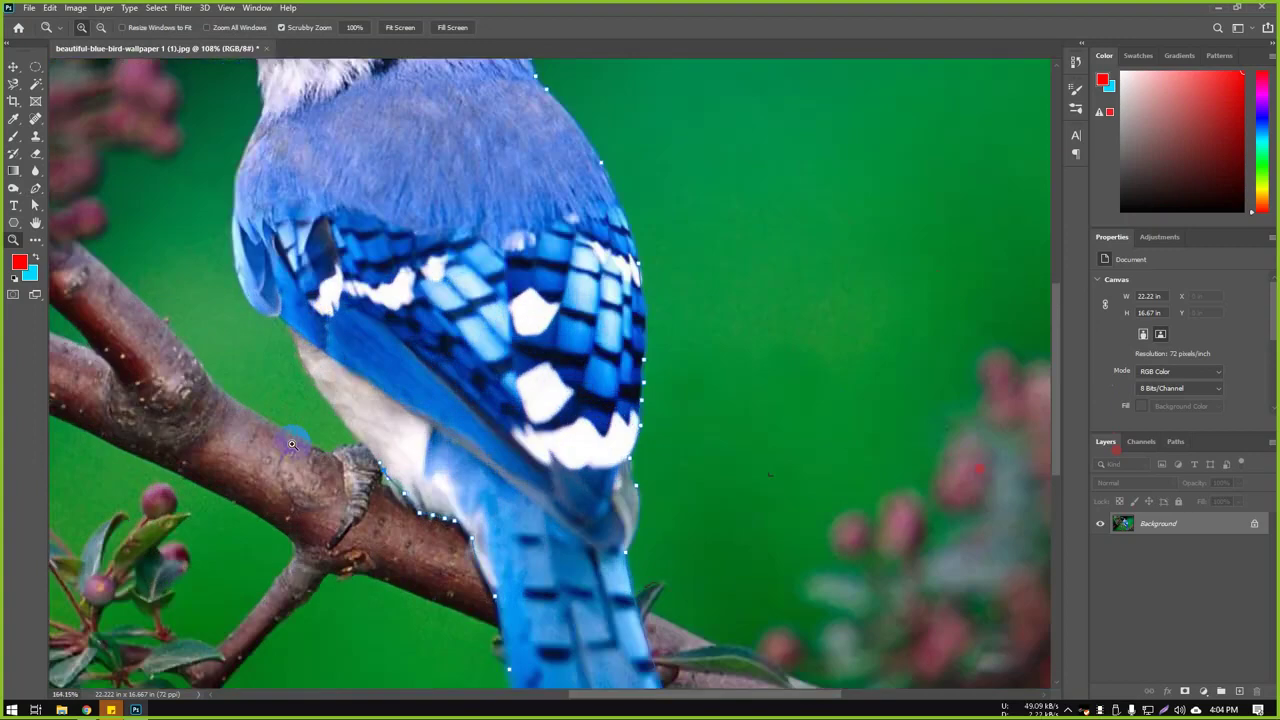
scroll(293, 424, up, 1)
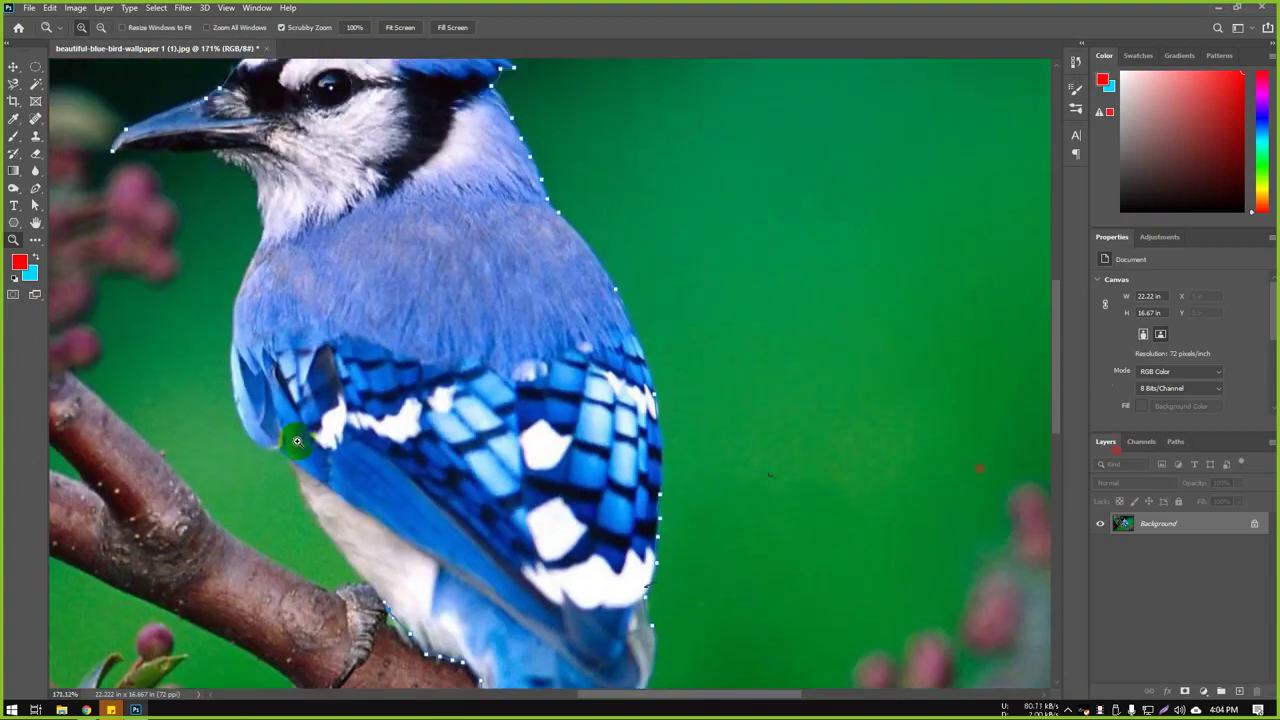
key(p)
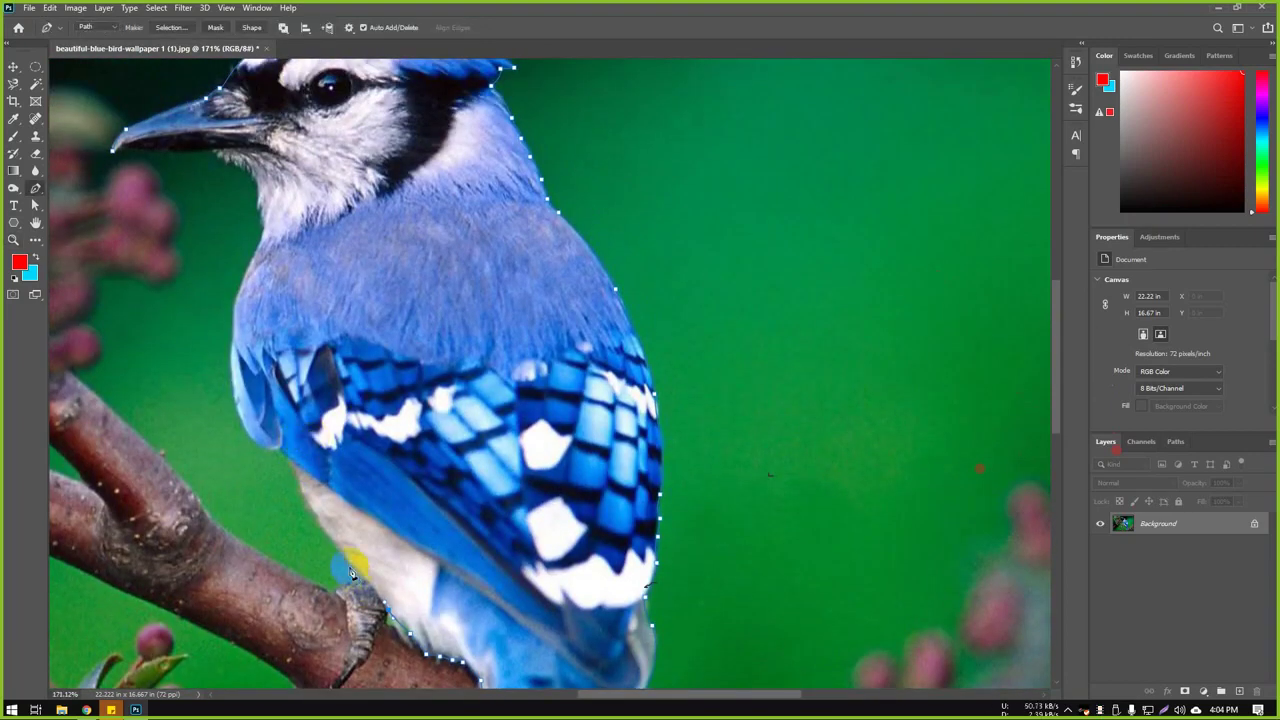
click(287, 446)
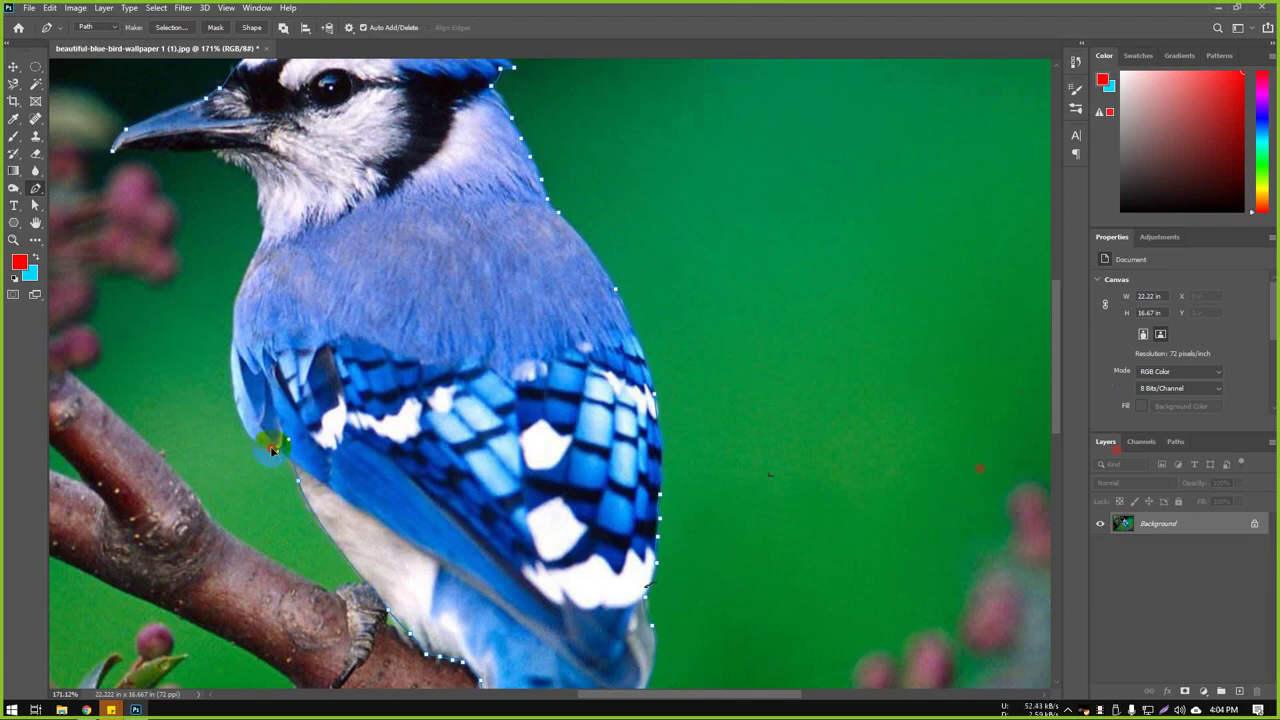
click(236, 336)
drag(236, 336, 240, 208)
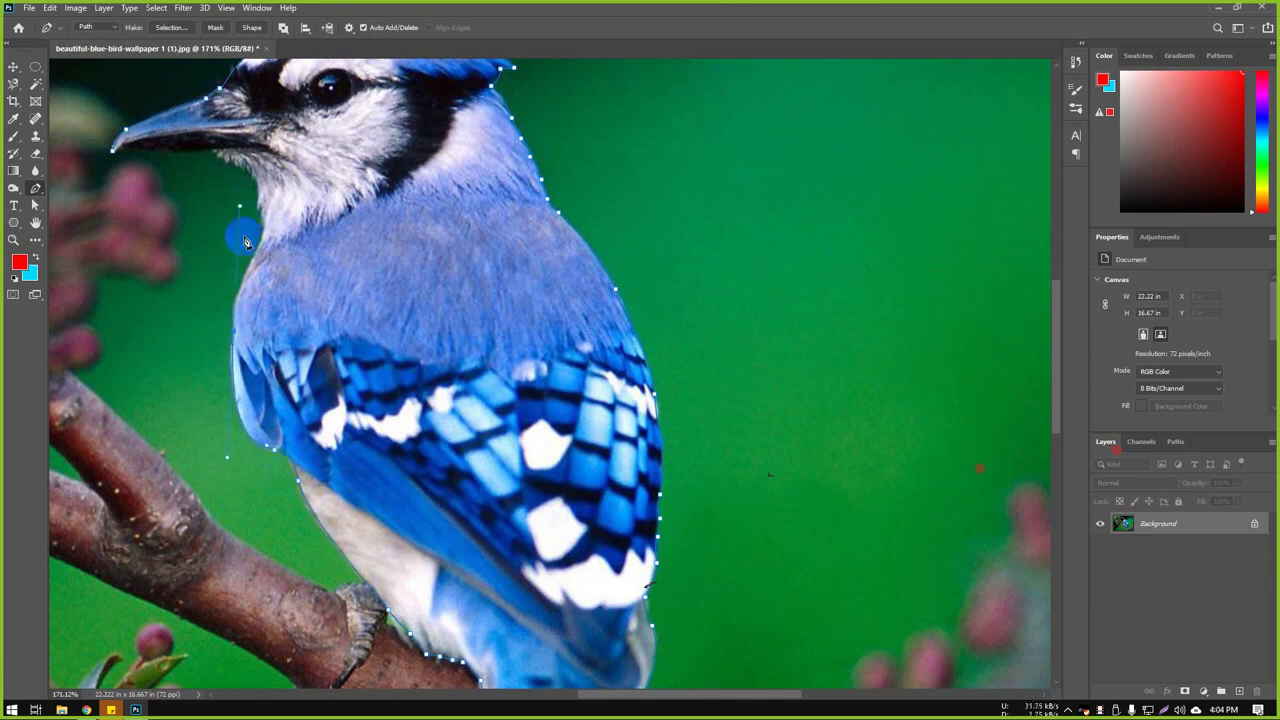
Step: Trace the upper breast, throat and chin, and follow the underside of the beak to its tip
click(265, 245)
drag(263, 245, 244, 210)
drag(232, 284, 241, 170)
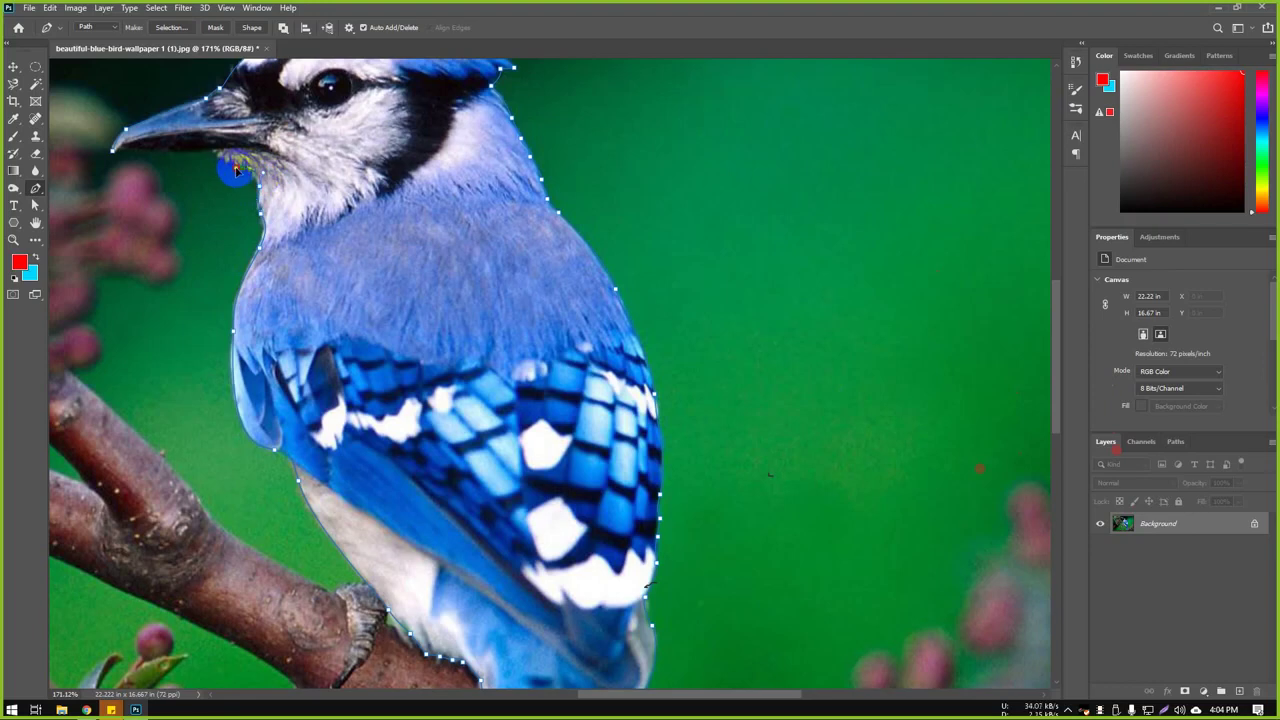
click(207, 144)
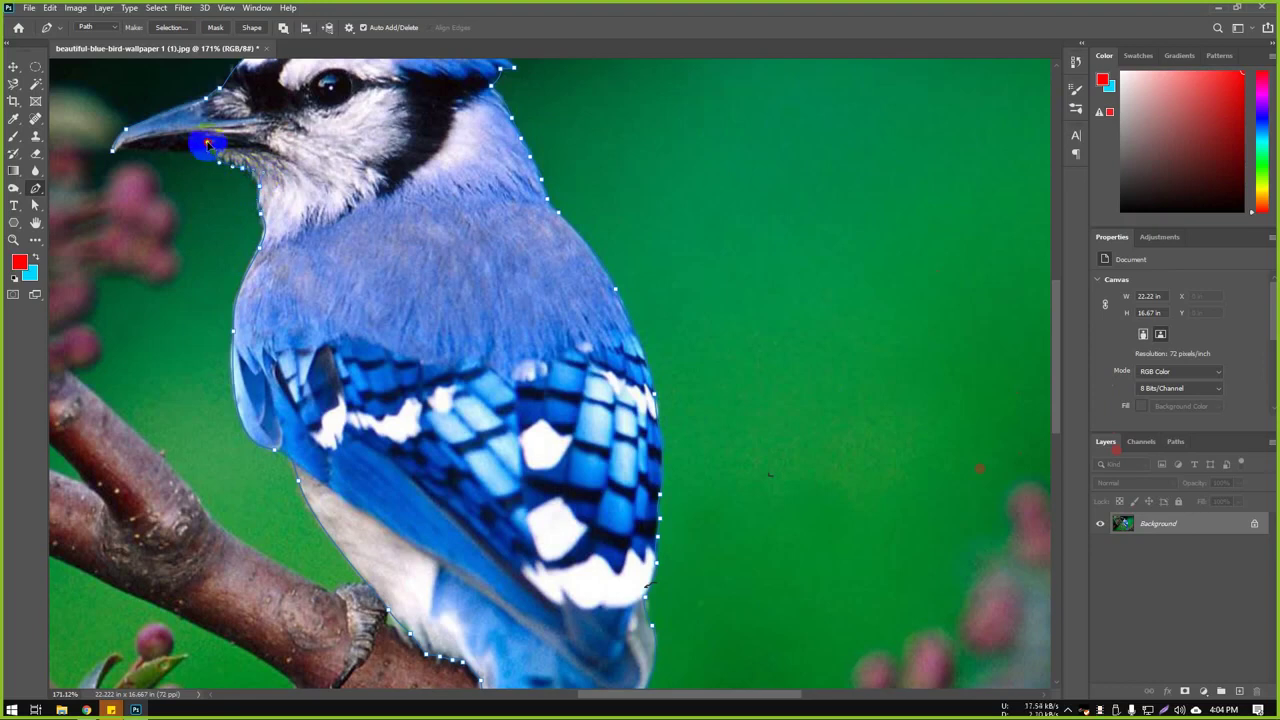
click(139, 150)
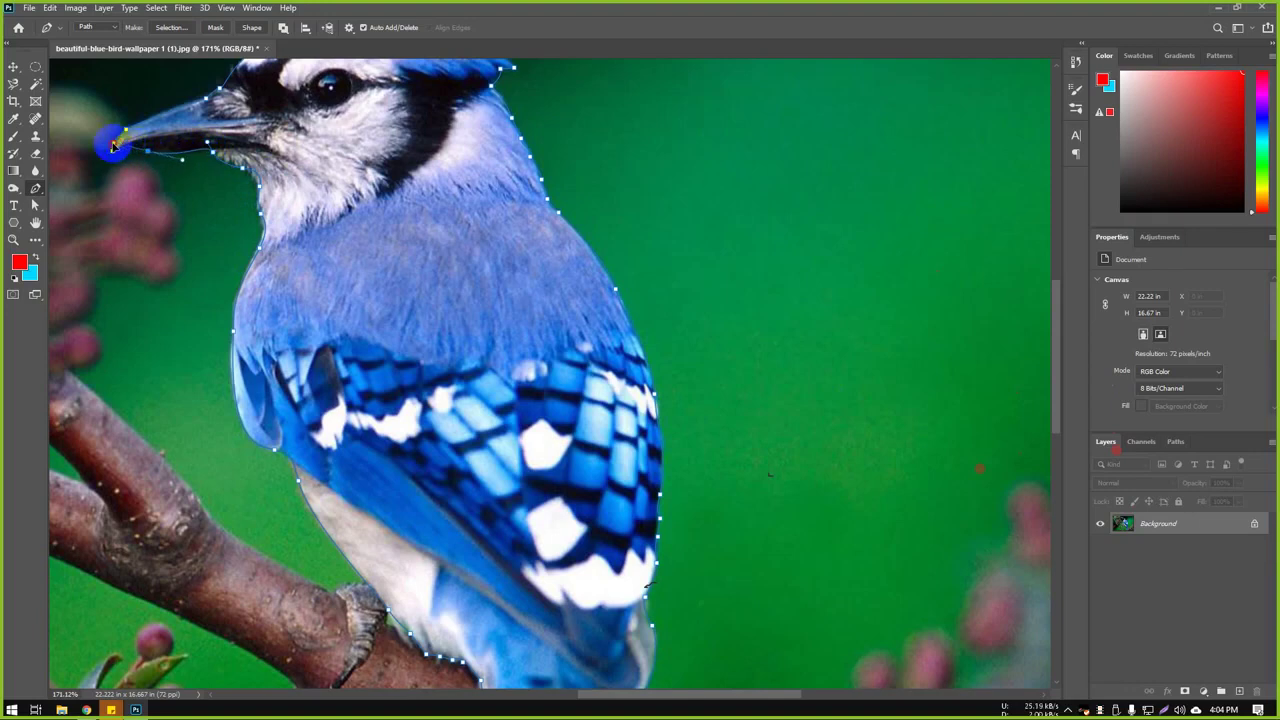
Step: Close the bird's outline path at the beak tip with a curved anchor and finish the path
drag(112, 150, 143, 166)
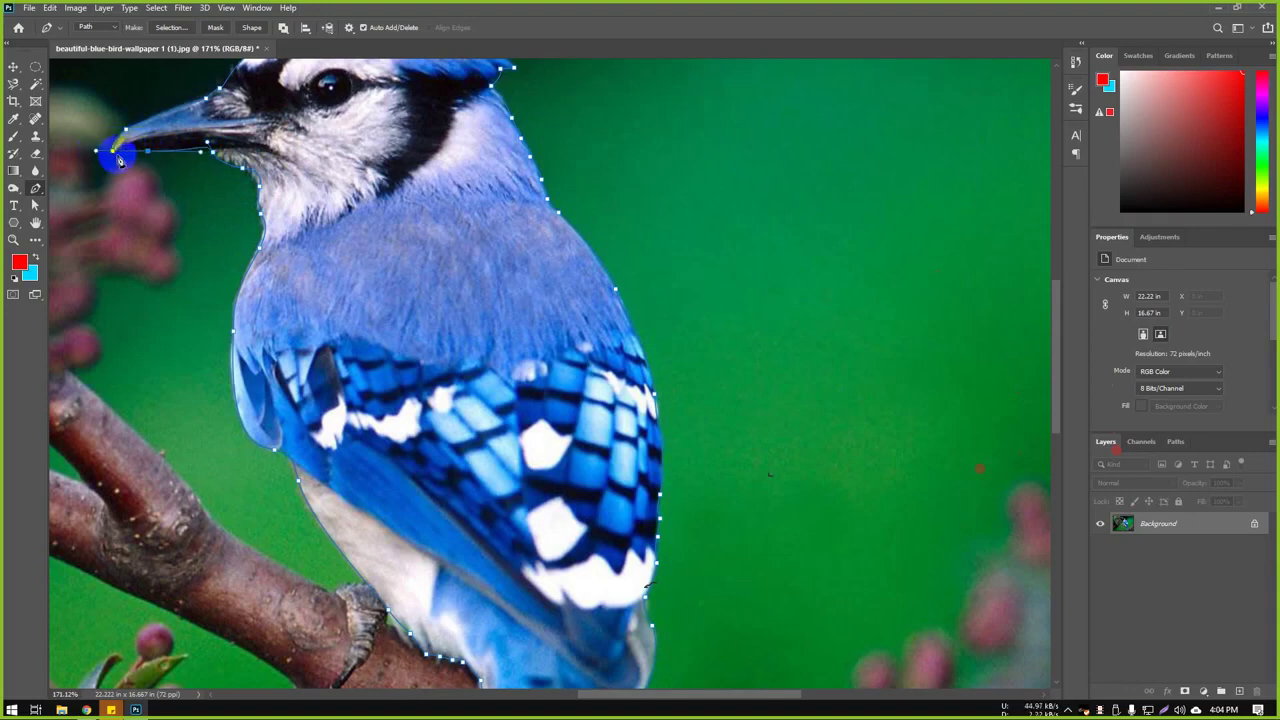
key(Return)
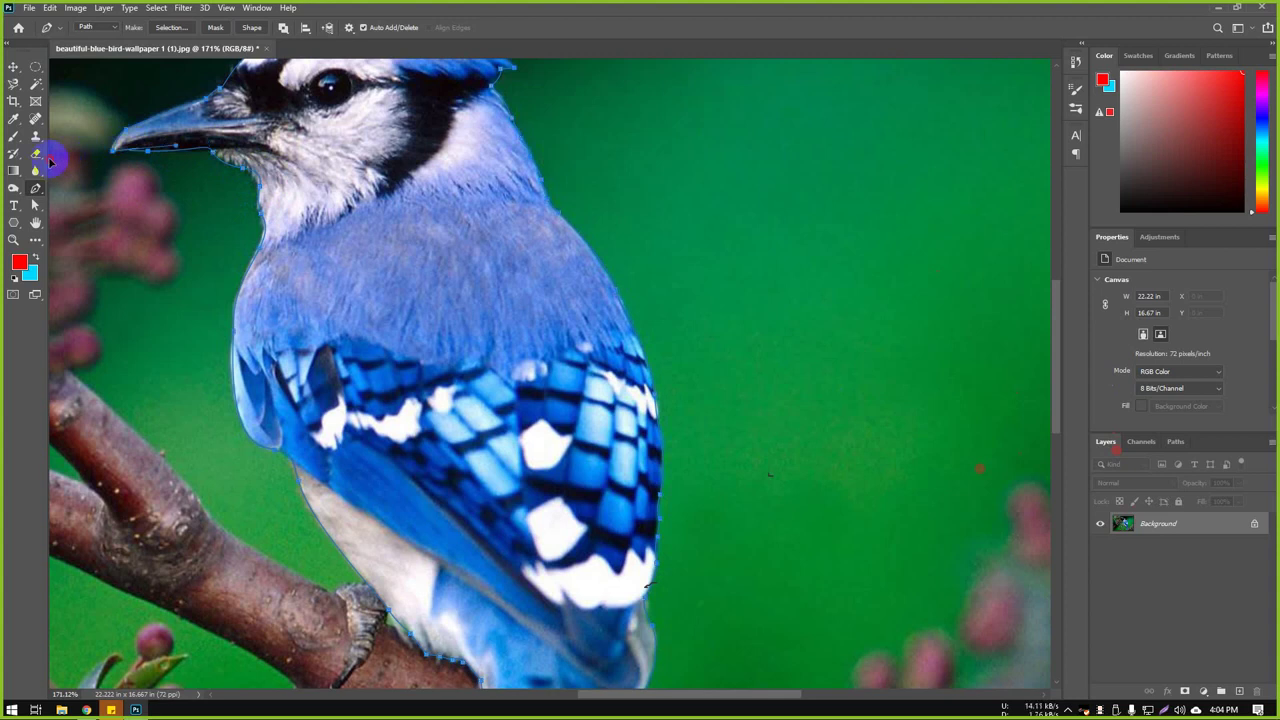
Step: Examine the closed path around the whole bird, from the head and beak down to the tail end
scroll(70, 160, left, 5)
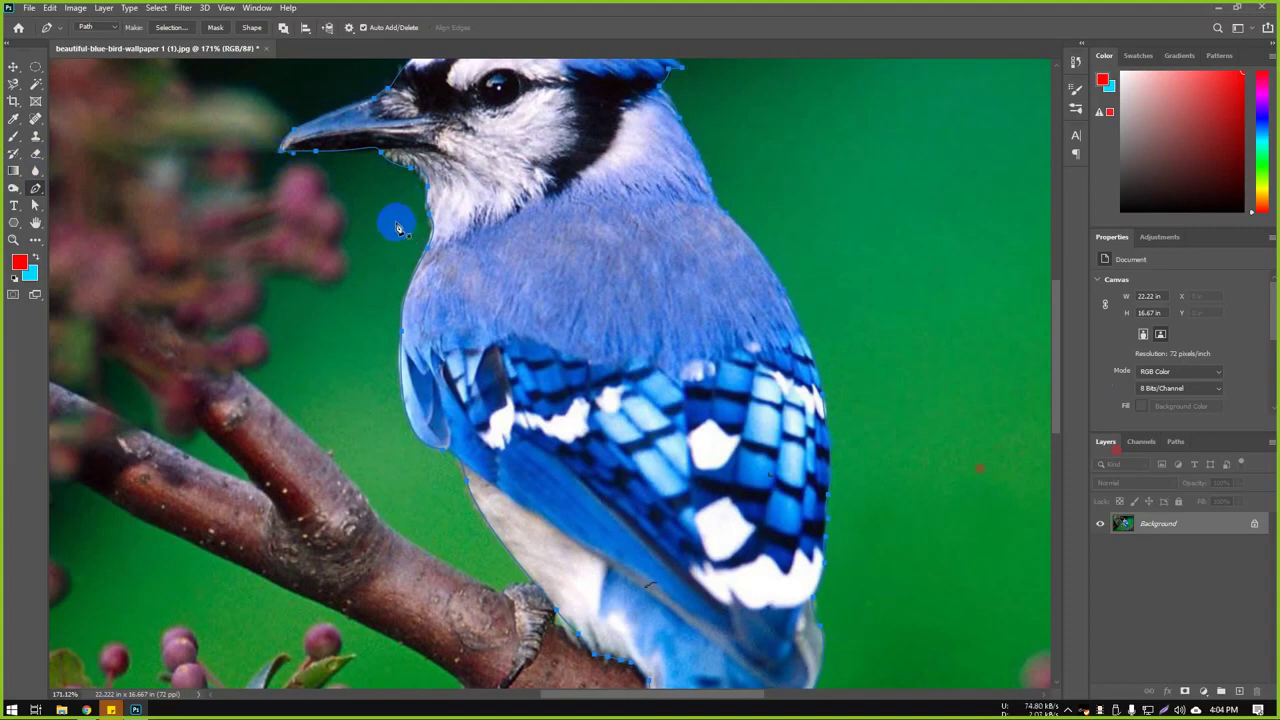
scroll(395, 241, up, 2)
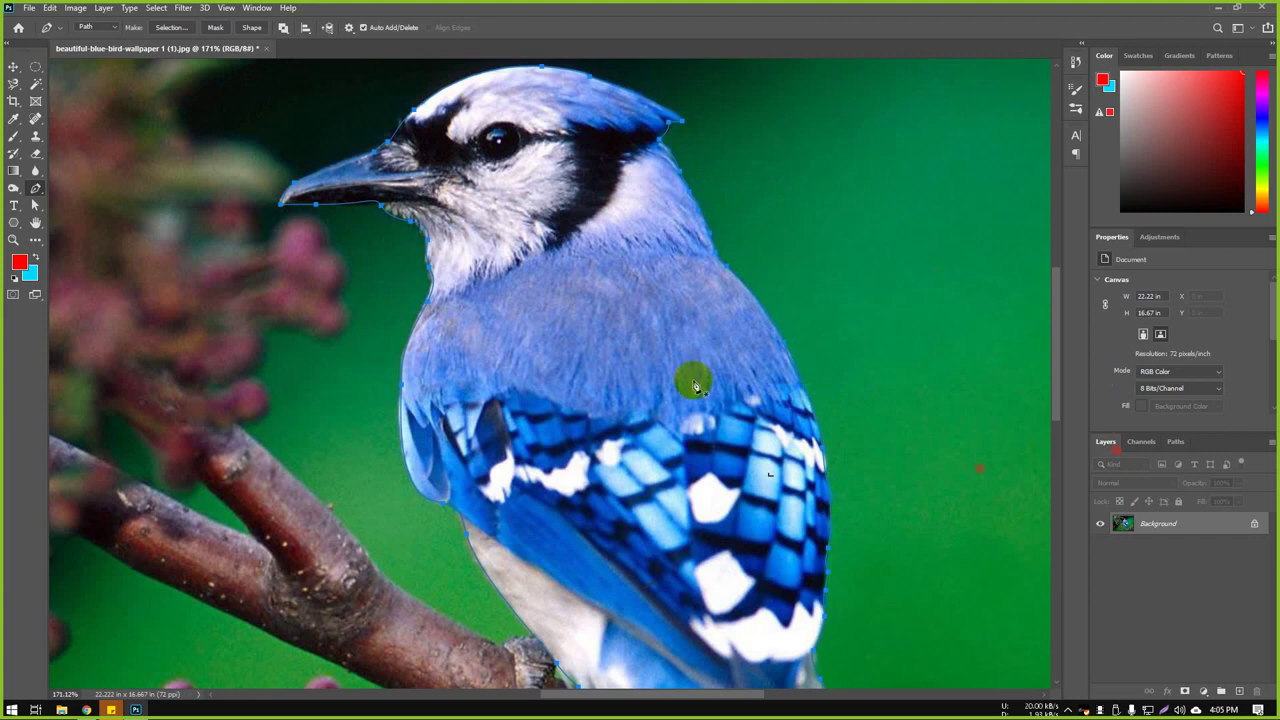
key(z)
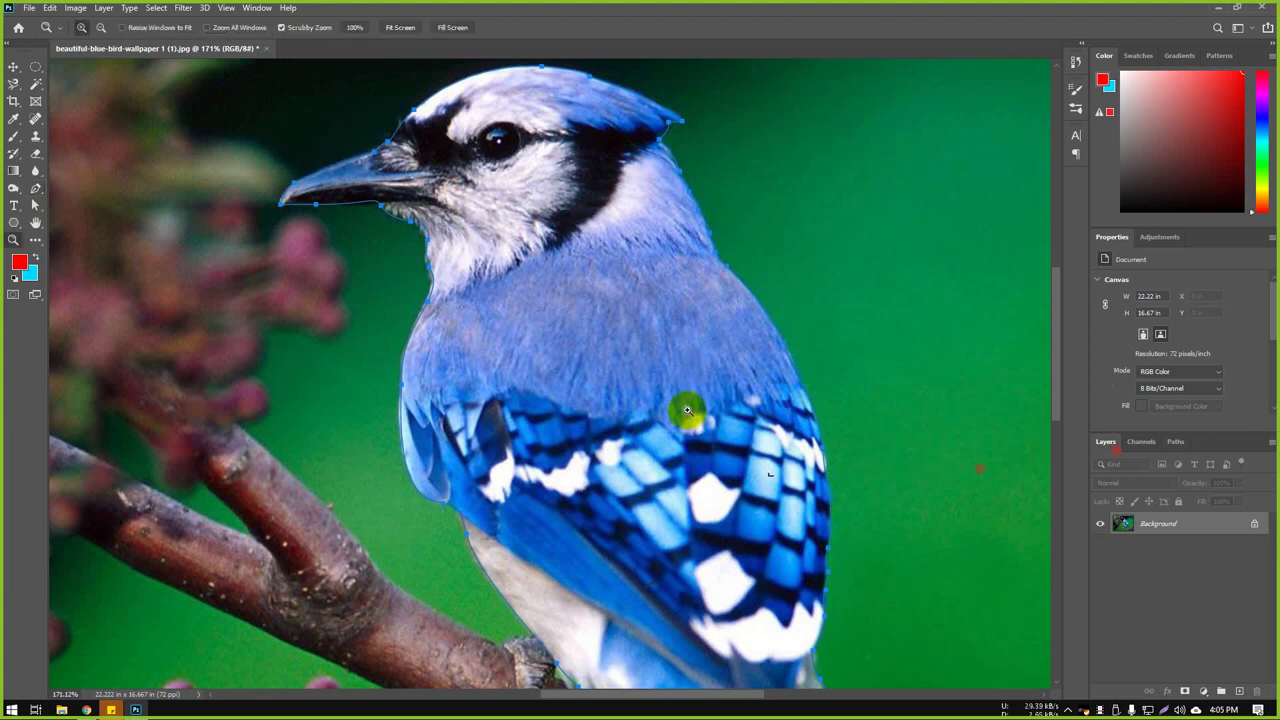
drag(686, 409, 642, 396)
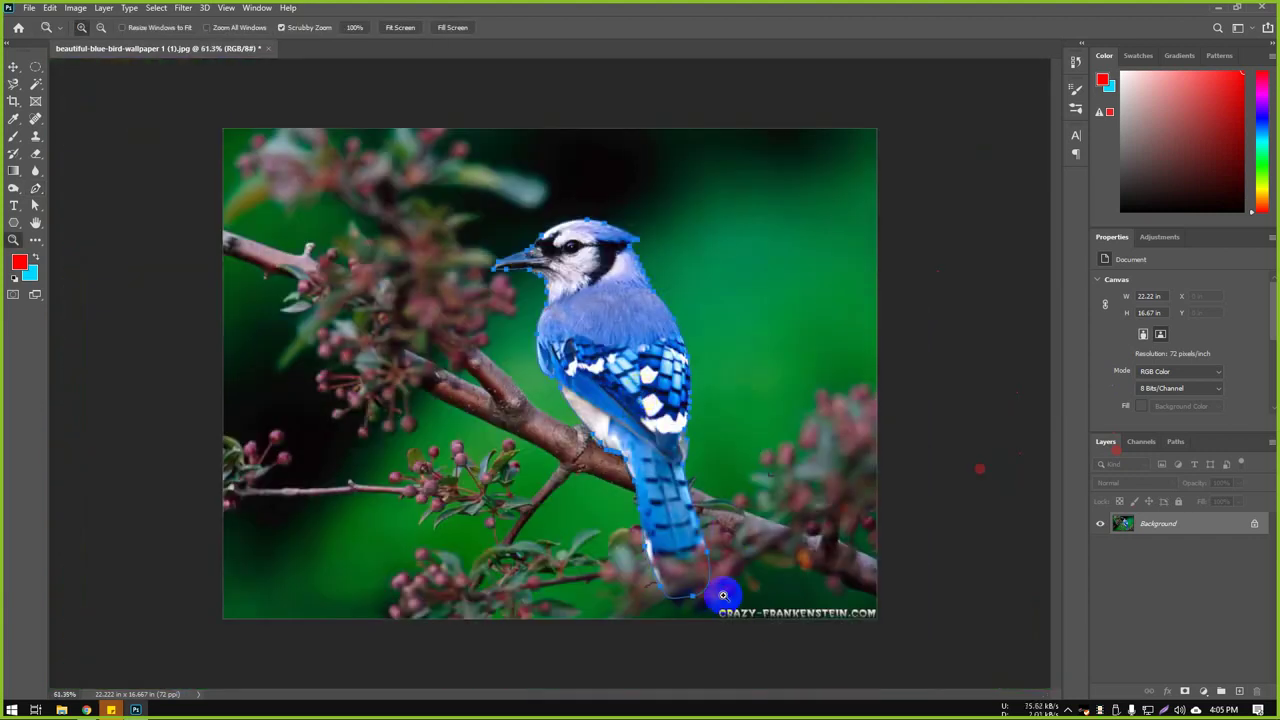
drag(594, 214, 673, 227)
scroll(811, 366, down, 2)
scroll(883, 391, down, 5)
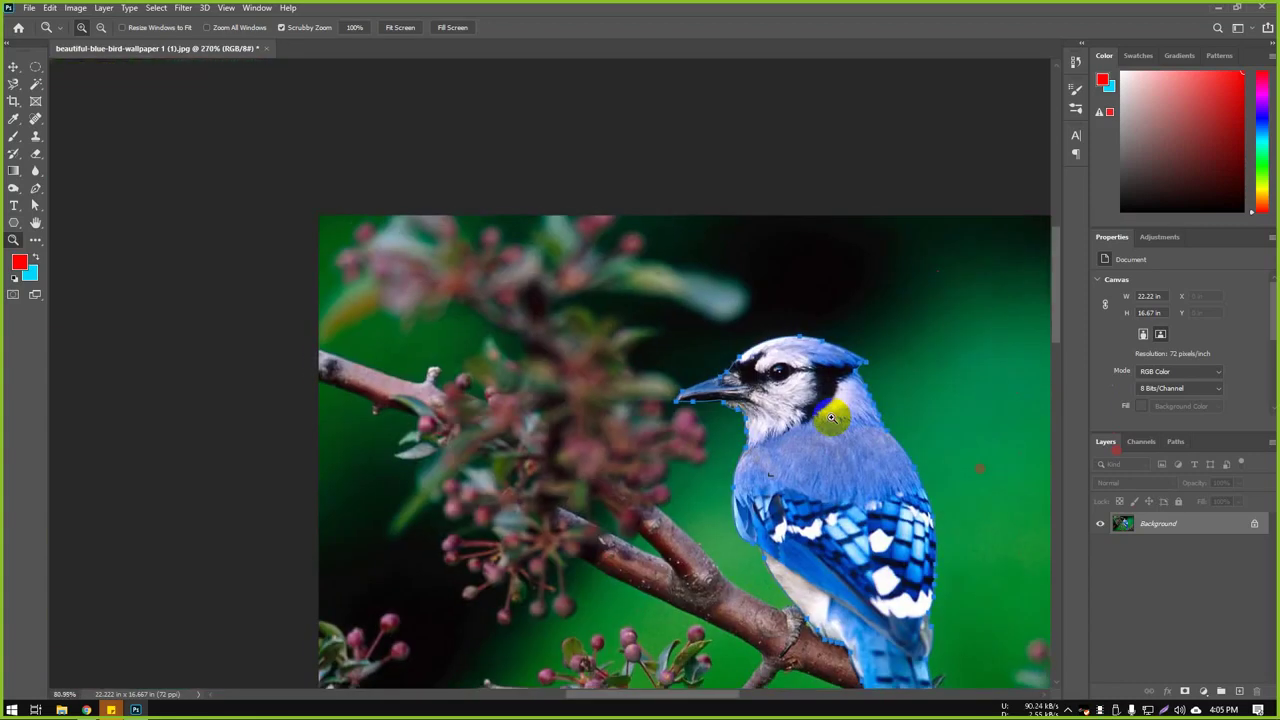
scroll(941, 374, down, 2)
drag(880, 380, 560, 210)
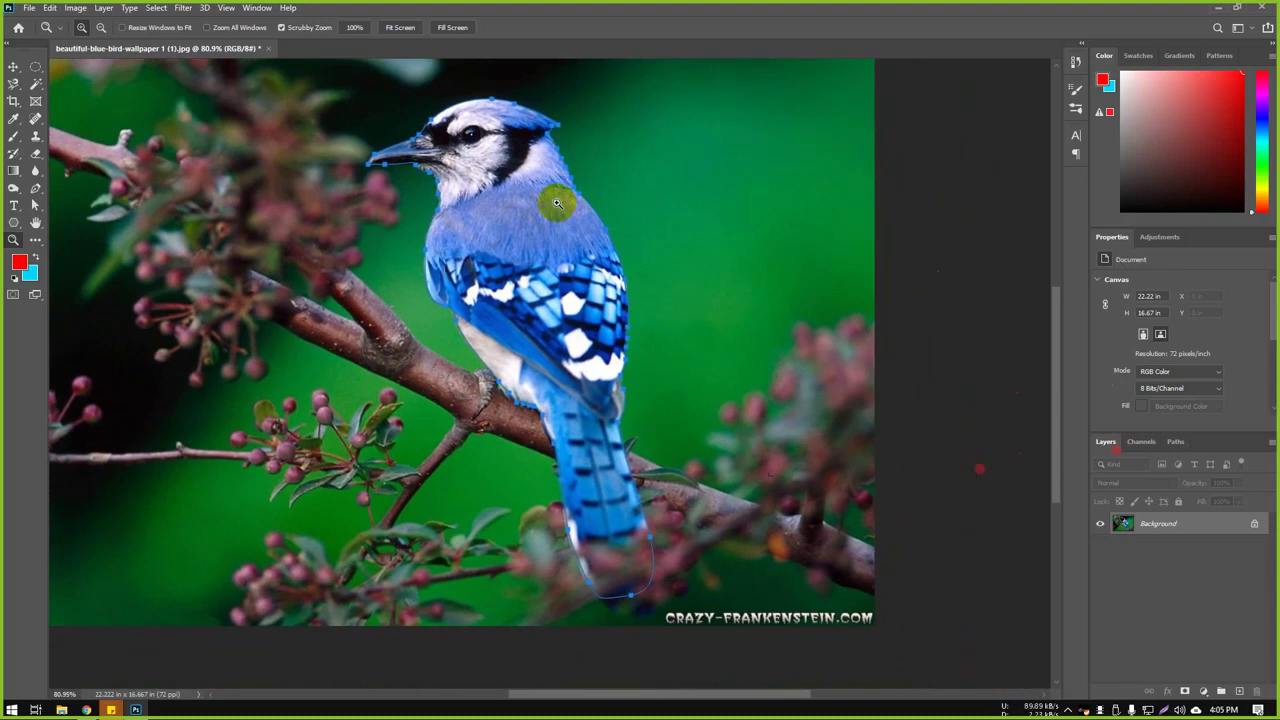
scroll(557, 203, up, 1)
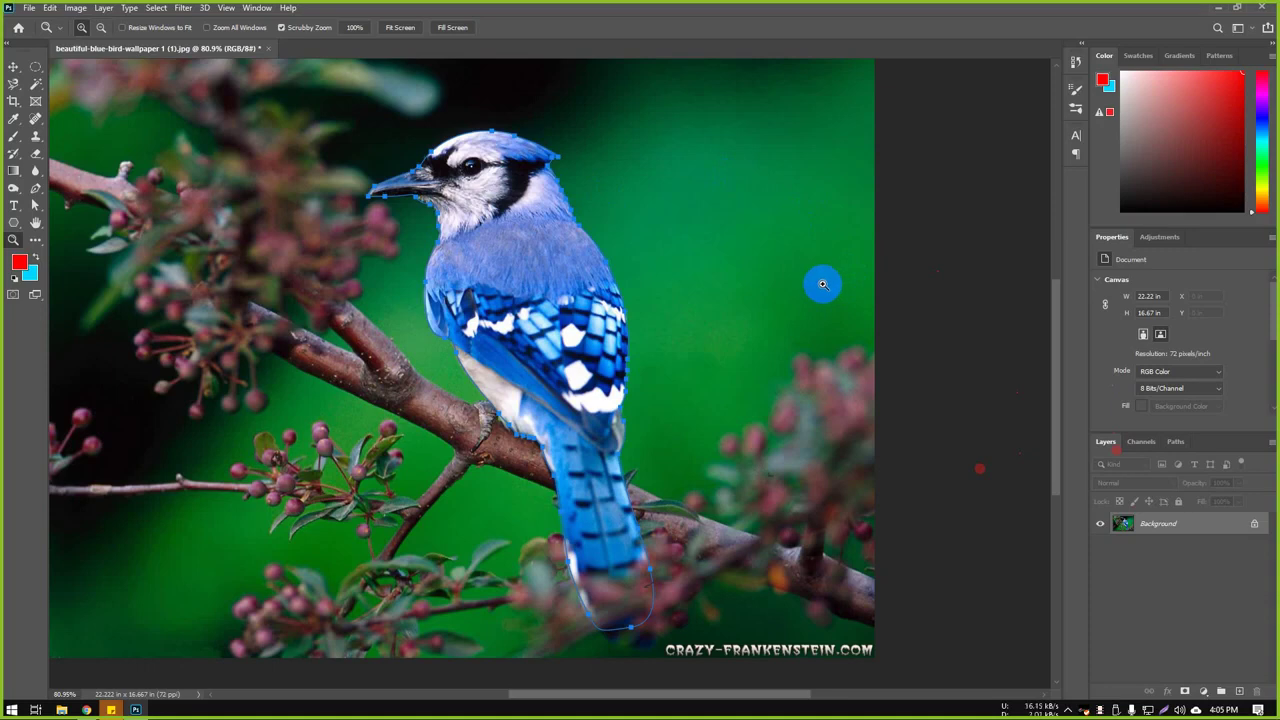
Step: Load the bird's Work Path as a selection, and undo that to bring back the active path
click(1175, 443)
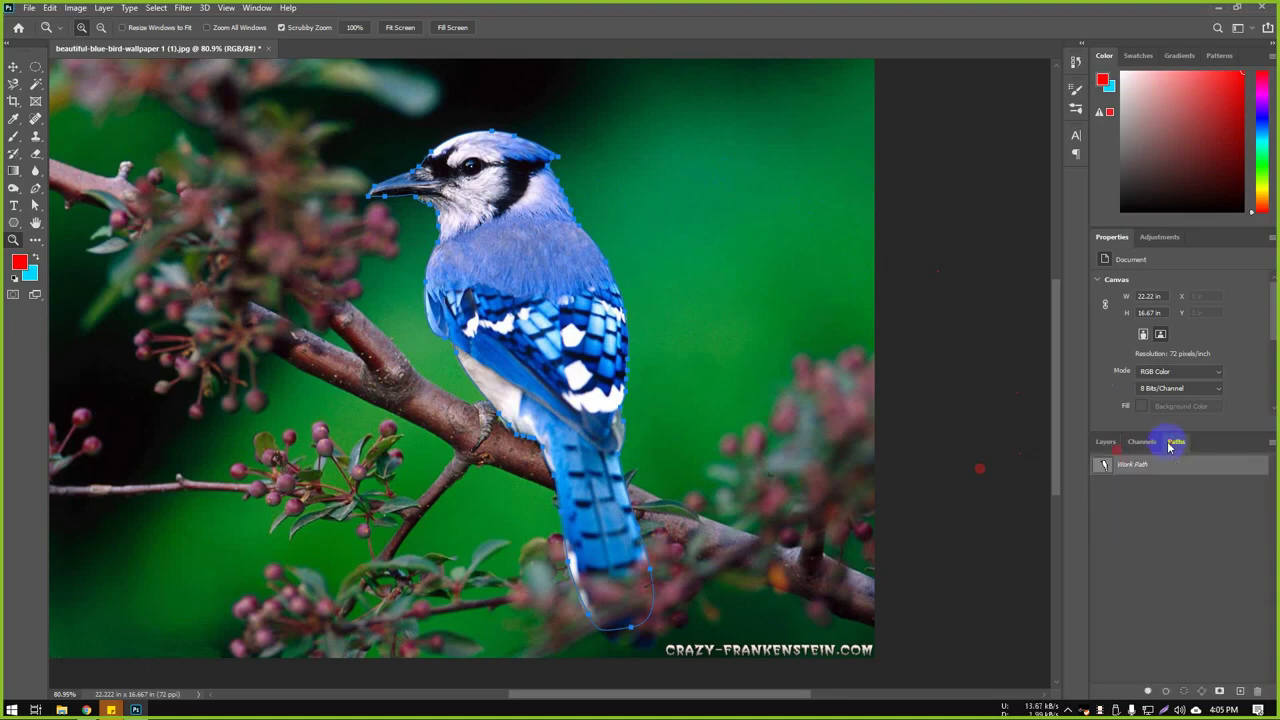
click(1102, 466)
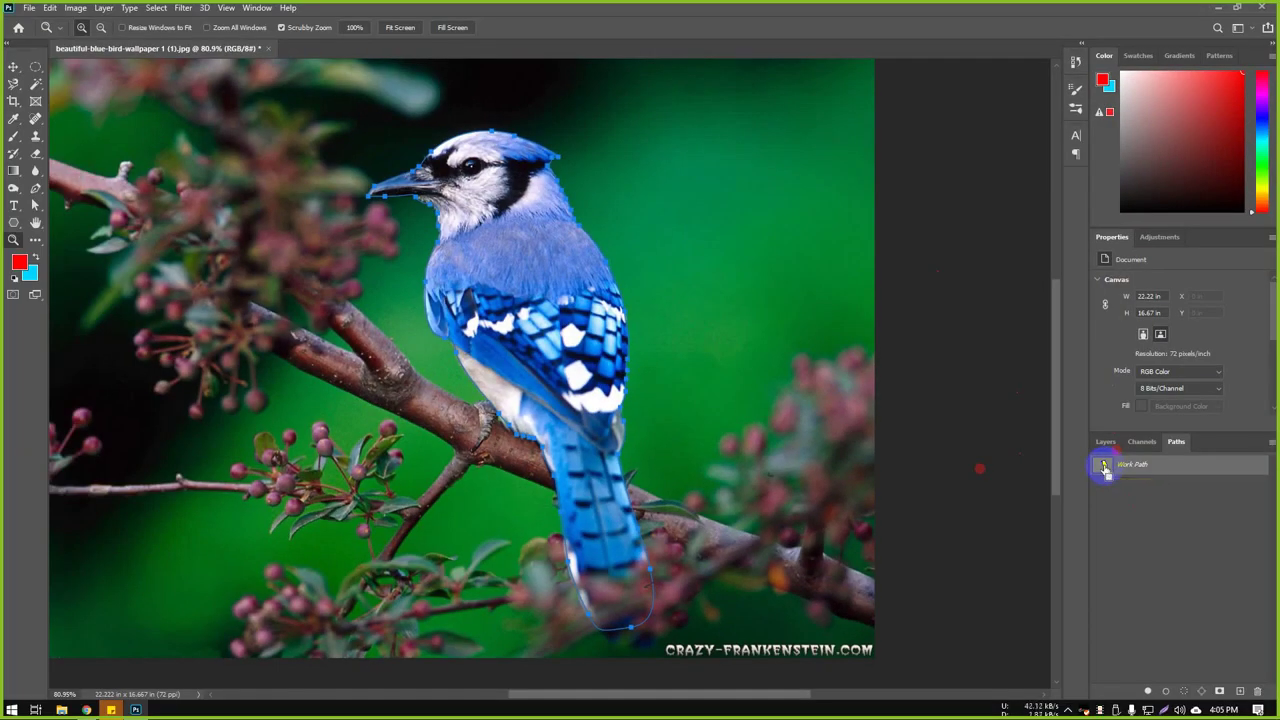
ctrl+click(1104, 468)
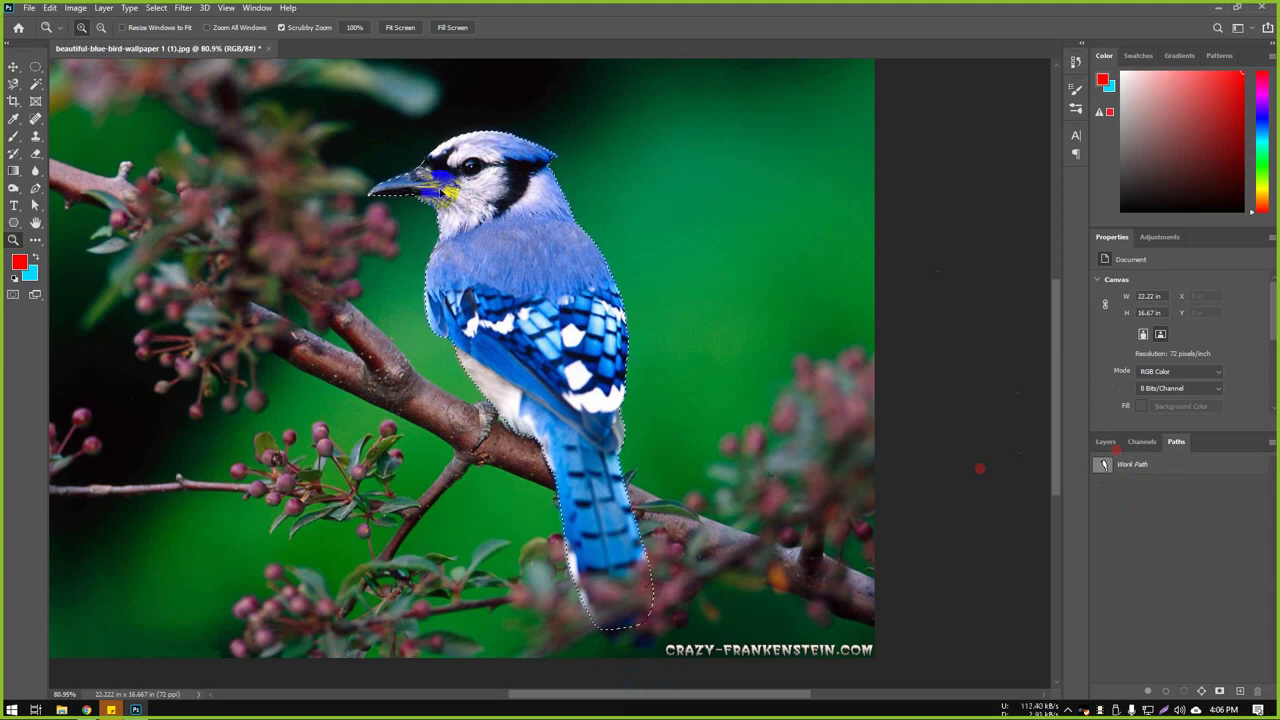
click(440, 190)
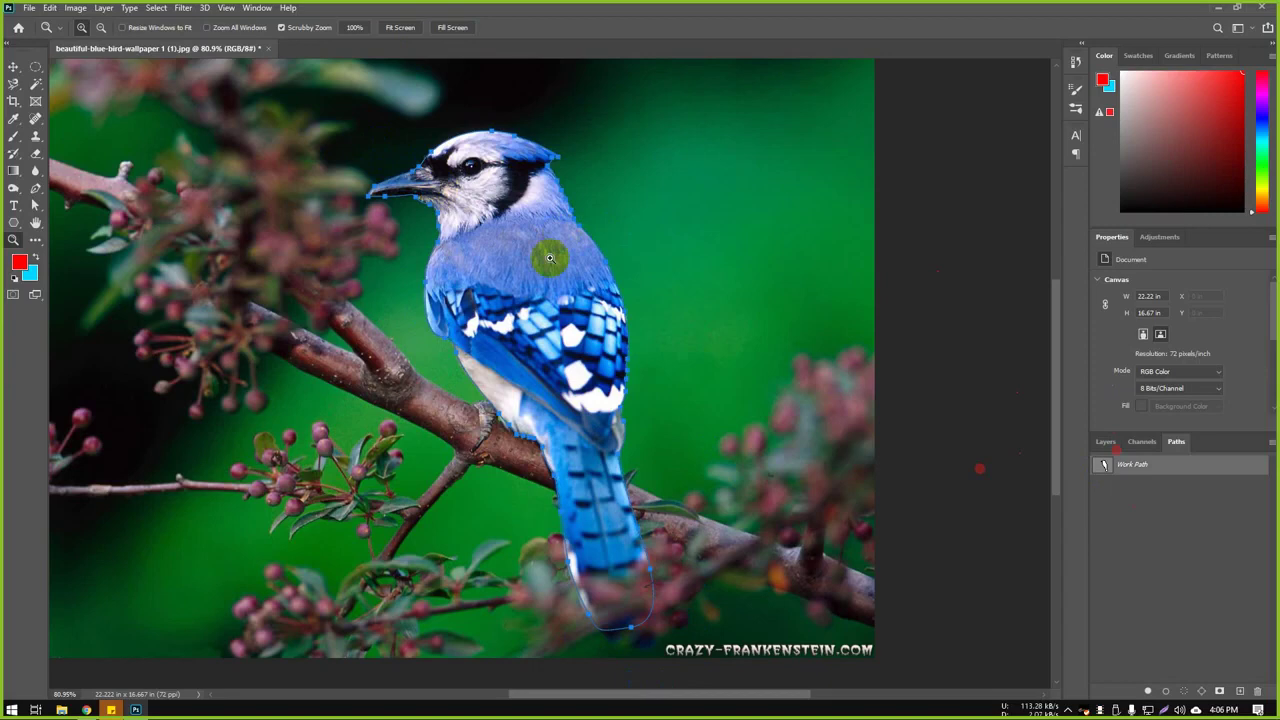
Step: Convert the bird's path into a new anti-aliased selection with a feather radius of 0 pixels using Make Selection
click(36, 188)
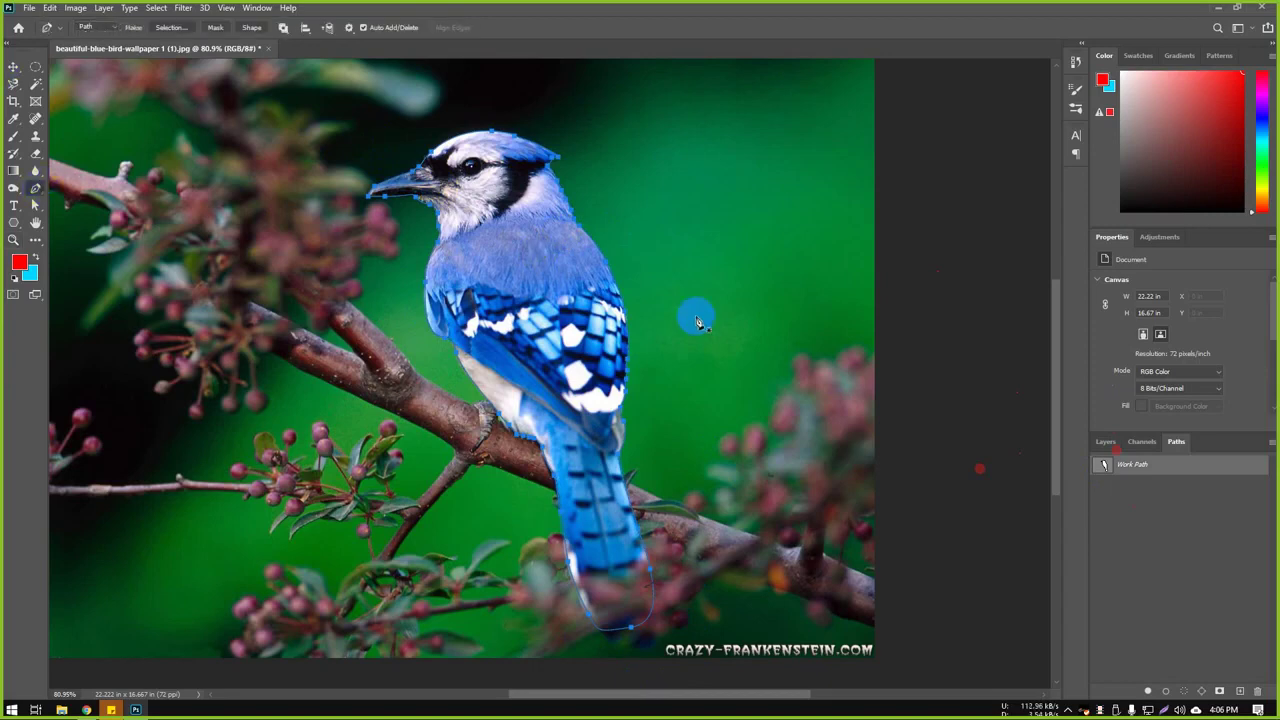
right_click(562, 272)
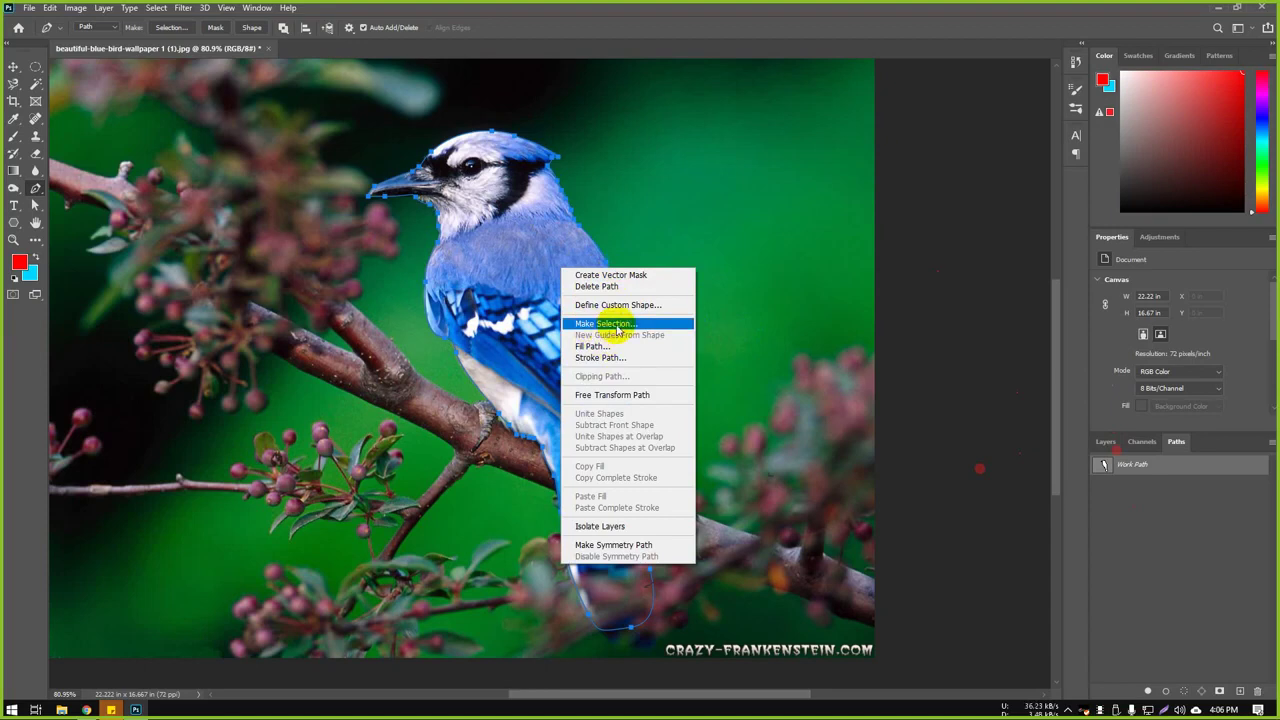
click(618, 325)
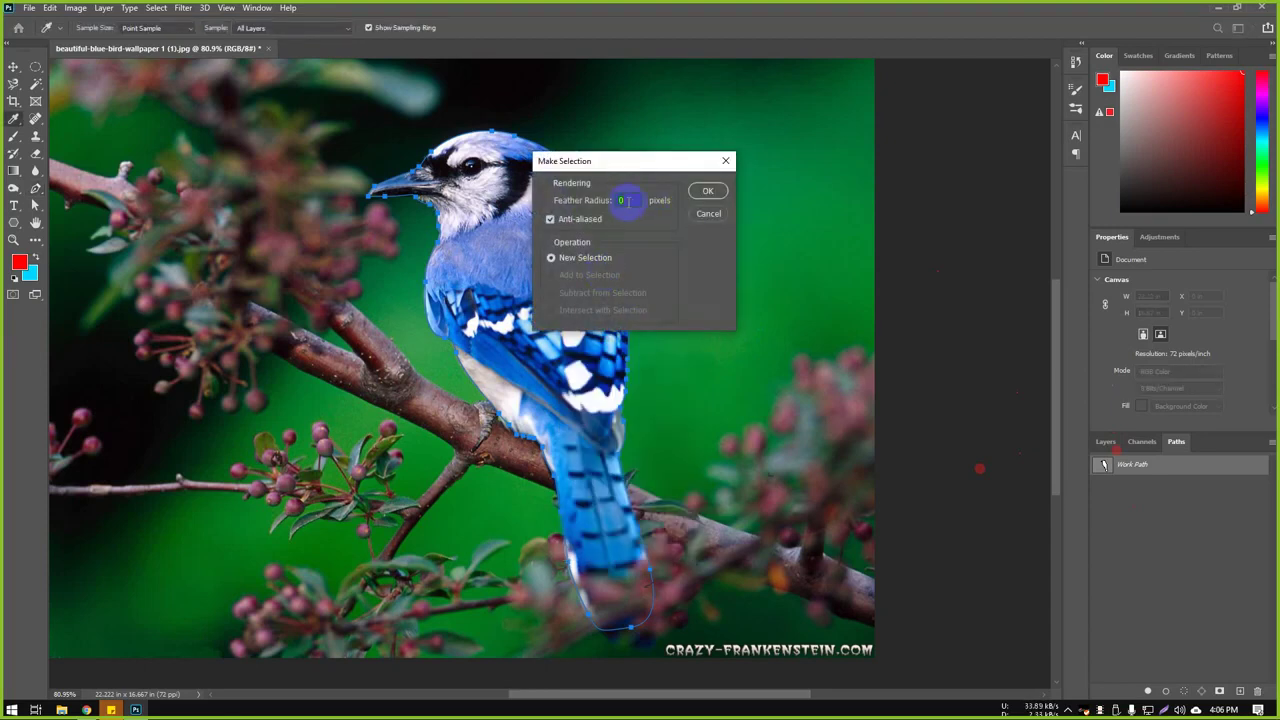
click(707, 191)
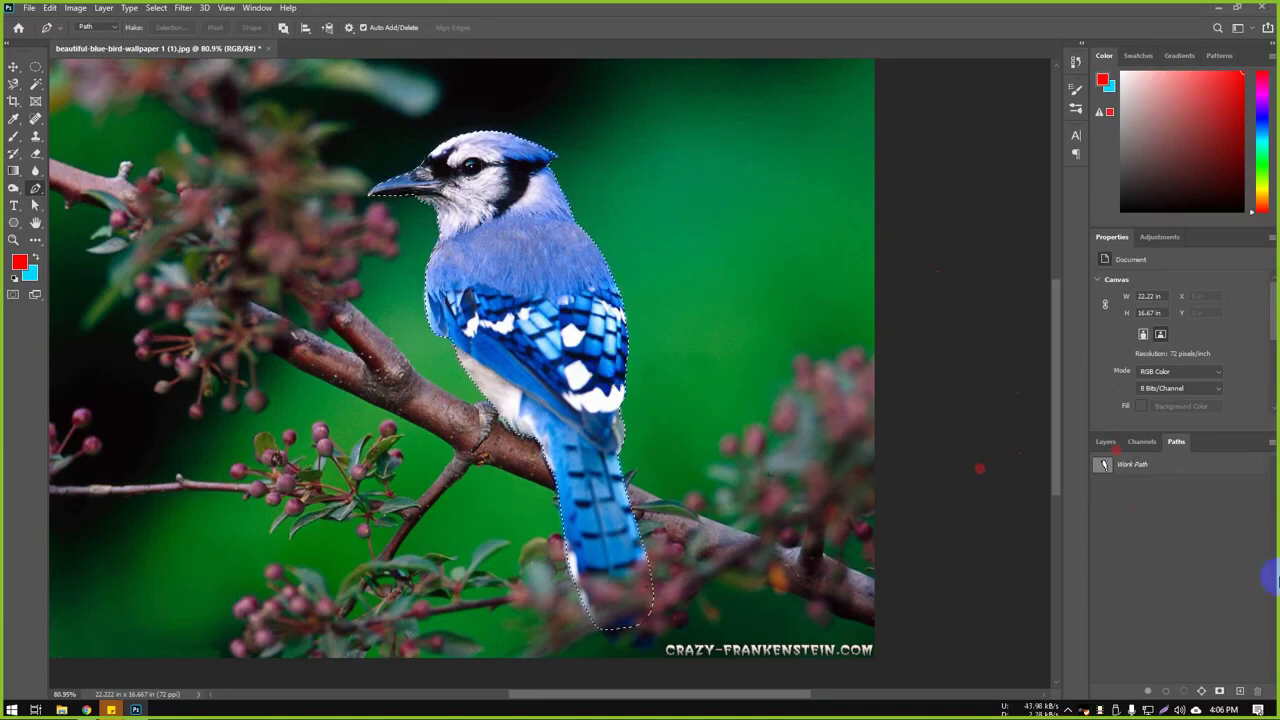
Step: Copy the selected bird from the Background layer to the clipboard
click(1108, 443)
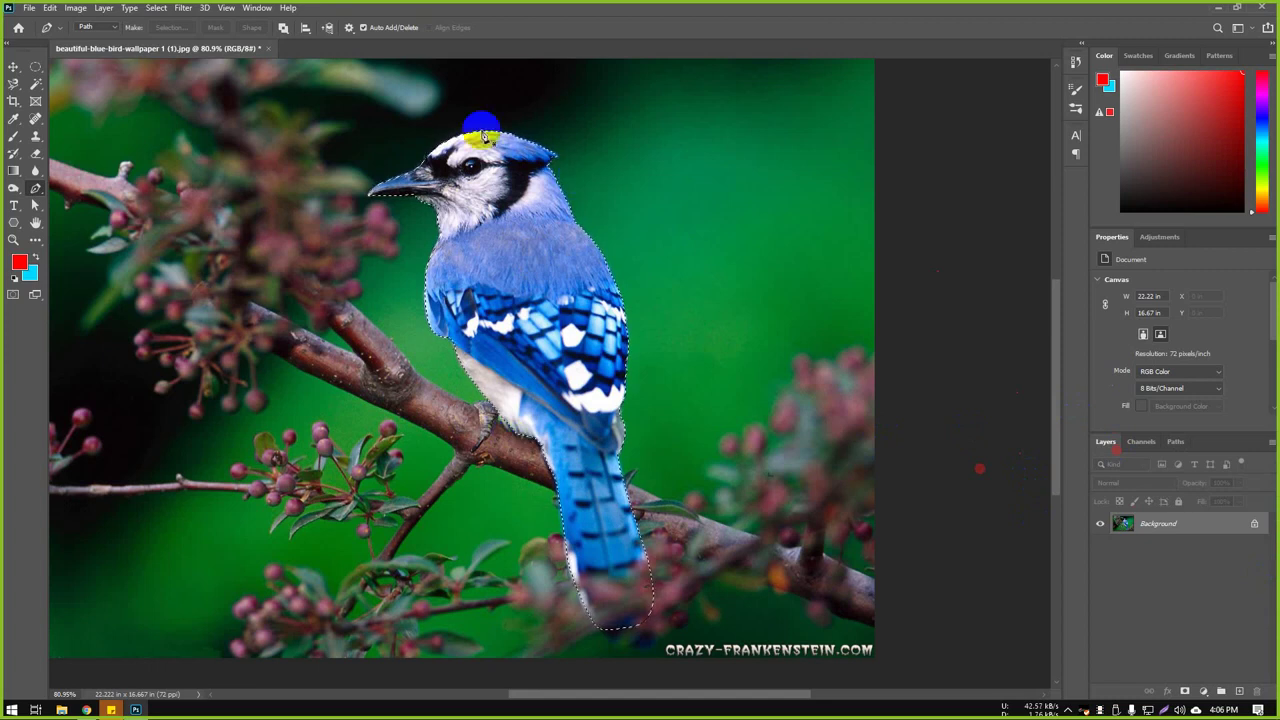
click(70, 8)
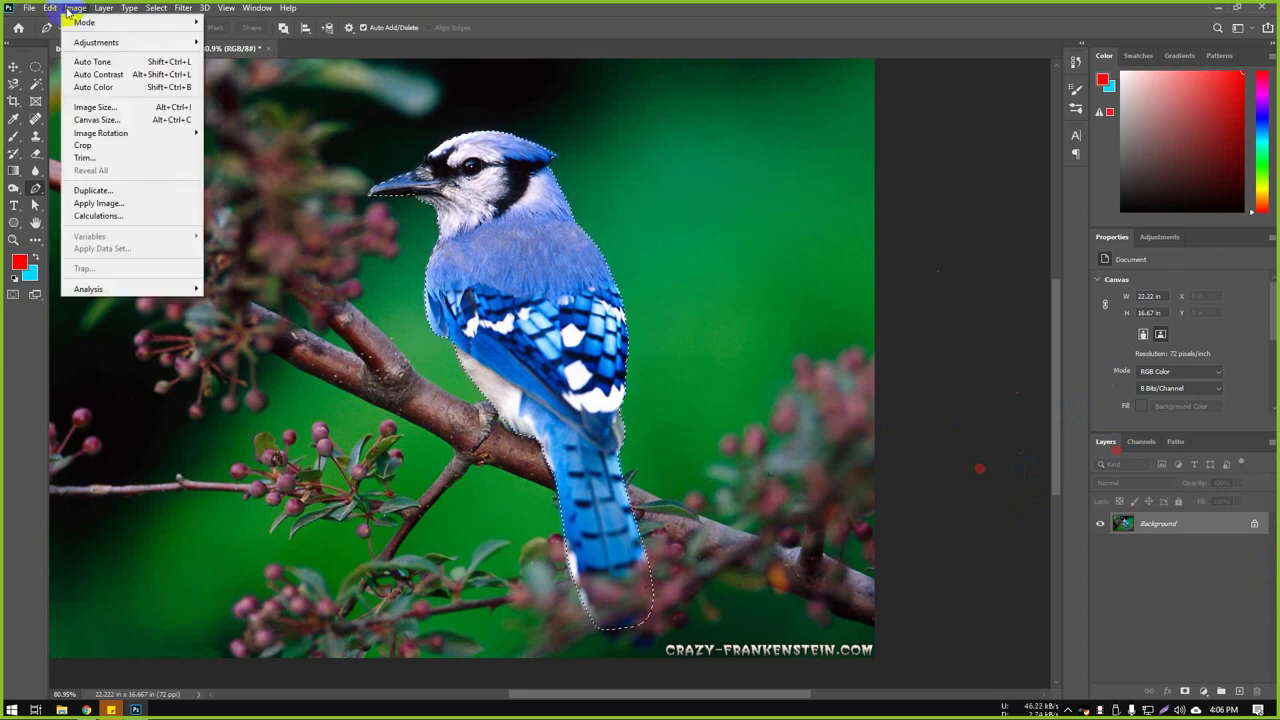
click(68, 8)
click(68, 8)
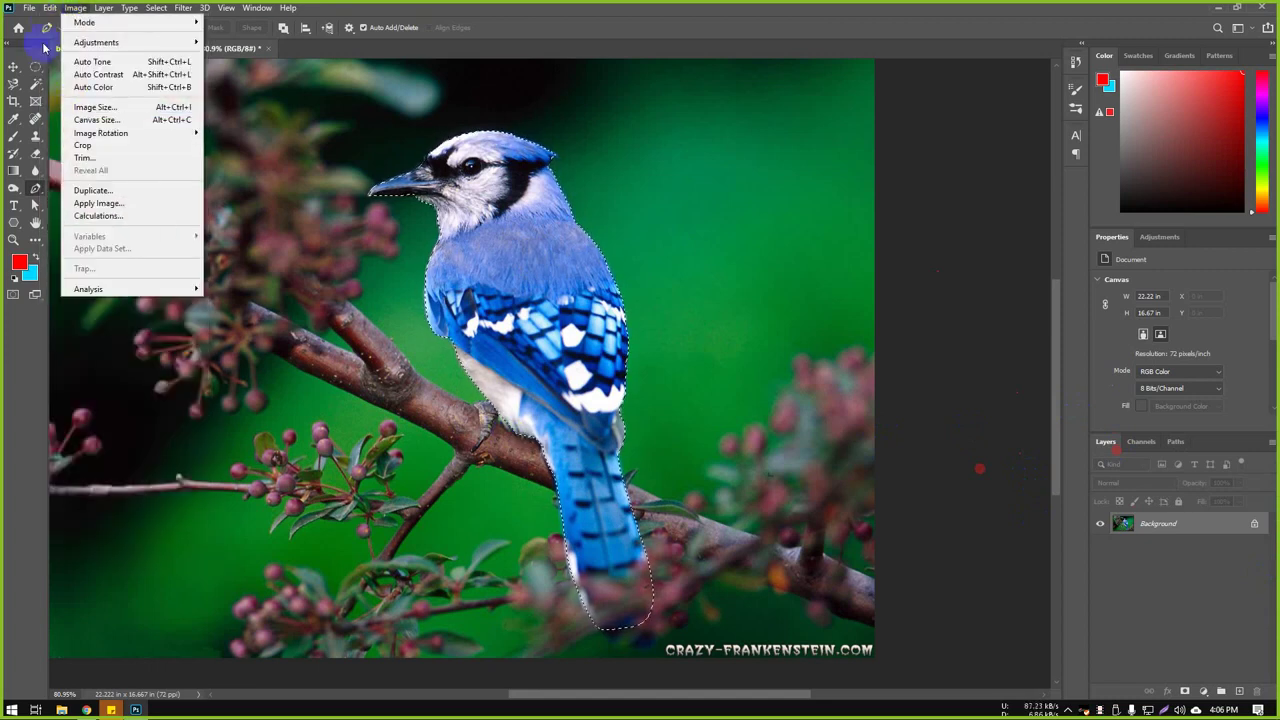
click(50, 8)
click(80, 102)
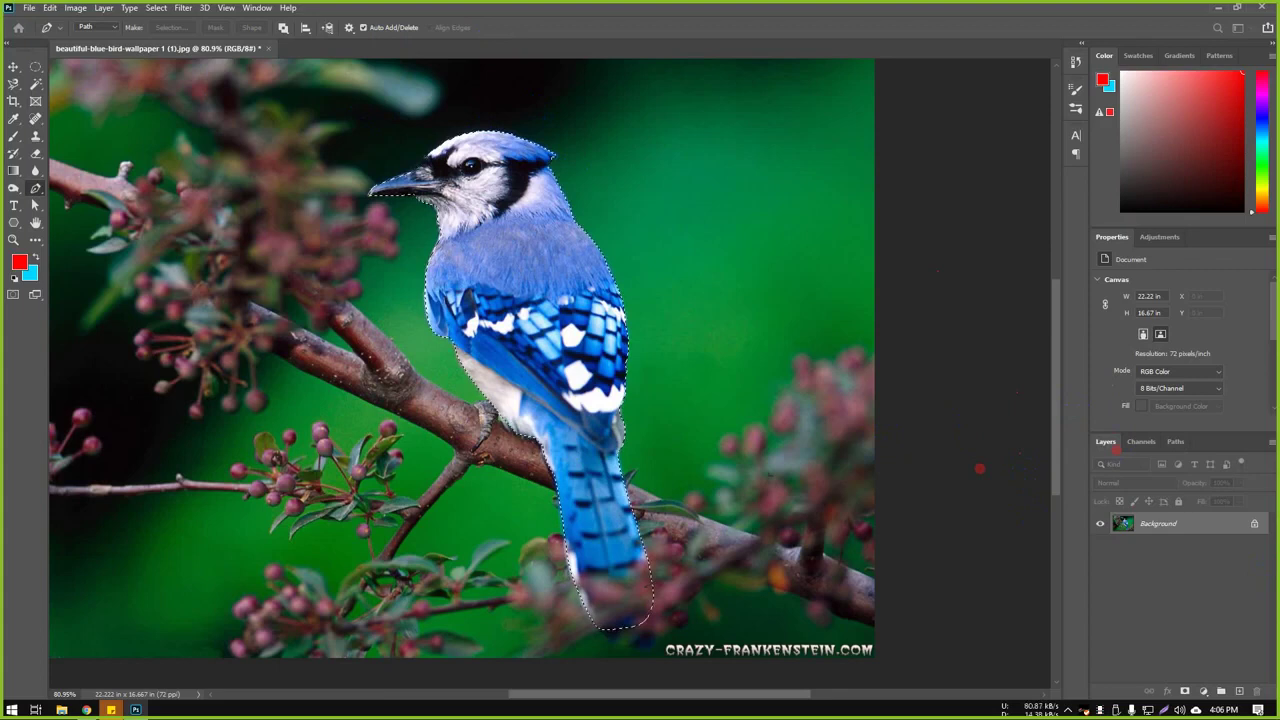
key(ctrl+n)
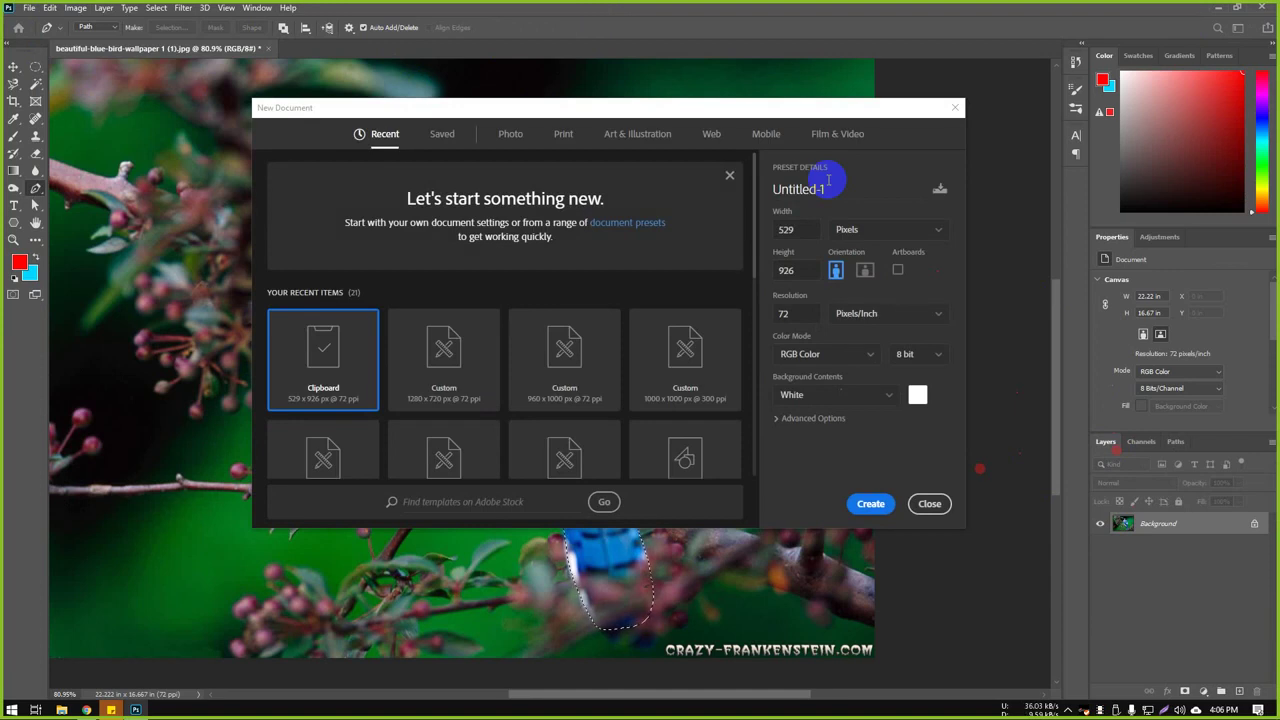
click(790, 230)
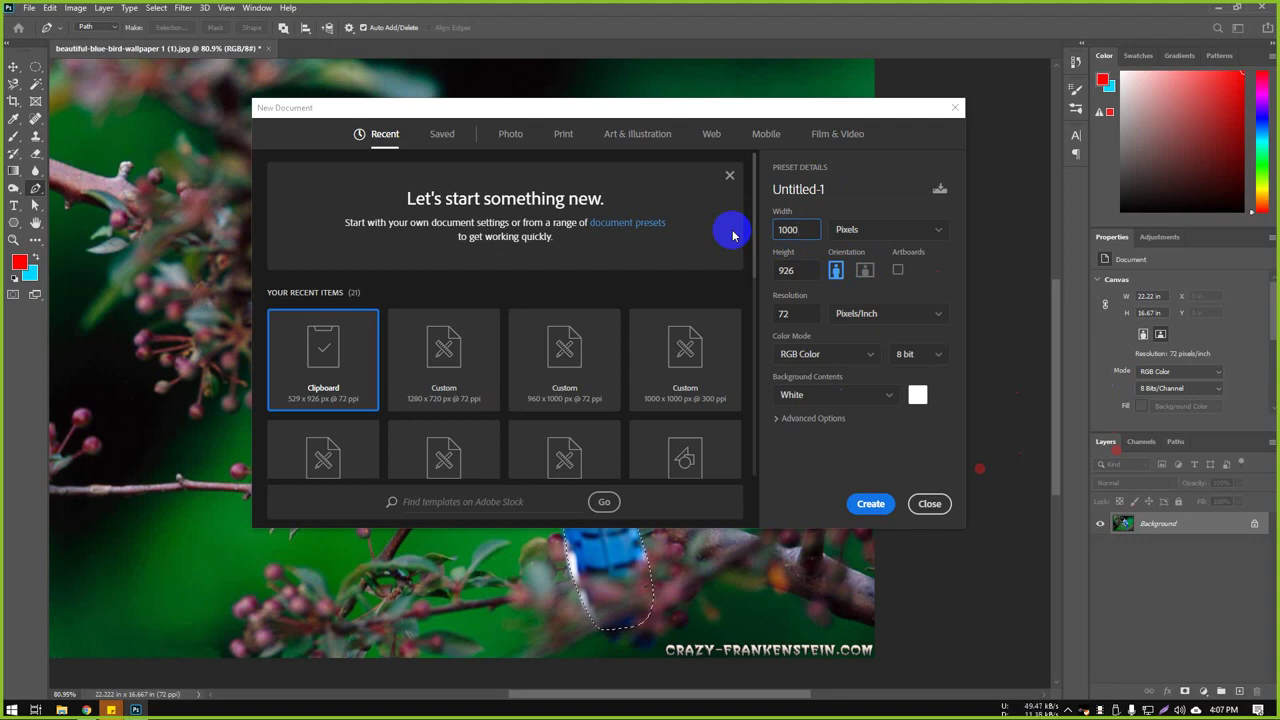
click(930, 504)
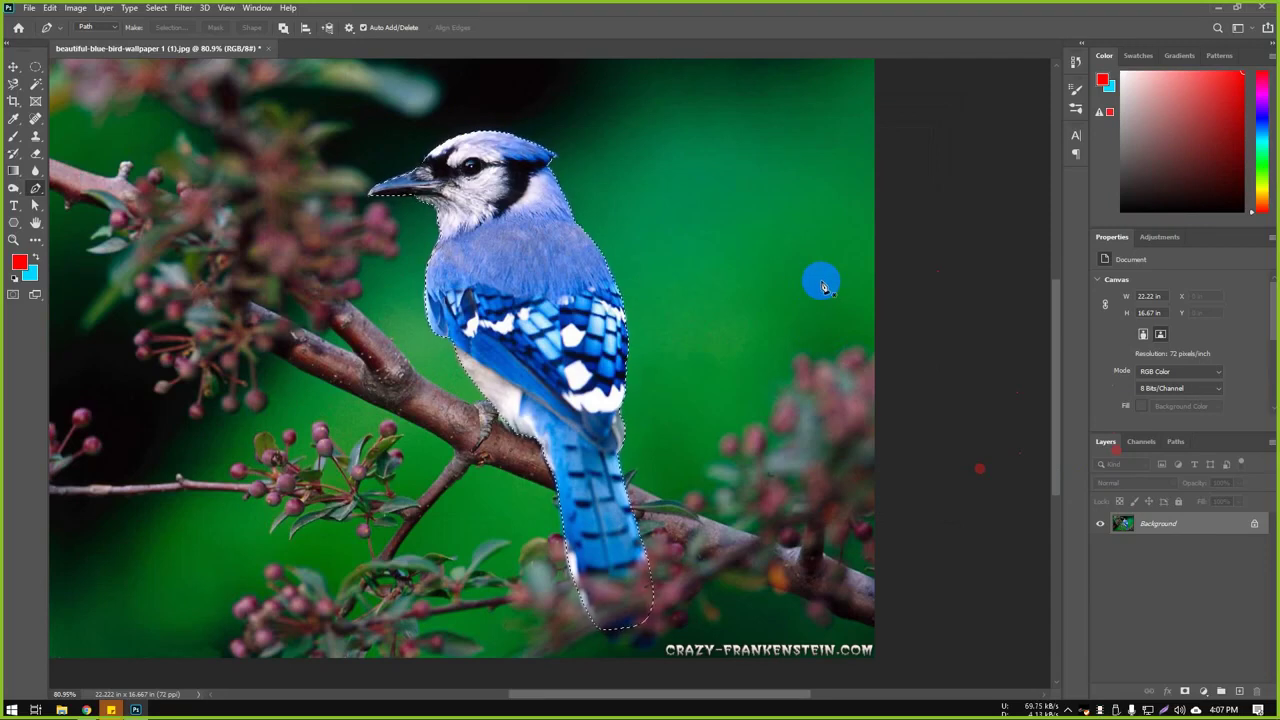
click(481, 149)
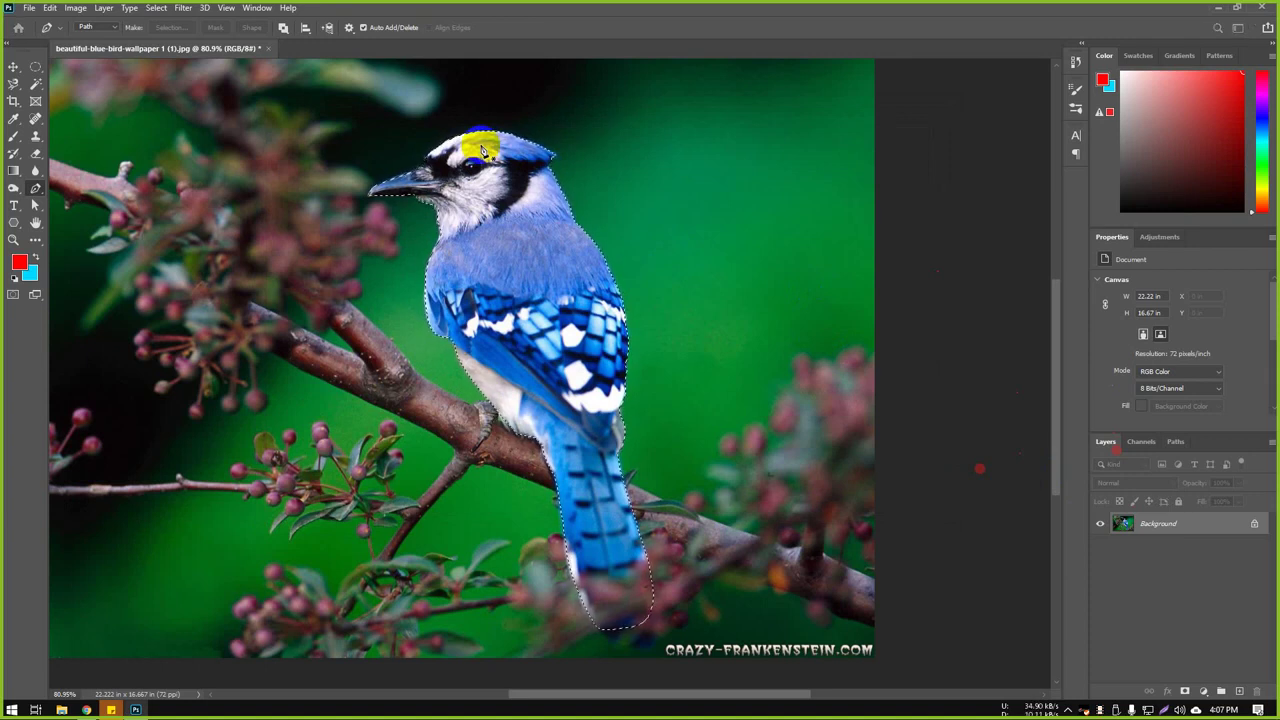
Step: Create a new document 1000 pixels wide and 1000 pixels high at 300 pixels/inch with a white background
key(ctrl+n)
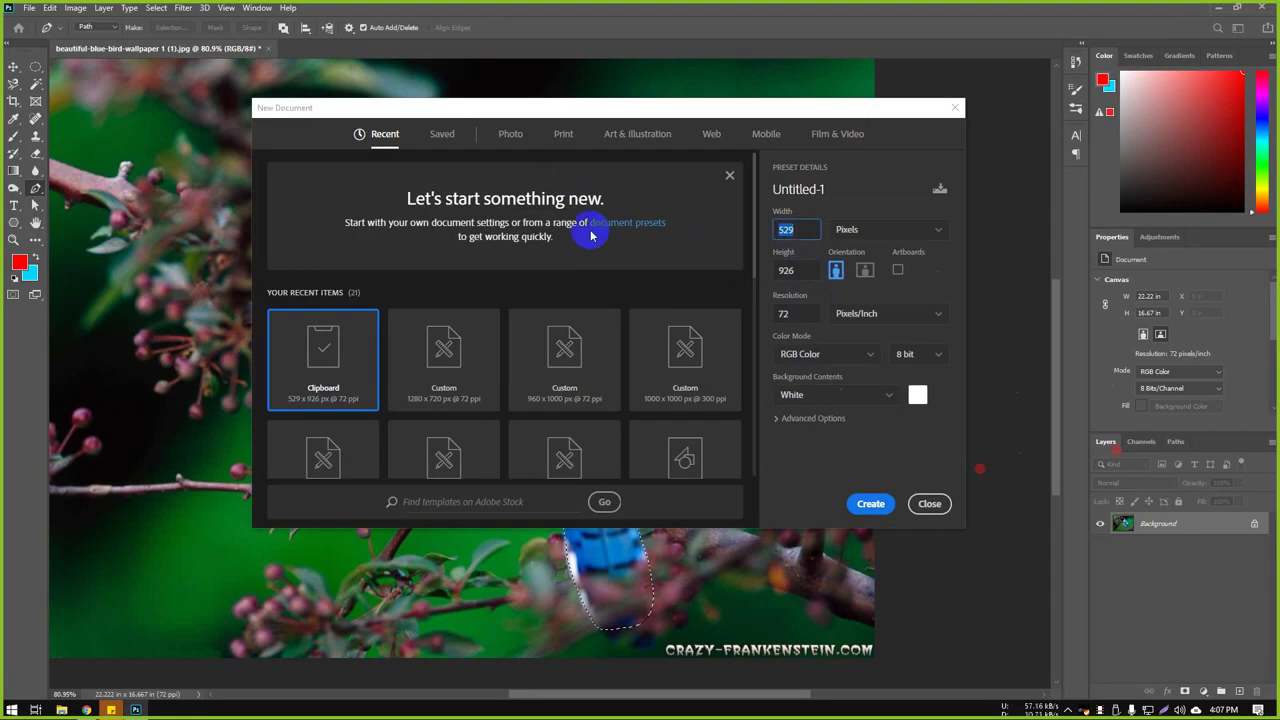
text(1000)
key(Tab)
text(10)
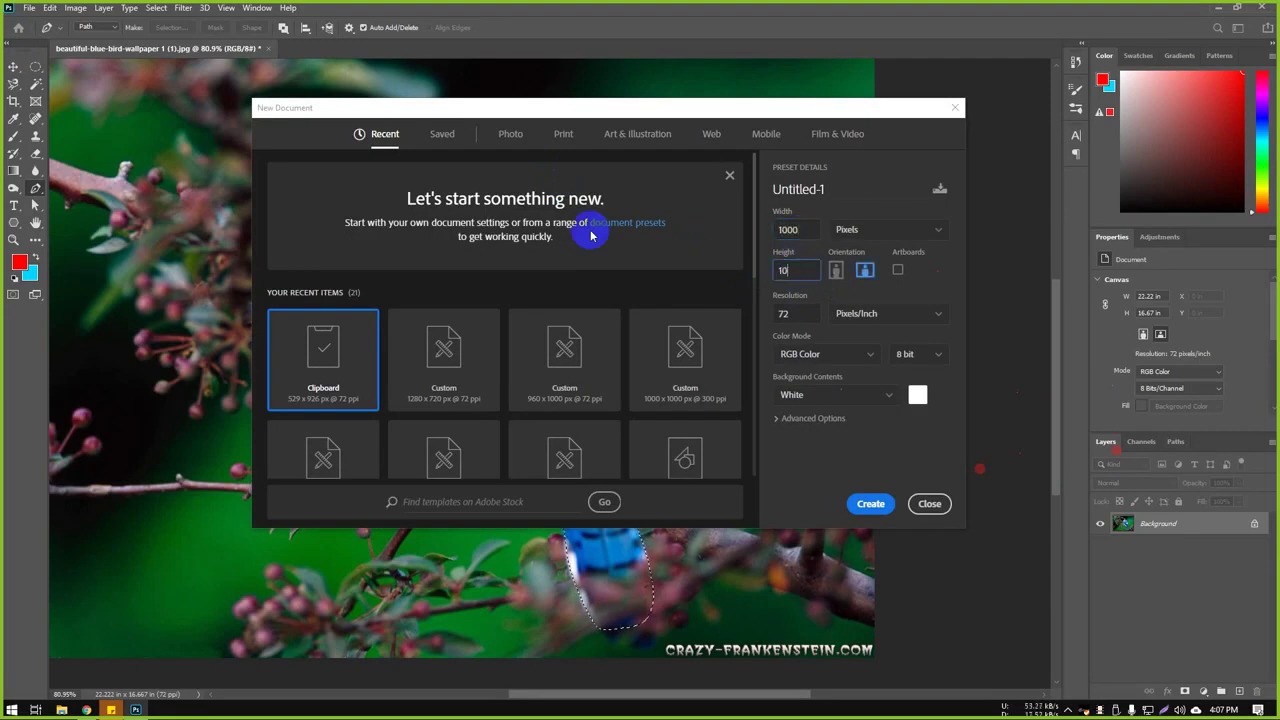
text(00)
key(Tab)
key(Tab)
key(Tab)
key(Tab)
key(Tab)
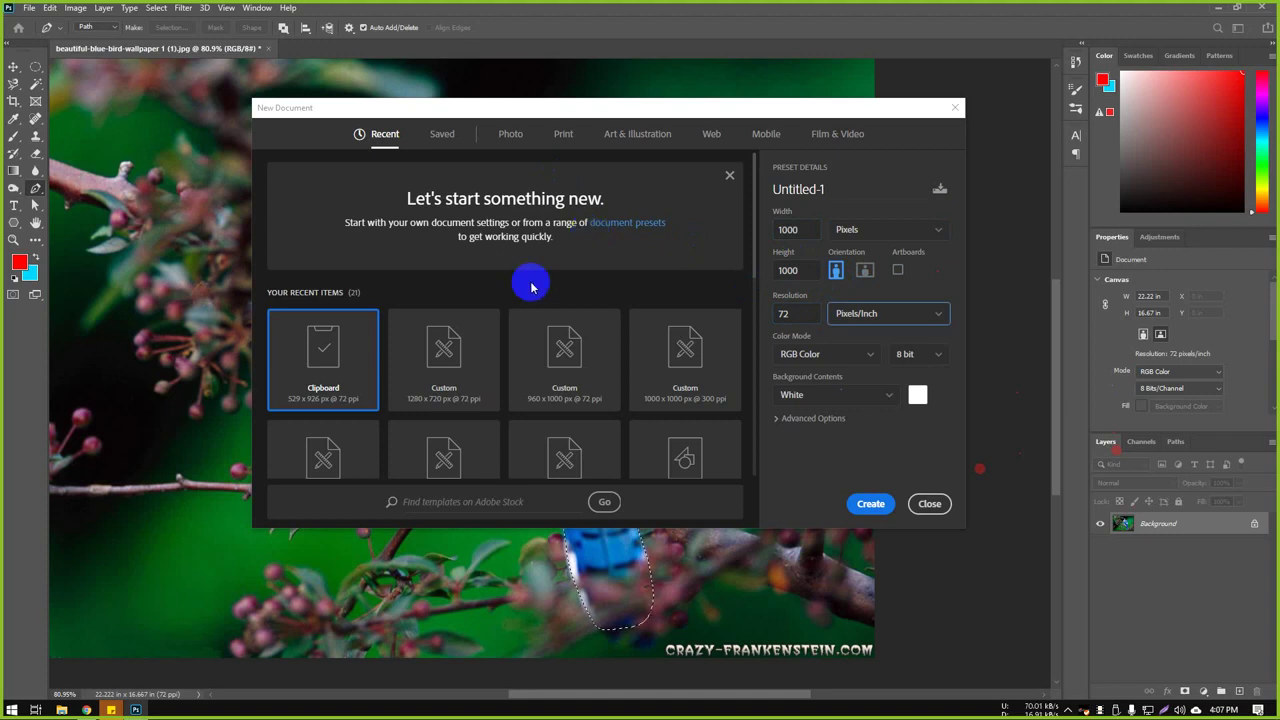
text(300)
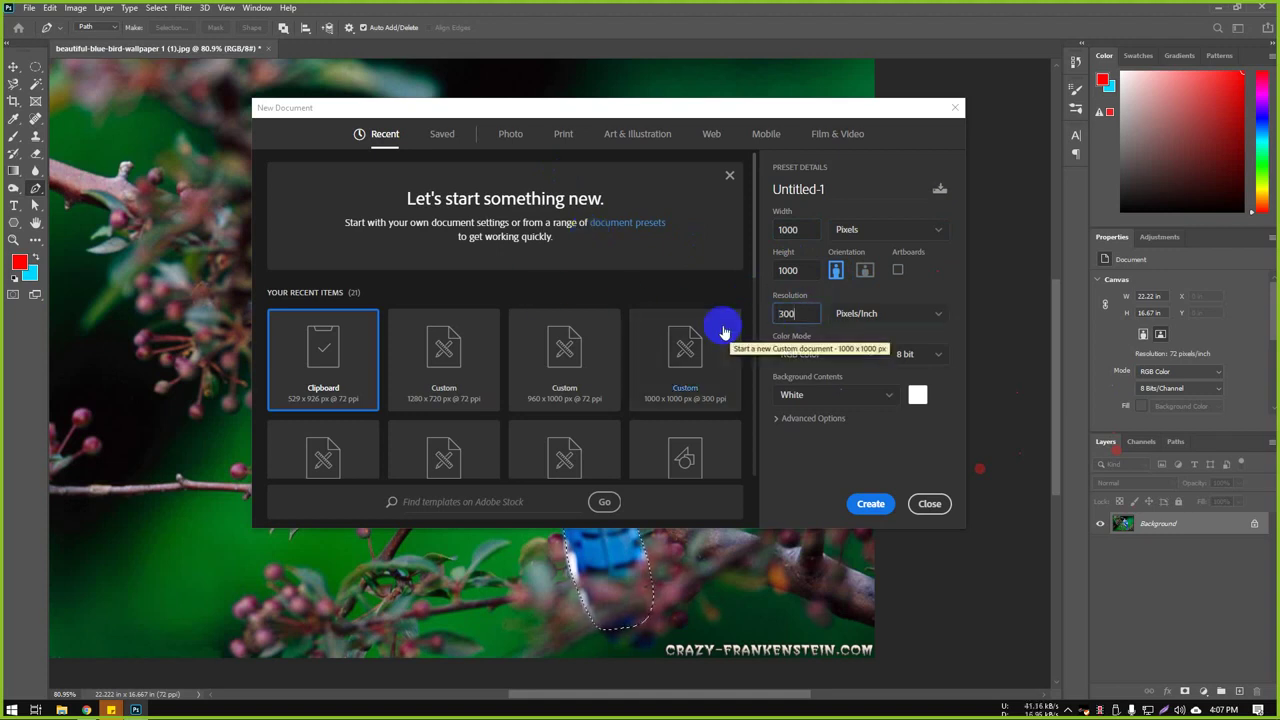
key(Return)
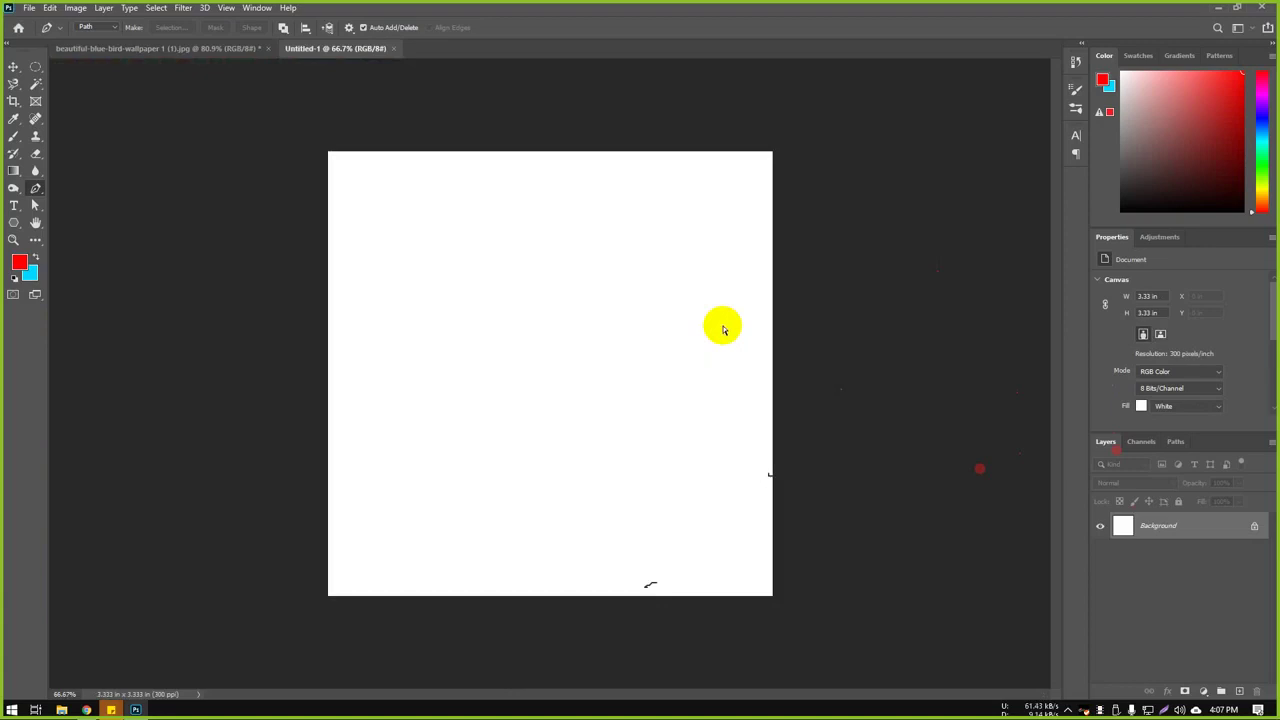
Step: Paste the cut-out bird into the new document and fill its Background layer with the cyan background colour
key(ctrl+v)
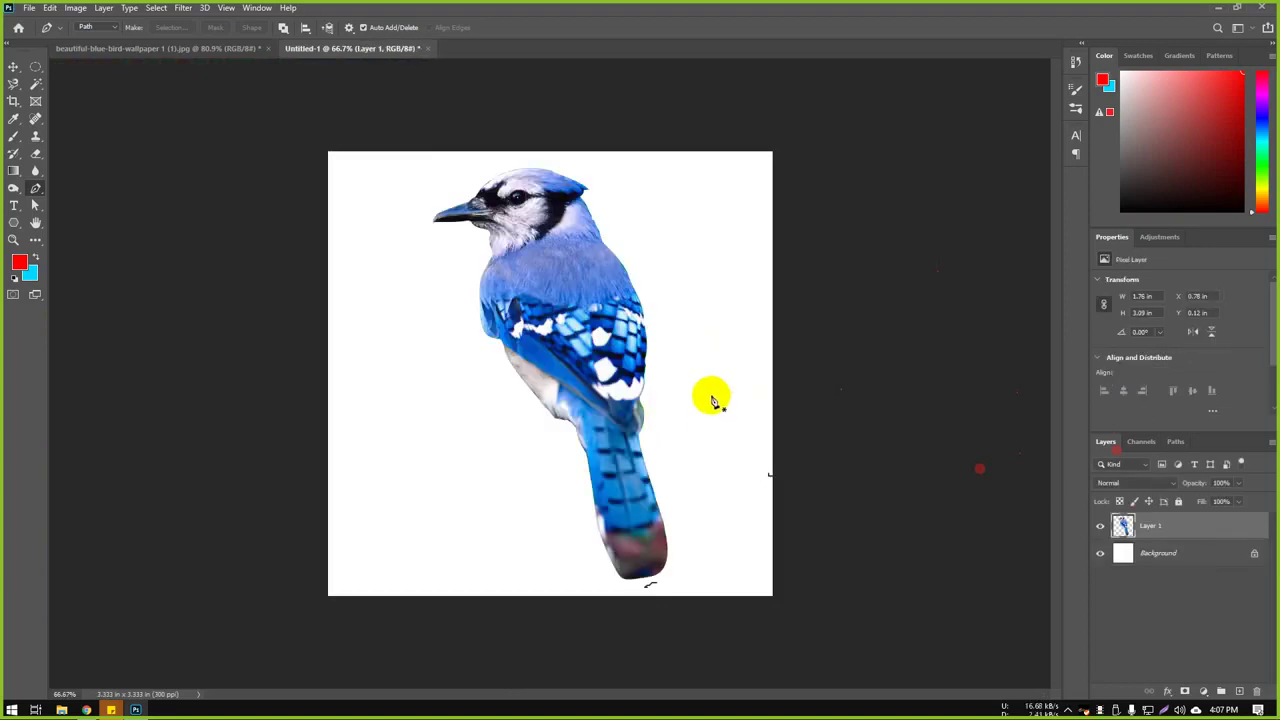
click(1180, 555)
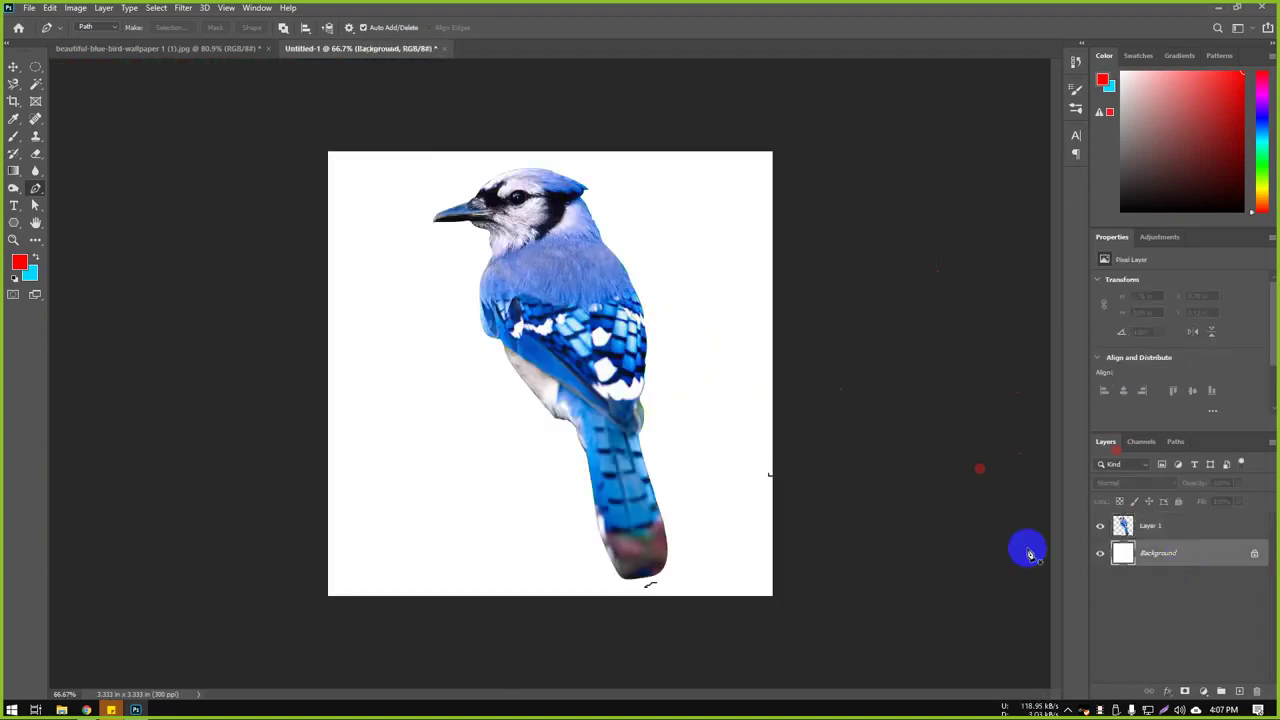
key(ctrl+BackSpace)
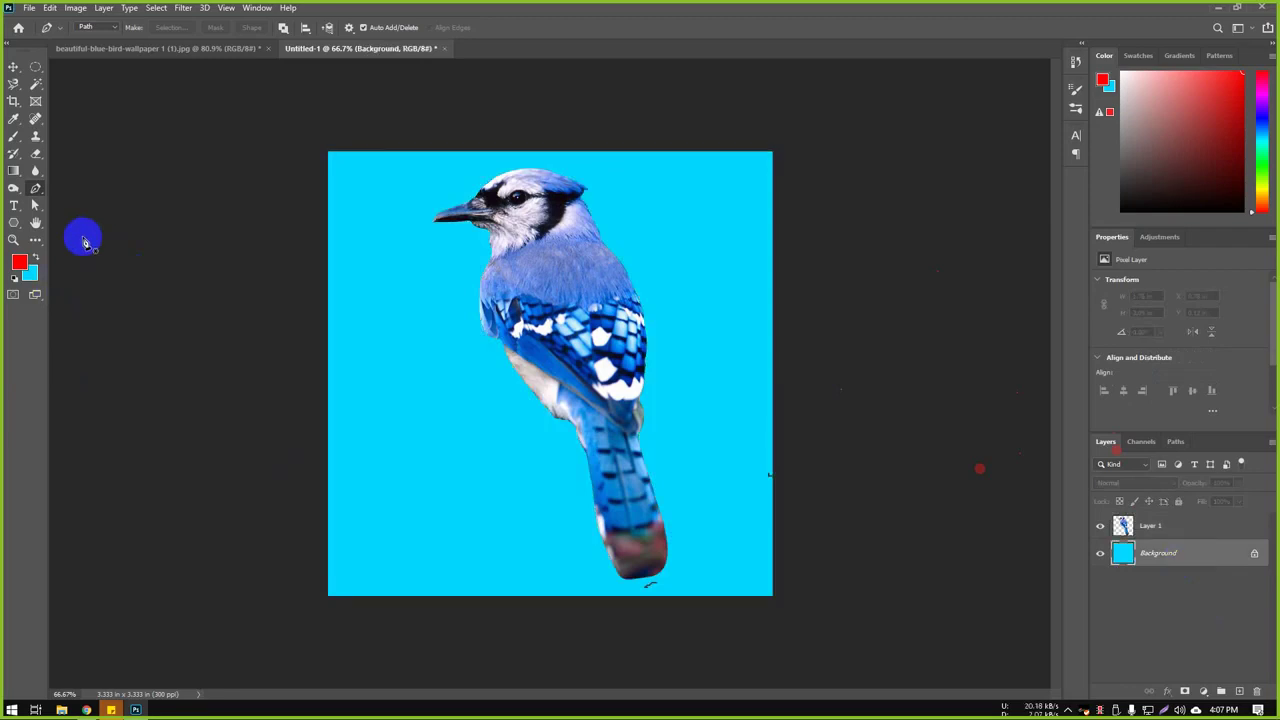
Step: Compare the original wallpaper photo with the bird cutout in the new document
click(215, 47)
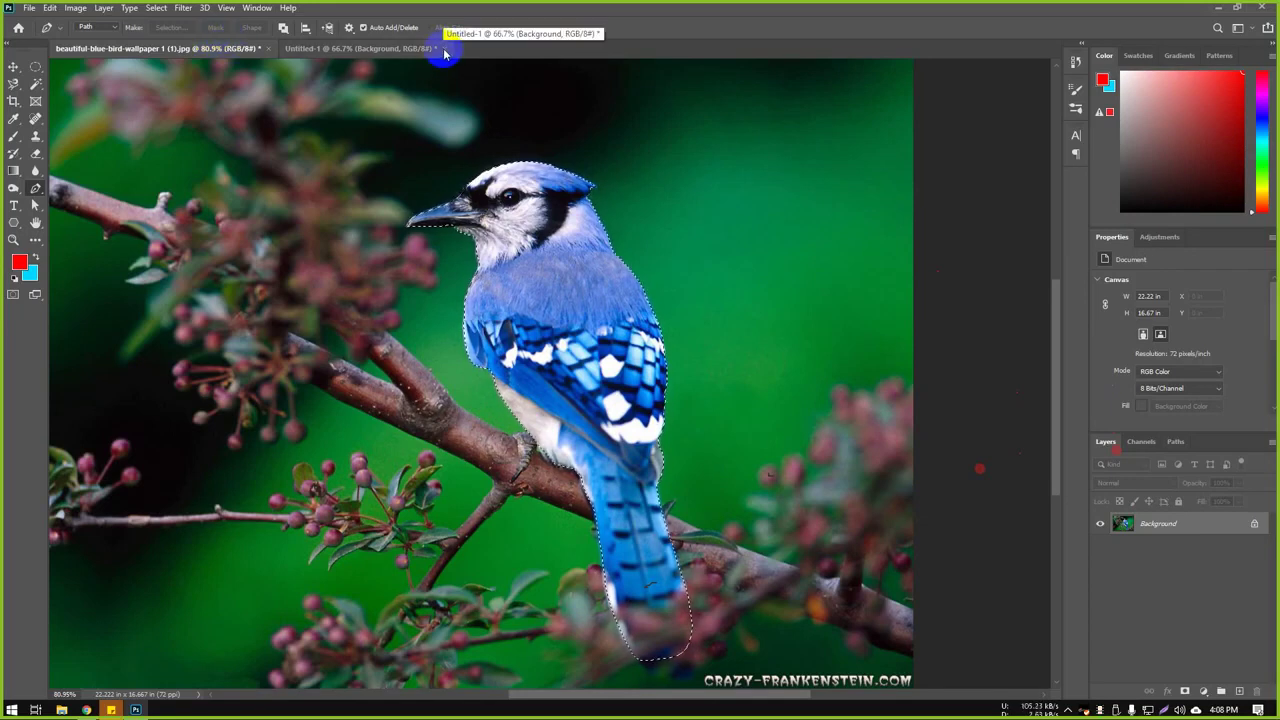
click(393, 48)
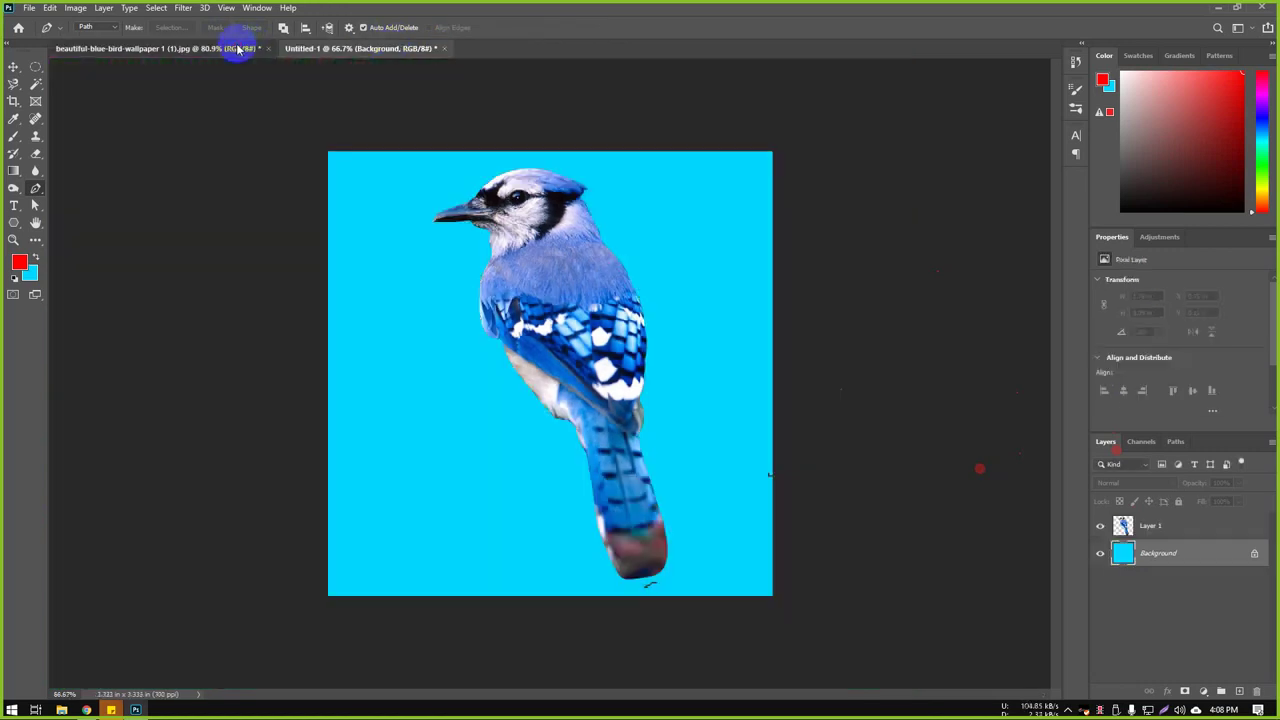
Step: Compare the wallpaper photo with the cutout, and flip the bird on Layer 1 horizontally with Free Transform
click(248, 48)
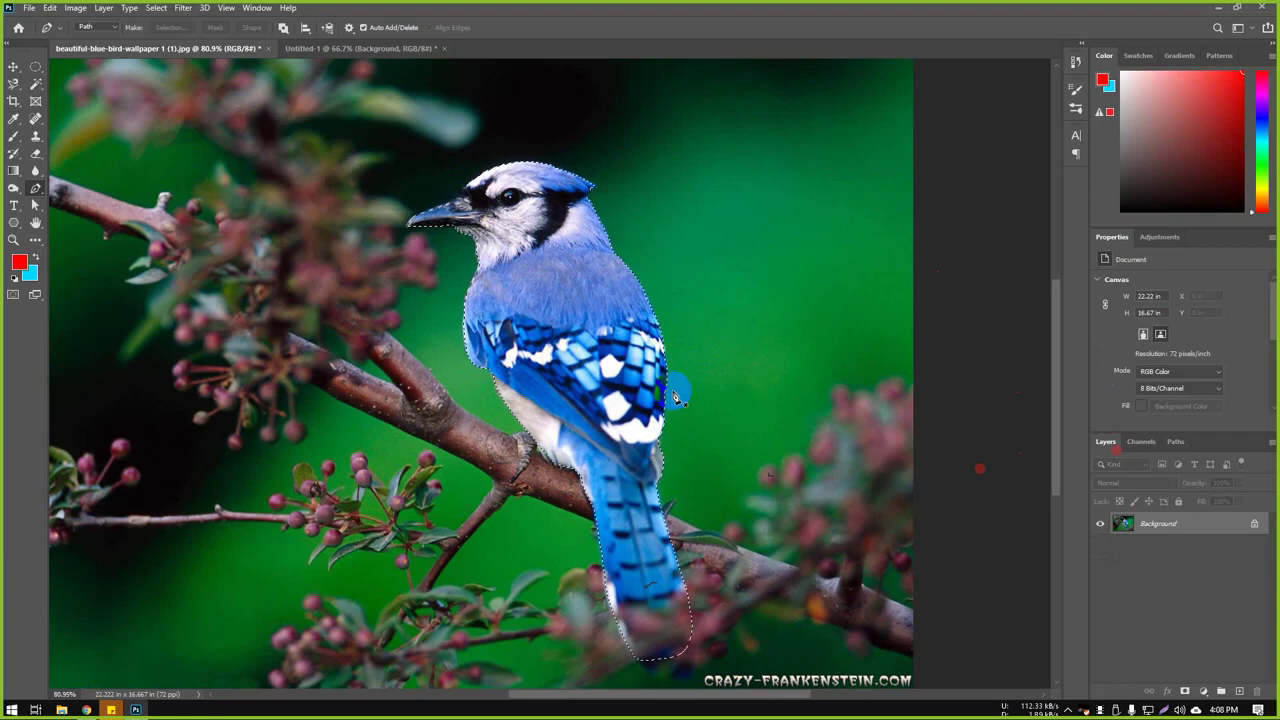
click(322, 49)
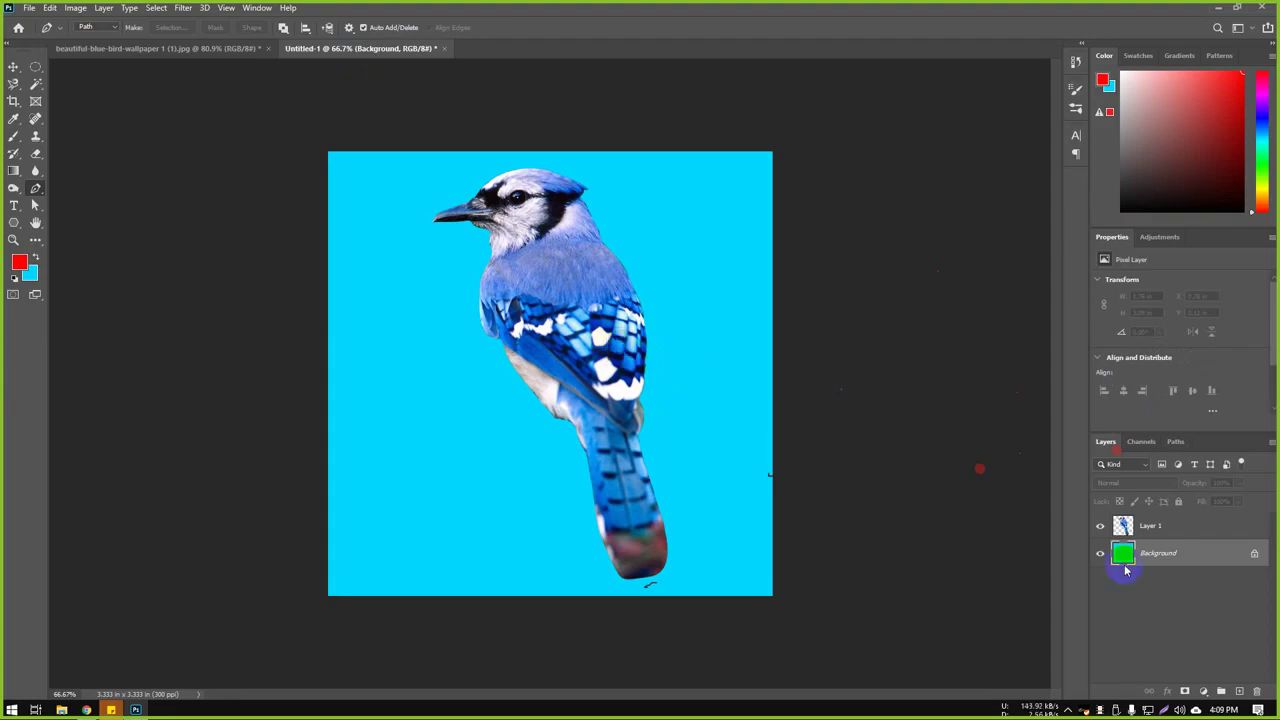
click(1168, 528)
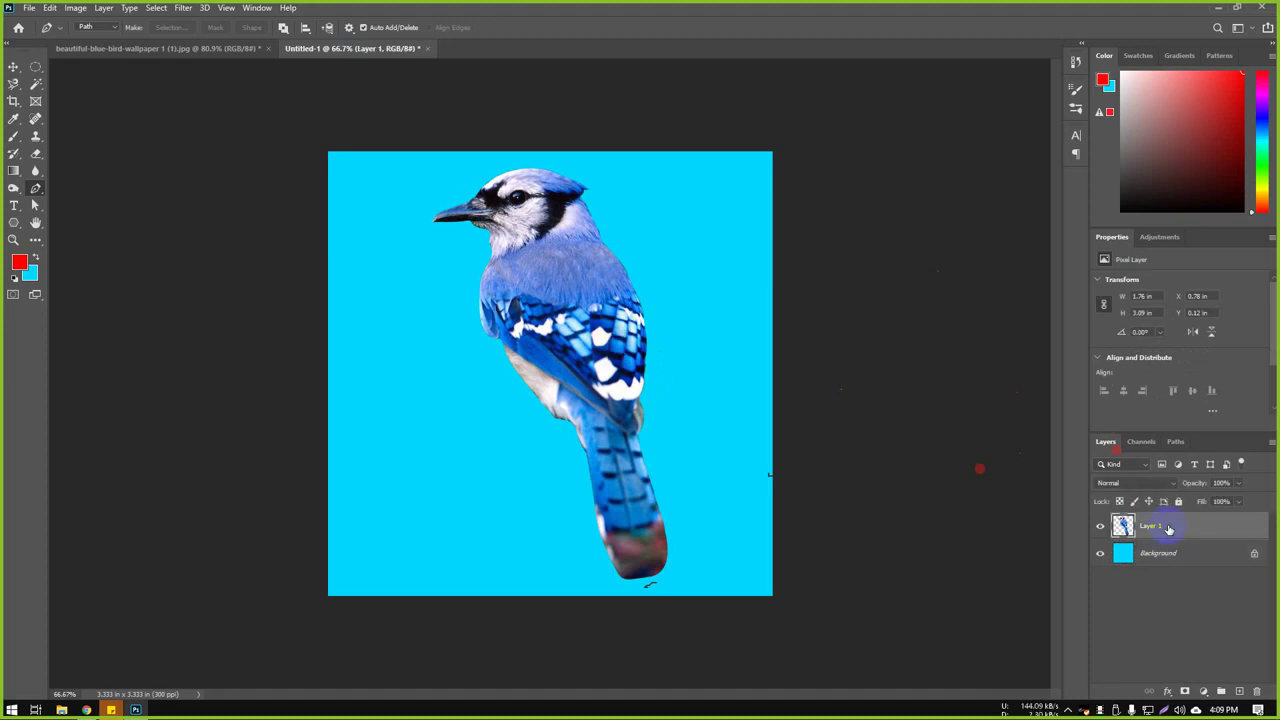
click(80, 8)
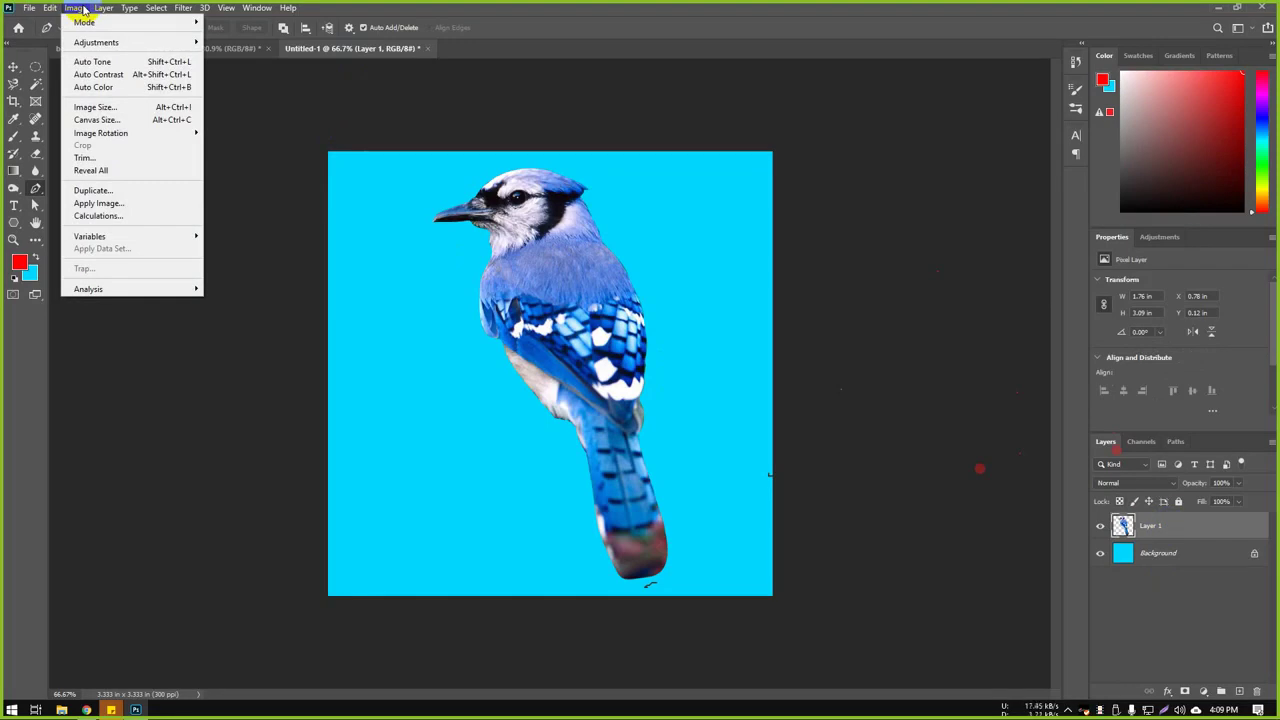
click(556, 8)
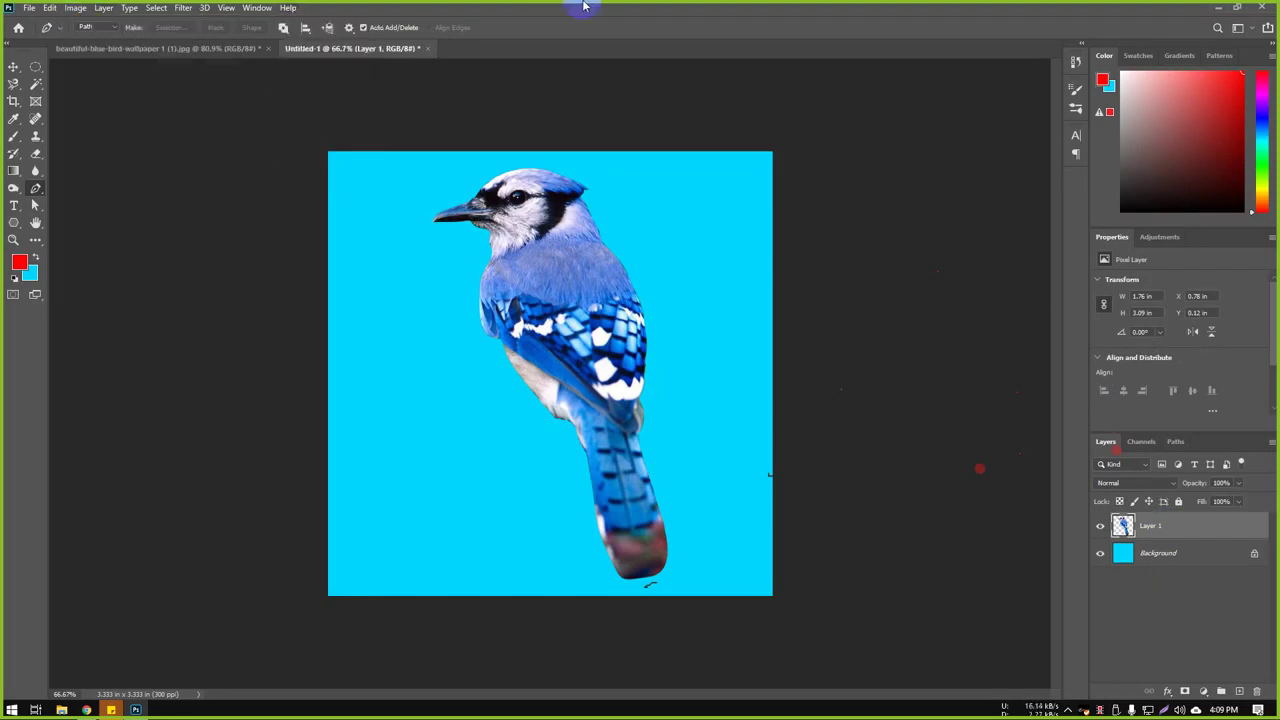
click(47, 9)
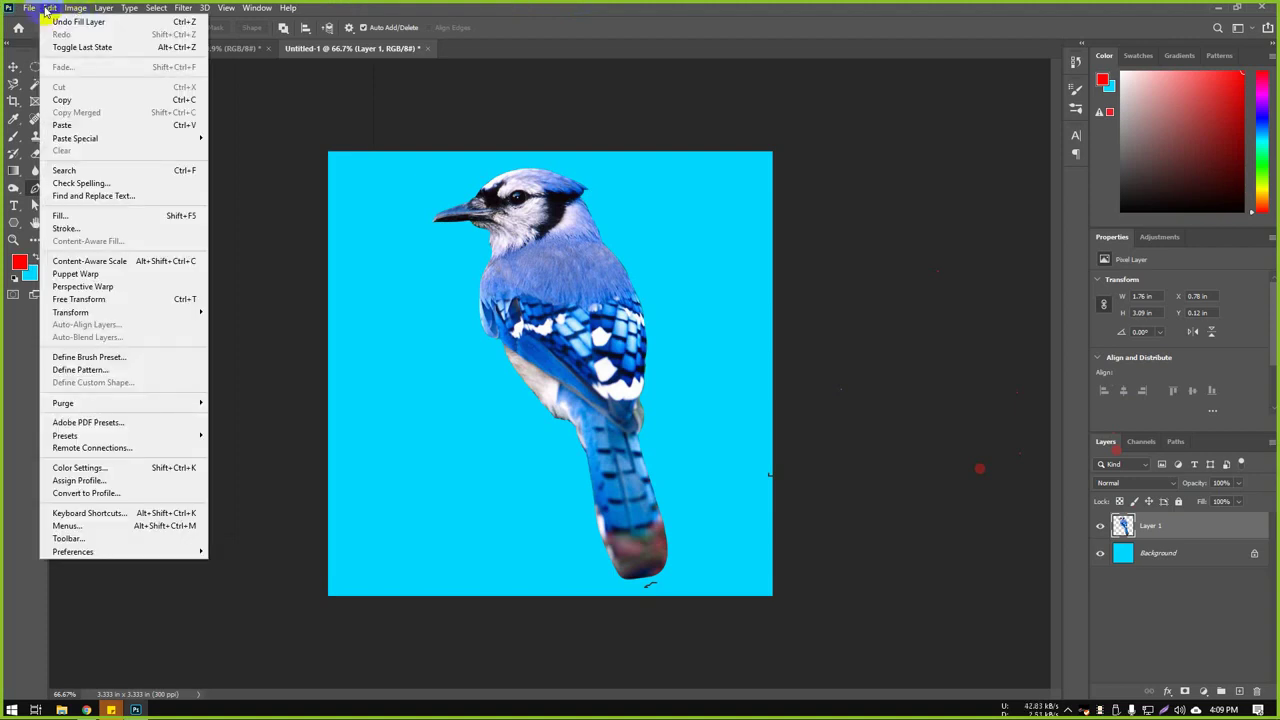
mouse_move(109, 313)
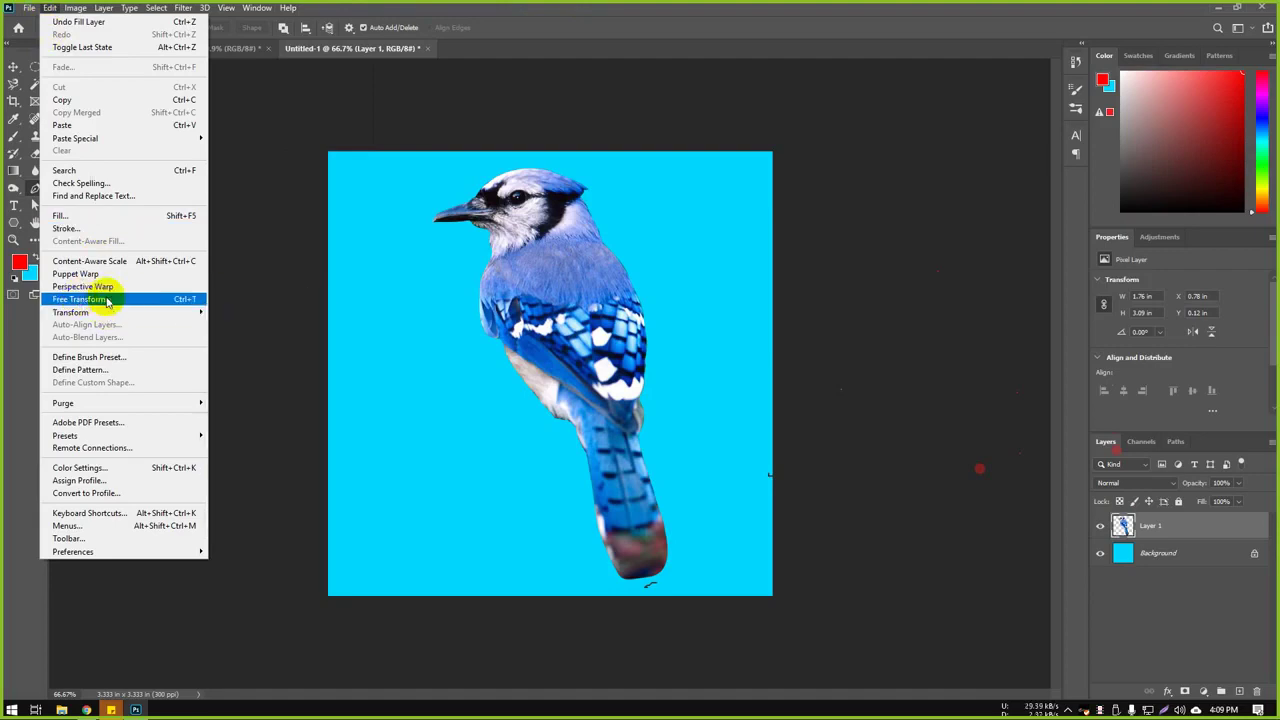
click(185, 300)
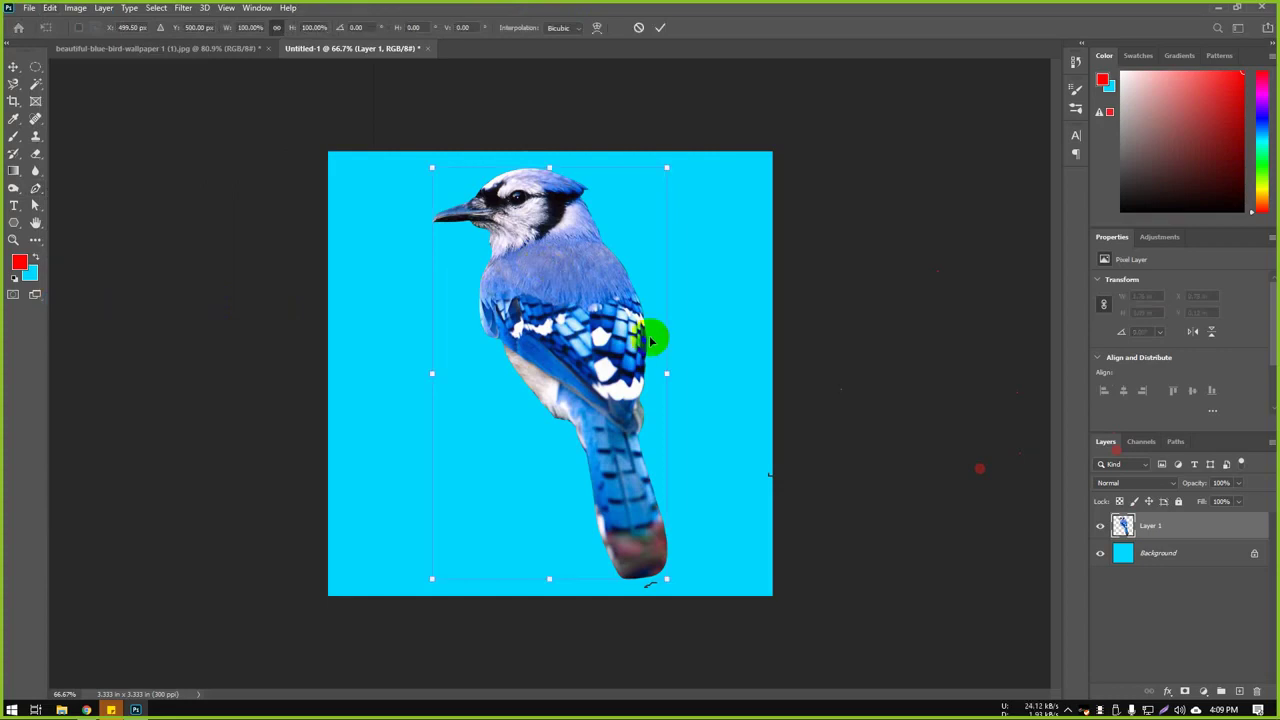
right_click(562, 288)
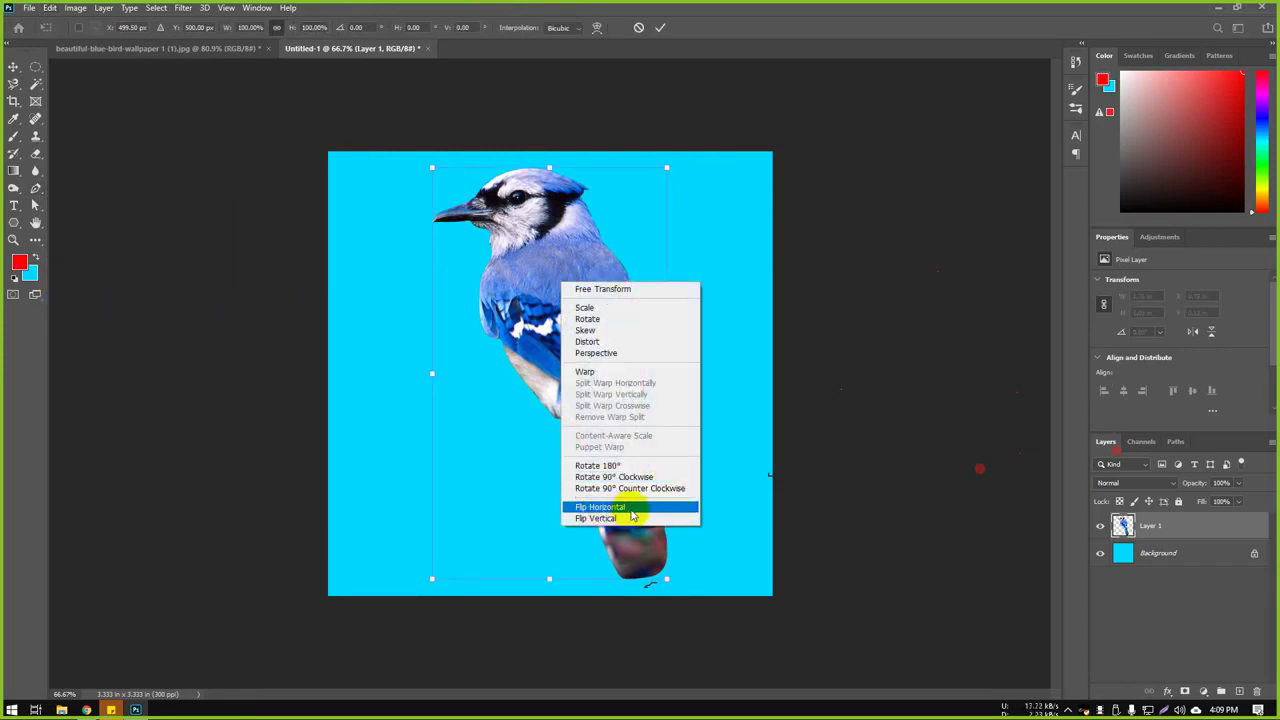
click(632, 510)
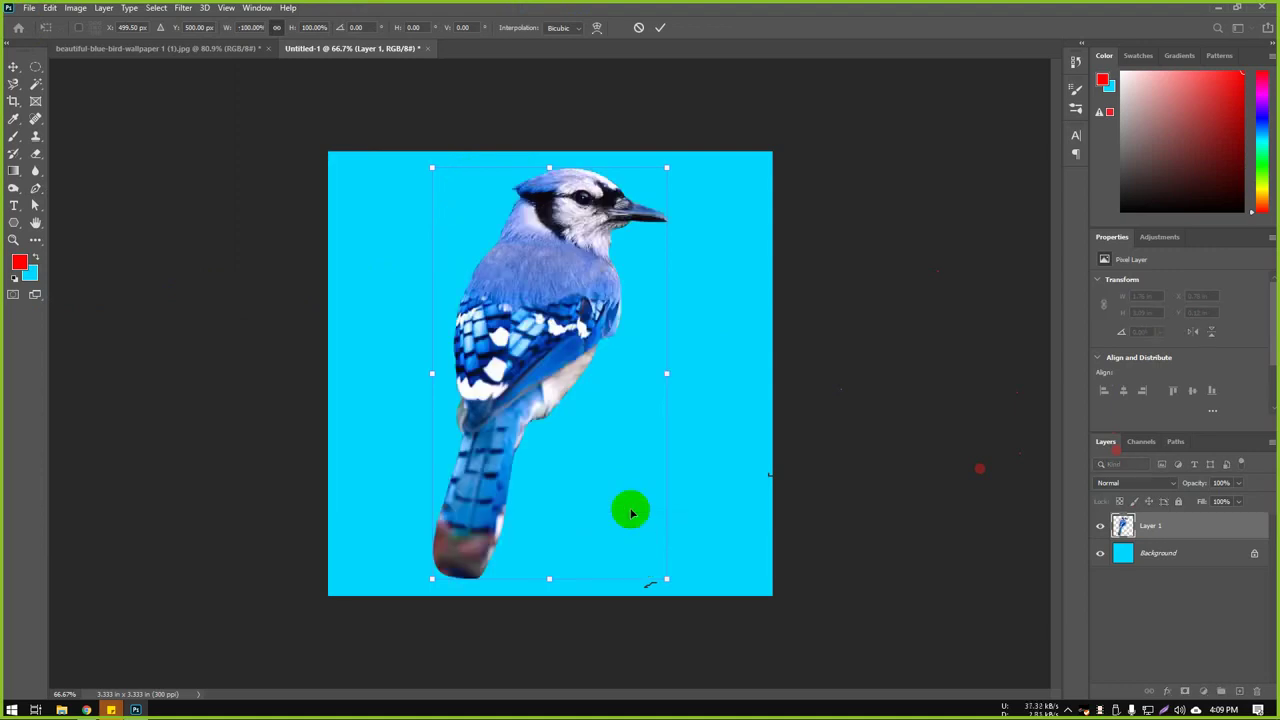
key(p)
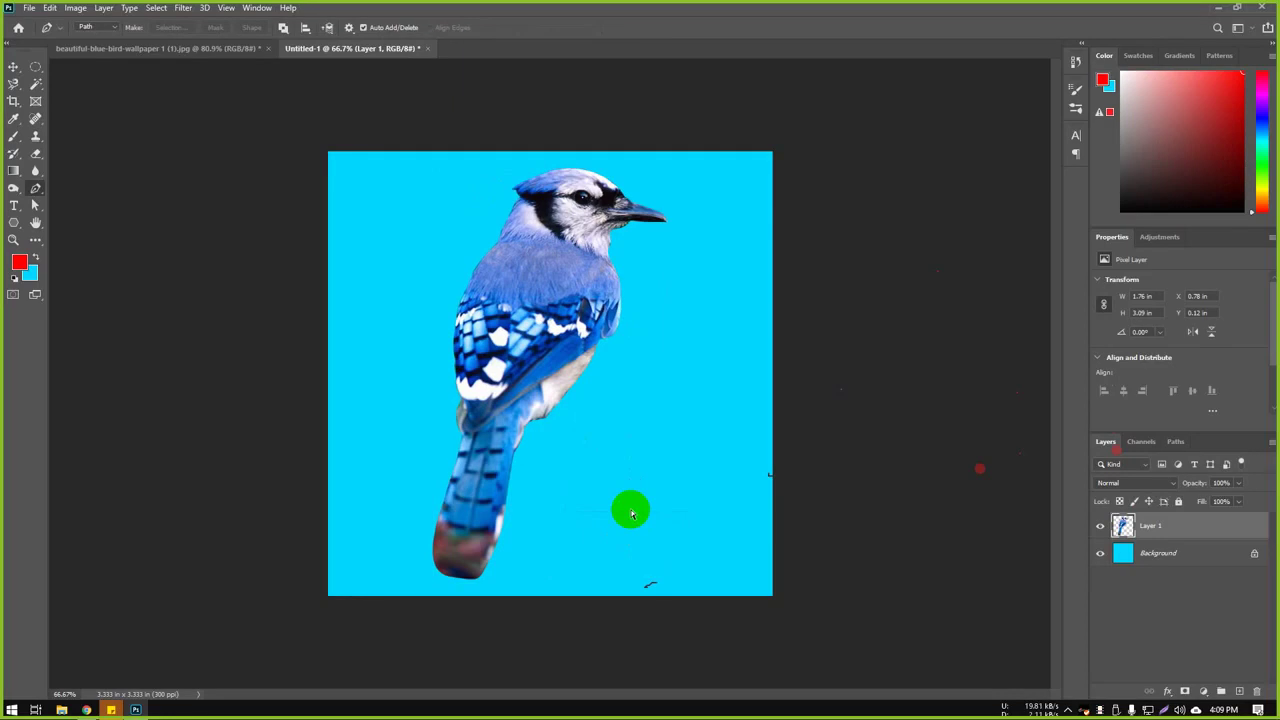
Step: Scale the bird layer down proportionally to about 84% around its centre, flipping it horizontally and back within the same transform
key(ctrl+t)
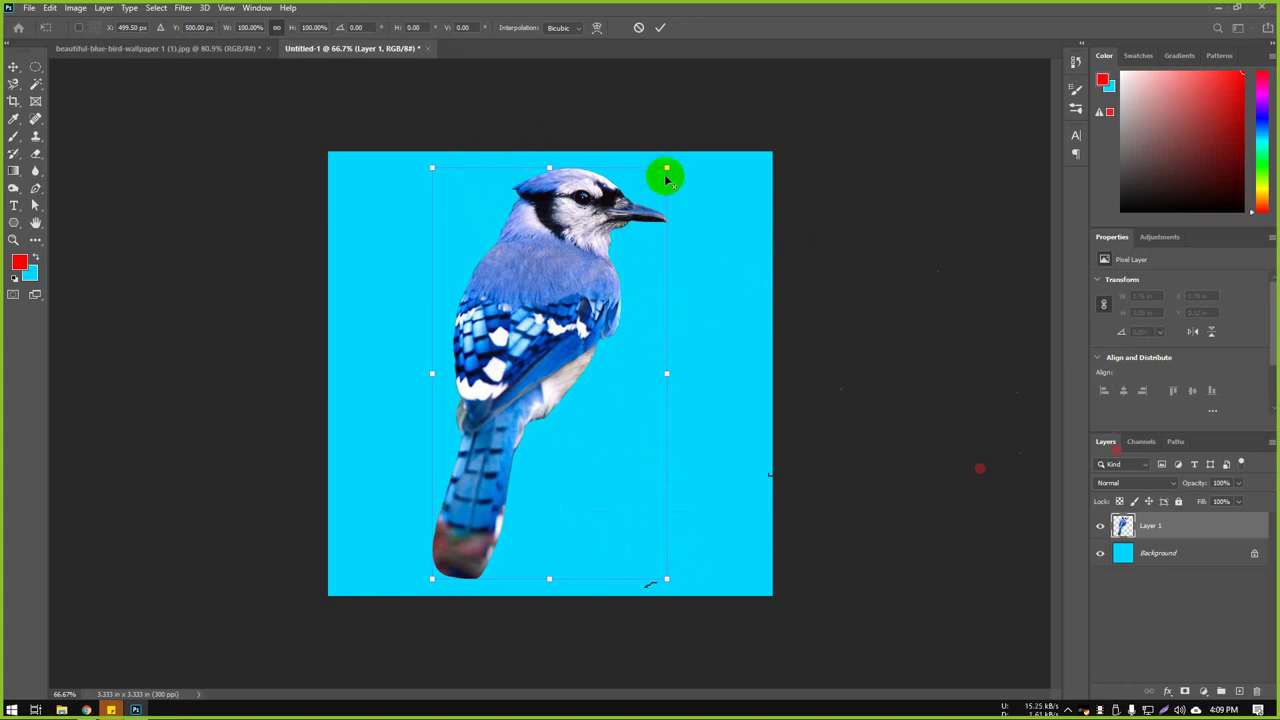
drag(667, 170, 651, 200)
right_click(601, 320)
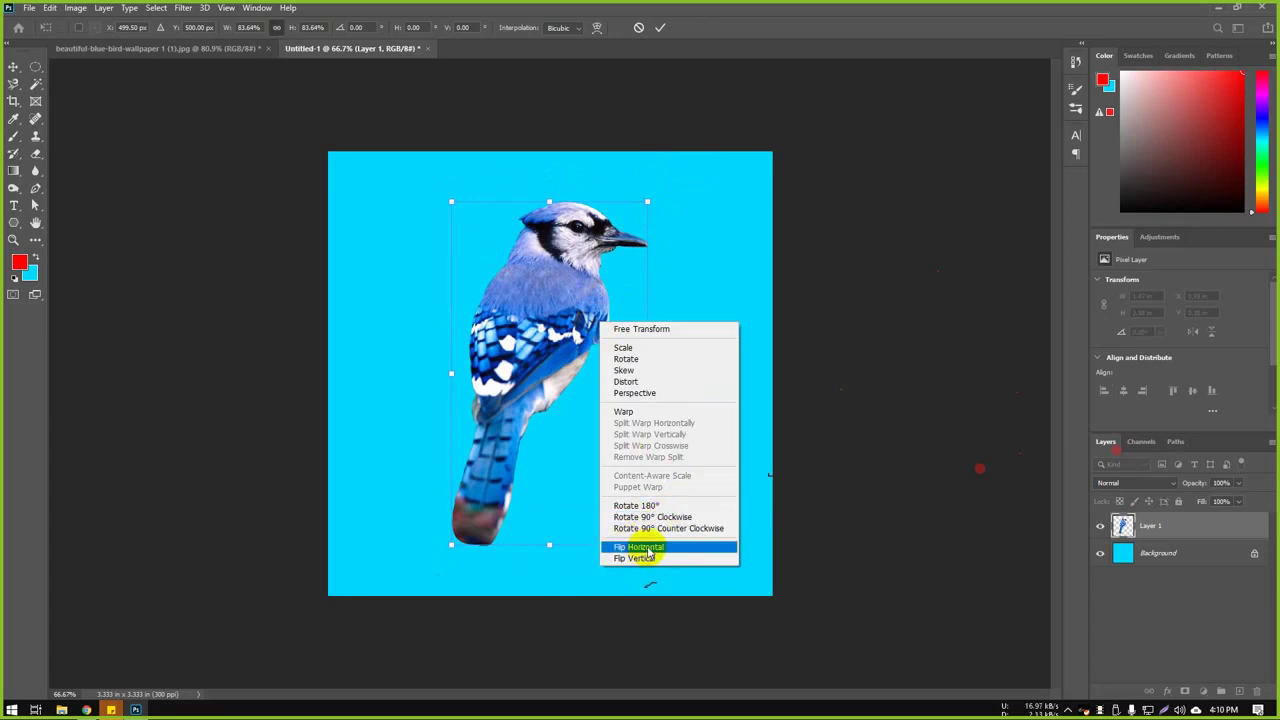
click(638, 548)
right_click(573, 329)
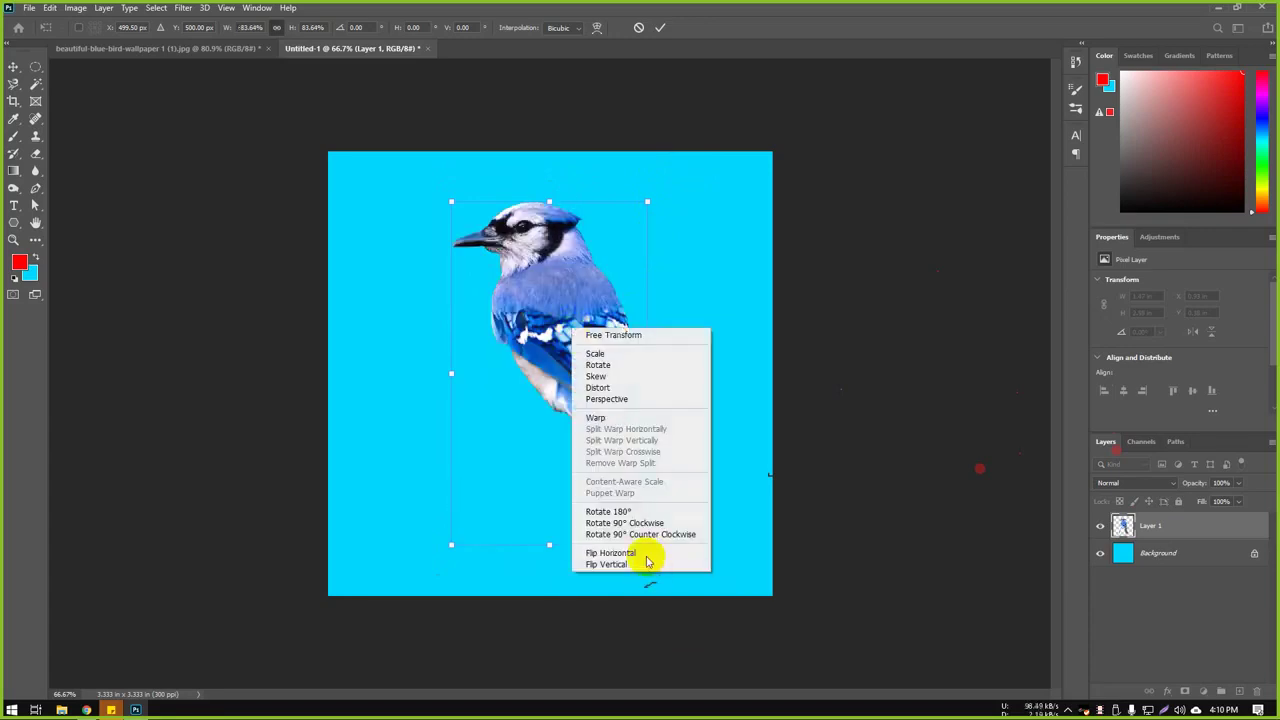
click(650, 554)
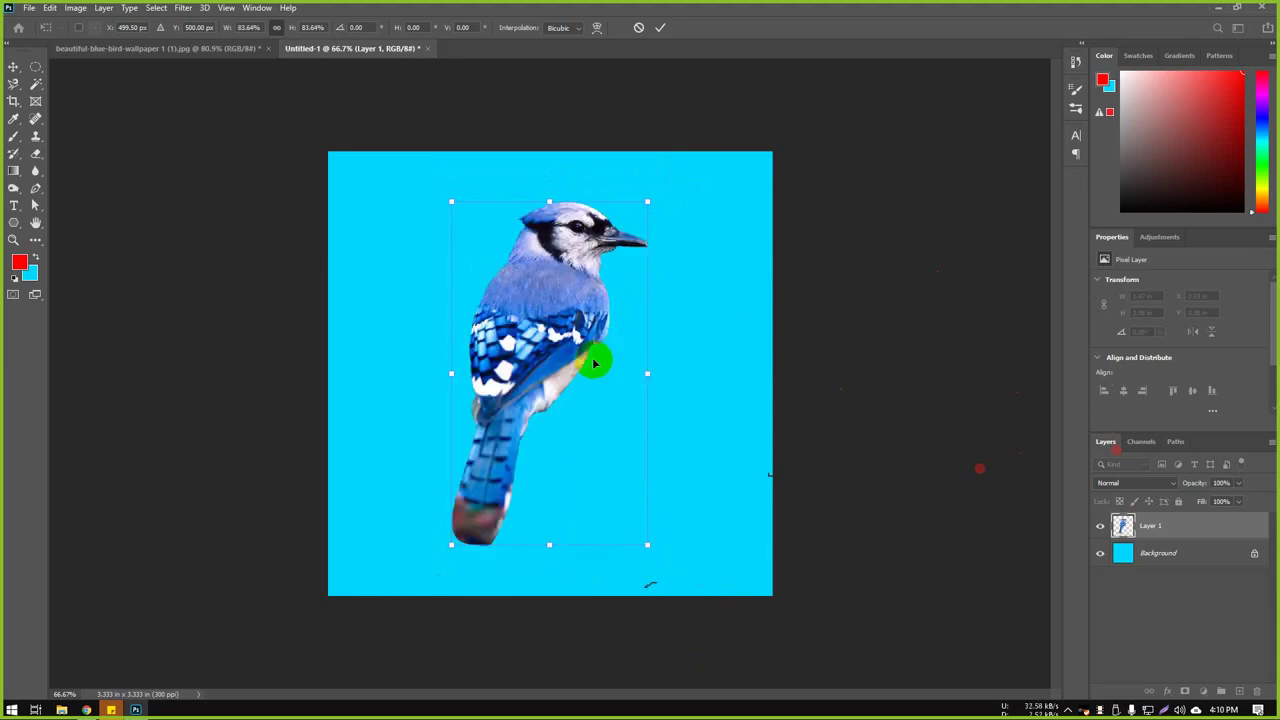
key(p)
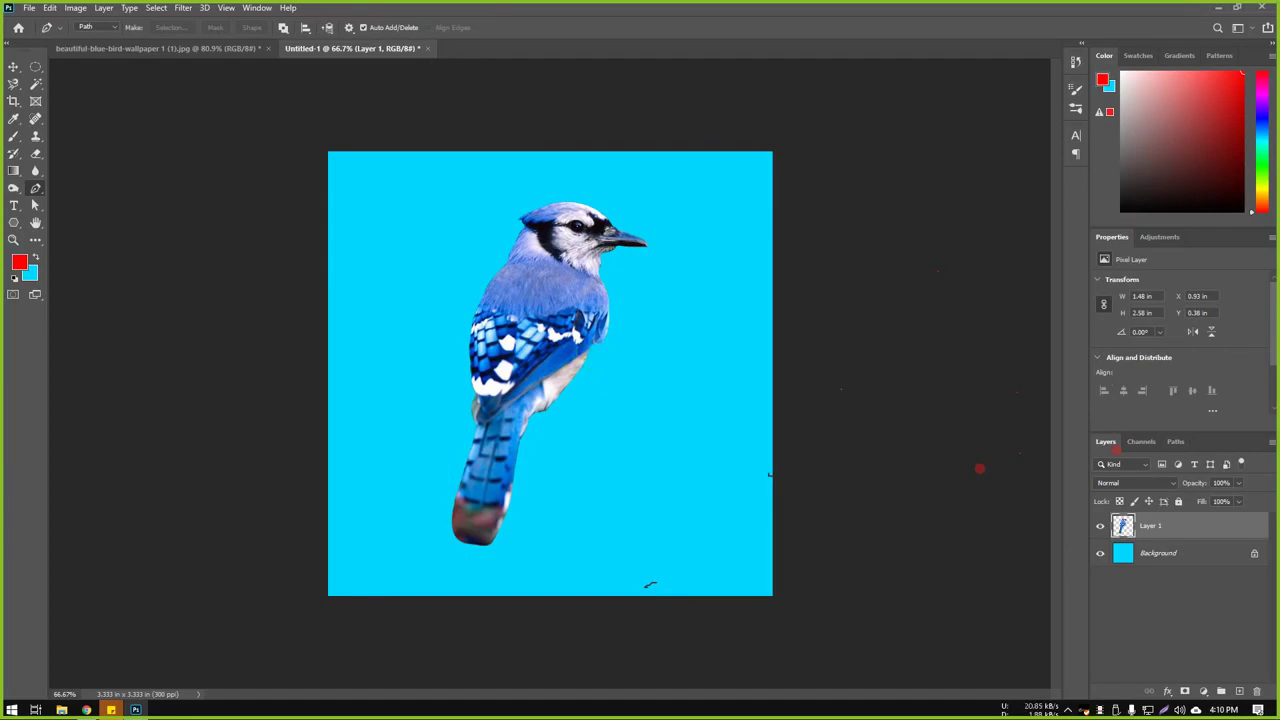
Step: Deselect the bird in the wallpaper photo and display its saved Work Path
click(190, 56)
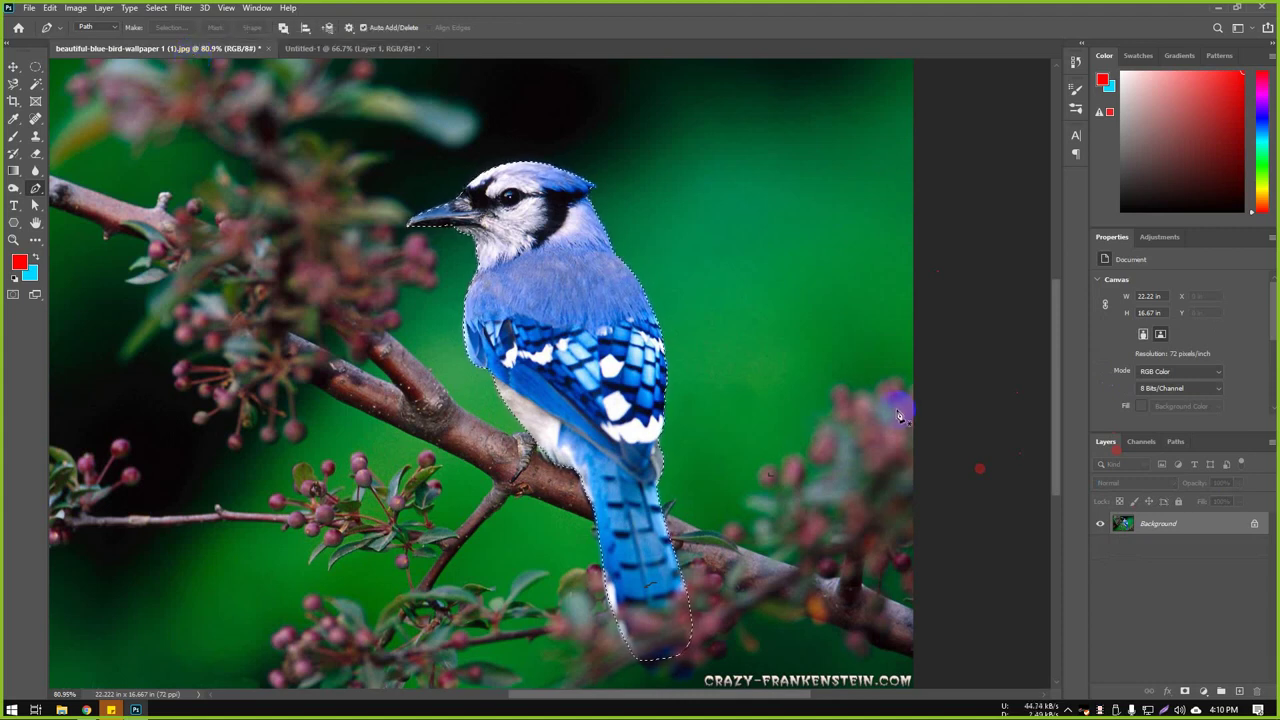
key(ctrl+d)
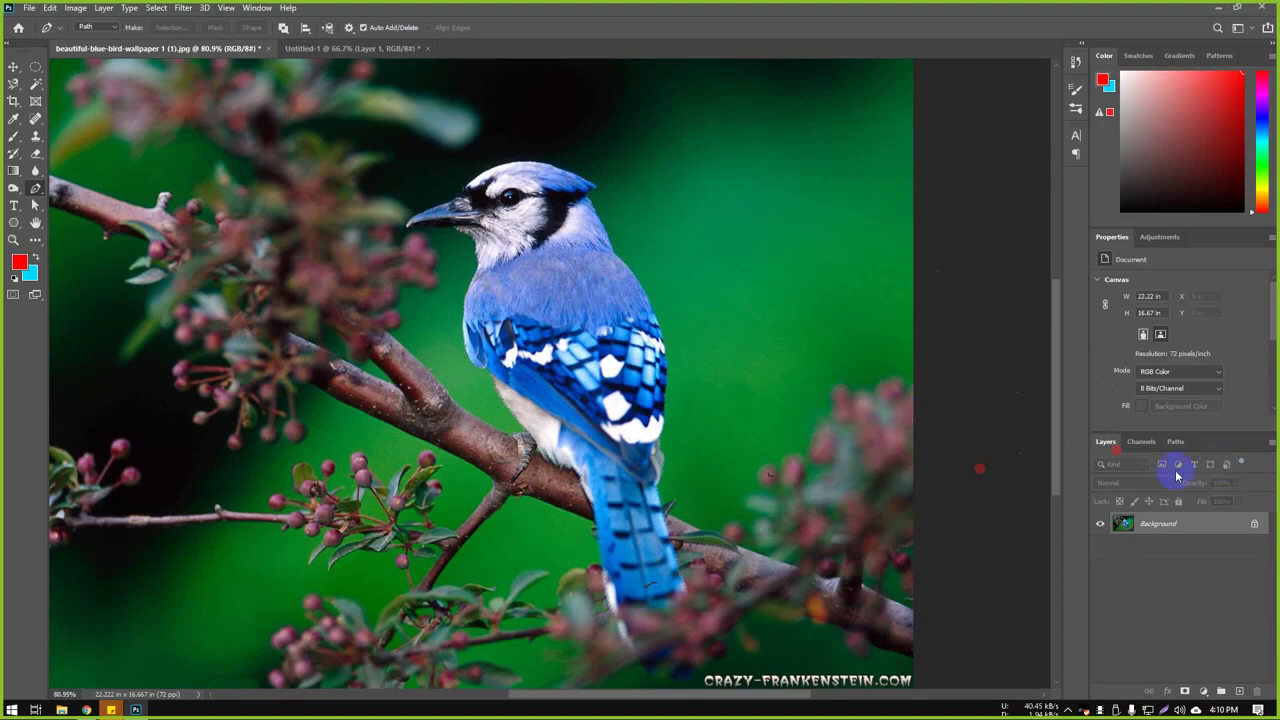
click(1155, 442)
click(1175, 442)
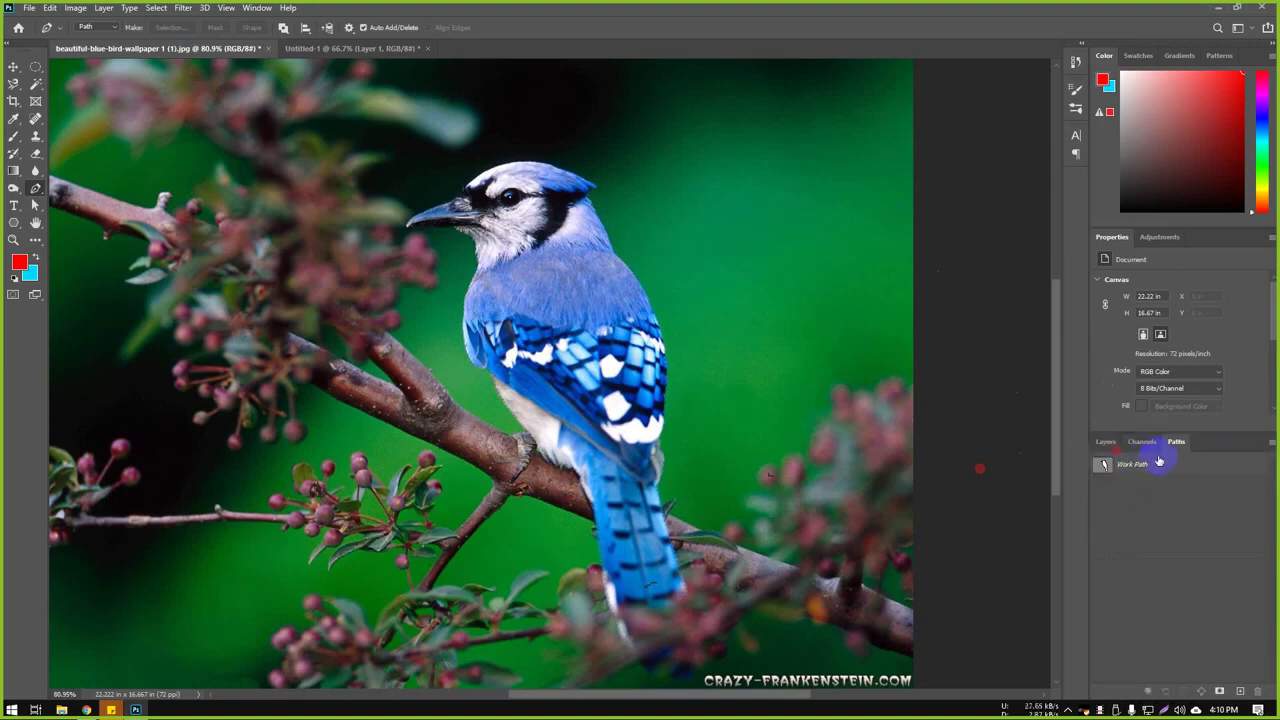
click(1146, 466)
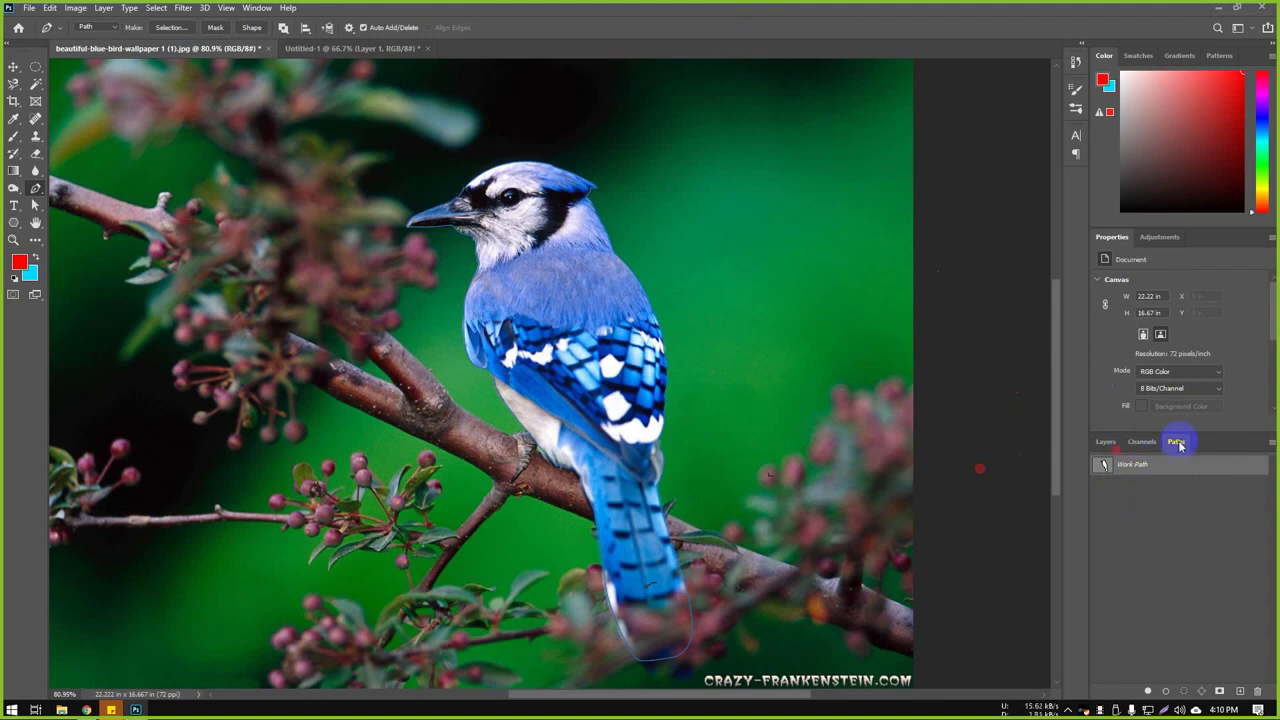
Step: Load the Work Path as a selection around the bird, deselect it, and show the path again
click(1106, 467)
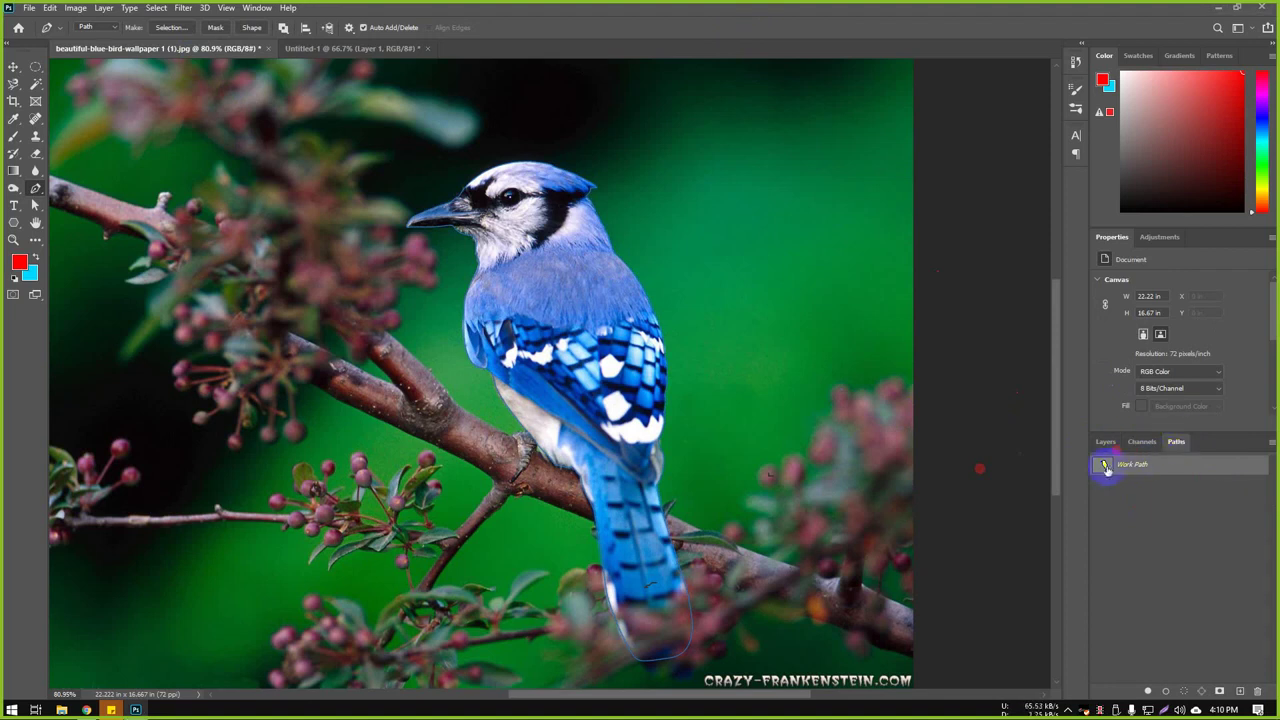
click(1137, 466)
ctrl+click(1106, 466)
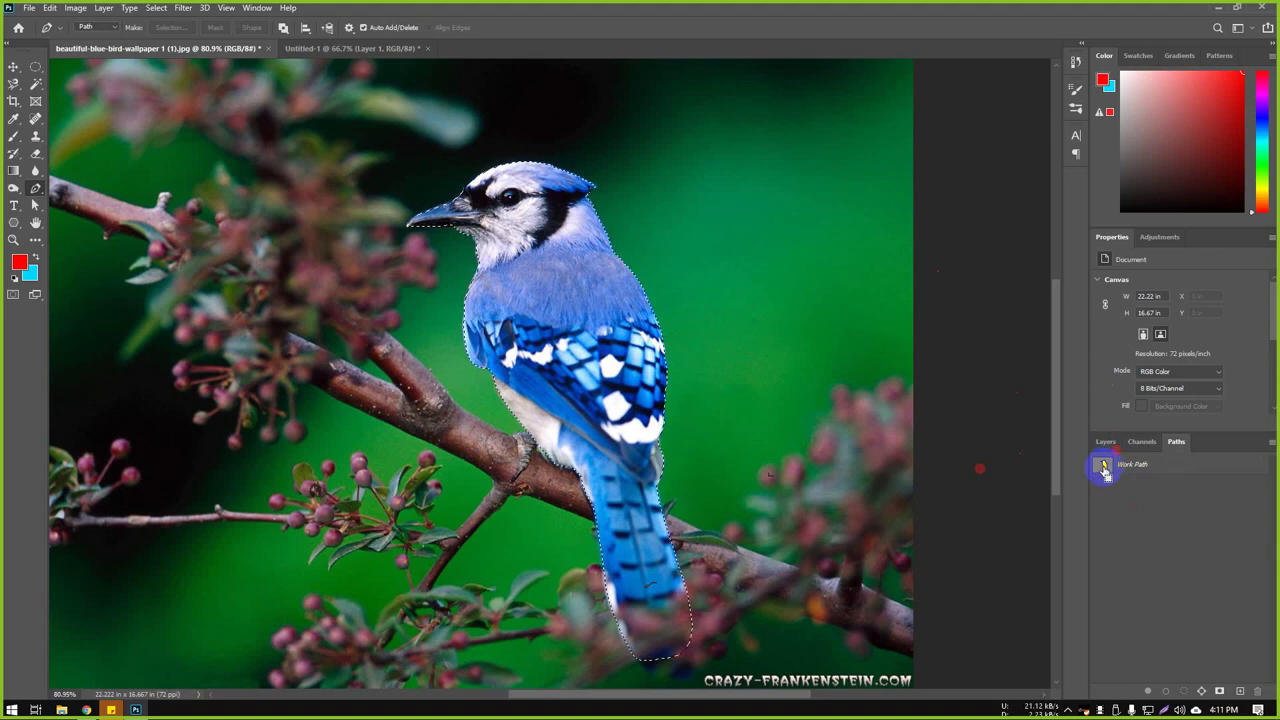
key(ctrl+d)
click(1105, 467)
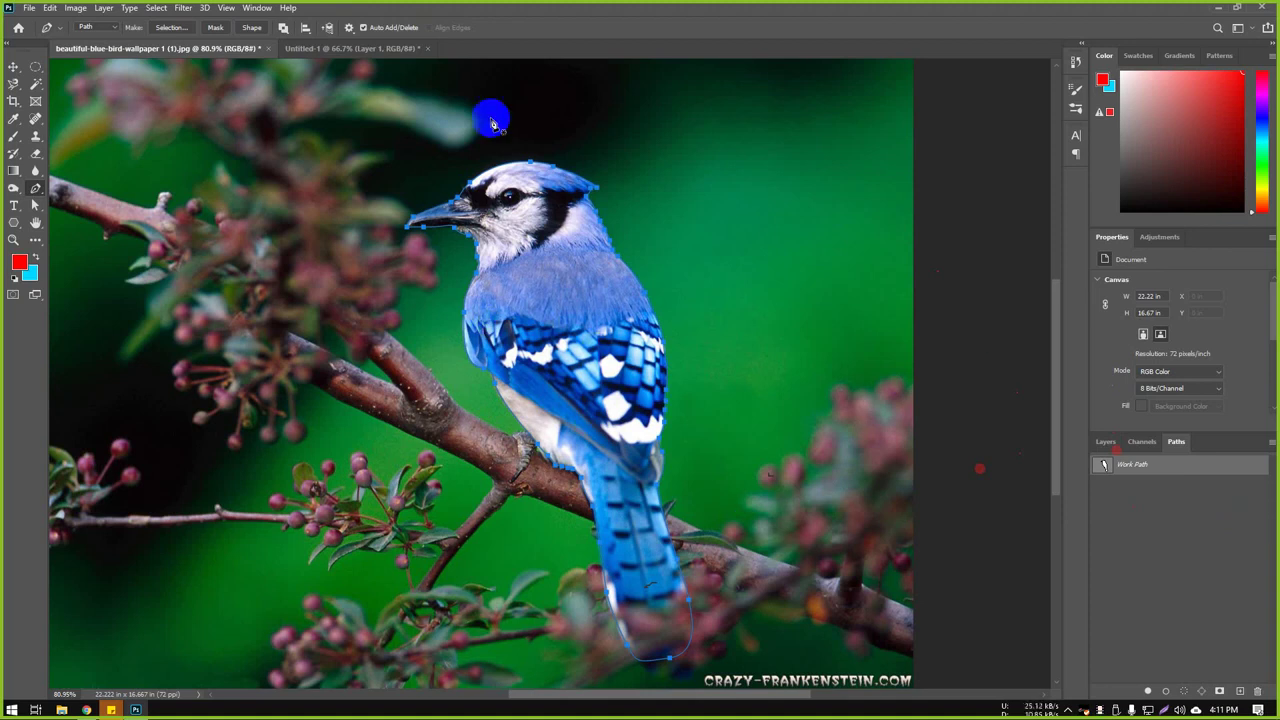
click(518, 205)
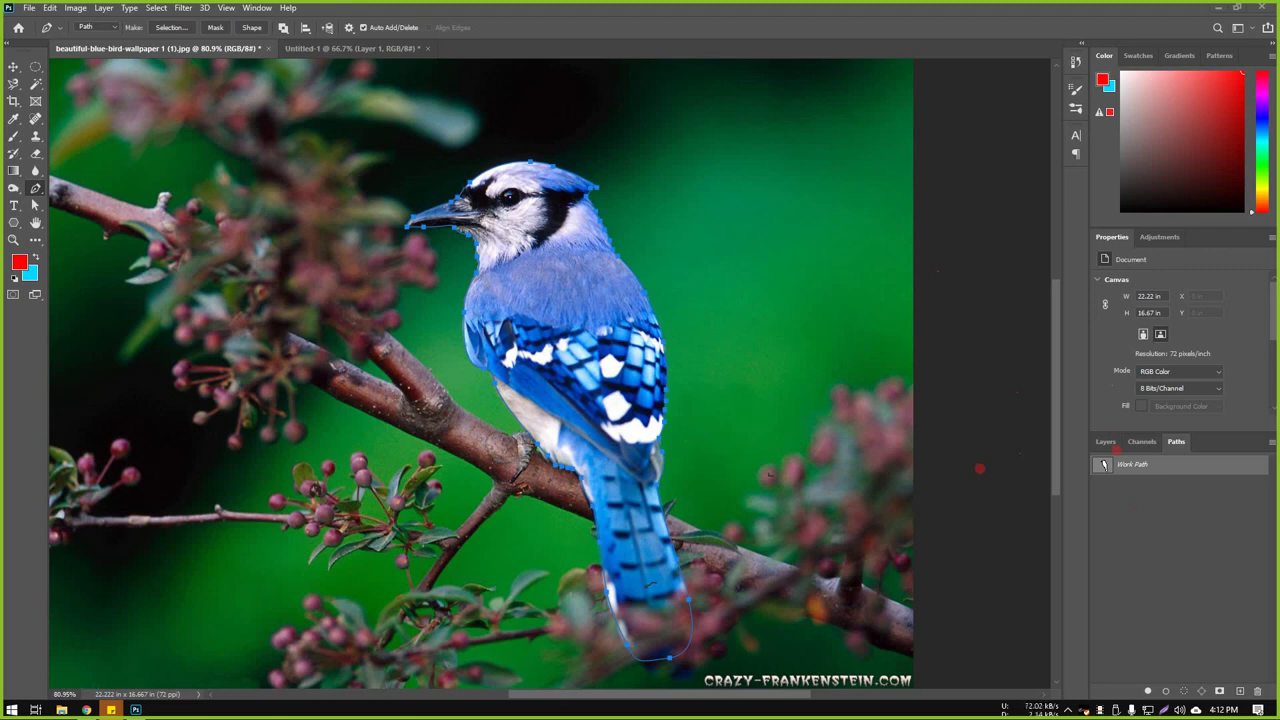
click(1134, 523)
click(1120, 474)
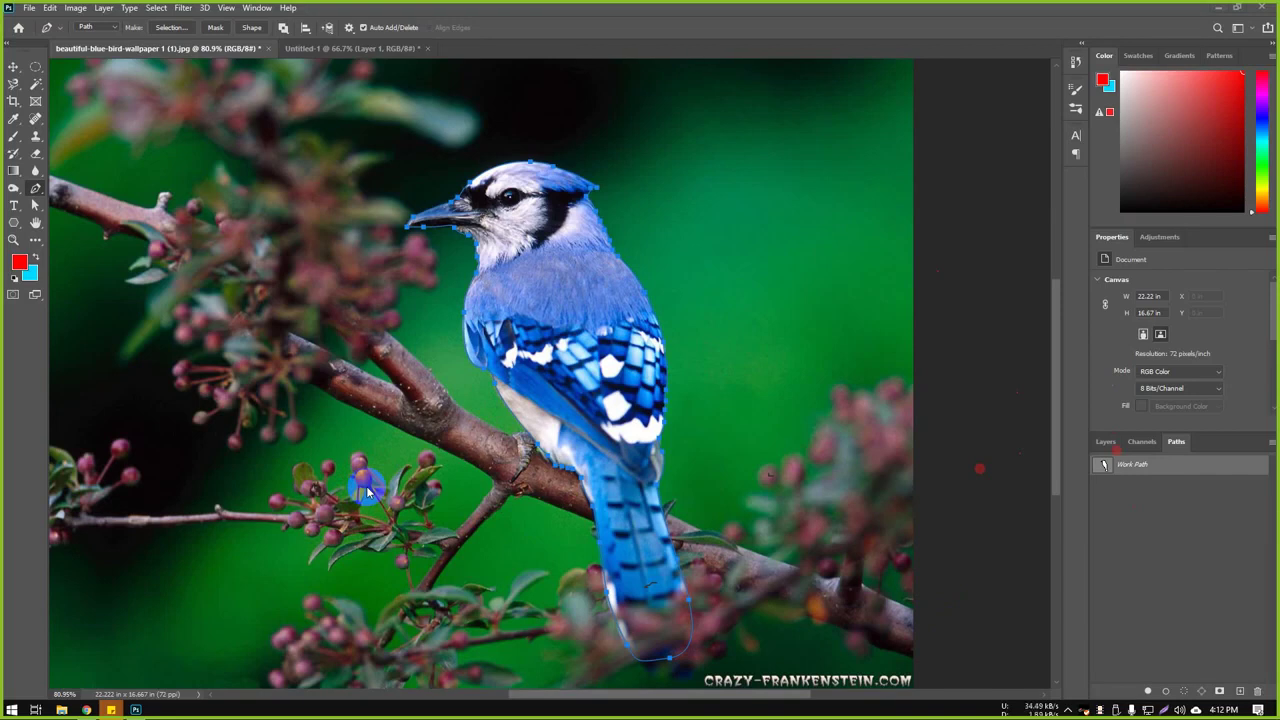
Step: Bring back the wallpaper photo's layer list and activate the Direct Selection Tool
click(1102, 445)
key(v)
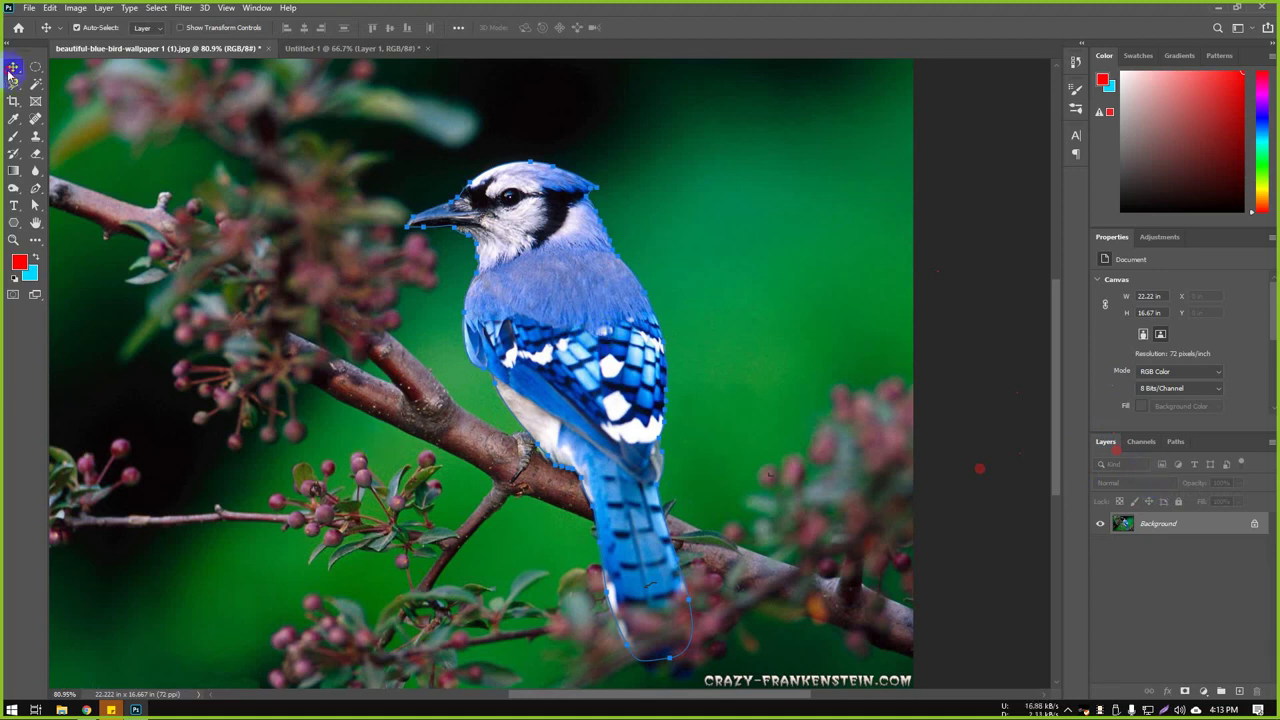
click(38, 207)
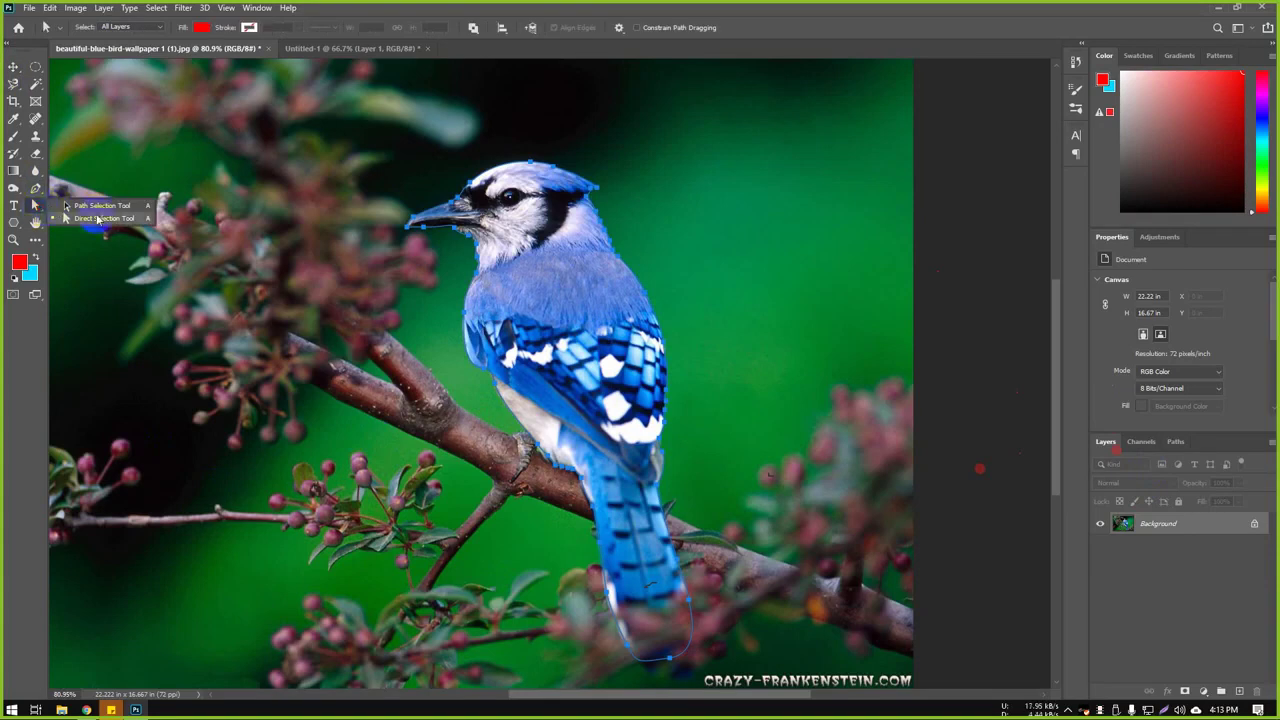
click(38, 207)
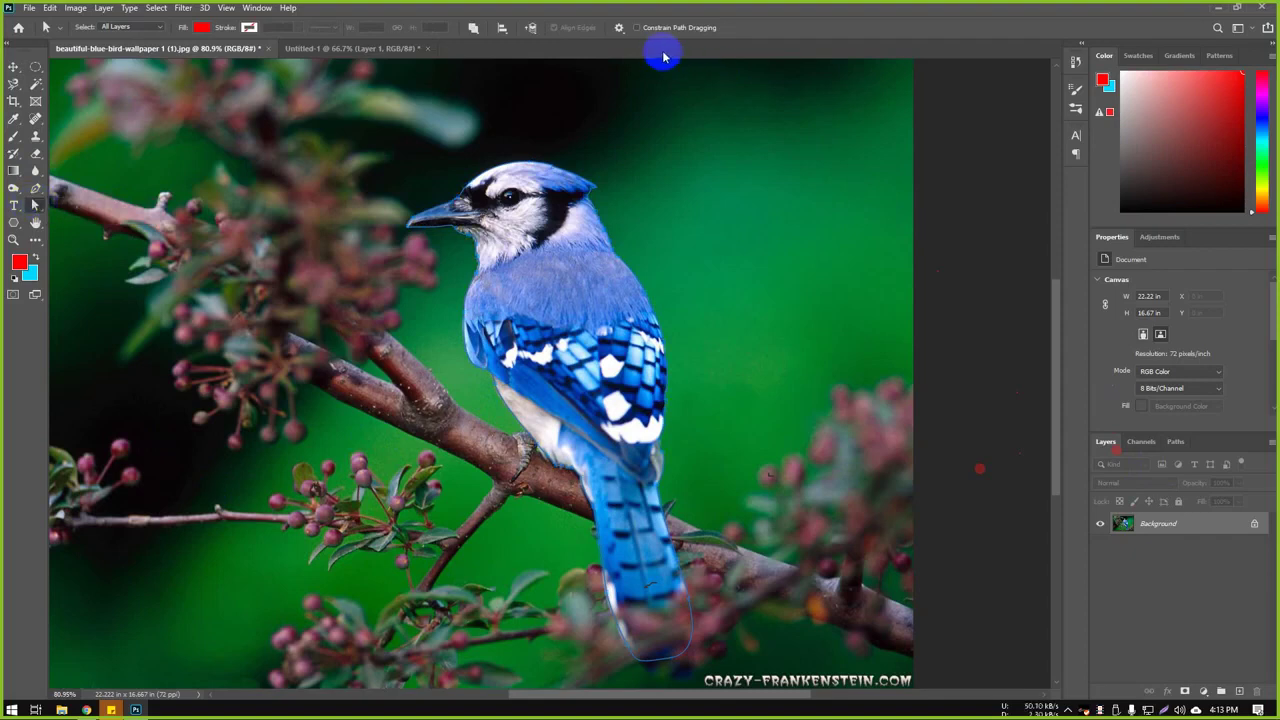
key(ctrl+n)
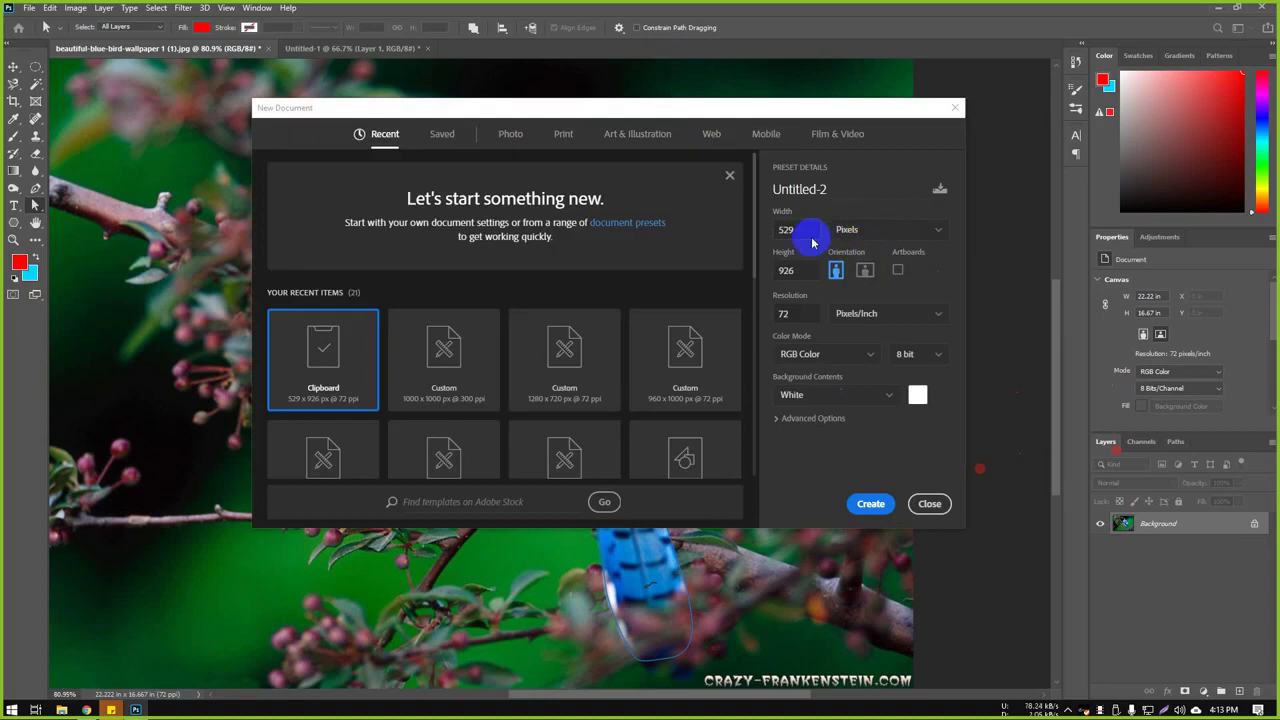
double_click(812, 242)
text(10)
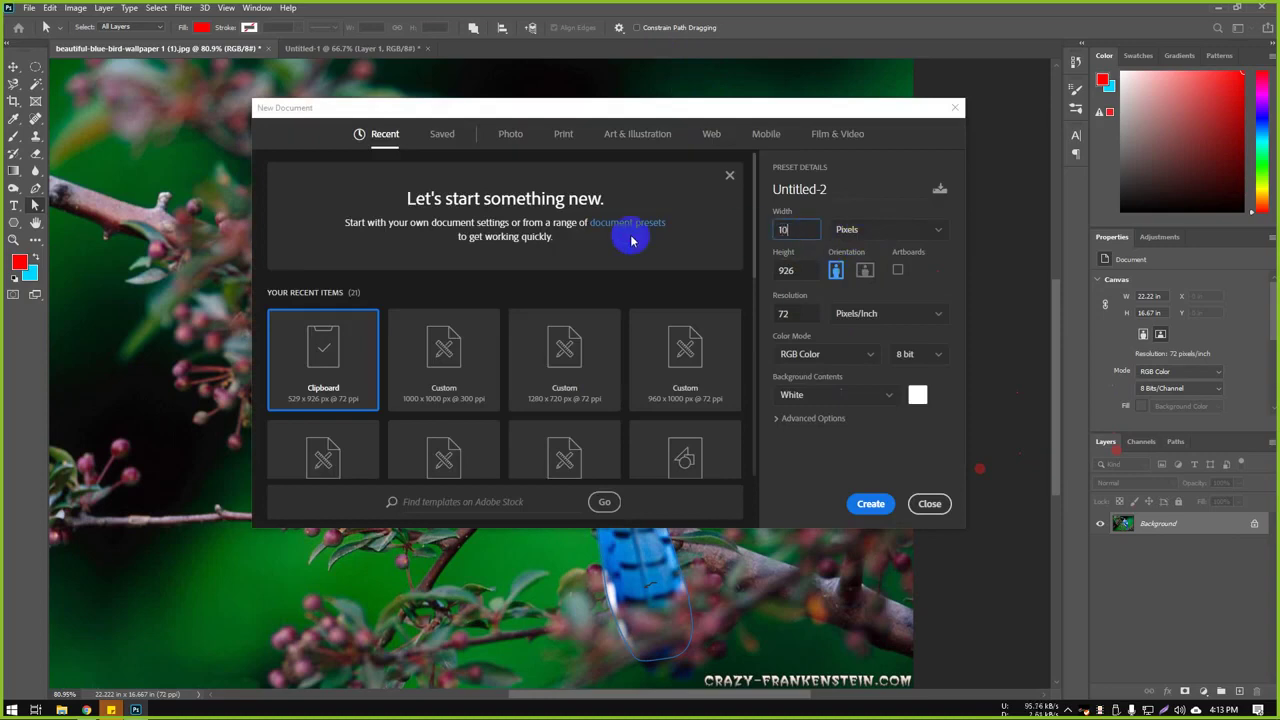
text(00)
key(Tab)
text(10)
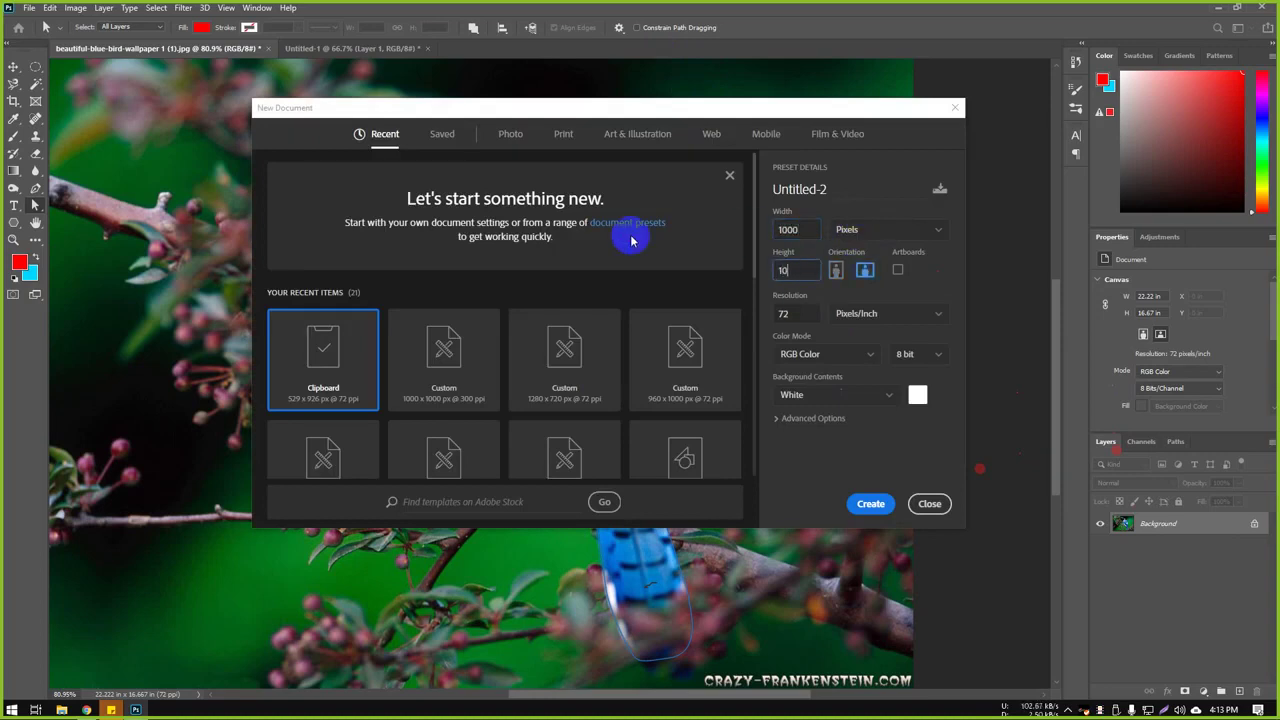
text(0)
key(Escape)
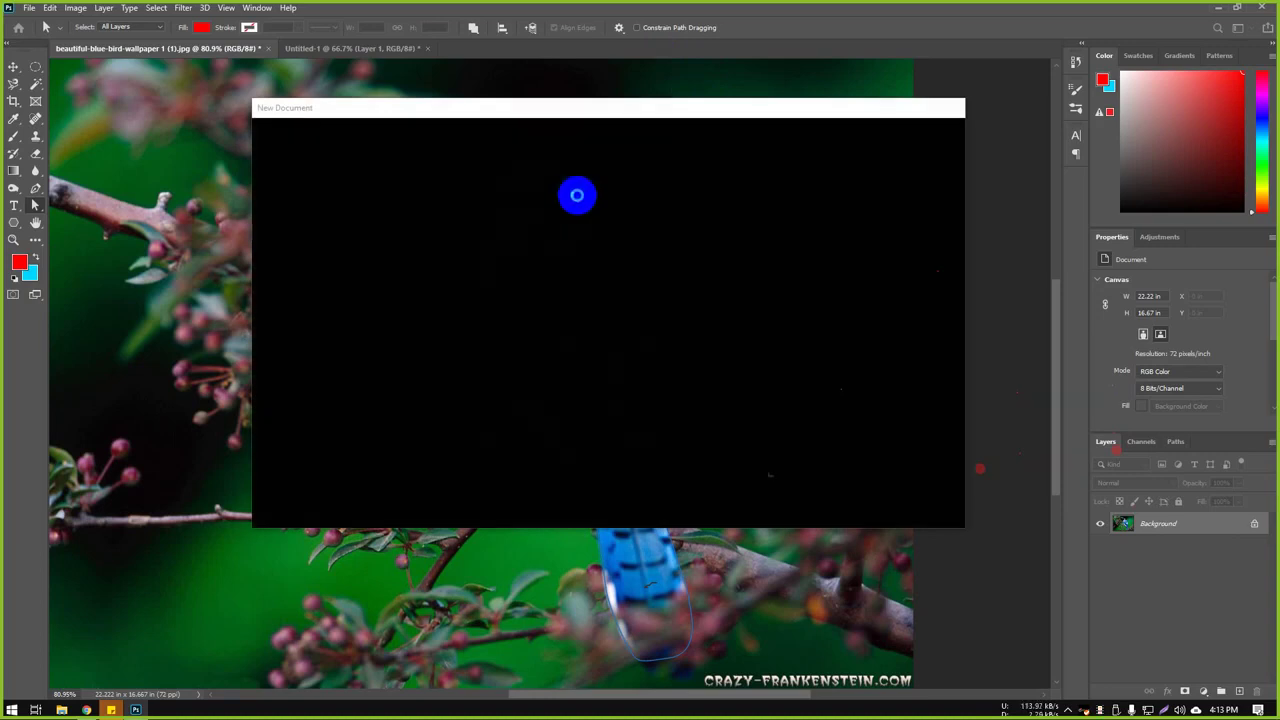
Step: Hide the bird on Layer 1 in the cyan document and activate the Move tool
click(346, 48)
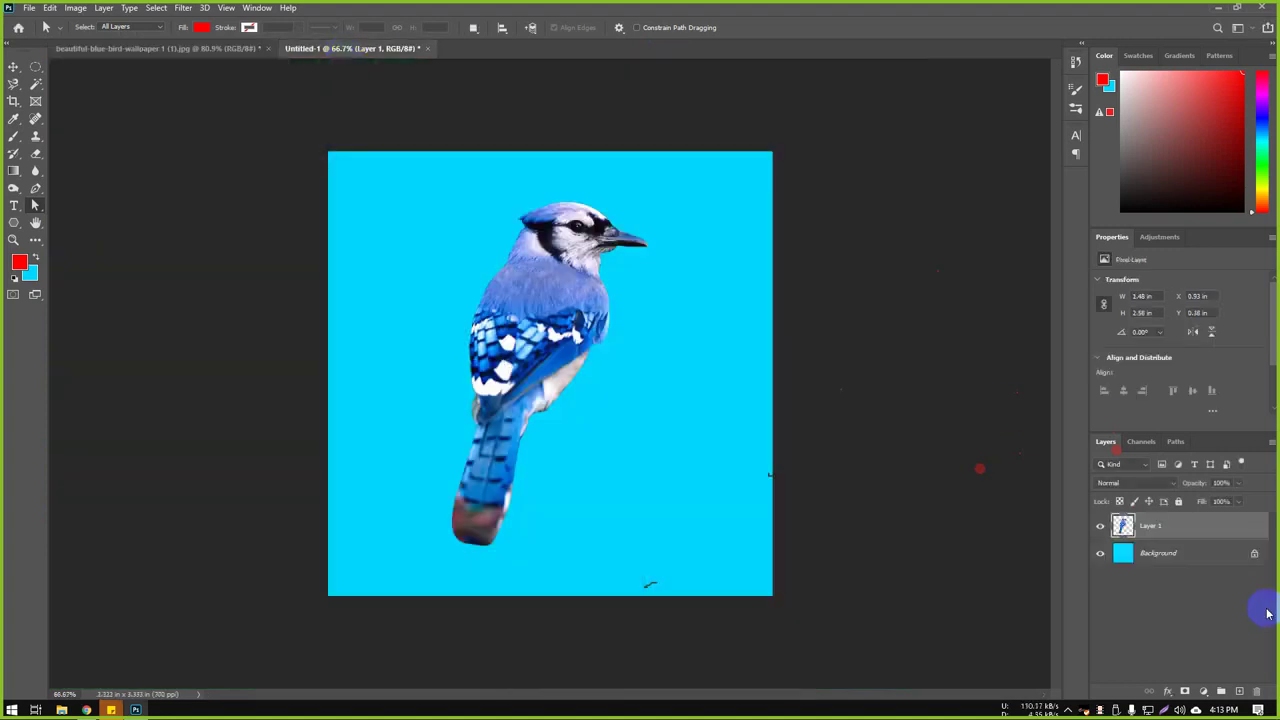
click(1100, 526)
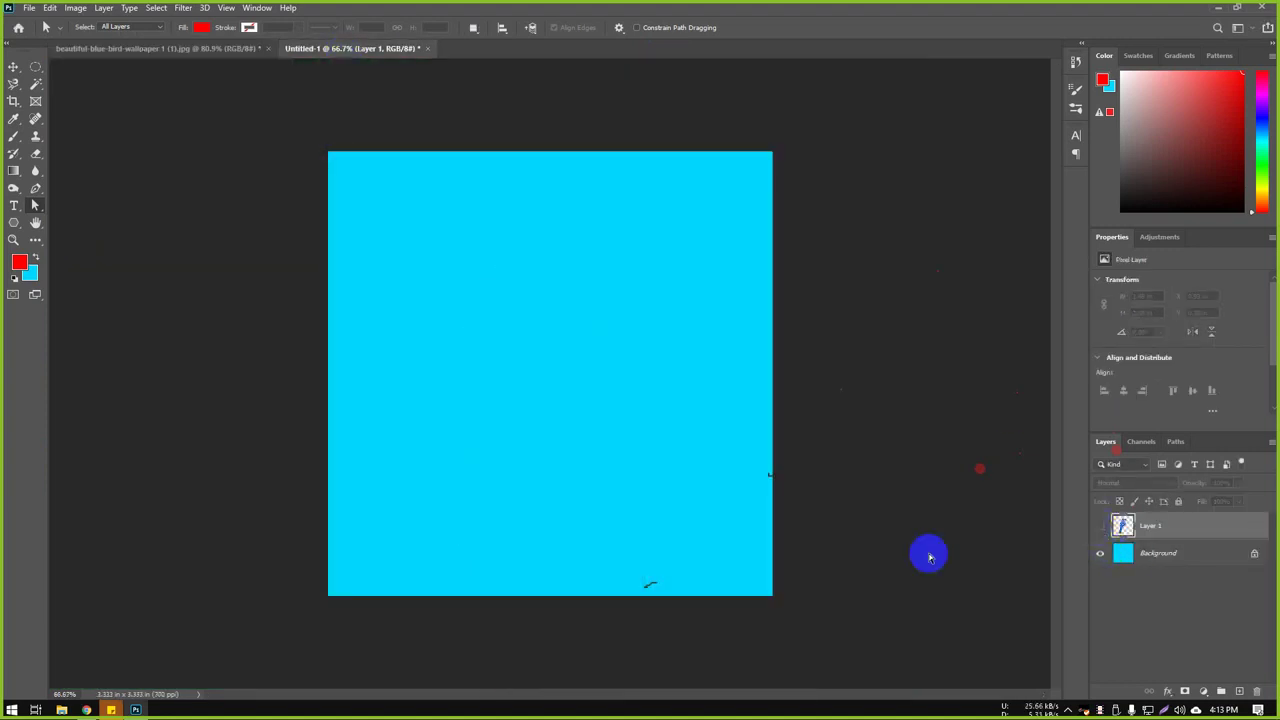
key(z)
click(663, 462)
key(v)
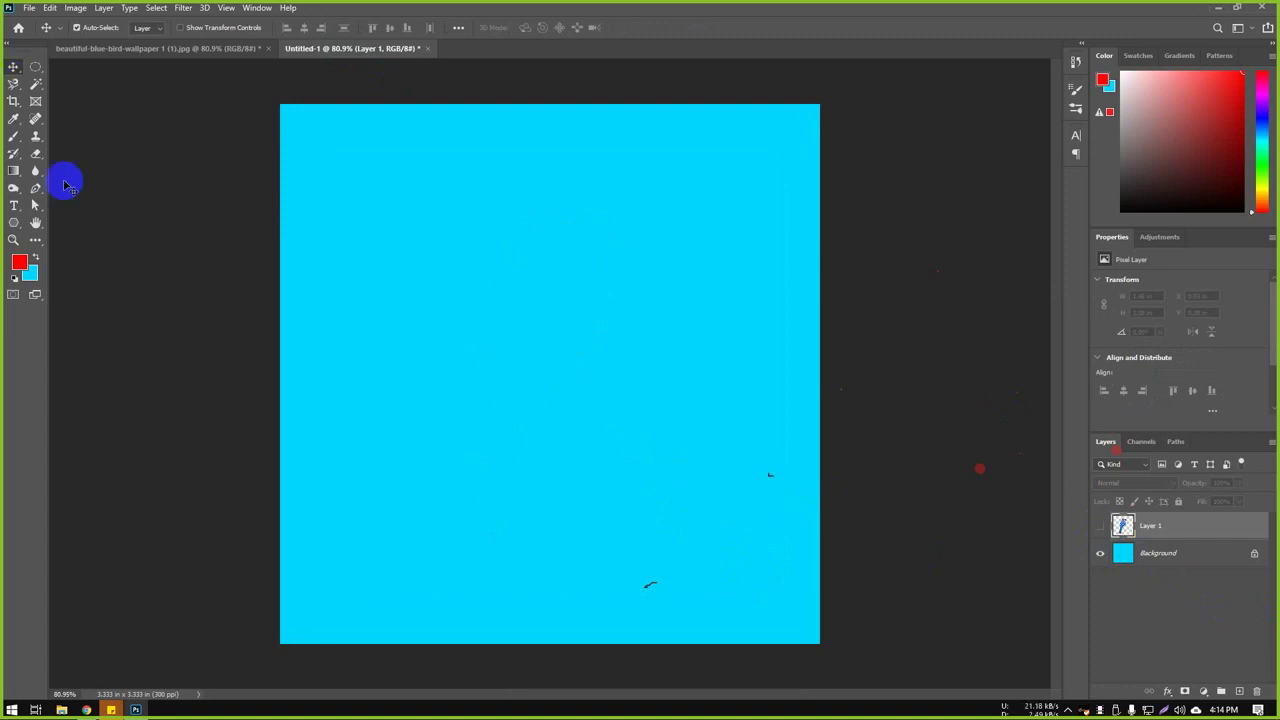
Step: Draw a red square about 179 px wide in the upper-left area of the cyan canvas with the Rectangle Tool
click(20, 225)
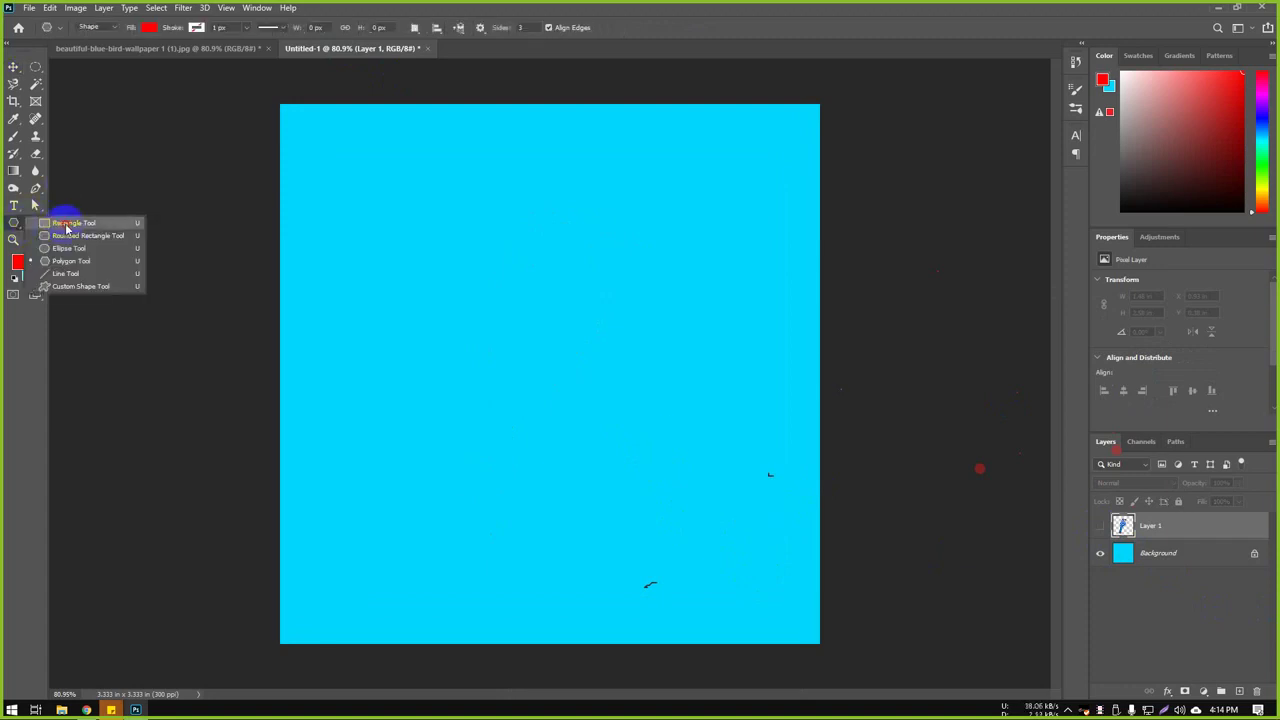
click(66, 228)
drag(370, 201, 481, 297)
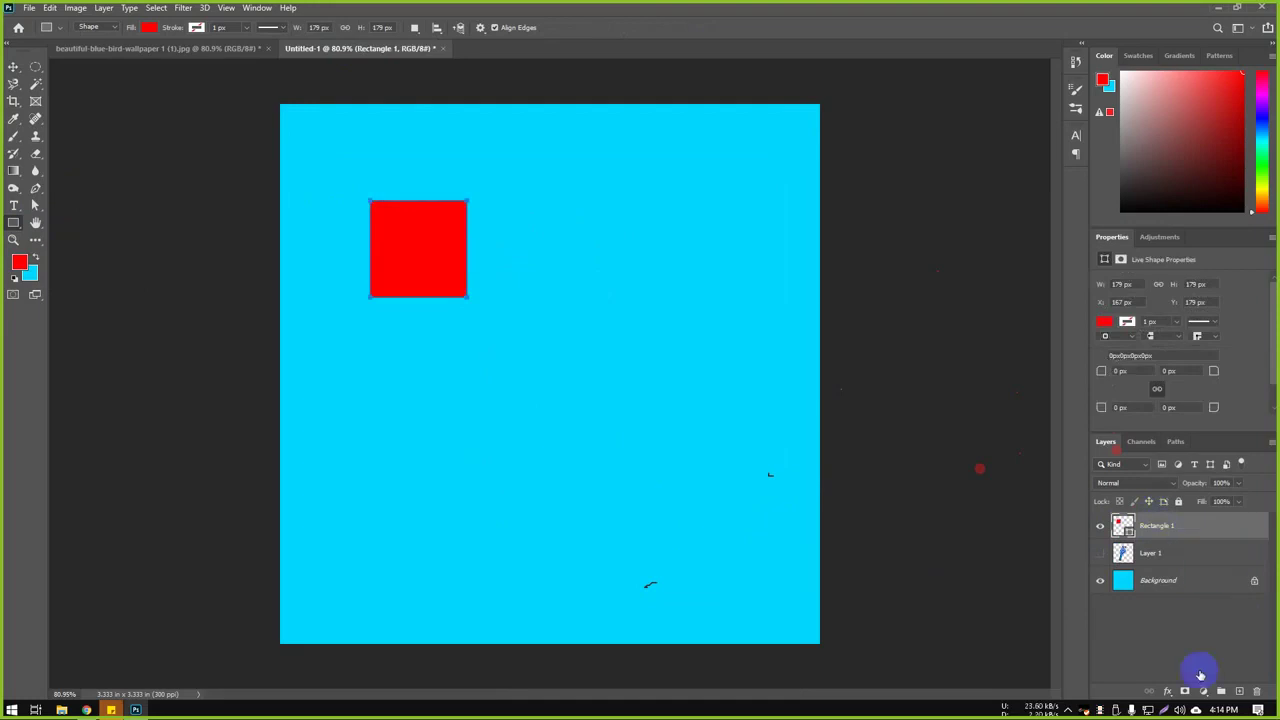
Step: On a new layer, draw a rounded square about 175 px wide beside the red square and fill it with cyan
click(1240, 692)
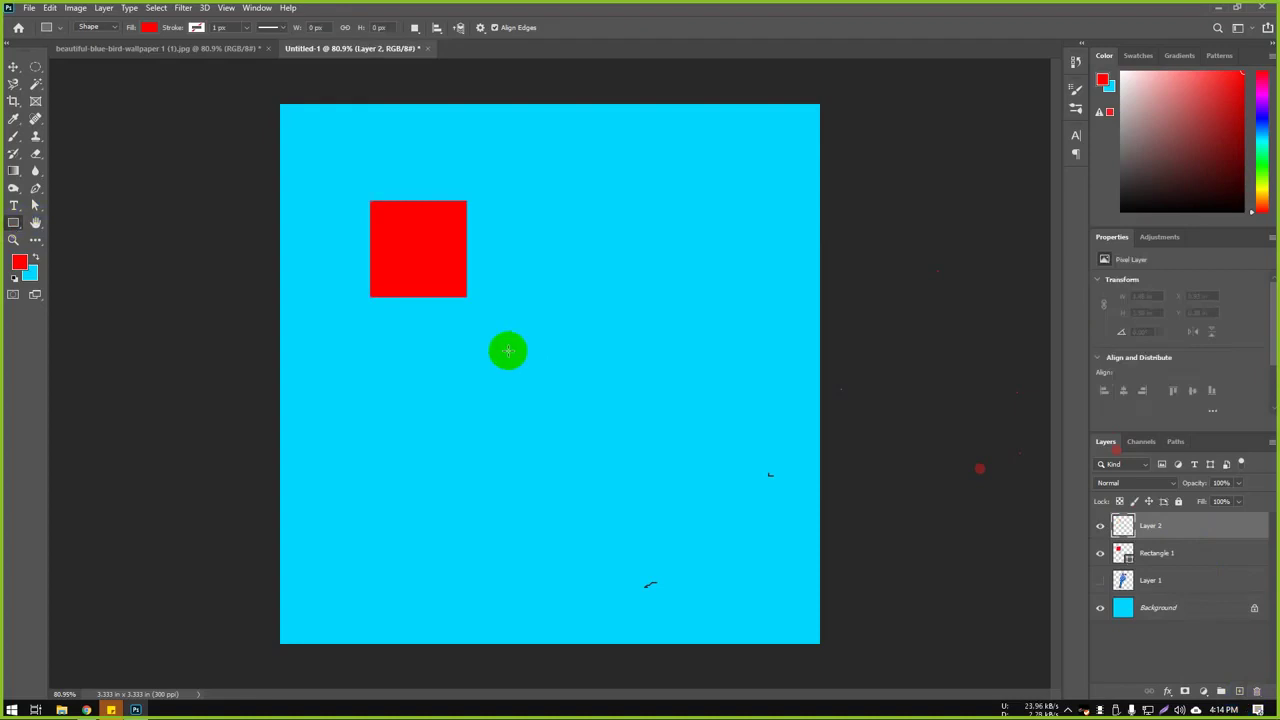
right_click(13, 223)
click(80, 235)
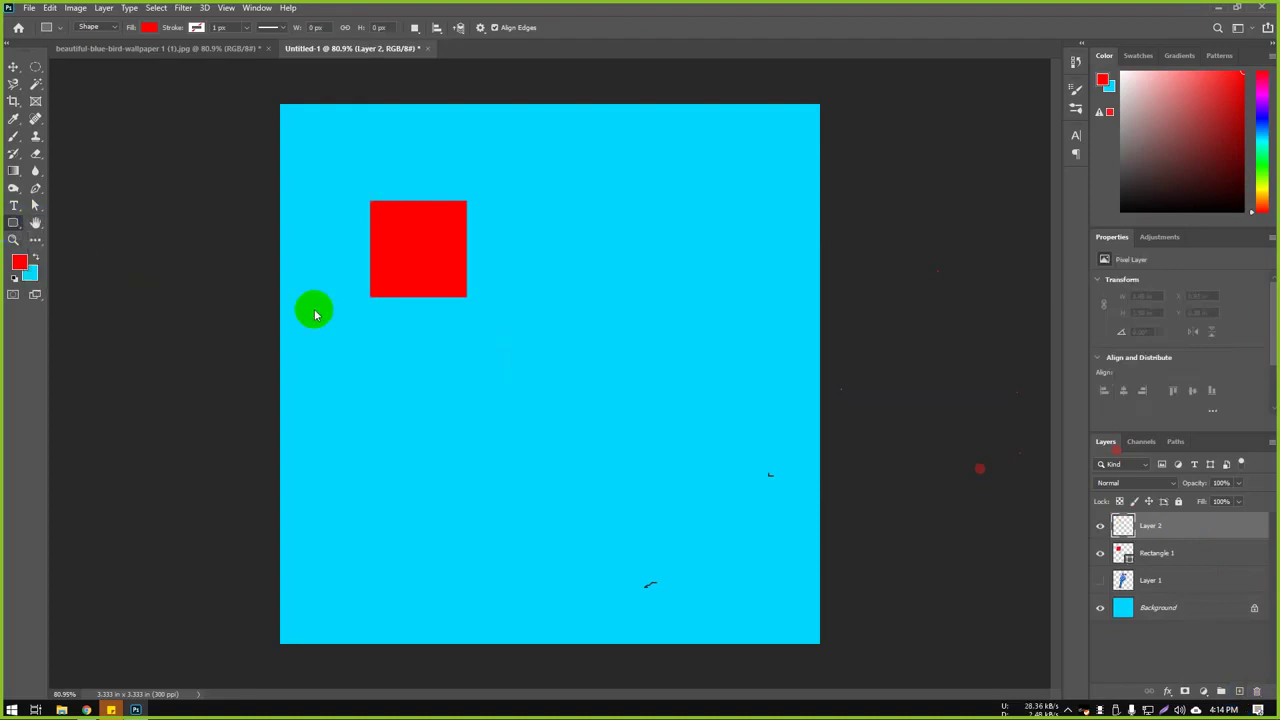
drag(597, 201, 708, 295)
click(1105, 321)
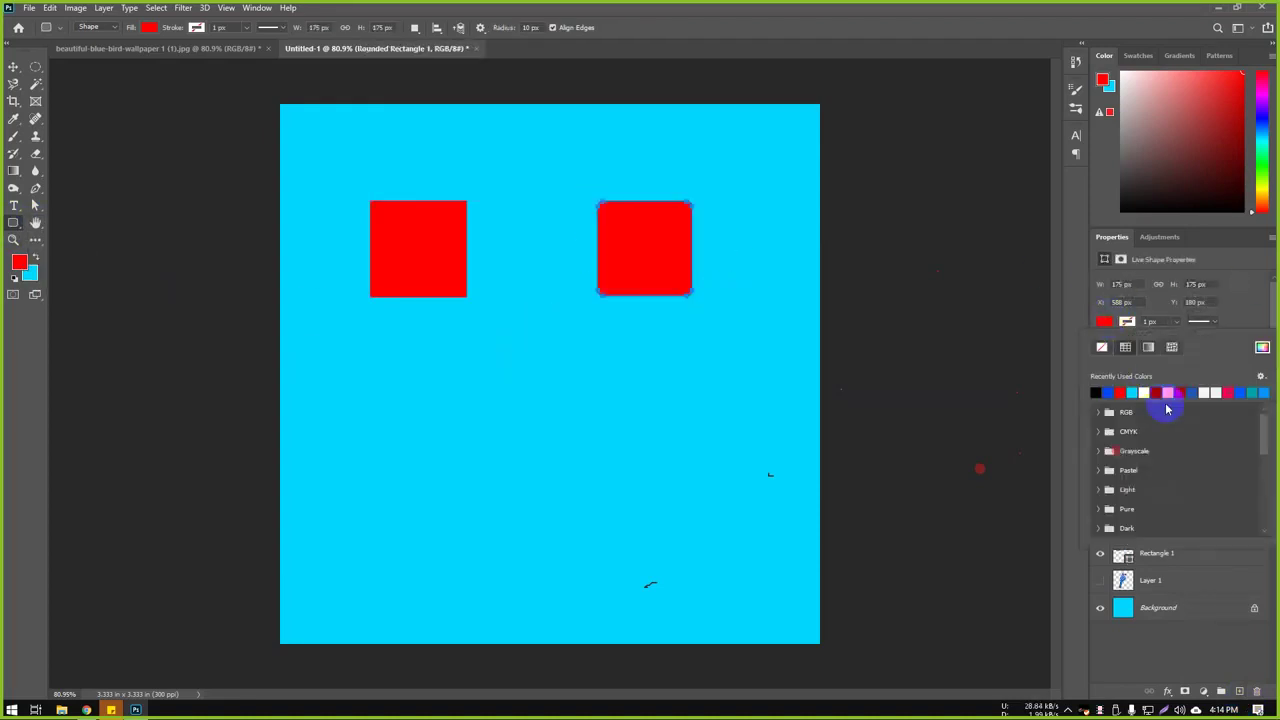
click(1134, 391)
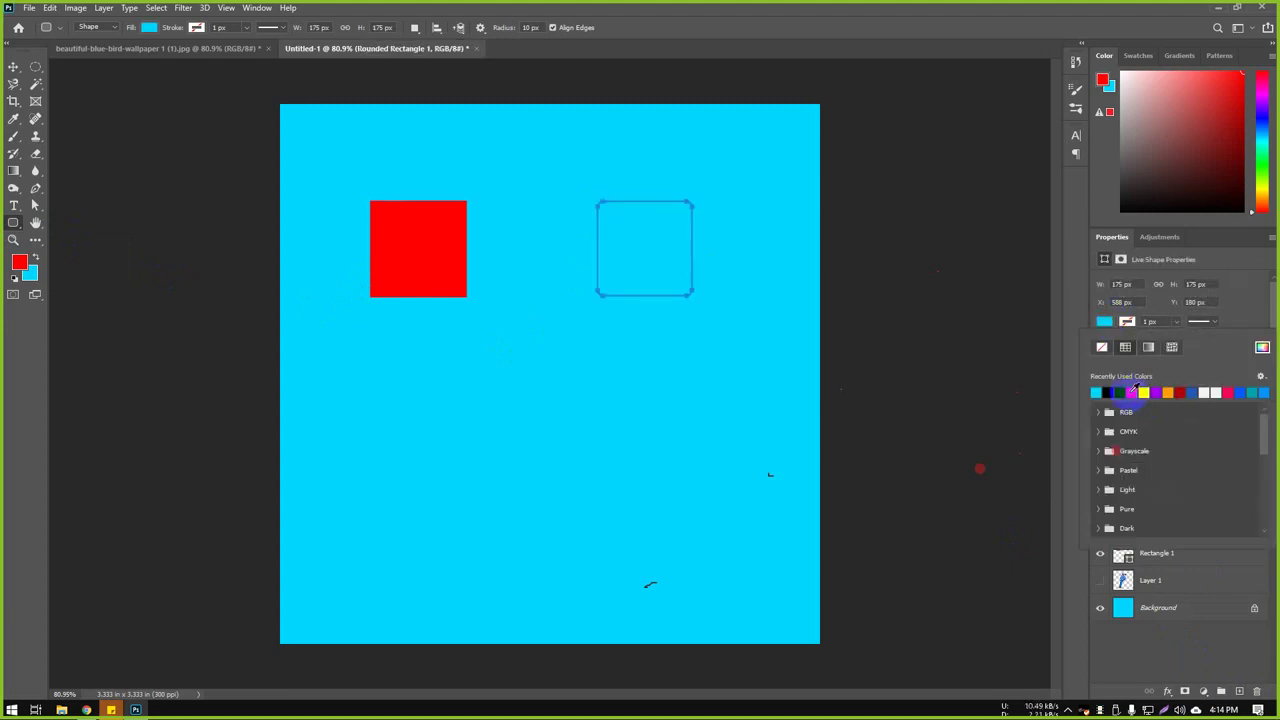
click(14, 68)
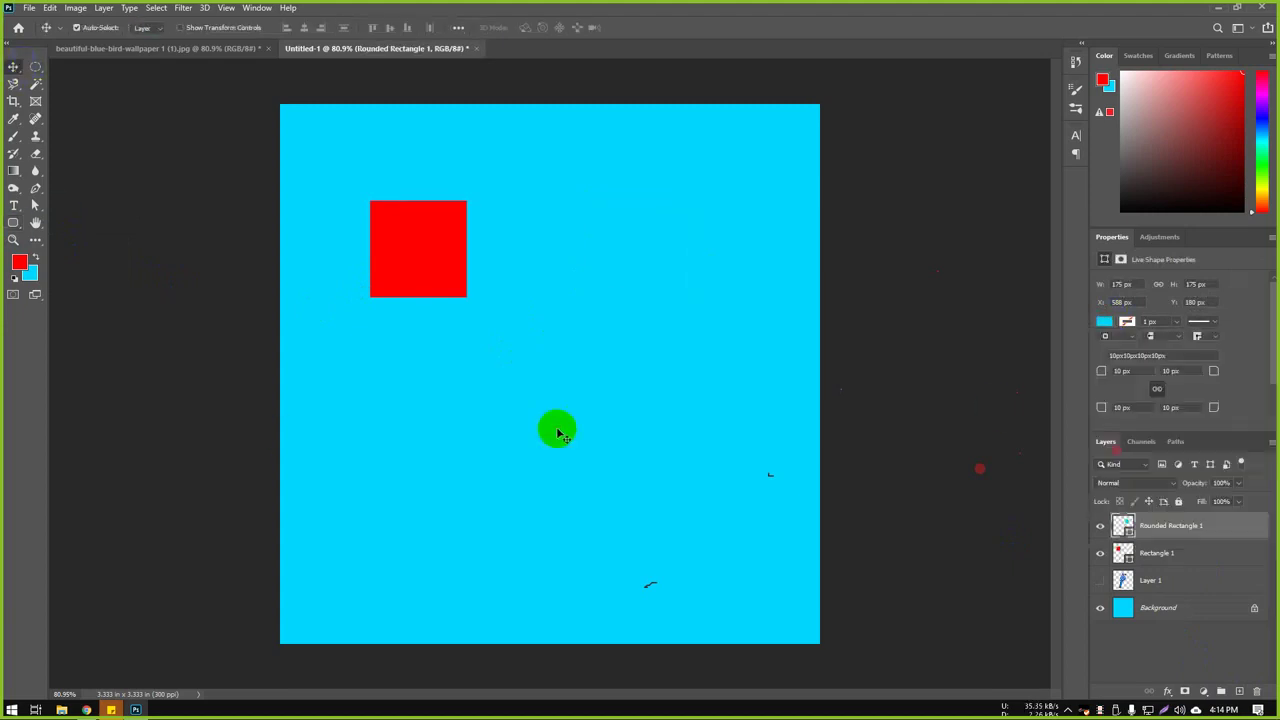
Step: Set the background color to white #ffffff and fill the Background layer with it
click(1160, 607)
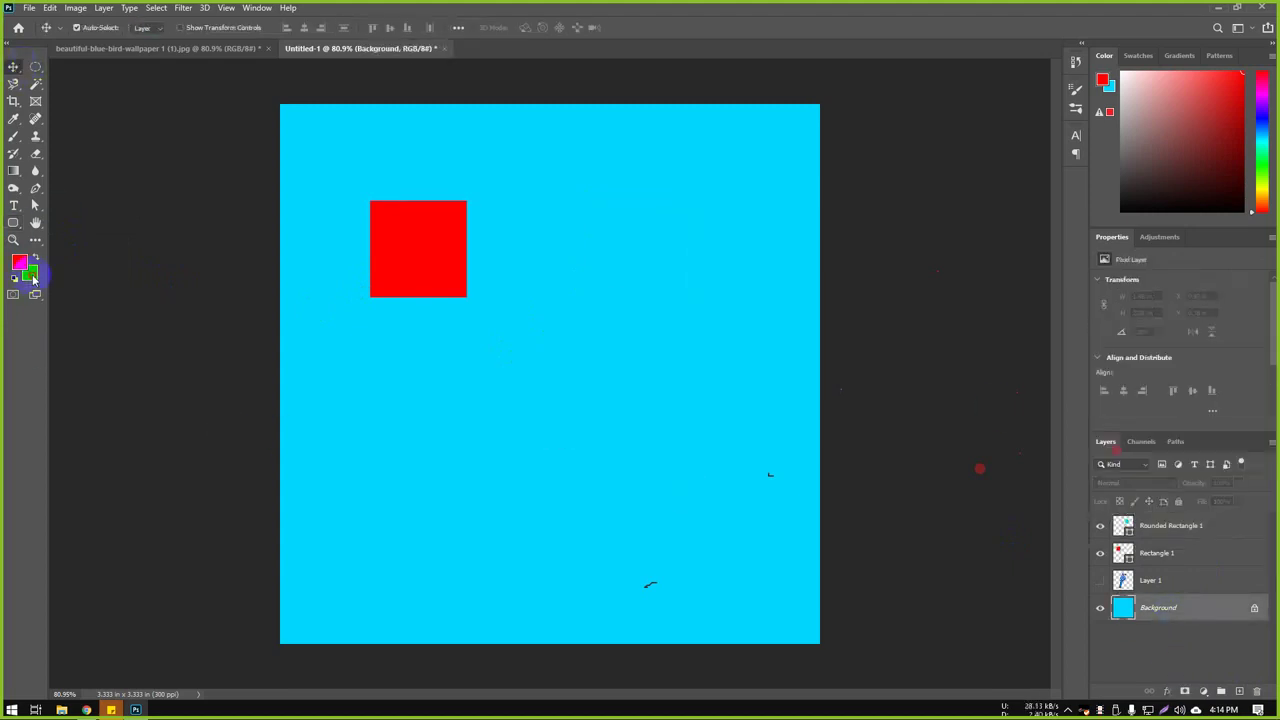
click(29, 274)
click(725, 251)
drag(725, 251, 645, 195)
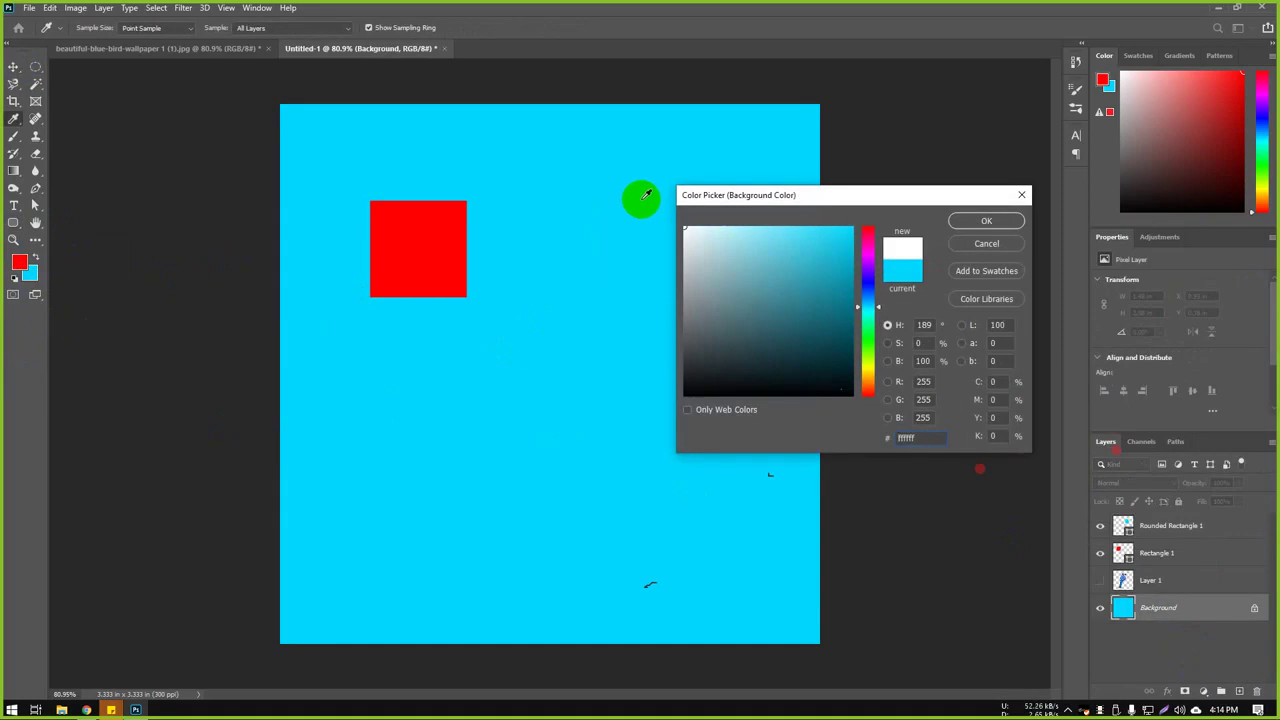
key(Return)
click(642, 204)
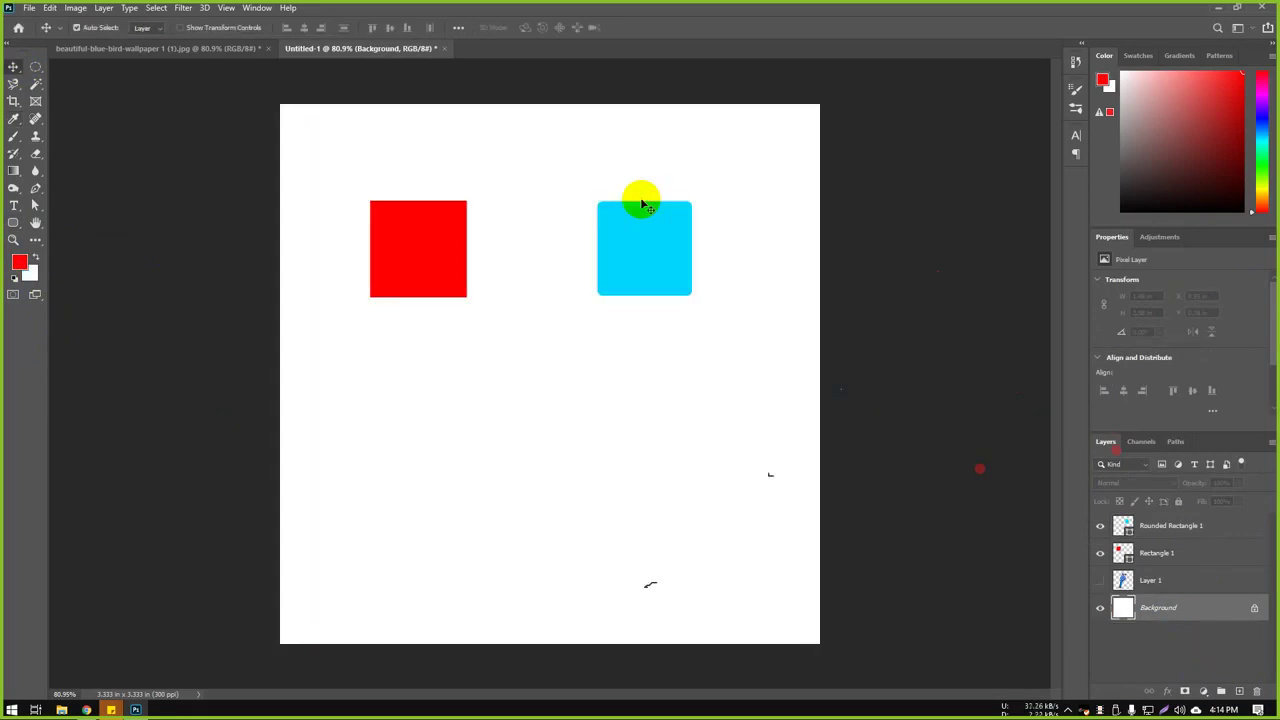
Step: On a new layer, draw a red circle about 190 px in diameter below and between the two squares
click(1239, 691)
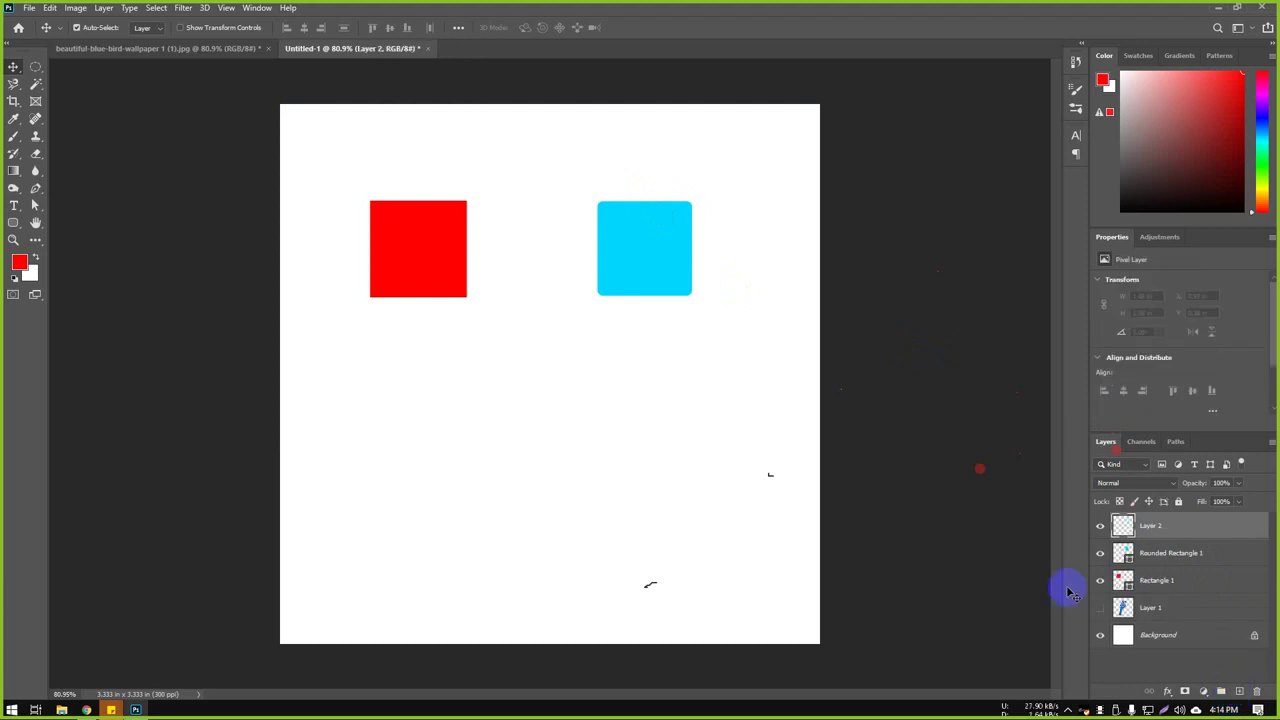
right_click(14, 223)
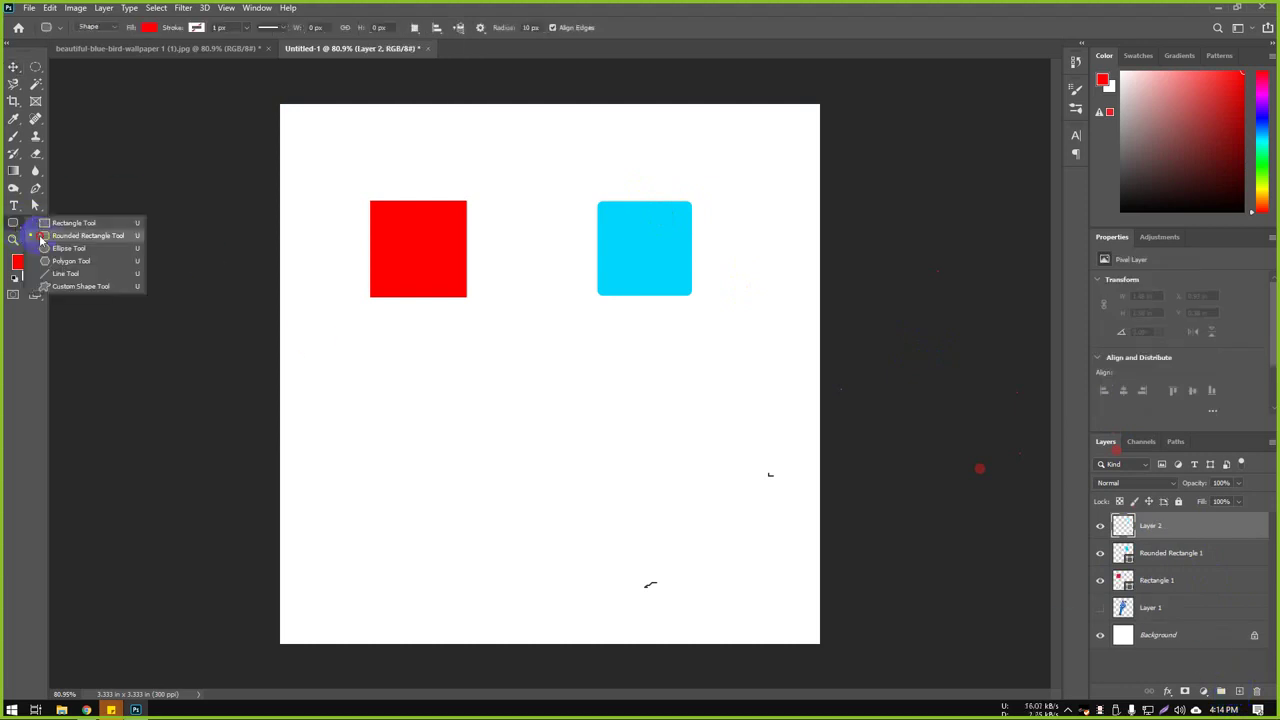
click(55, 247)
drag(497, 342, 603, 460)
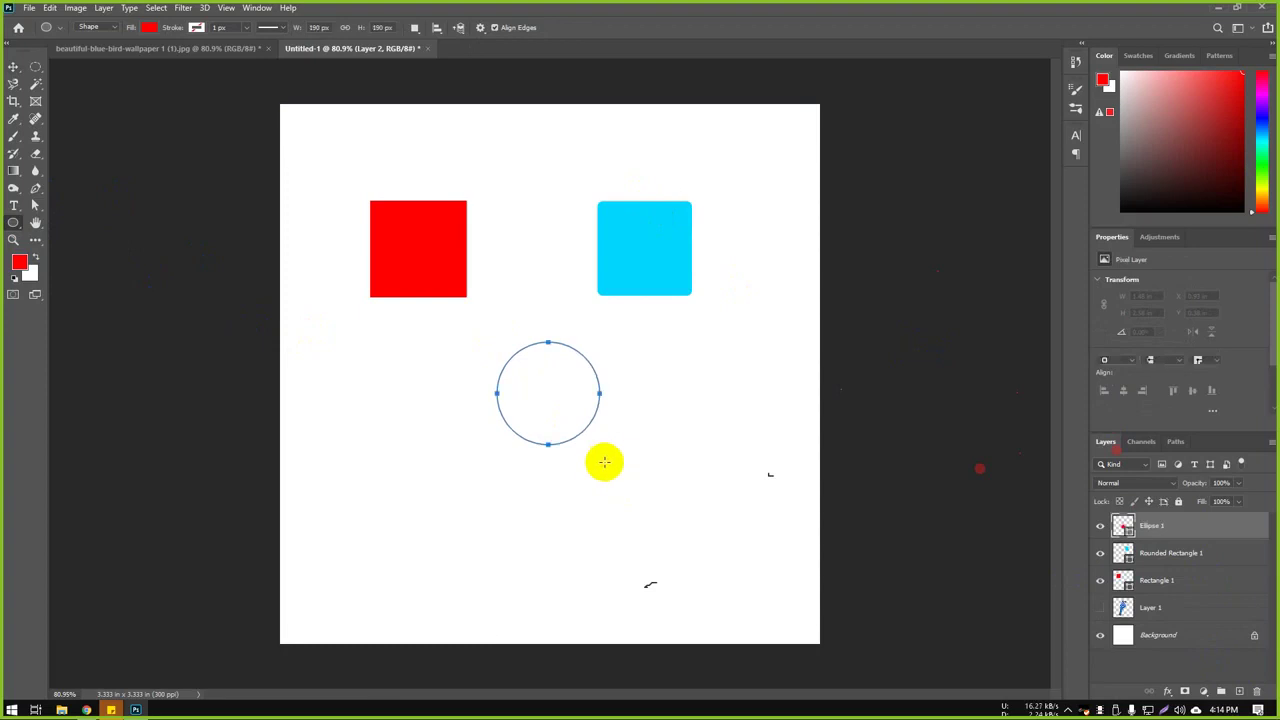
key(v)
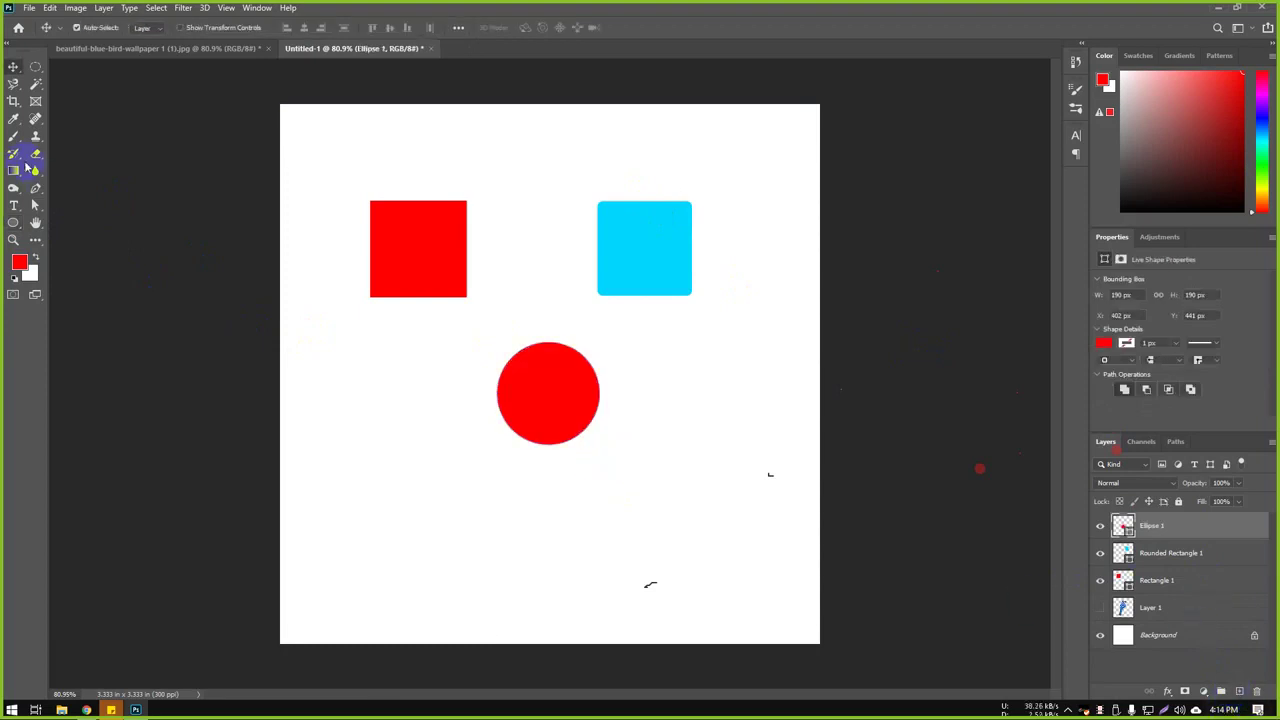
Step: Draw a three-sided polygon on a new layer and move it to the lower right of the circle
click(22, 226)
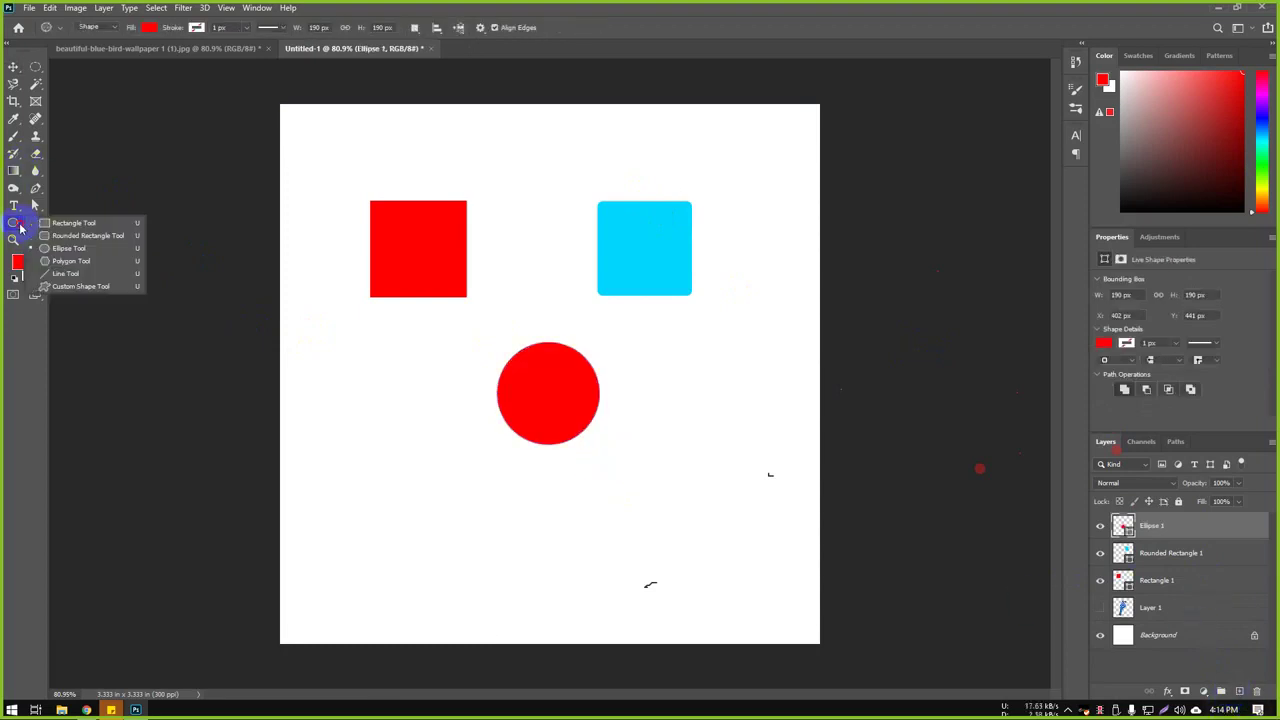
click(55, 264)
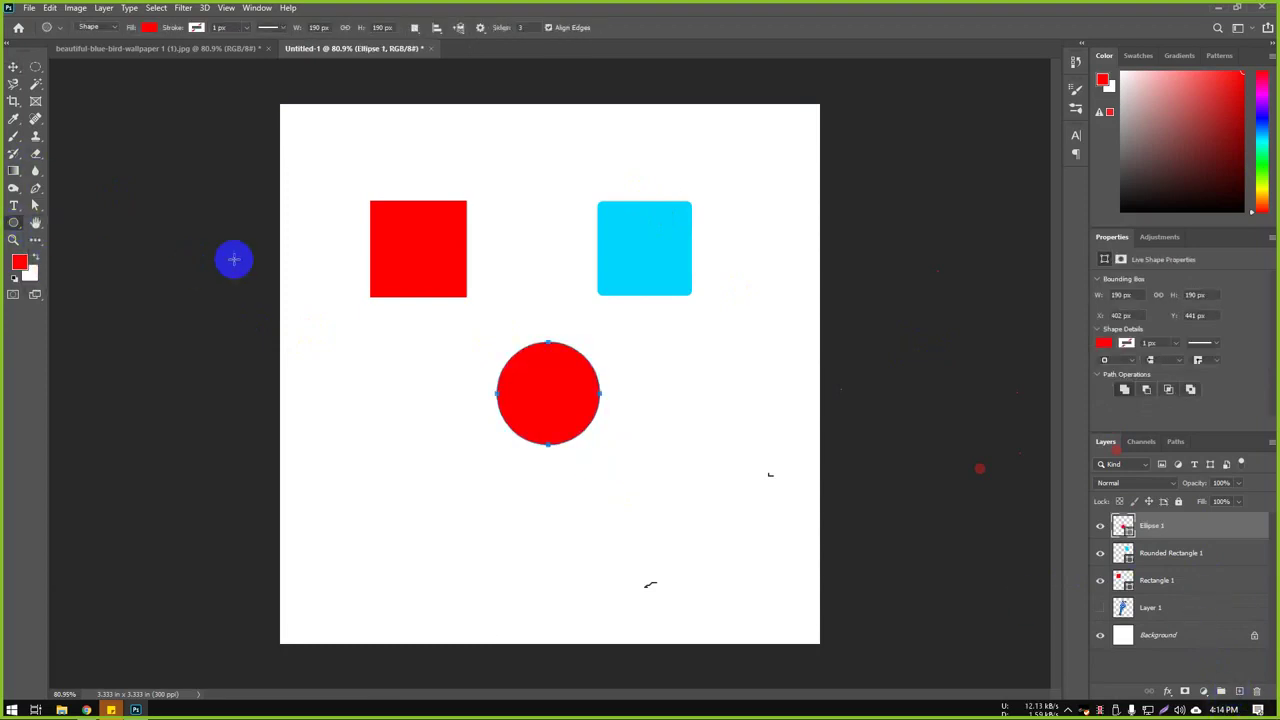
click(1238, 691)
drag(500, 432, 585, 552)
key(v)
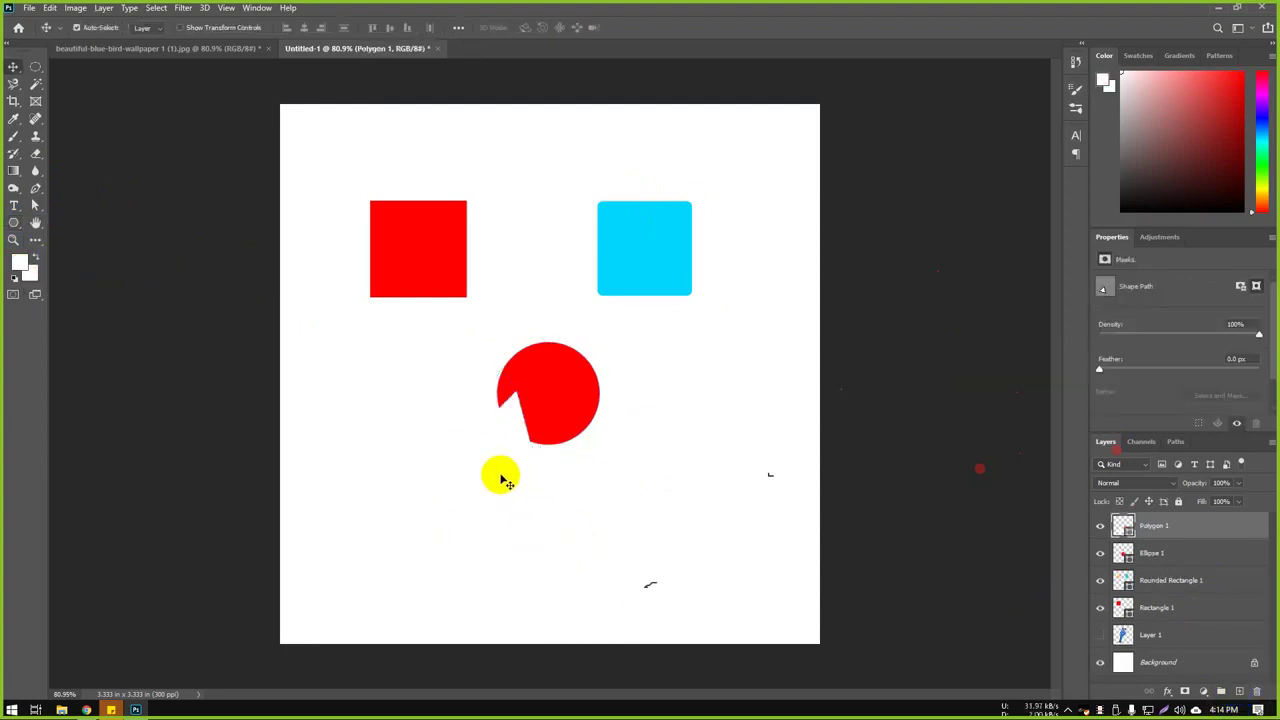
drag(478, 470, 666, 492)
Step: Set the foreground color to red #ff0000 and fill the triangle with it
click(30, 272)
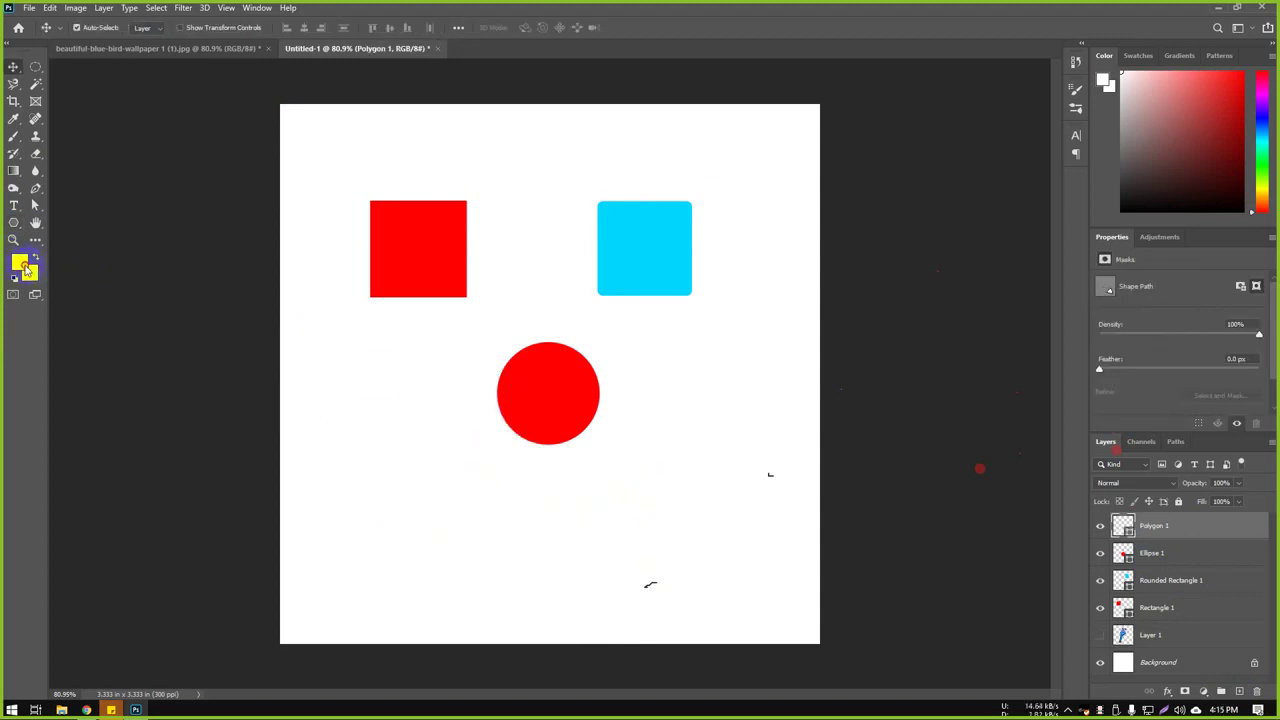
click(22, 264)
click(851, 229)
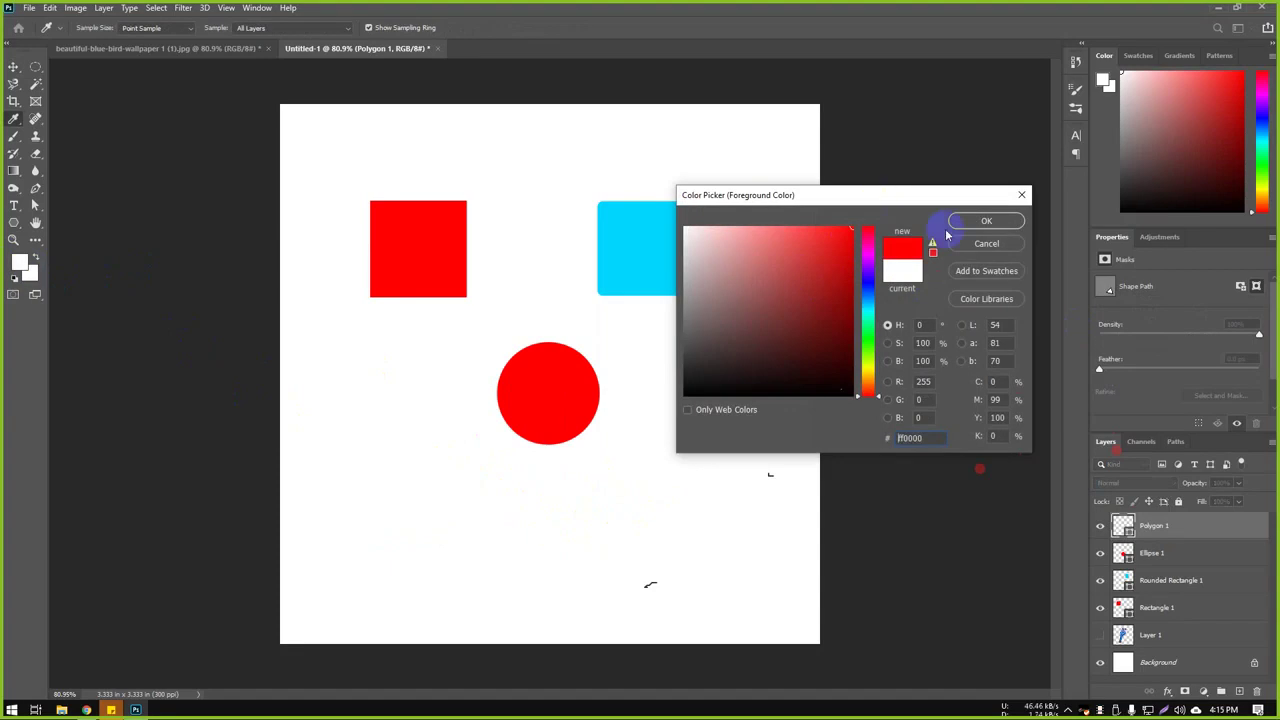
click(980, 221)
key(alt+BackSpace)
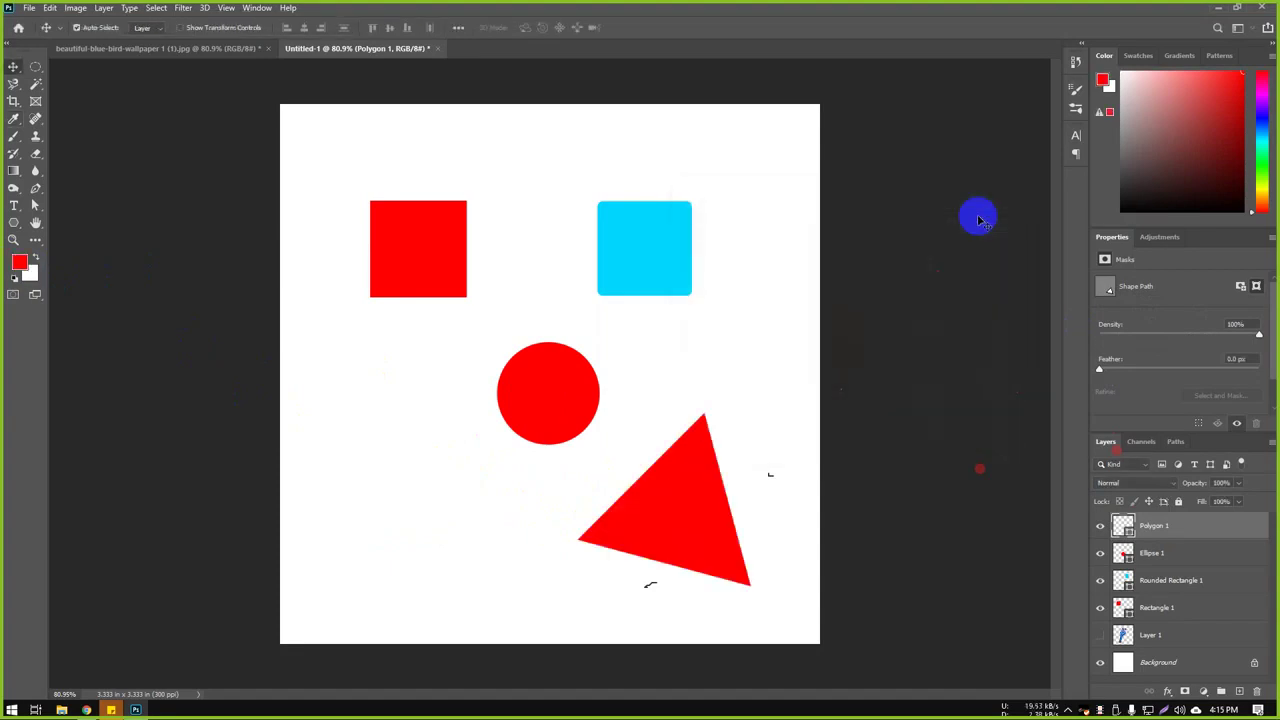
Step: Try an orange #ff4200 fill on the circle and replace it with blue #0012ff
click(574, 400)
click(20, 264)
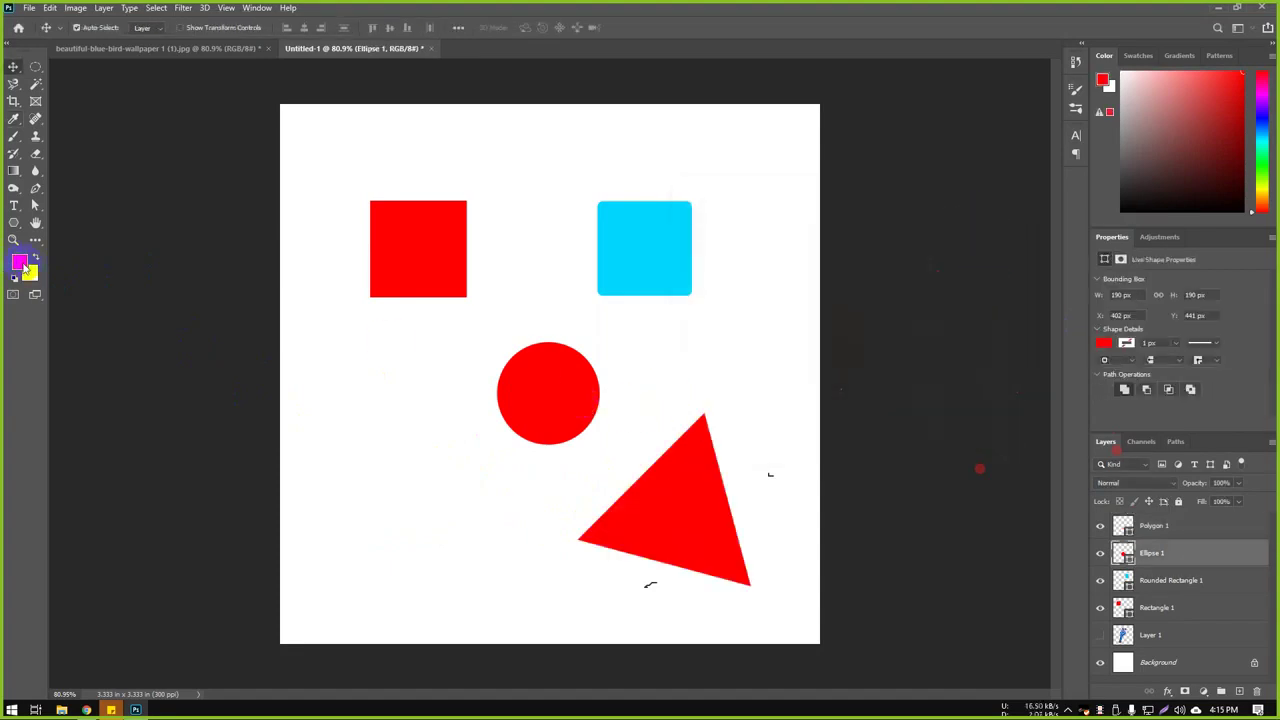
click(870, 305)
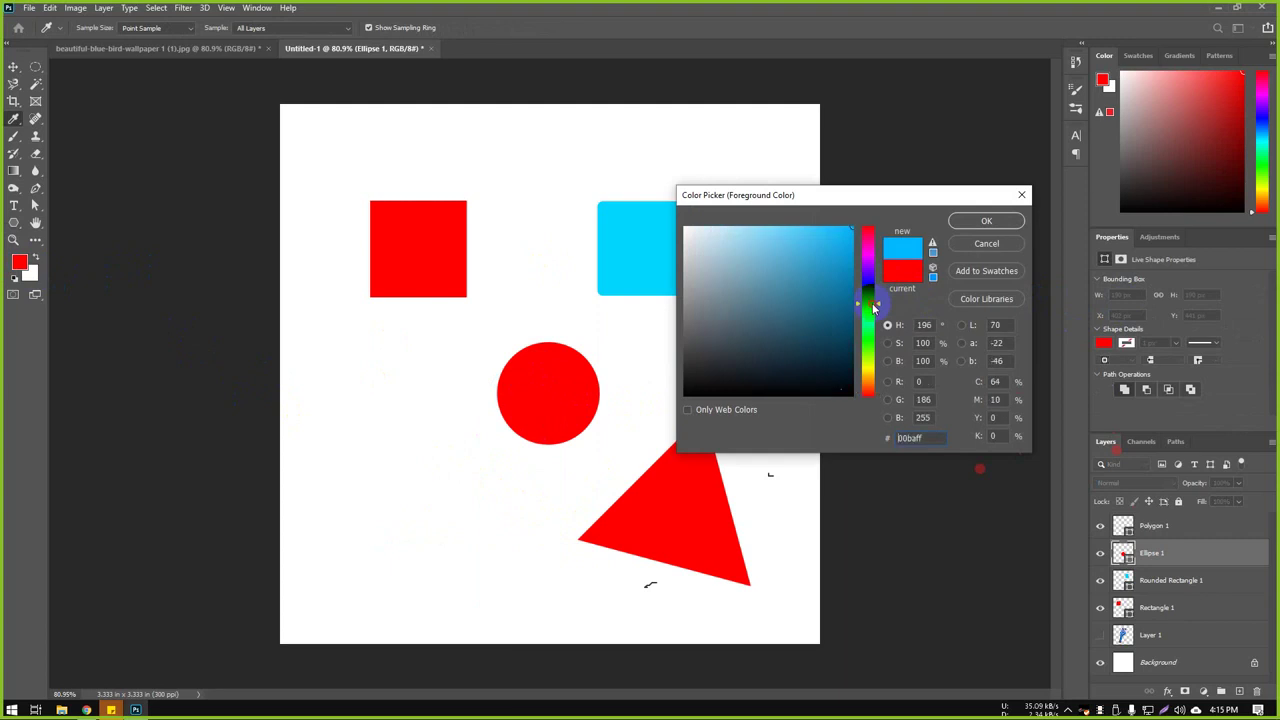
drag(868, 385, 872, 392)
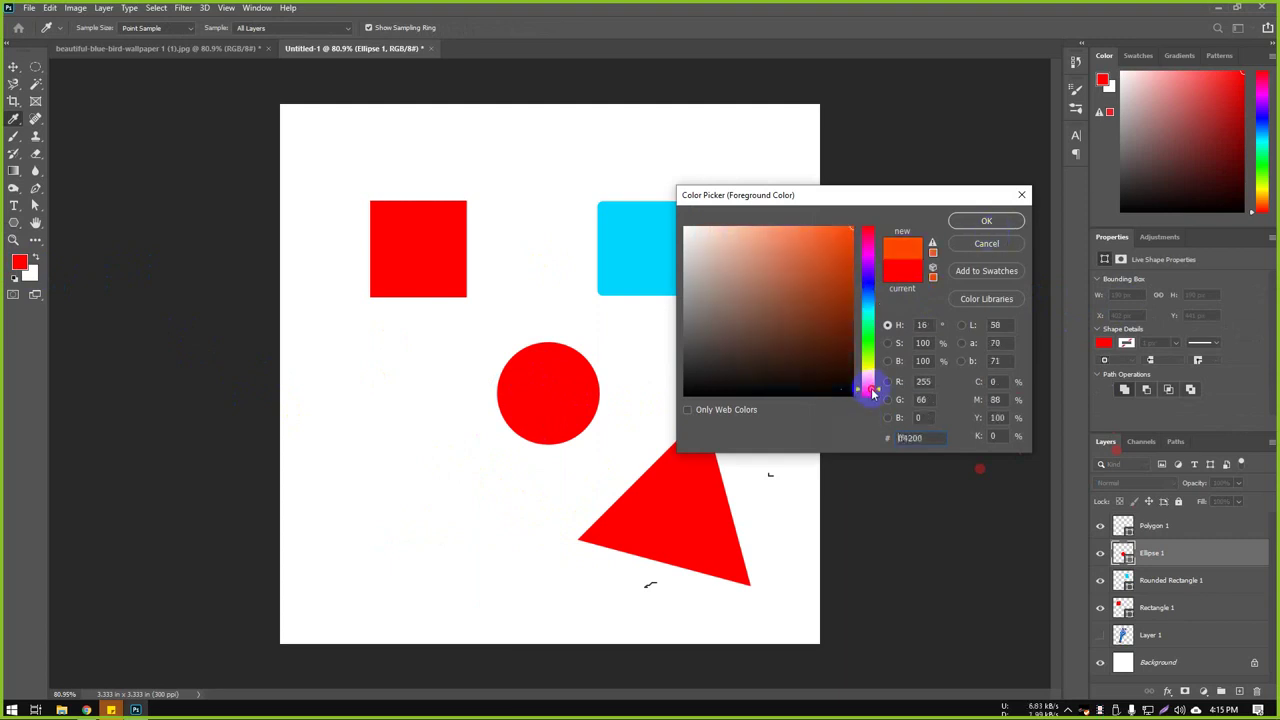
click(994, 220)
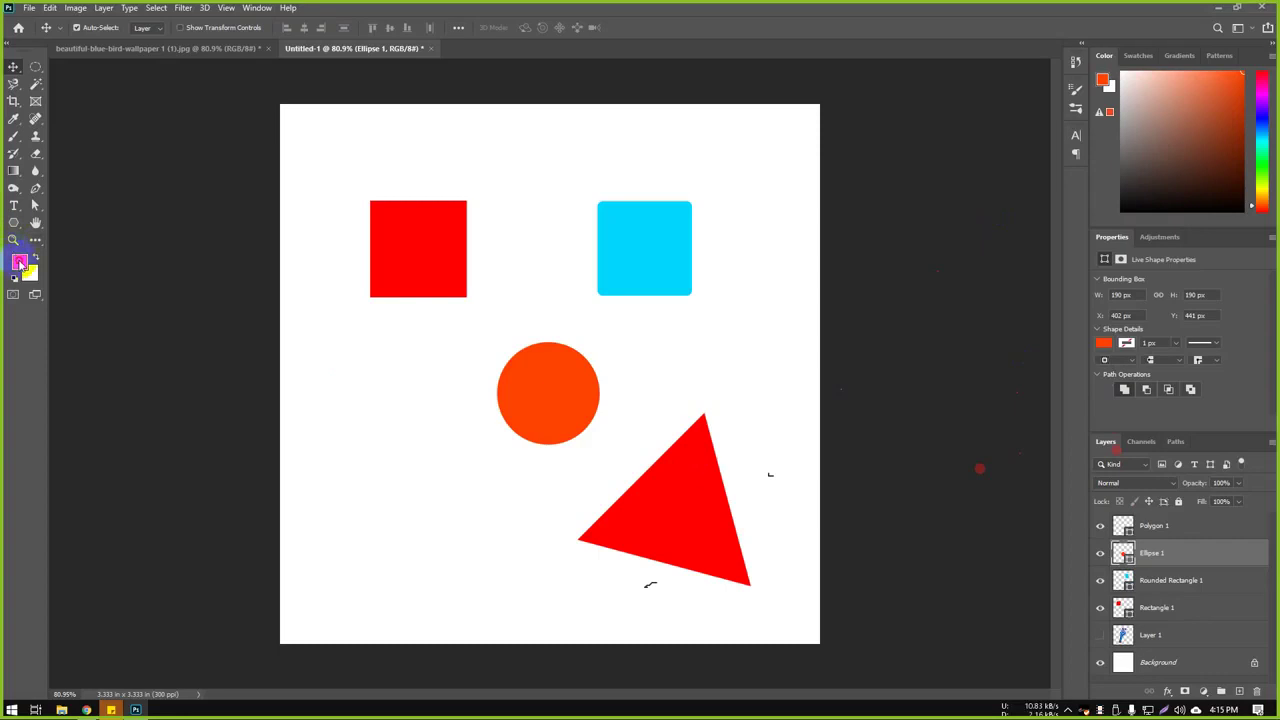
click(19, 262)
click(868, 284)
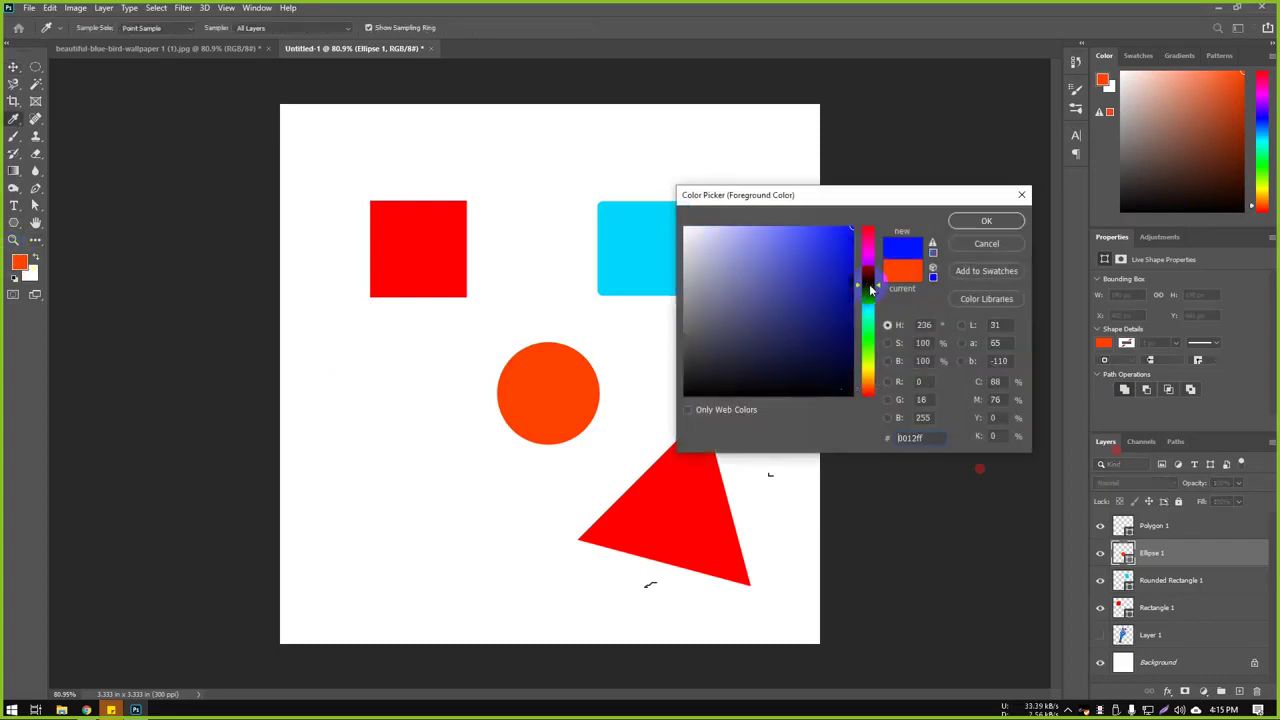
click(986, 222)
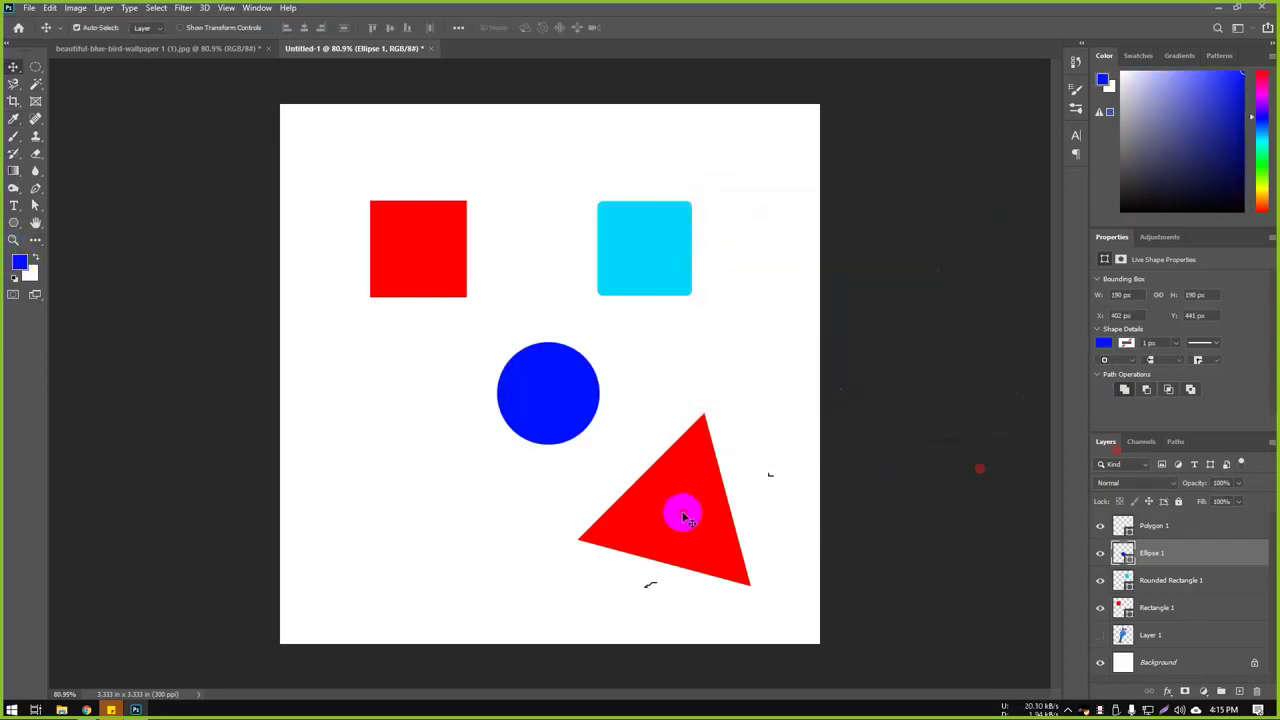
Step: Select the triangle and fill it with green #169e63
click(683, 516)
click(19, 262)
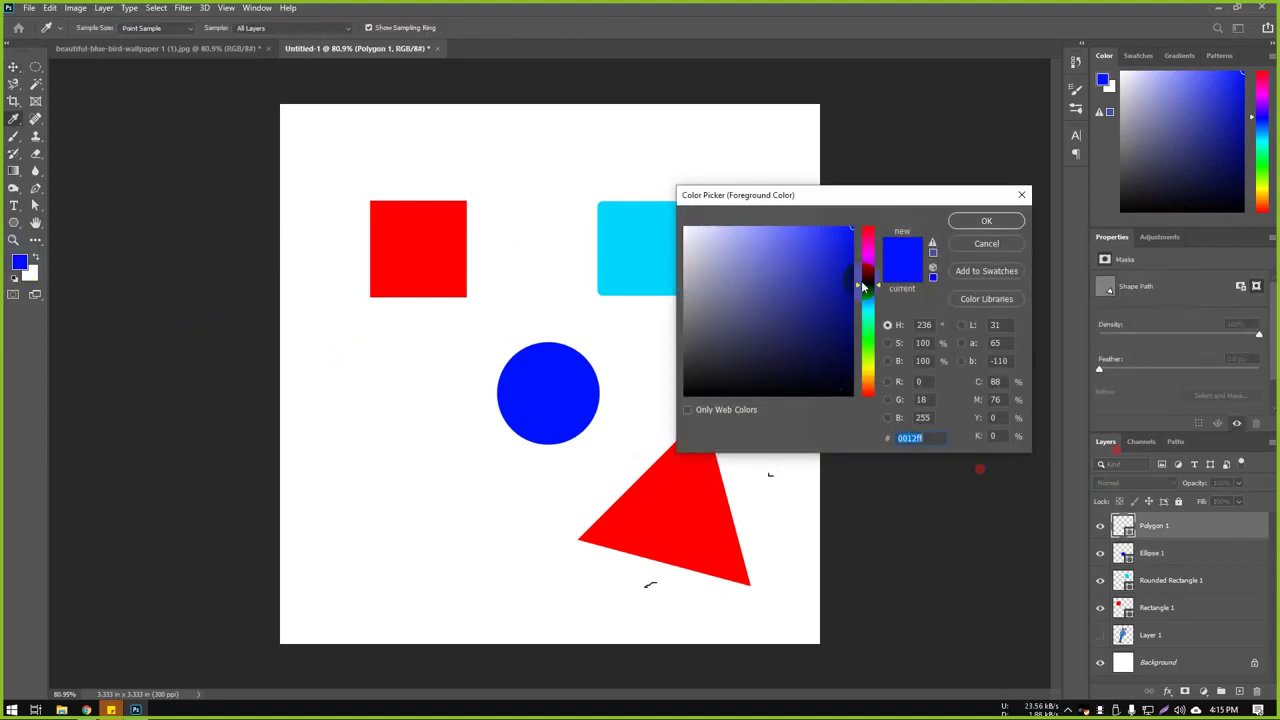
drag(864, 287, 876, 310)
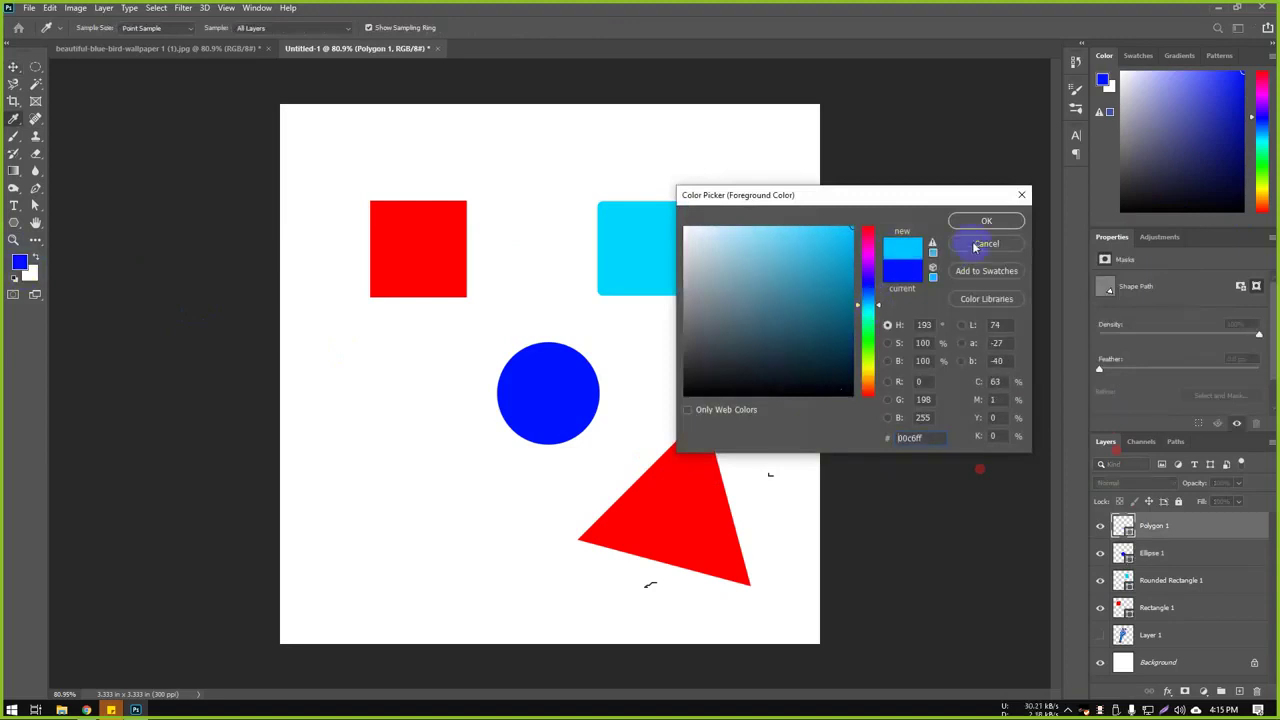
drag(872, 338, 866, 324)
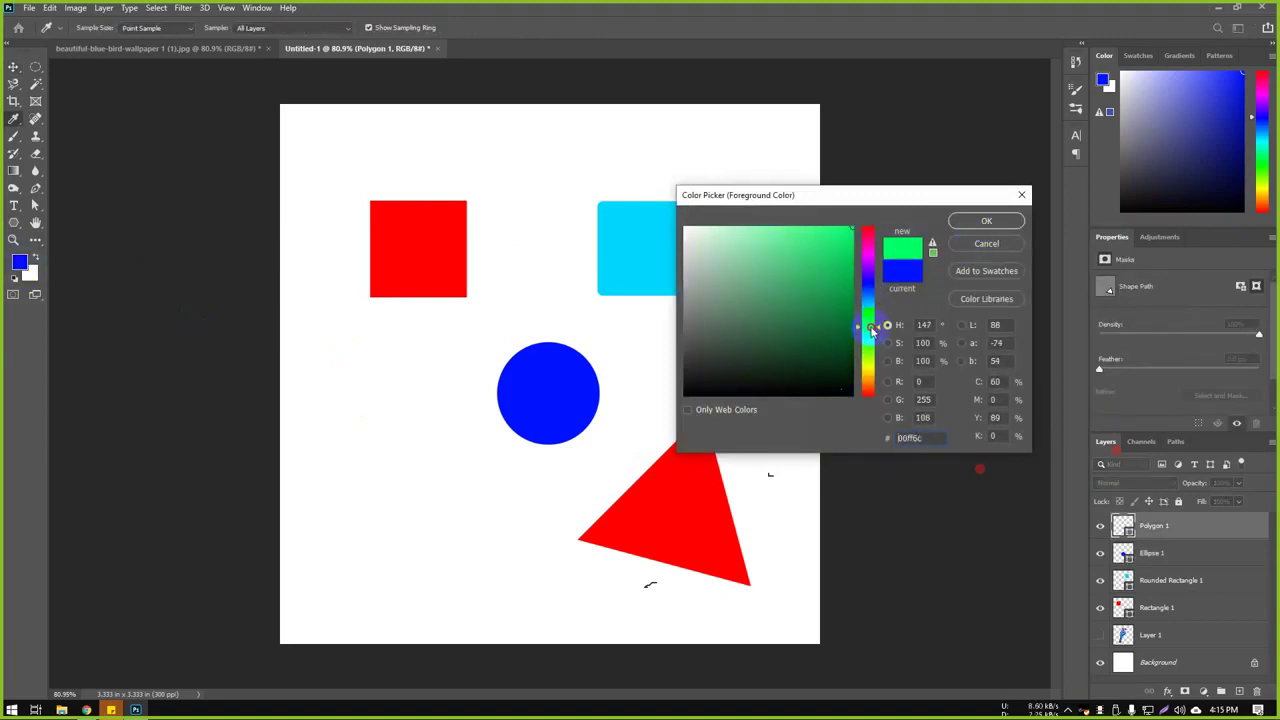
click(830, 291)
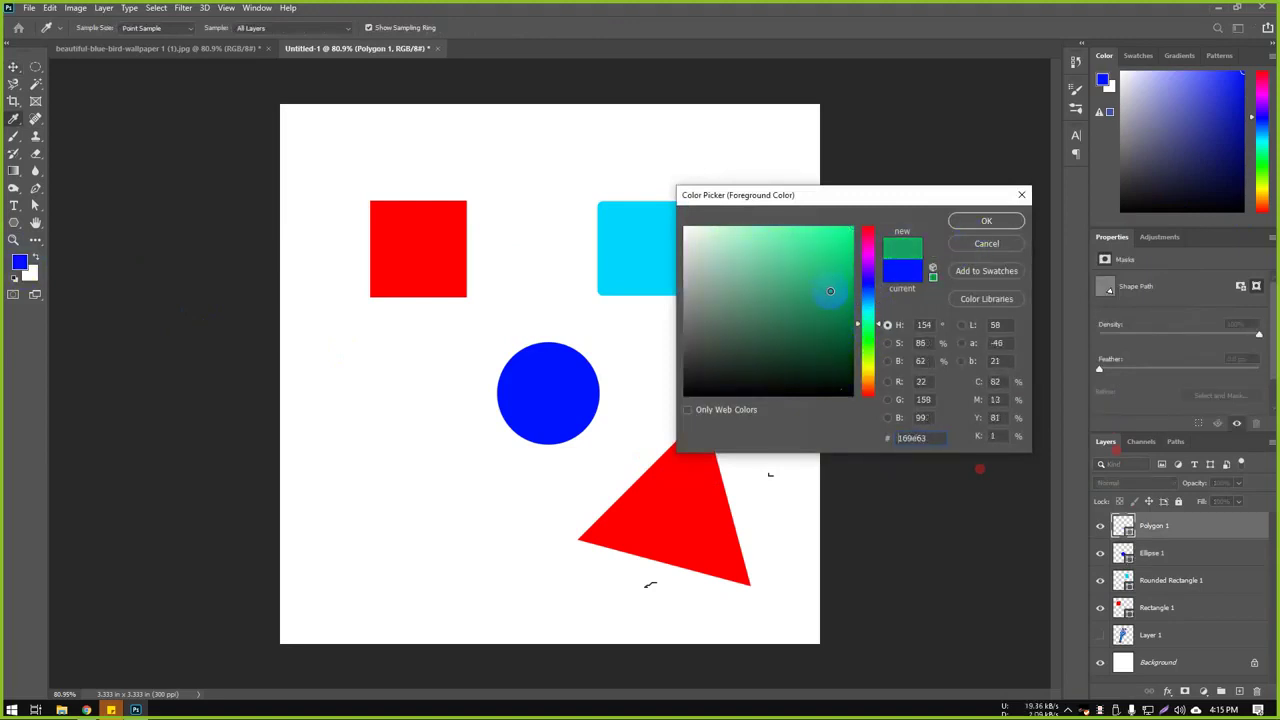
click(987, 222)
key(v)
key(alt+BackSpace)
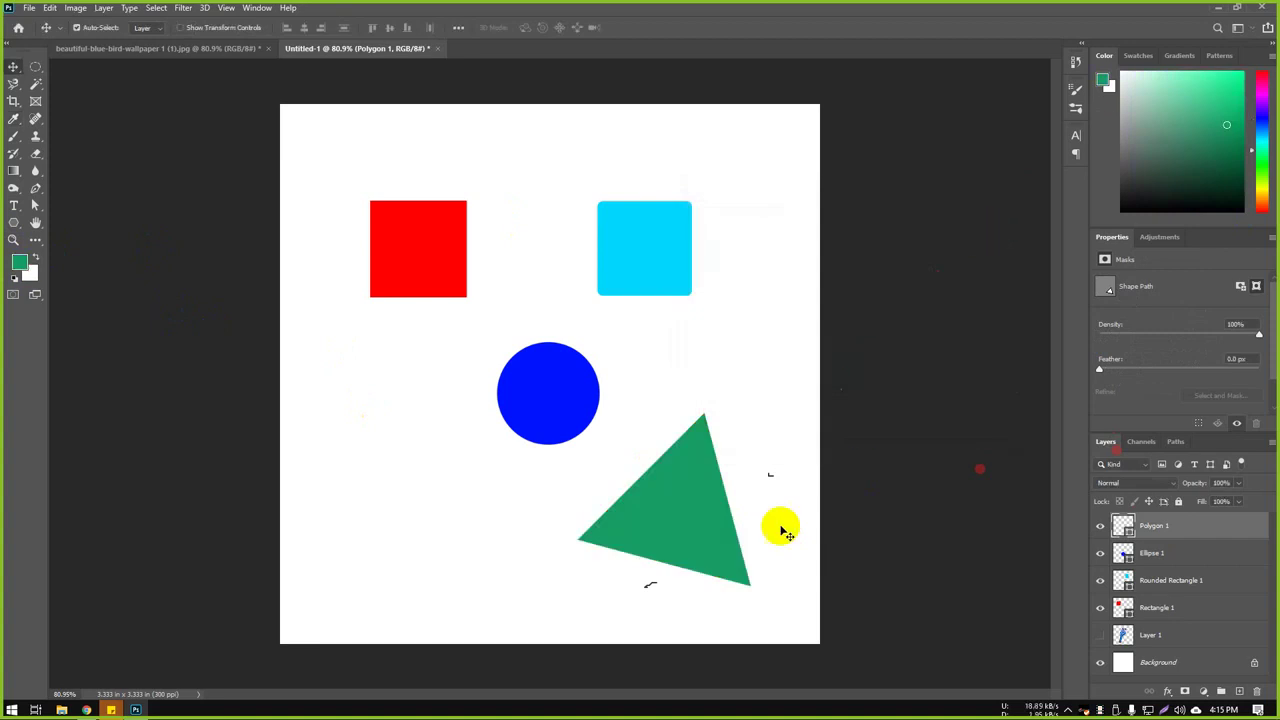
Step: Rearrange the shapes with the two squares higher up, the circle centred below them, and the triangle beneath the circle
drag(664, 524, 577, 558)
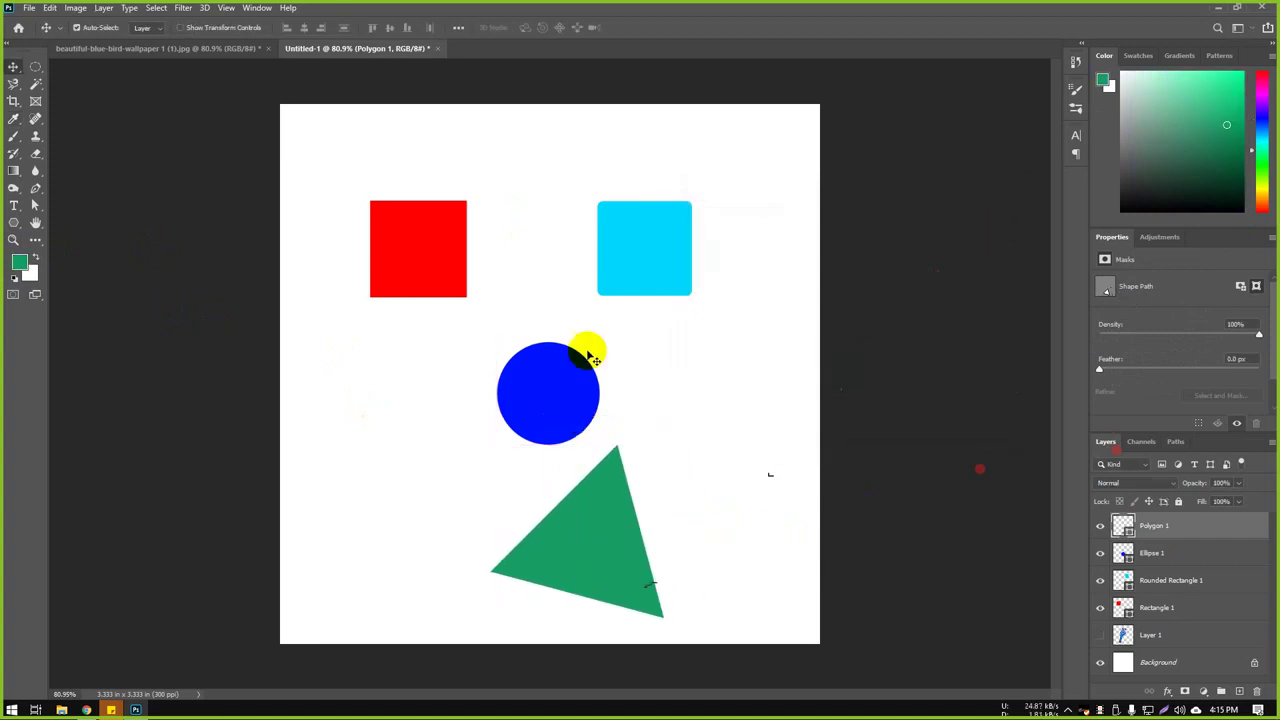
drag(651, 234, 671, 225)
drag(417, 236, 473, 238)
drag(674, 246, 685, 232)
drag(554, 392, 568, 387)
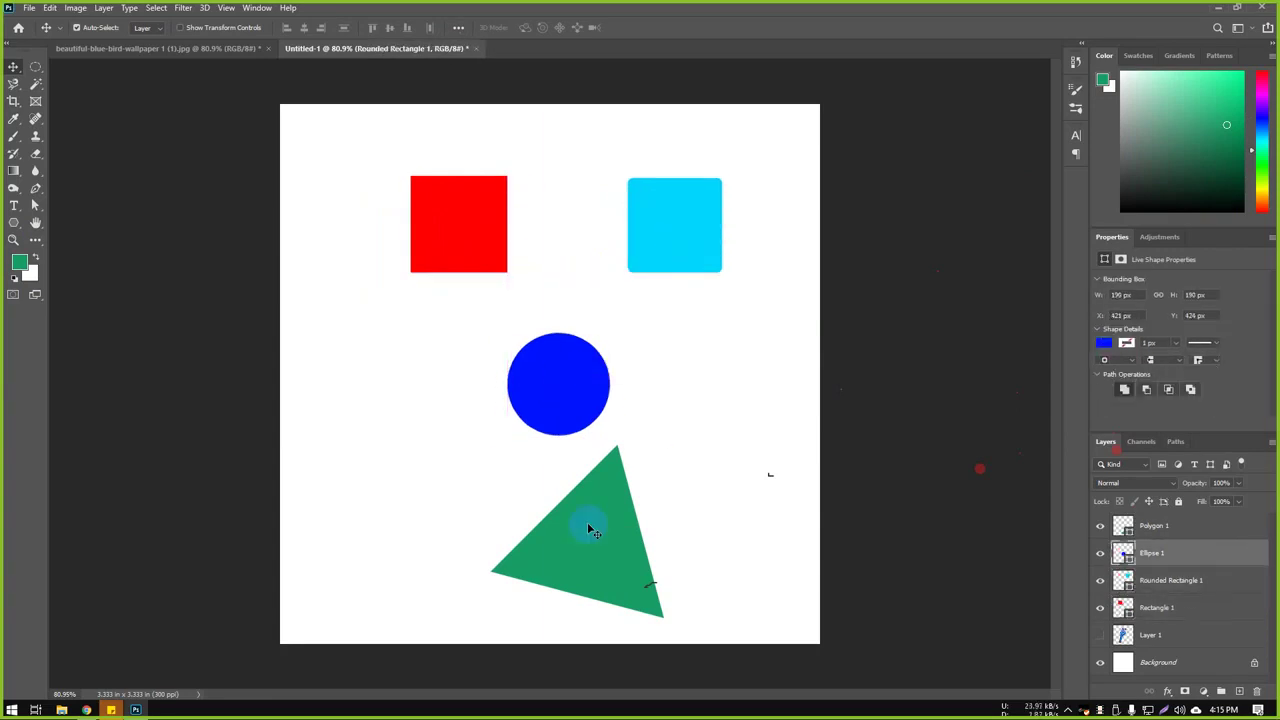
drag(586, 525, 574, 531)
drag(584, 424, 585, 361)
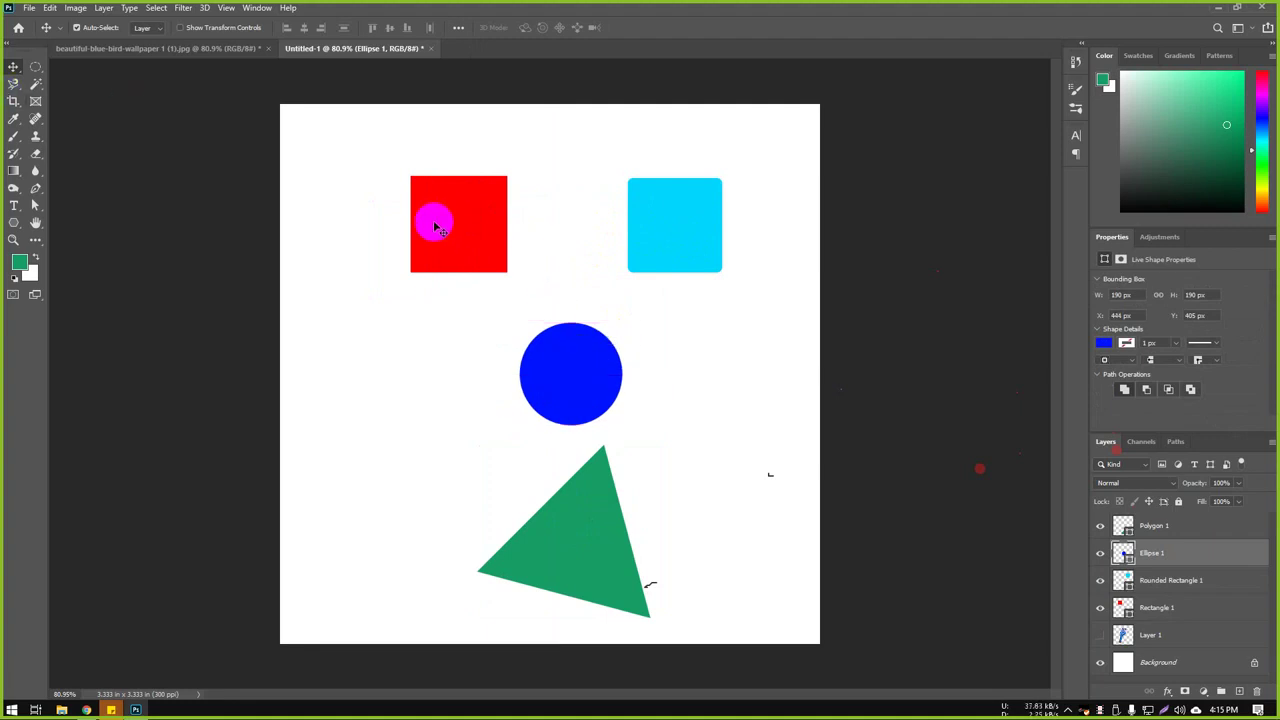
Step: Nudge the cyan square right, the circle right and up, and the triangle left and up with the Move tool
right_click(12, 70)
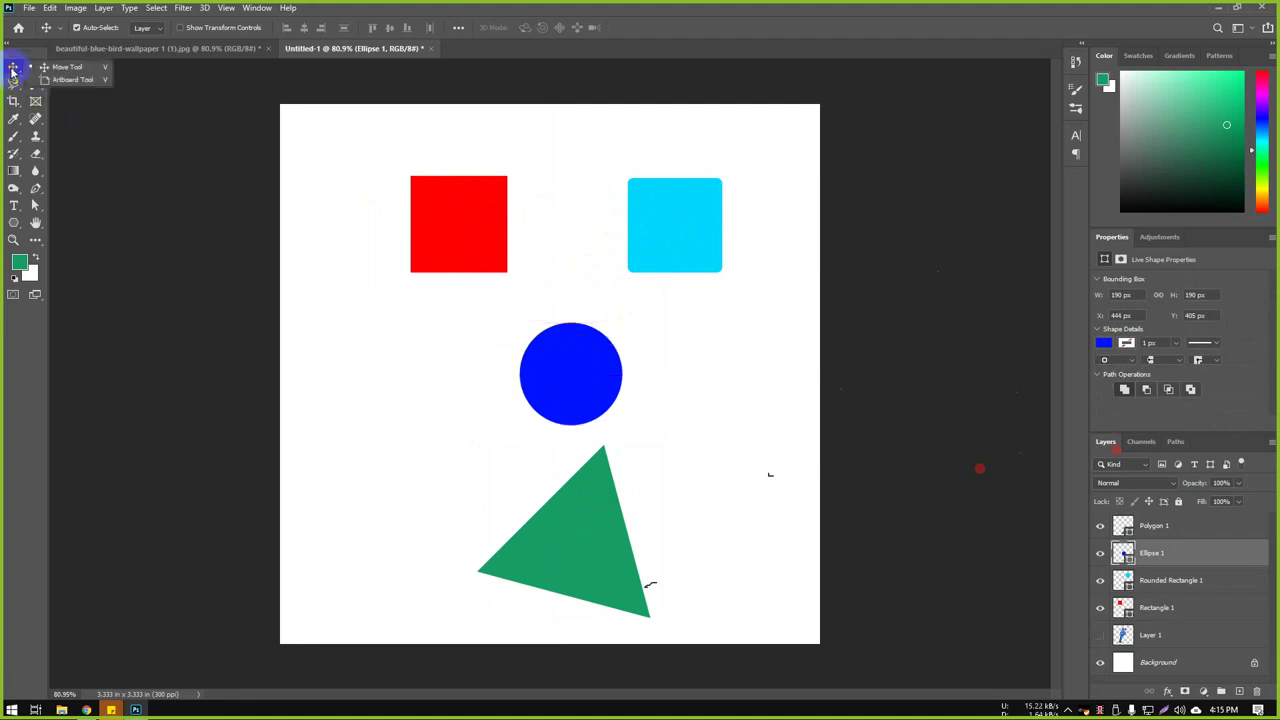
click(80, 68)
drag(666, 214, 676, 214)
mouse_move(582, 366)
mouse_down()
mouse_move(603, 346)
mouse_move(590, 360)
mouse_up()
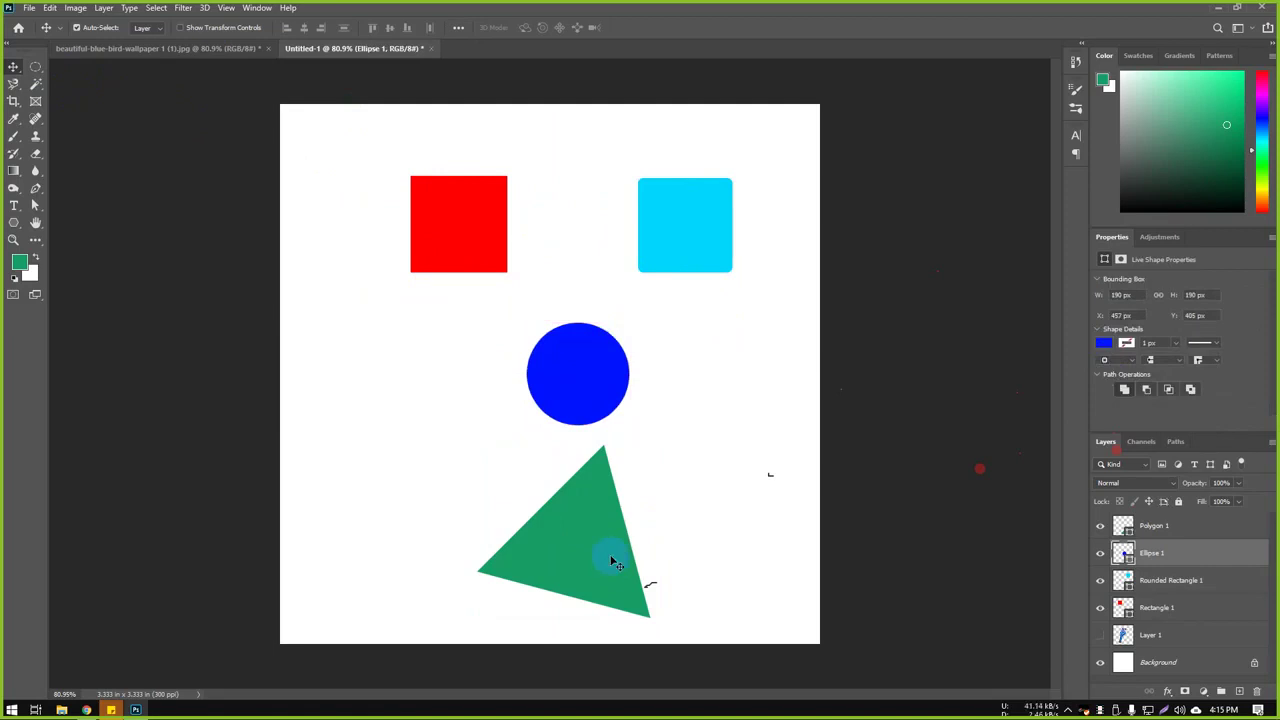
drag(608, 557, 588, 565)
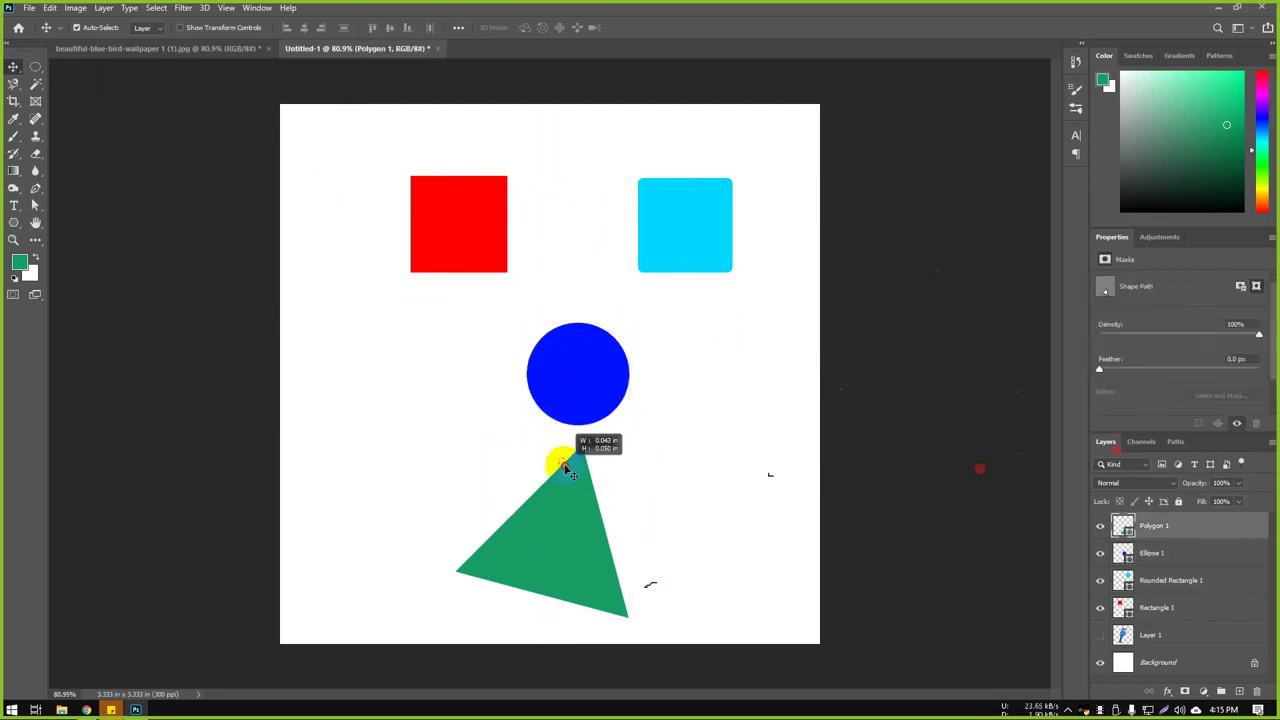
drag(563, 491, 574, 494)
drag(580, 386, 577, 368)
drag(549, 557, 554, 549)
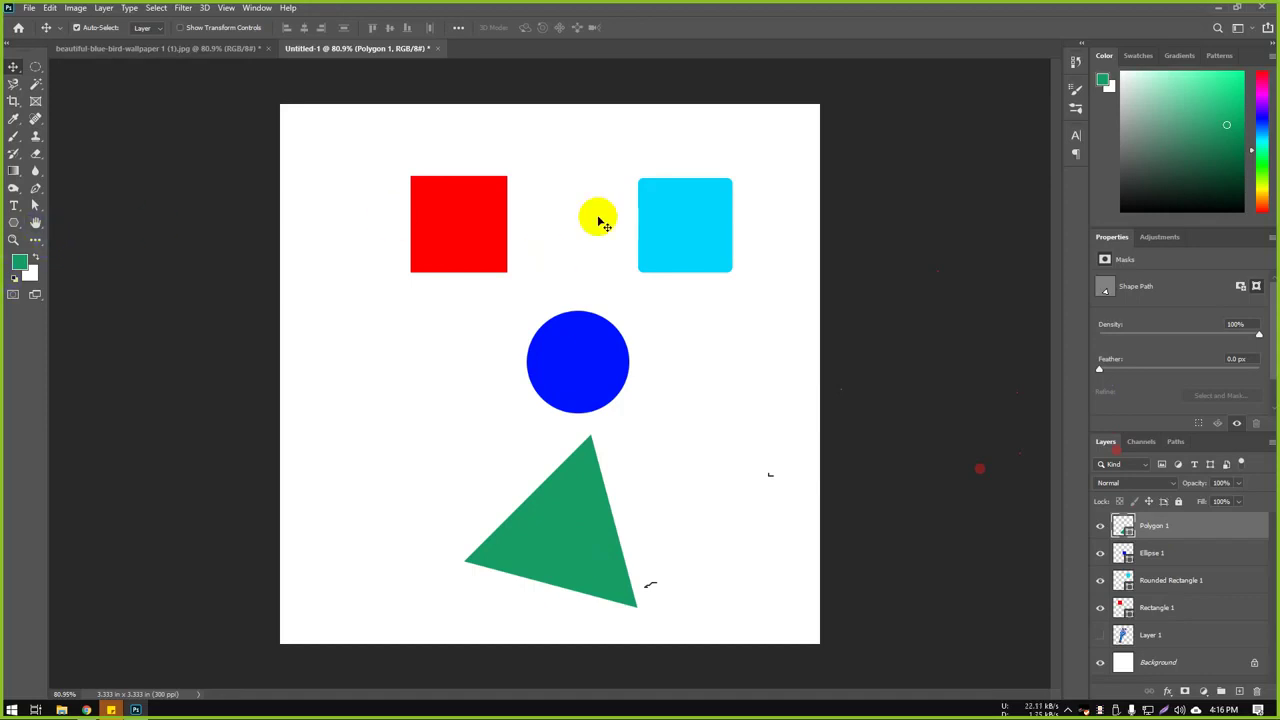
click(482, 232)
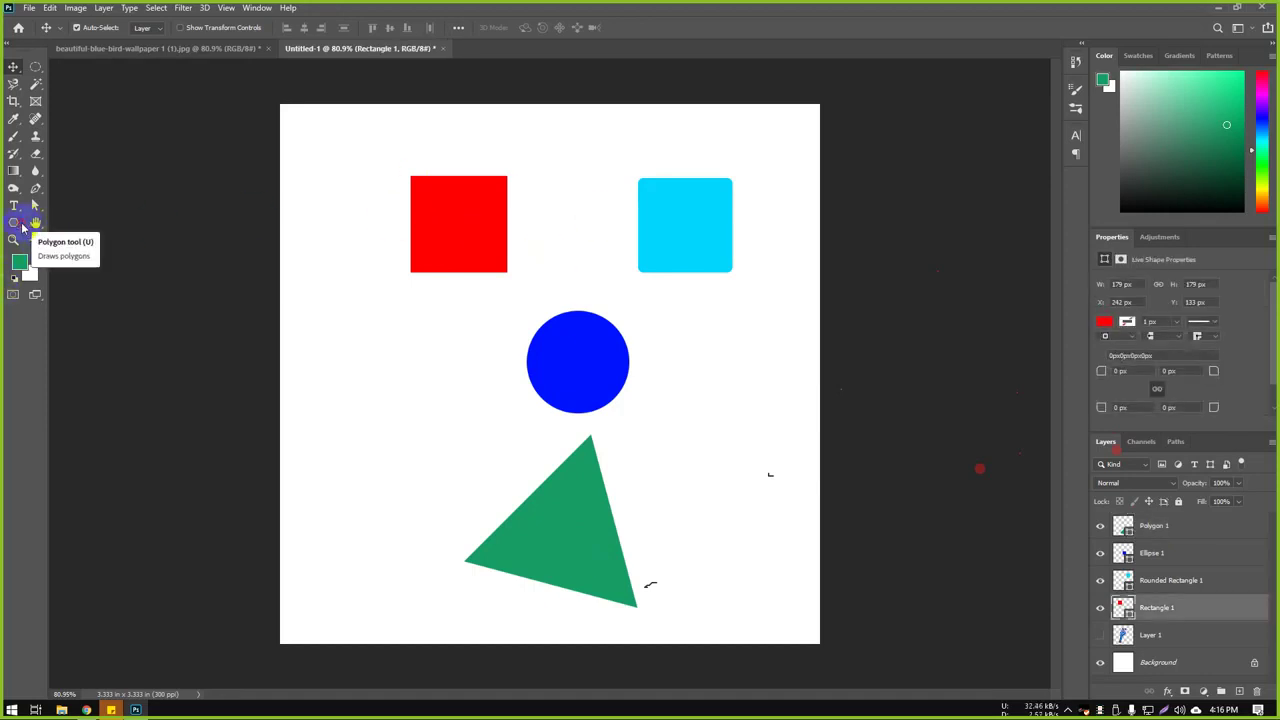
click(14, 222)
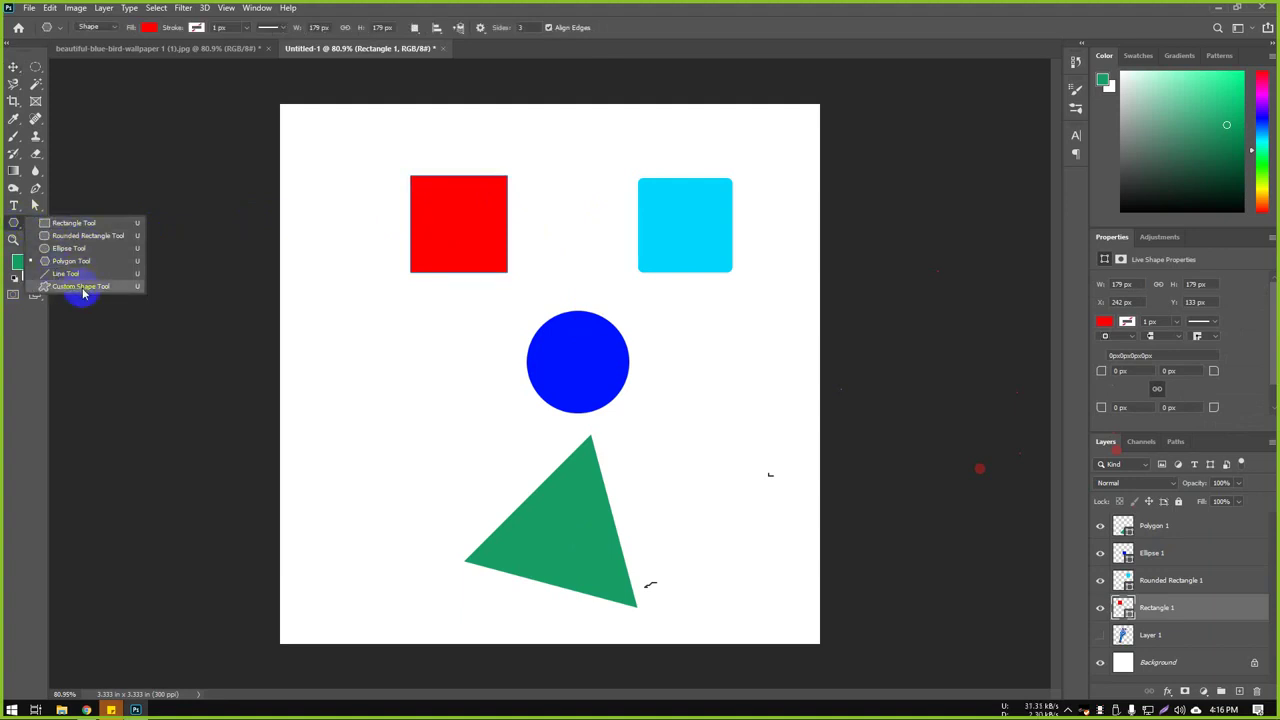
click(14, 222)
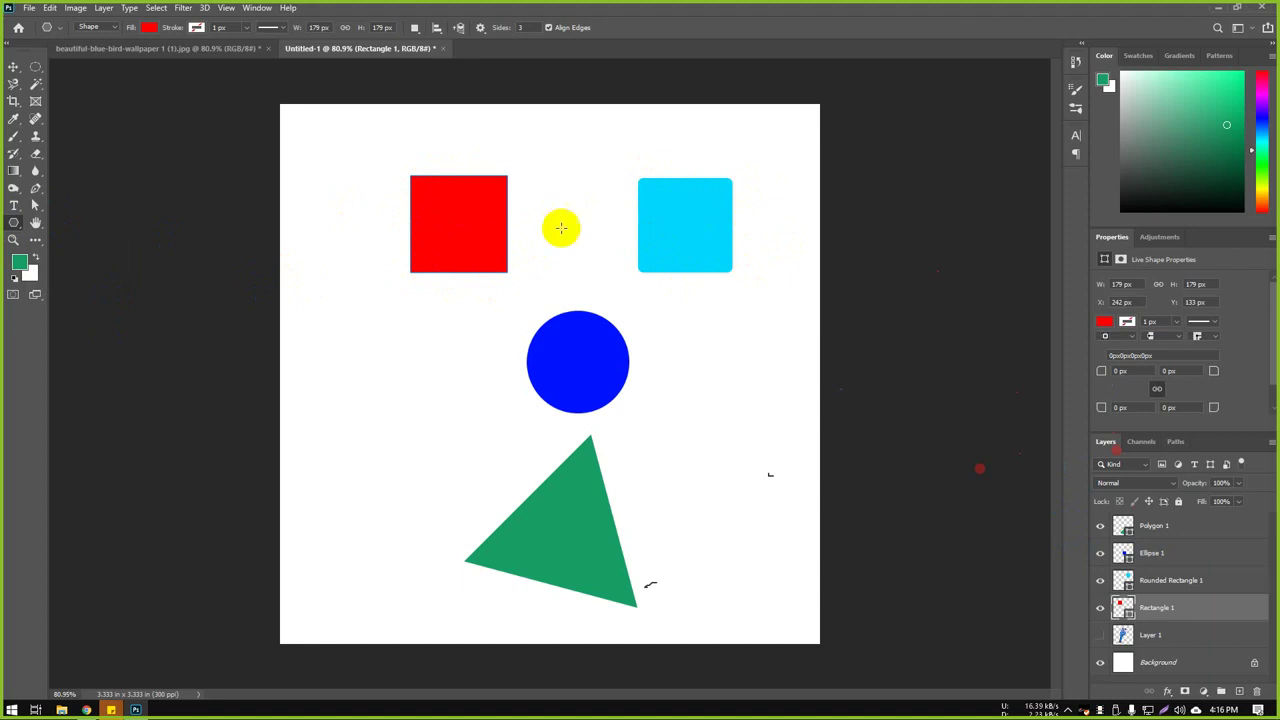
click(13, 72)
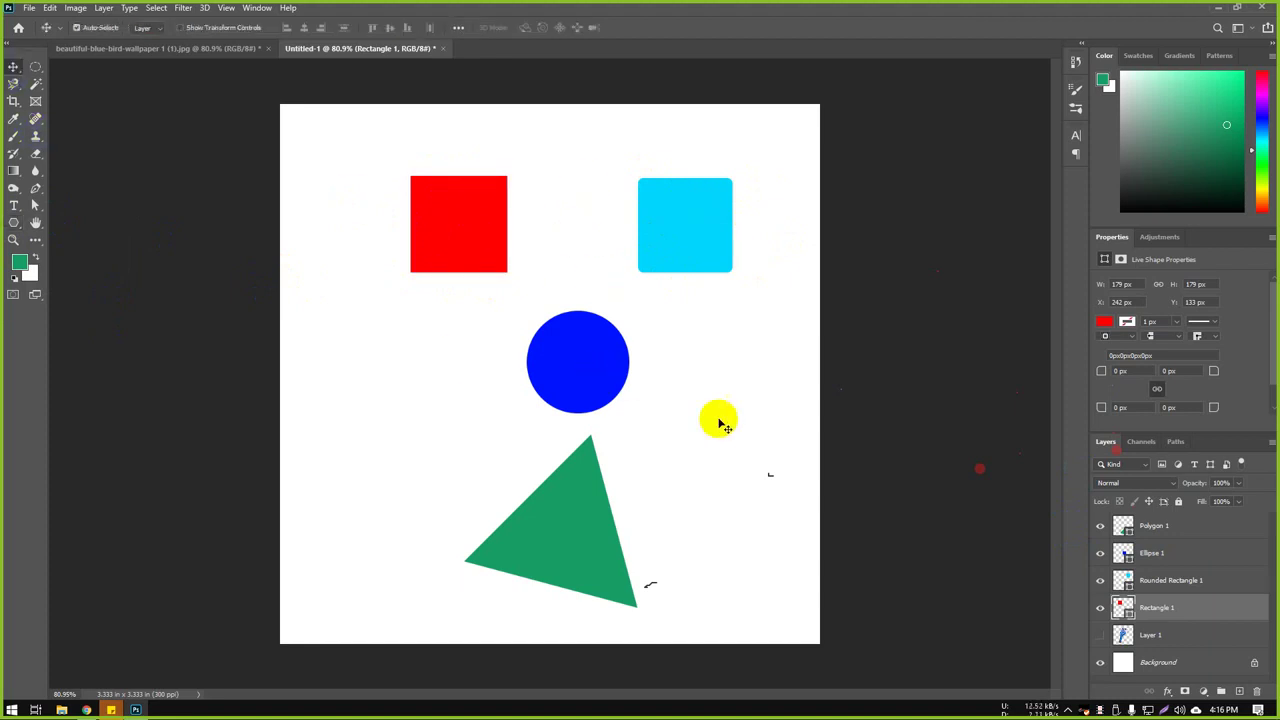
Step: Try rasterizing the circle and erasing its upper-right part with the Eraser at size 100, and undo the changes
click(586, 366)
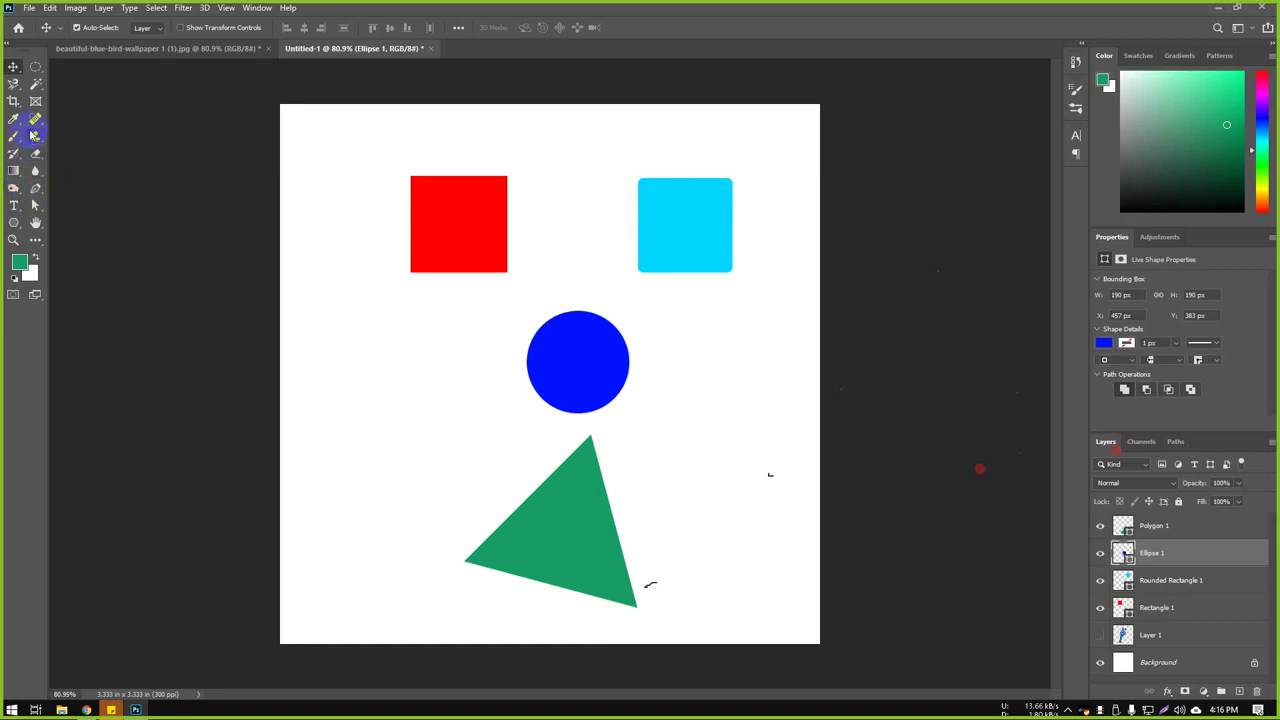
right_click(36, 157)
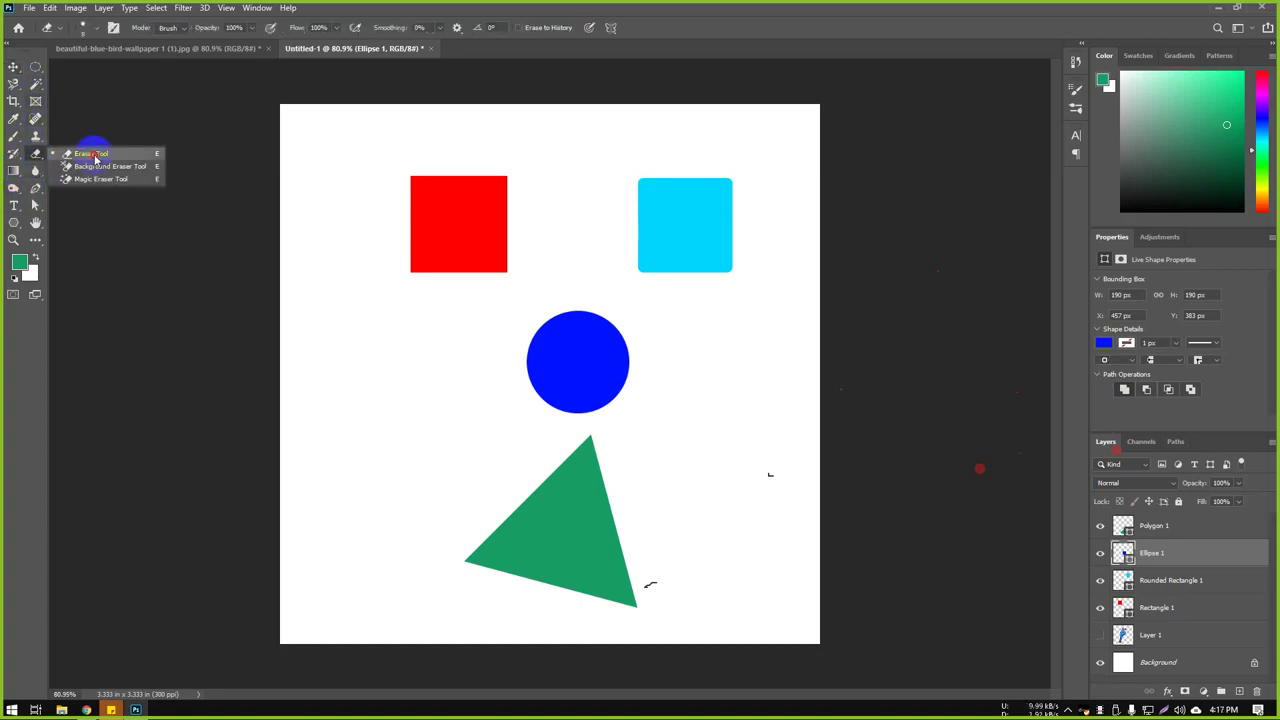
click(86, 152)
click(582, 364)
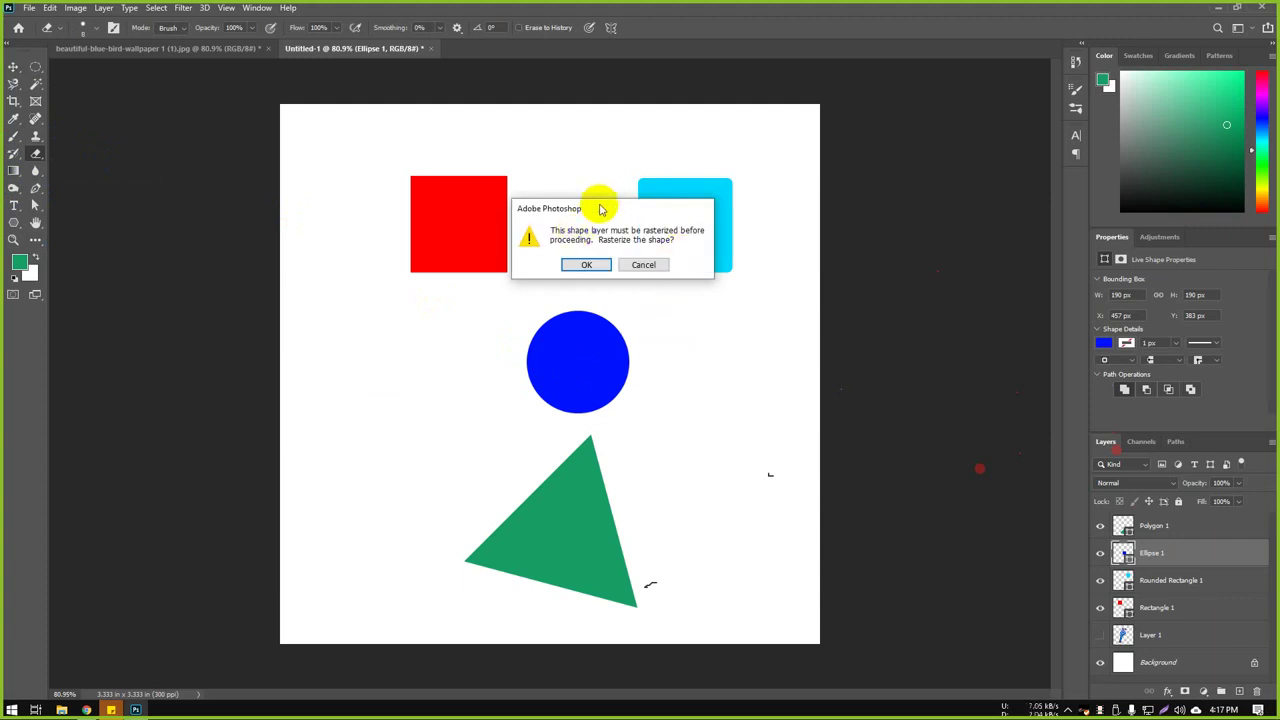
drag(600, 209, 660, 217)
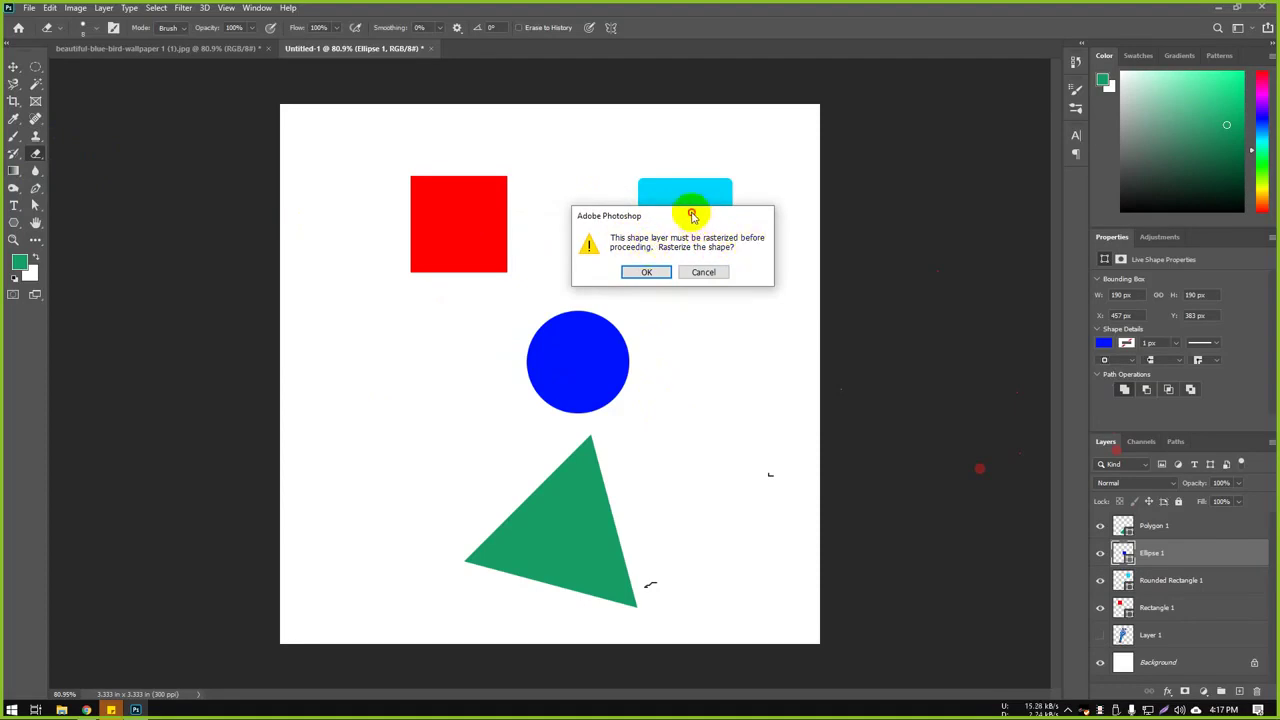
drag(694, 217, 640, 205)
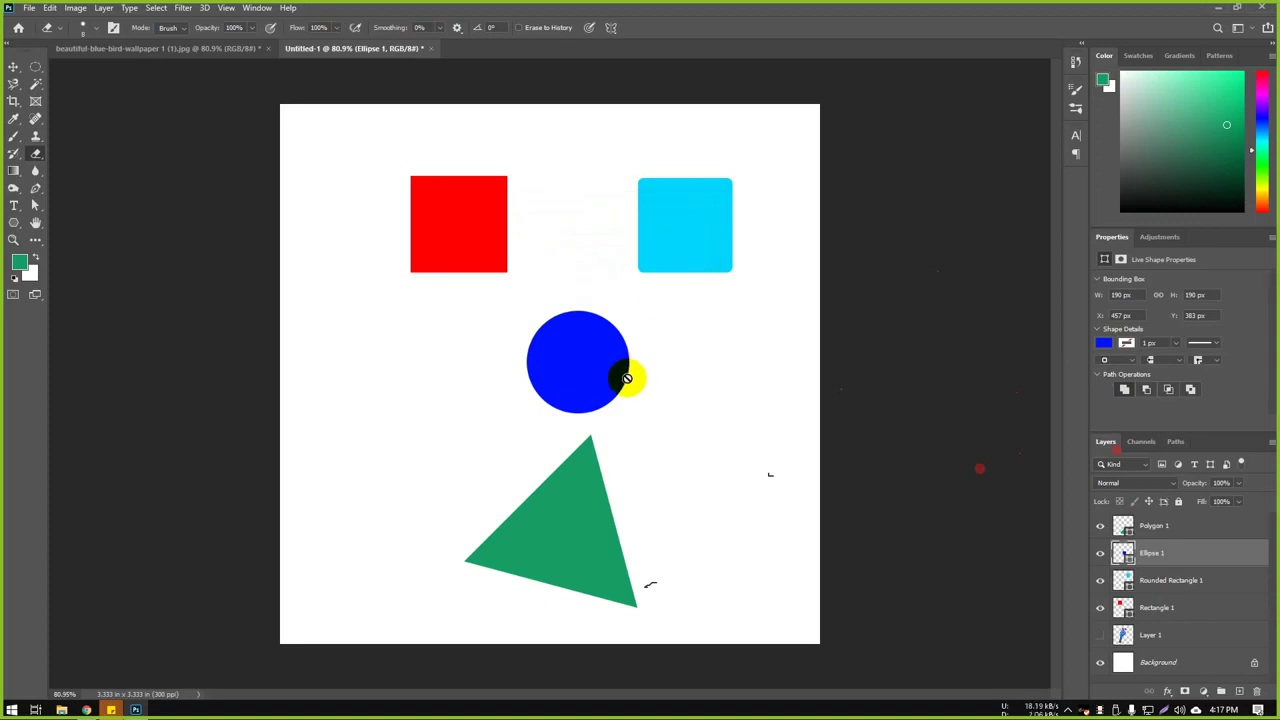
click(587, 388)
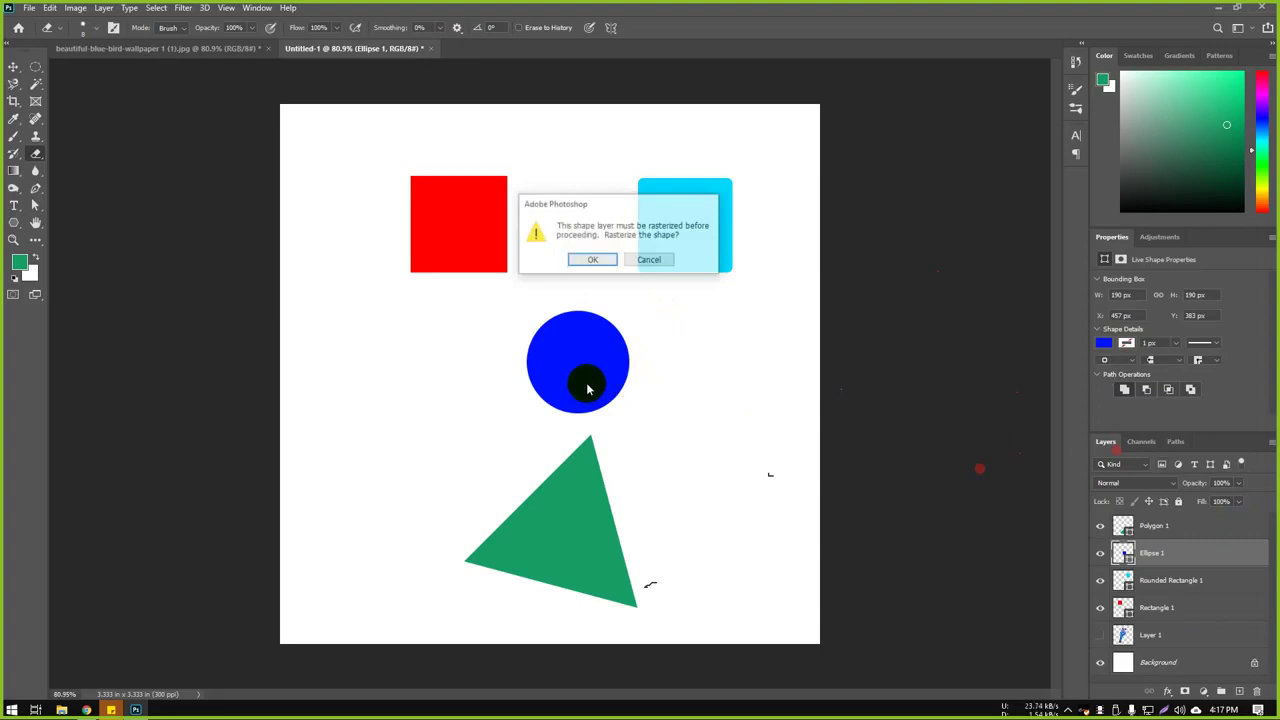
click(593, 259)
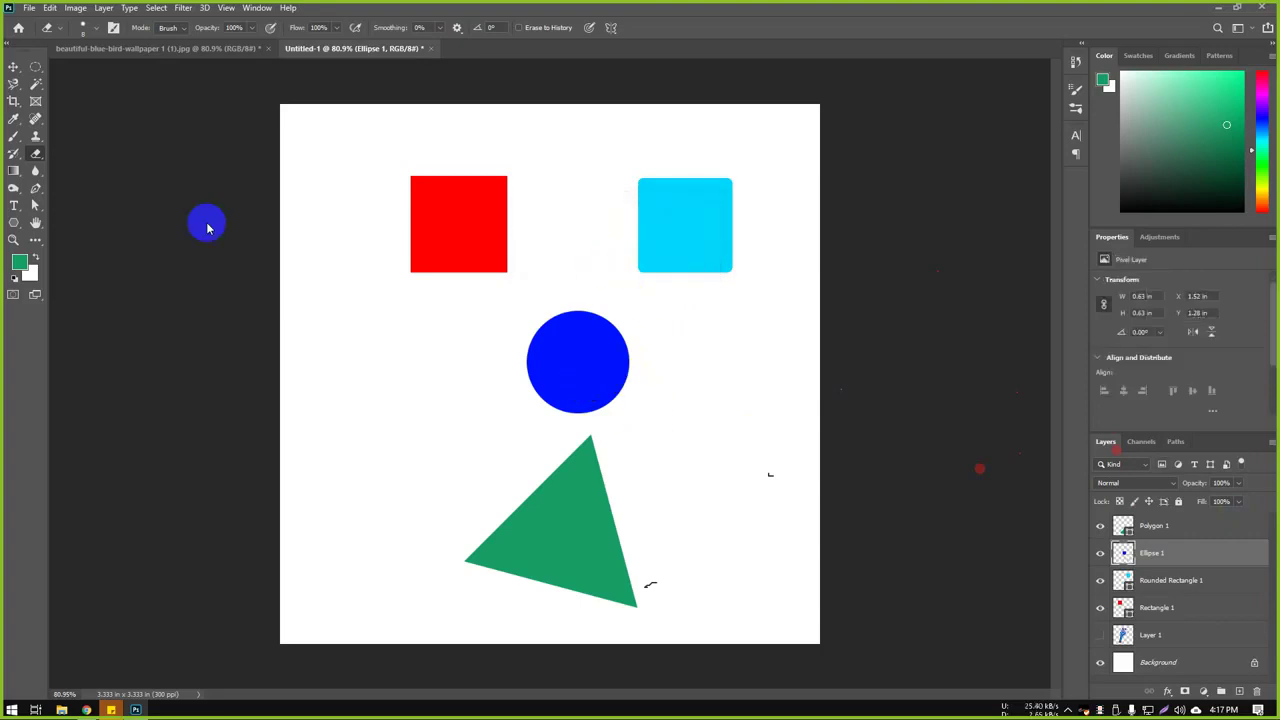
mouse_move(650, 402)
mouse_down()
mouse_move(530, 386)
mouse_move(612, 358)
mouse_move(592, 327)
mouse_move(635, 389)
mouse_move(507, 310)
mouse_move(468, 349)
mouse_up()
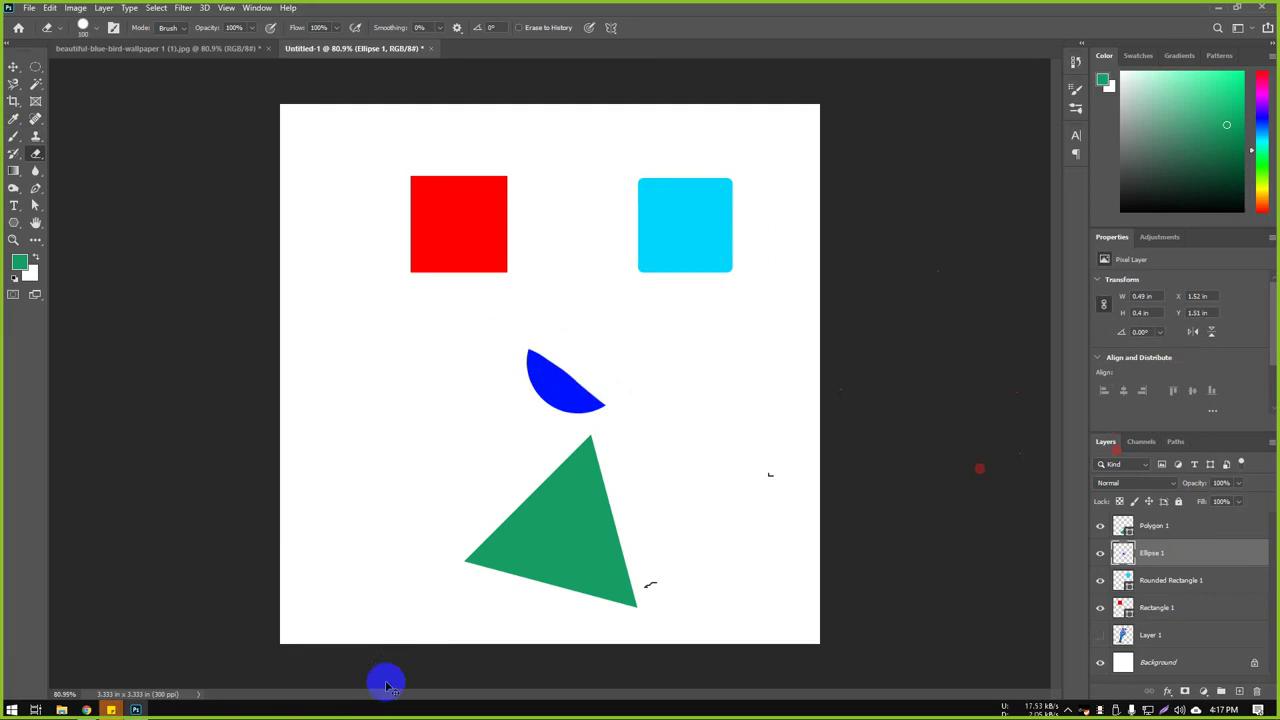
key(ctrl+z)
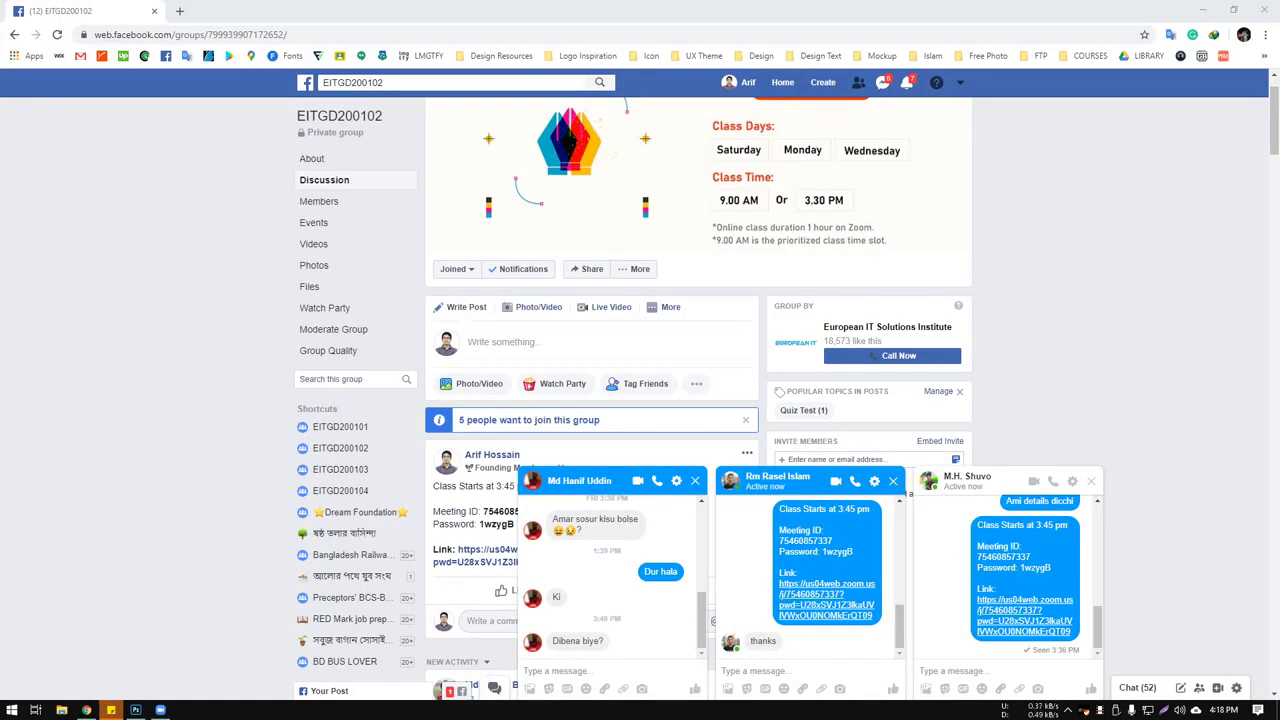
click(695, 481)
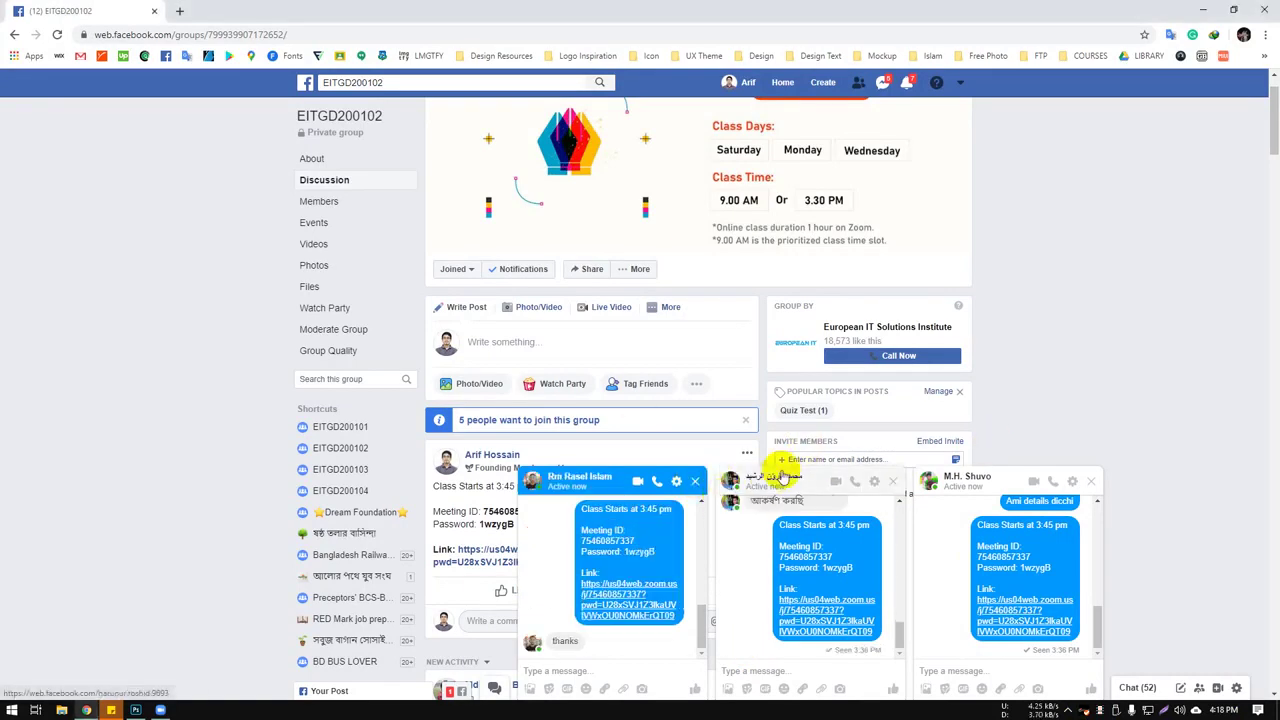
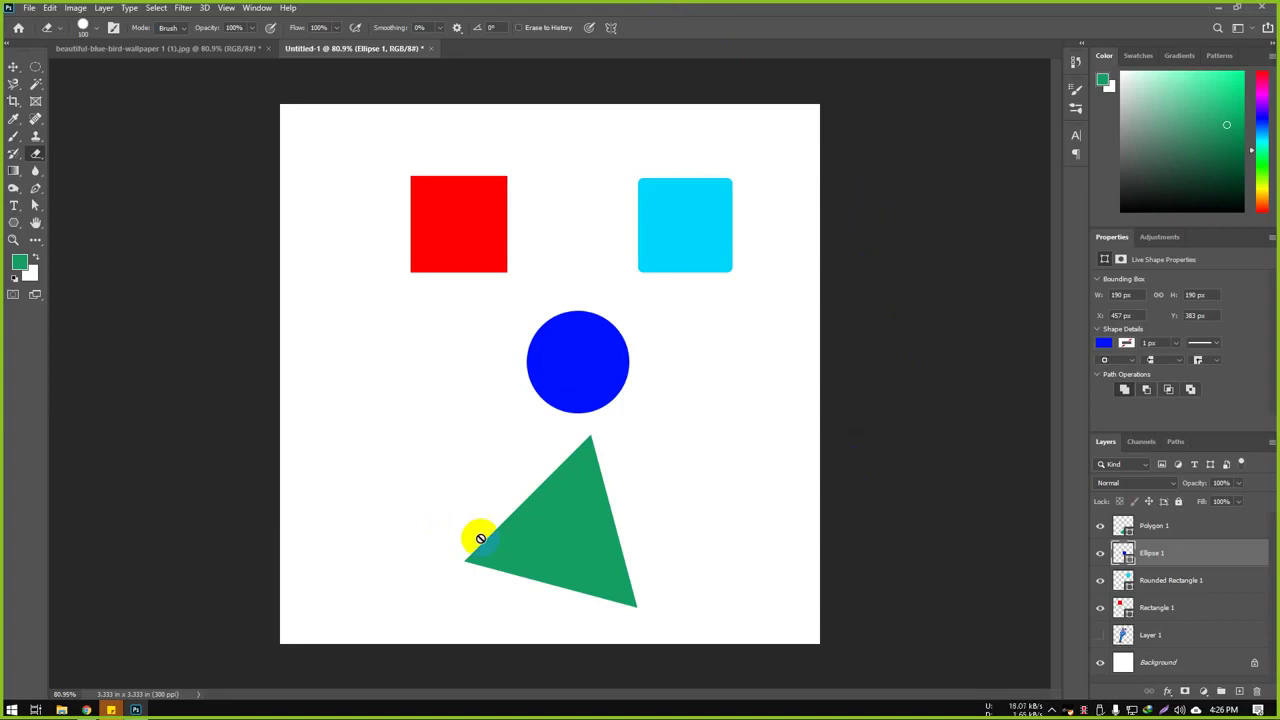
Step: Show the anchor points of the triangle, the circle and the red square by selecting each with the Direct Selection tool
click(33, 210)
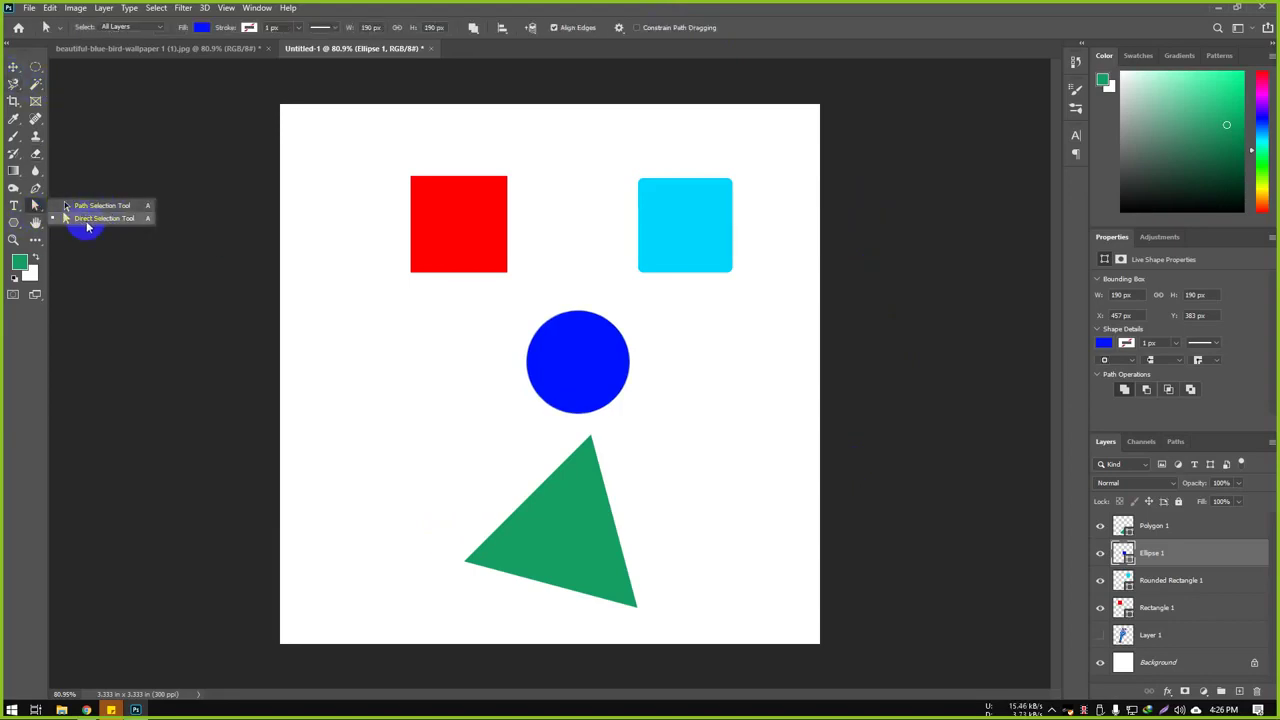
click(98, 218)
click(591, 498)
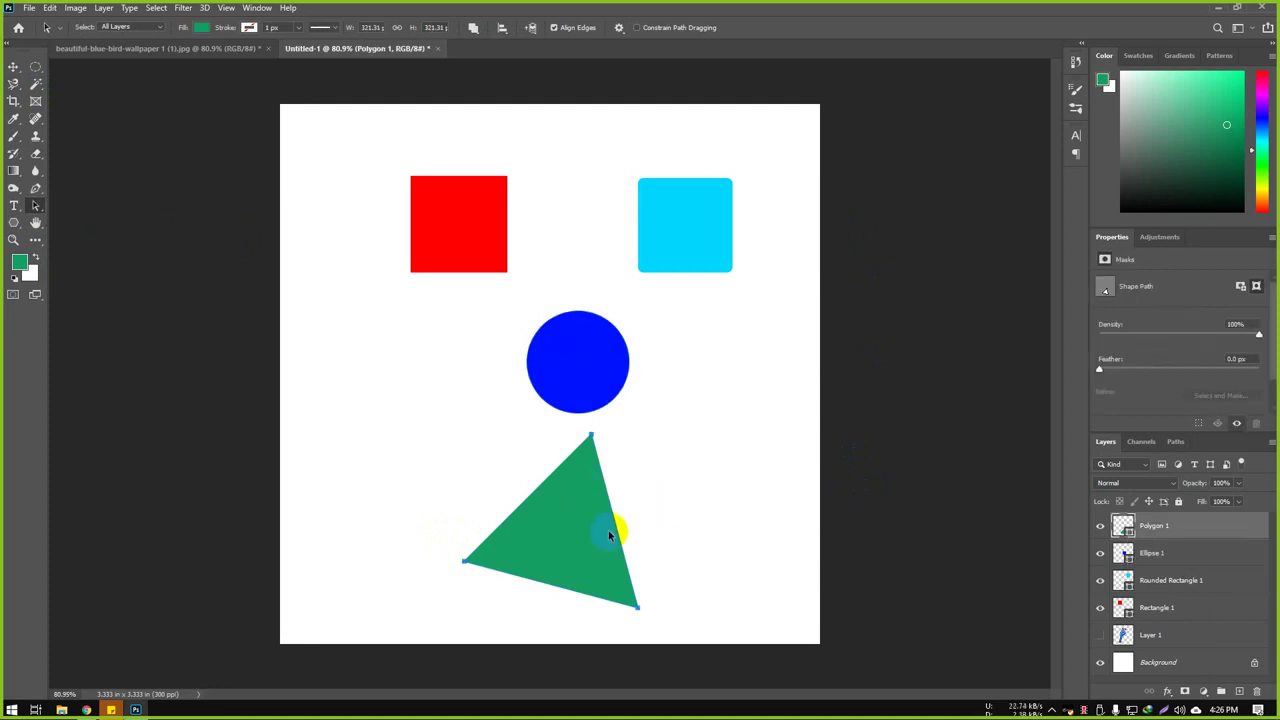
click(600, 362)
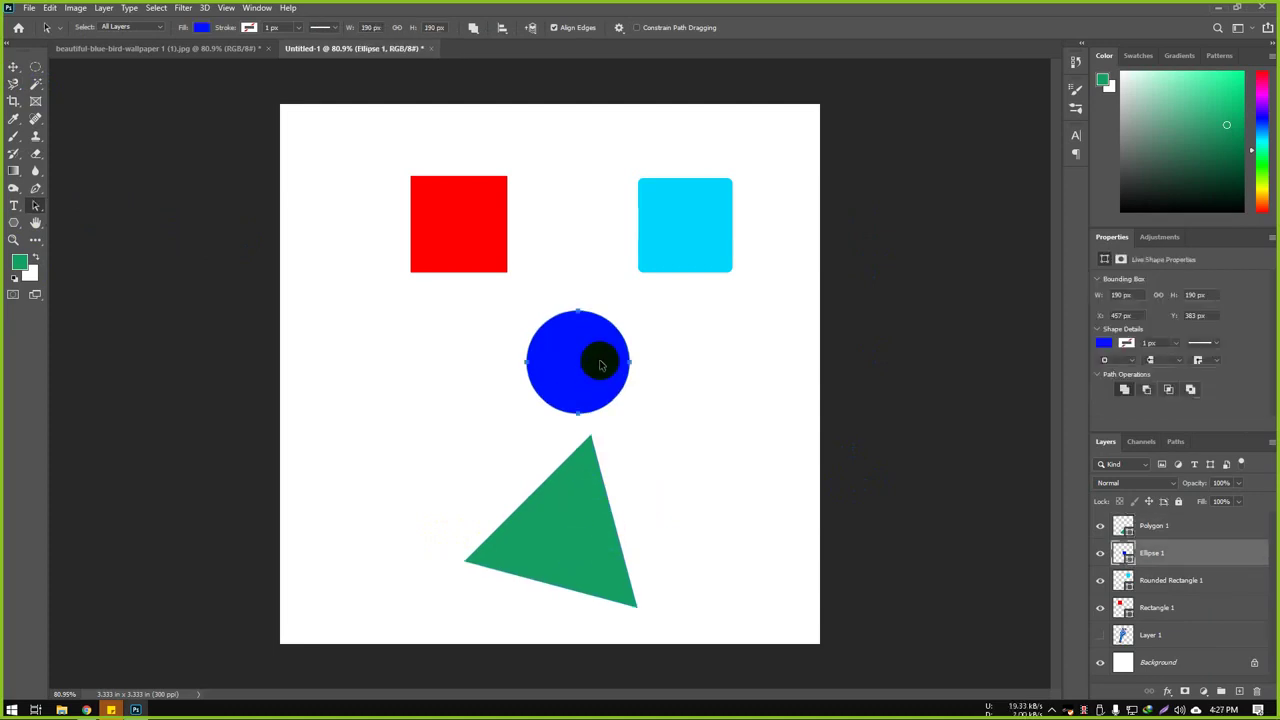
click(475, 242)
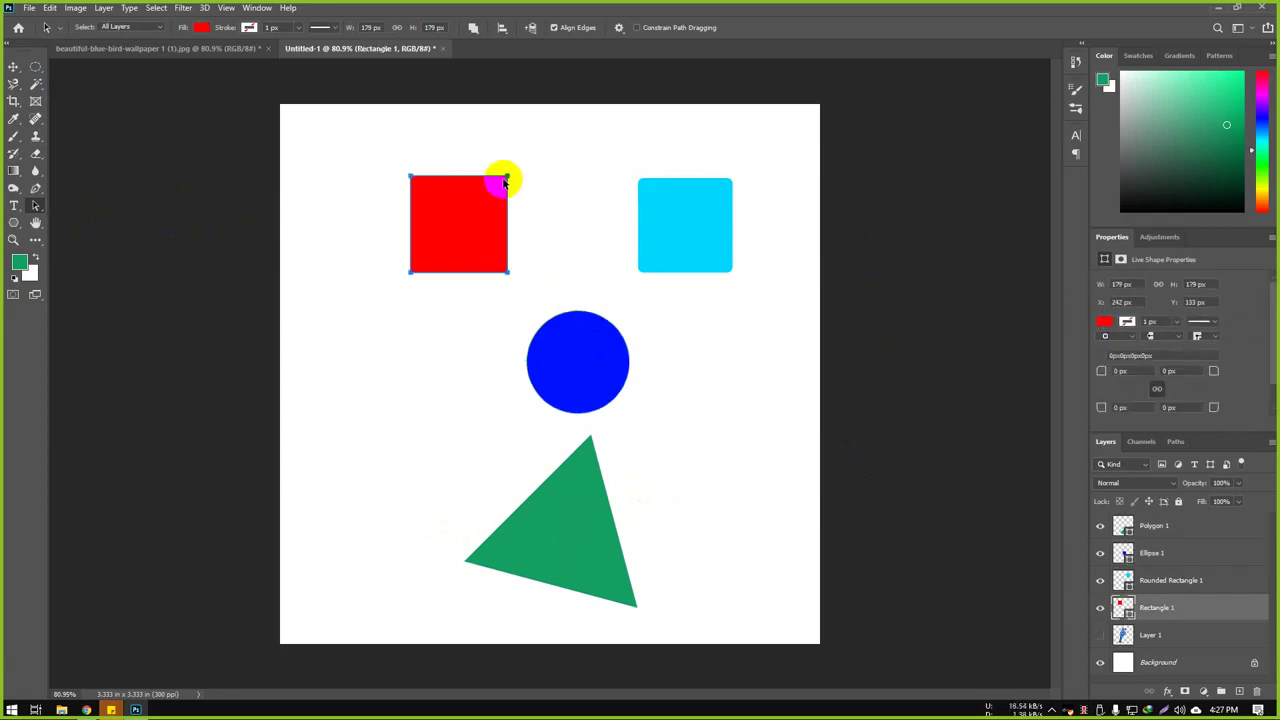
click(590, 546)
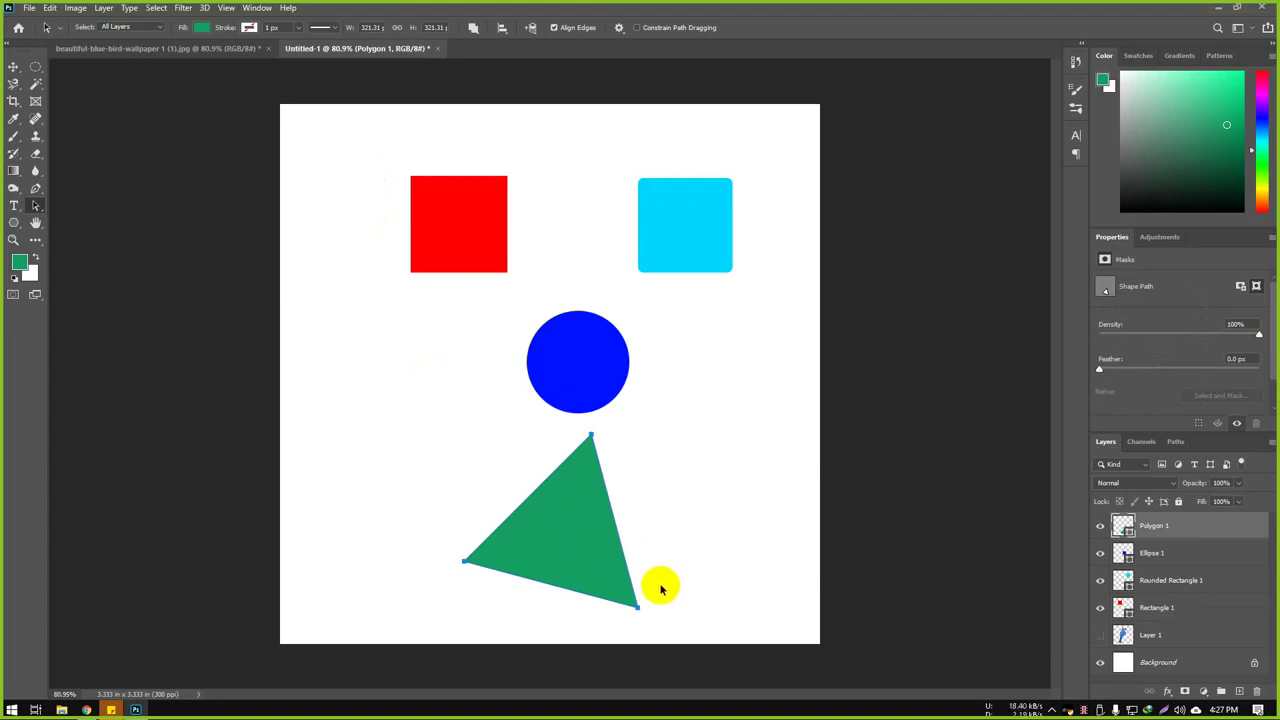
Step: Isolate the triangle's corner anchor points one at a time with Direct Selection marquees, and clear the on-screen annotations
drag(674, 586, 608, 634)
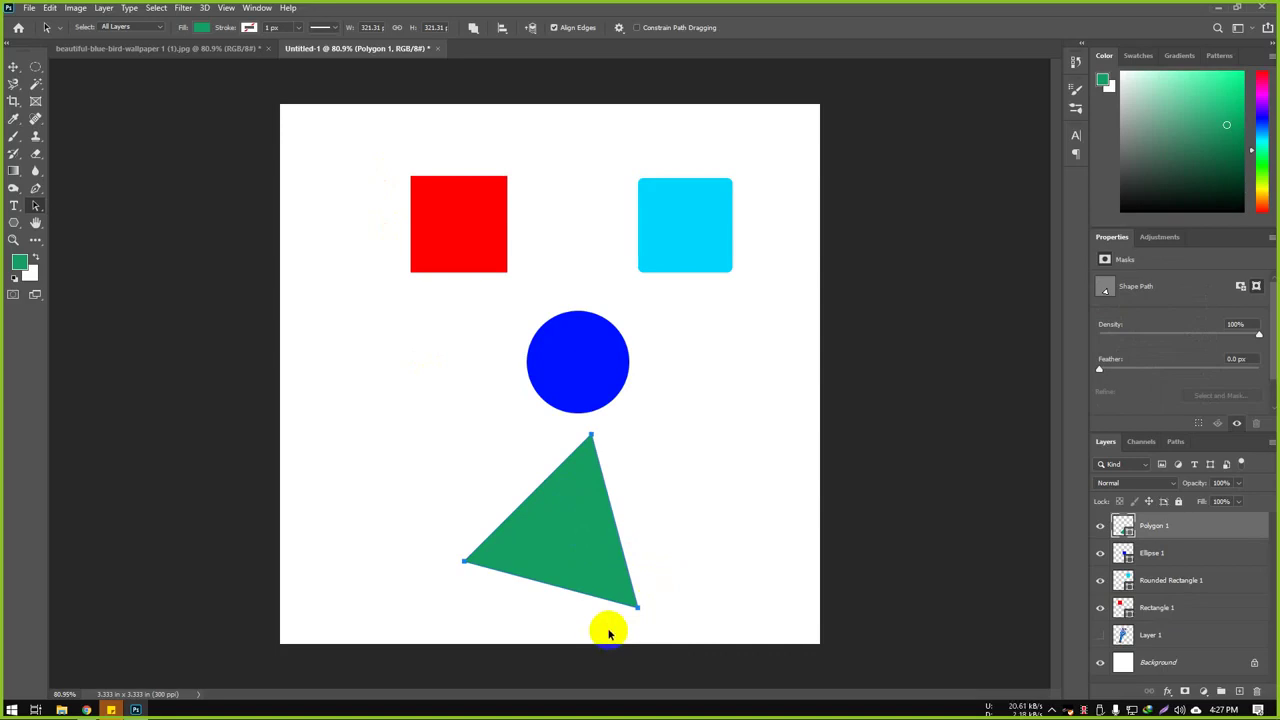
click(35, 205)
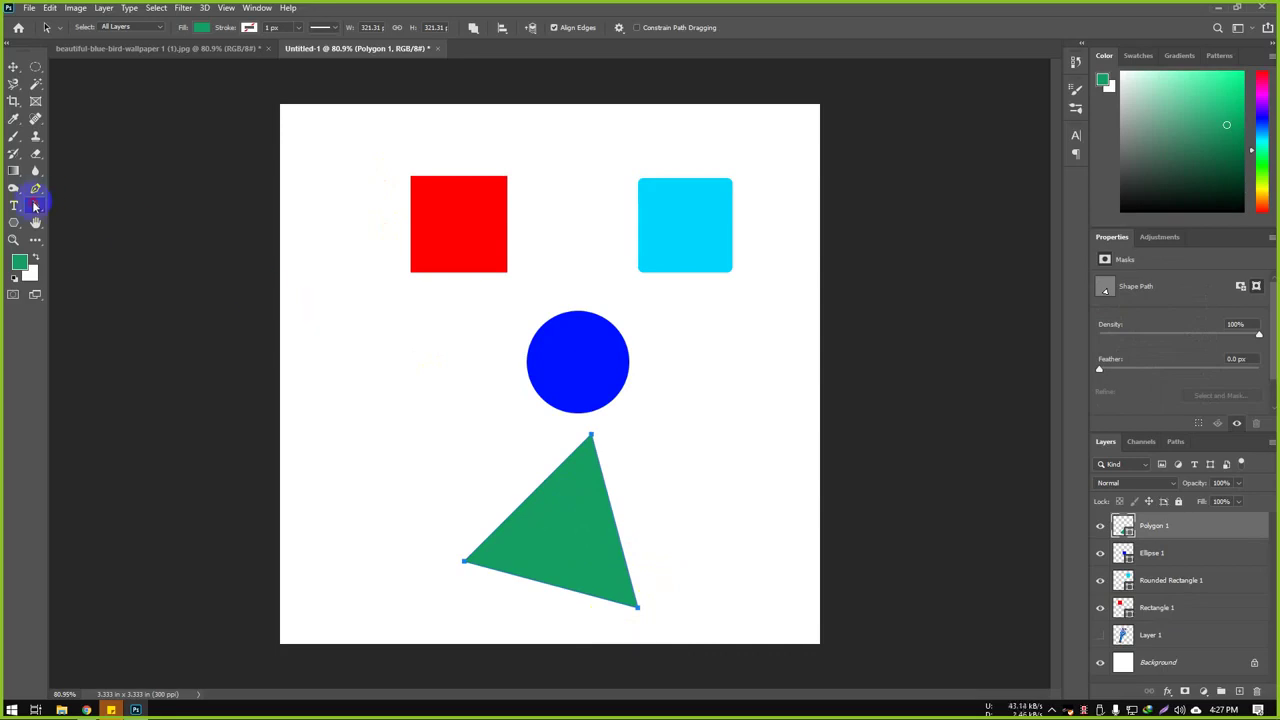
drag(35, 205, 92, 220)
drag(668, 572, 608, 636)
drag(624, 424, 586, 434)
drag(449, 514, 501, 611)
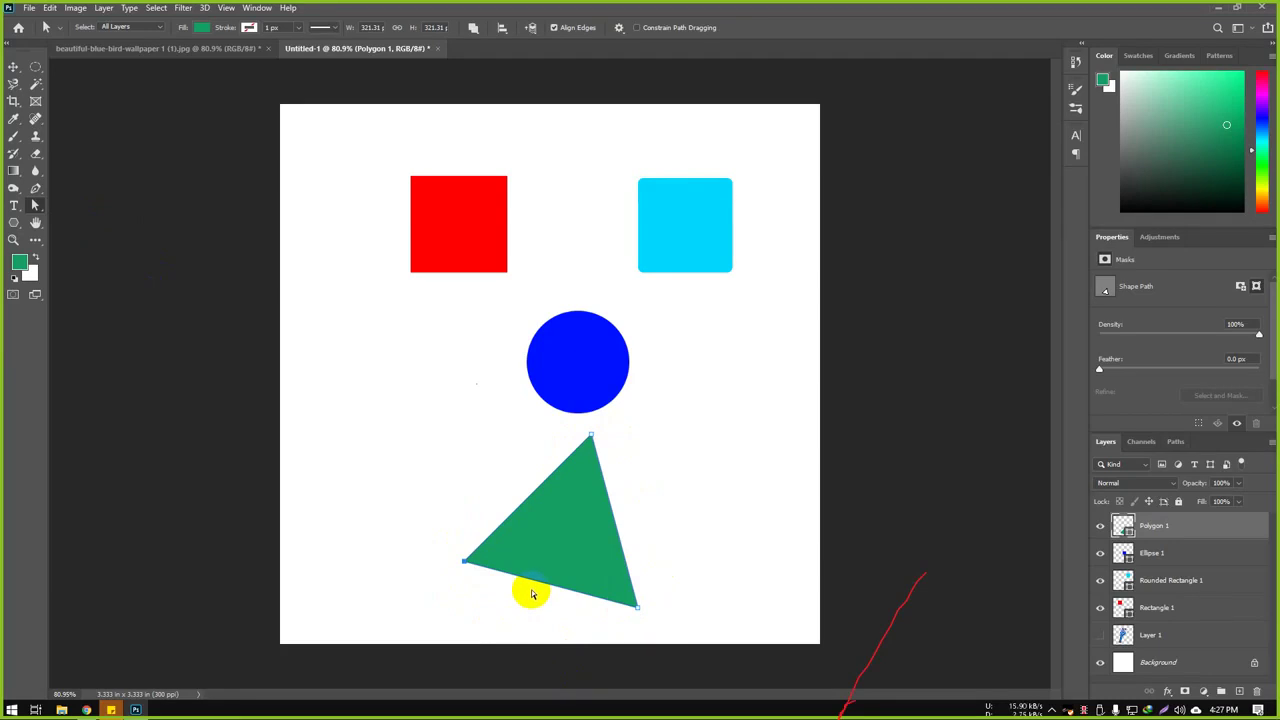
drag(668, 572, 617, 628)
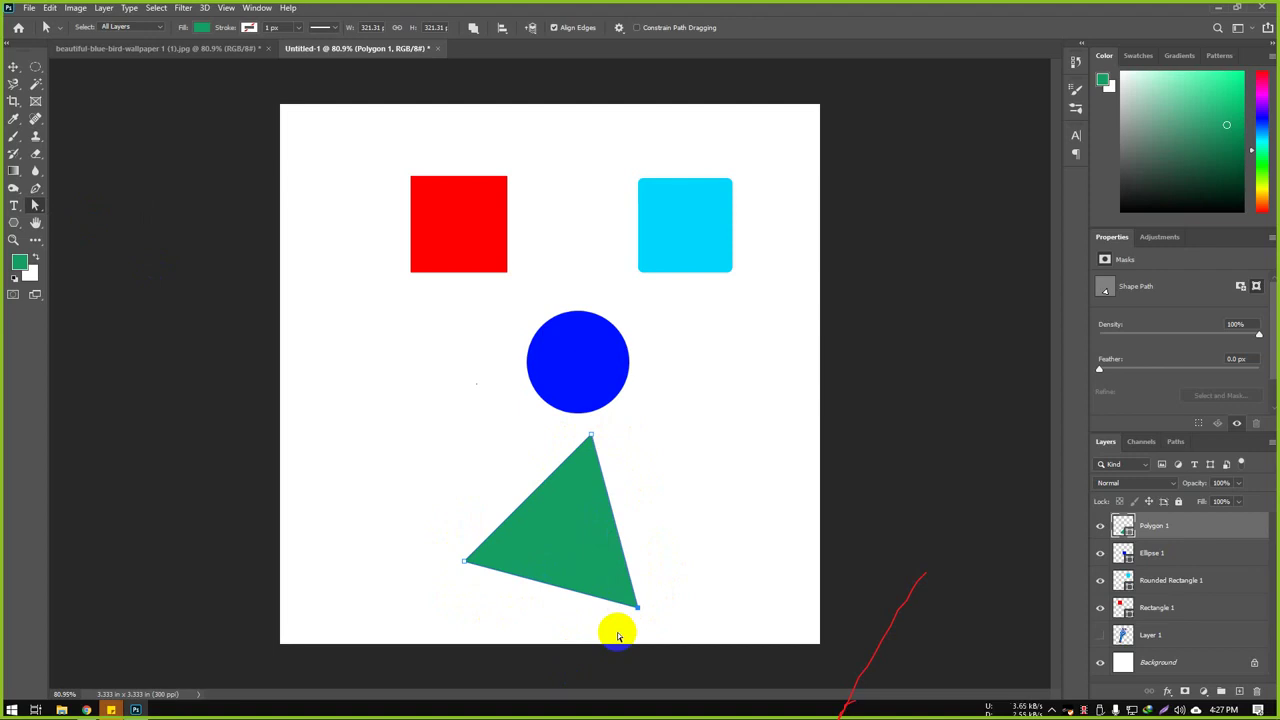
drag(623, 434, 537, 452)
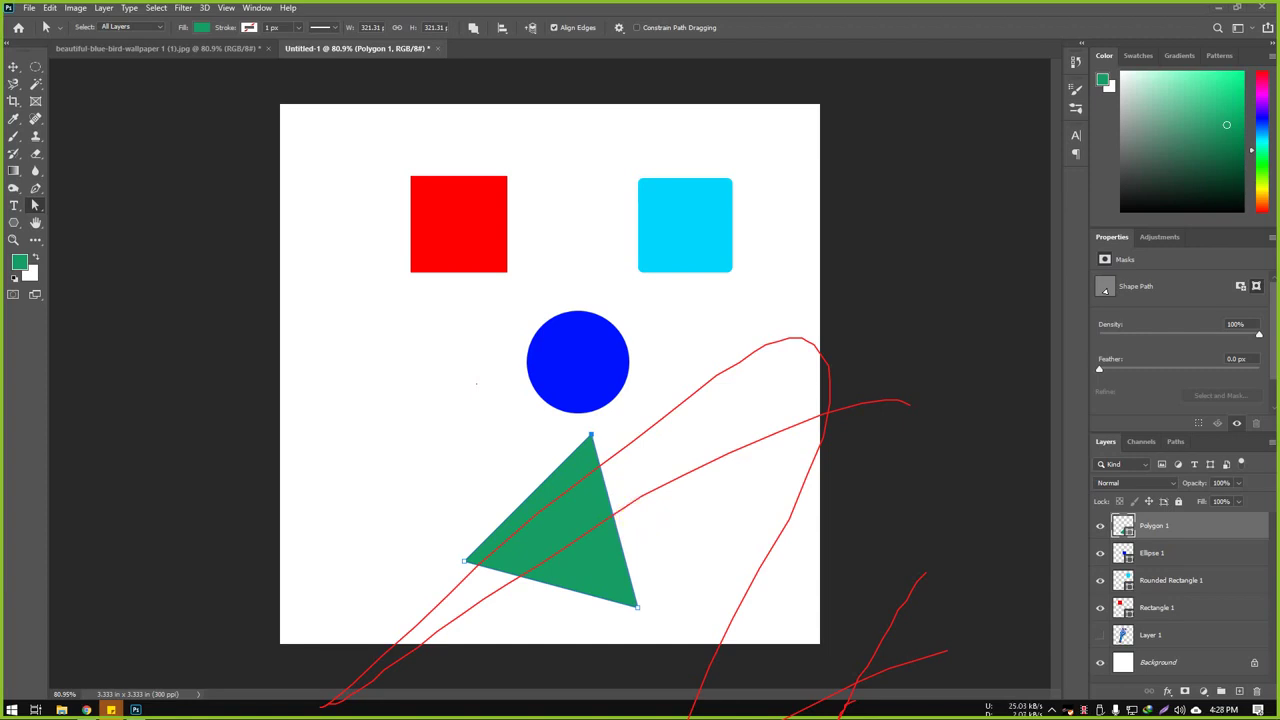
key(Escape)
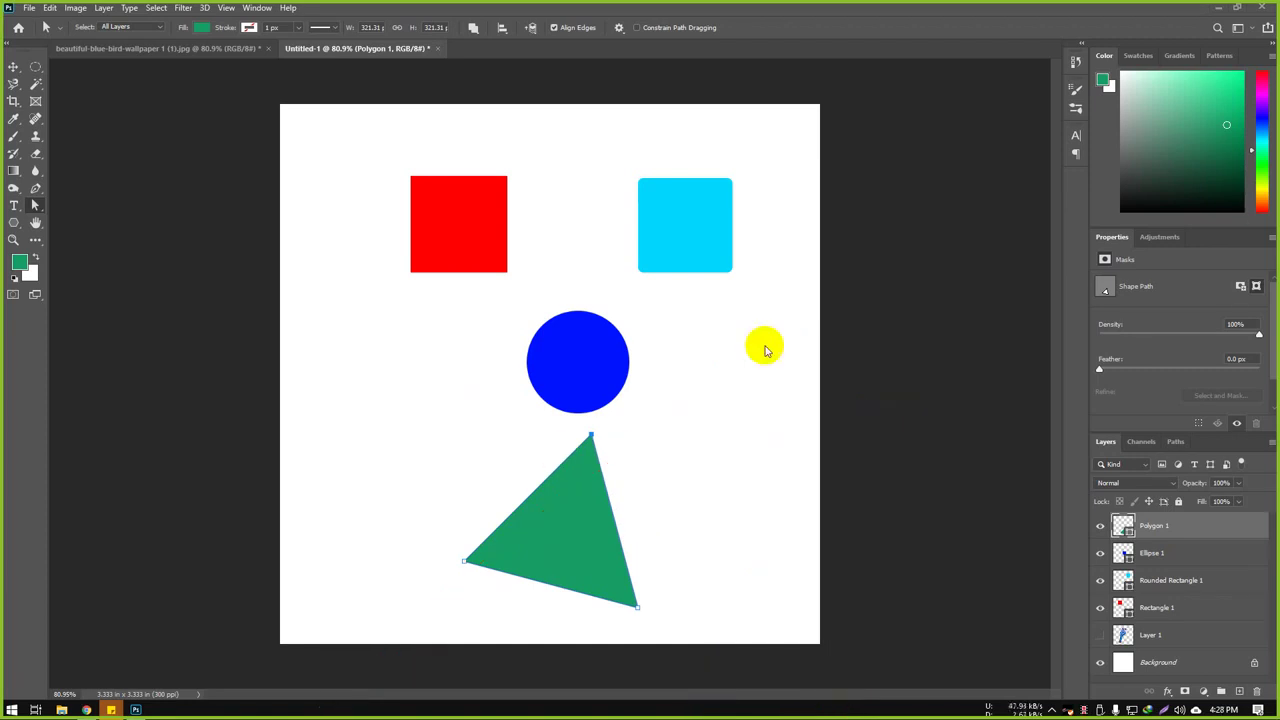
Step: Move the triangle up and to the left of the circle with the Path Selection tool
click(33, 206)
click(74, 207)
drag(580, 503, 441, 392)
Step: Select the circle on the canvas, and select the Rectangle 1 and Ellipse 1 layers in turn
click(557, 368)
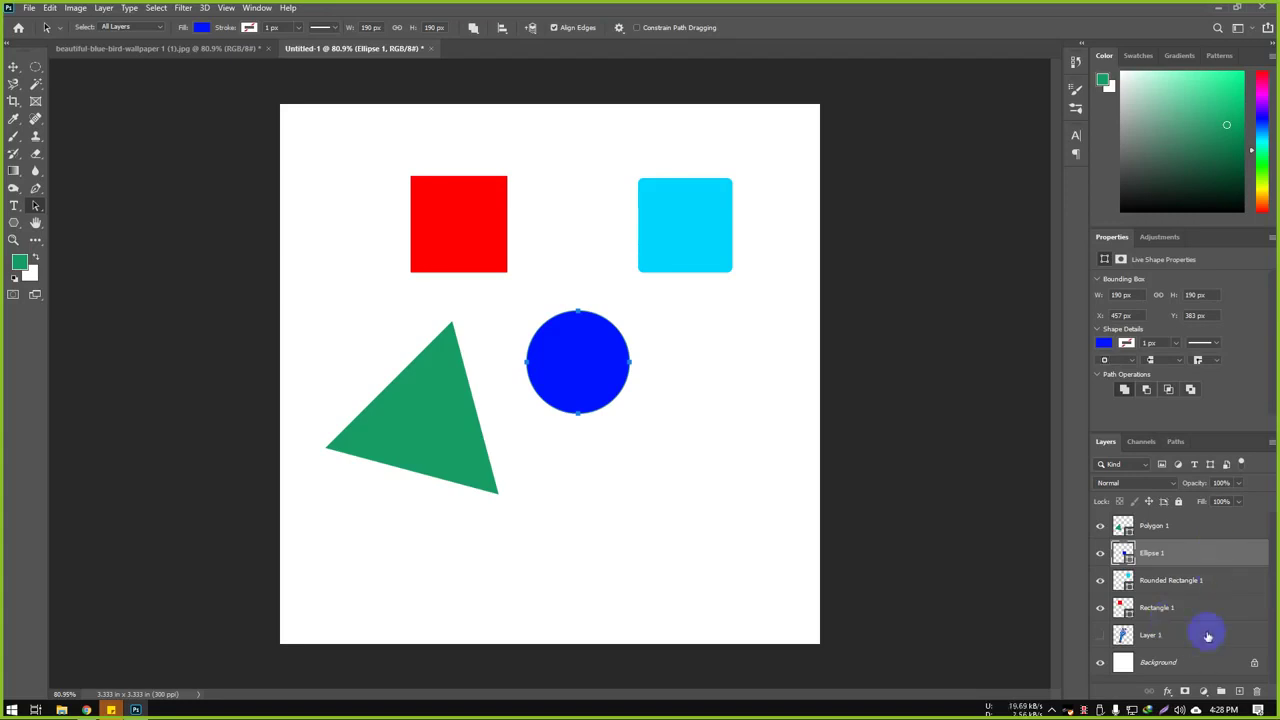
click(1186, 607)
click(1185, 552)
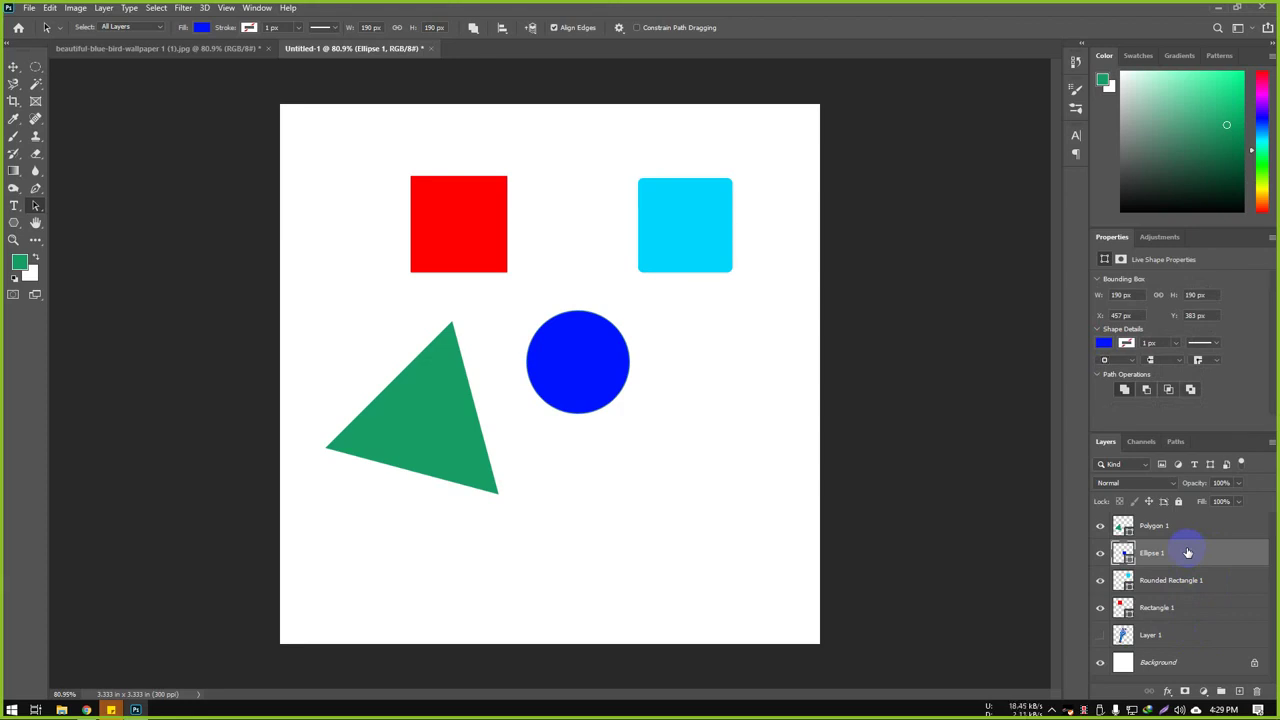
click(320, 437)
Step: Select the triangle, the red square and the circle in turn directly on the canvas
drag(38, 207, 128, 214)
click(425, 387)
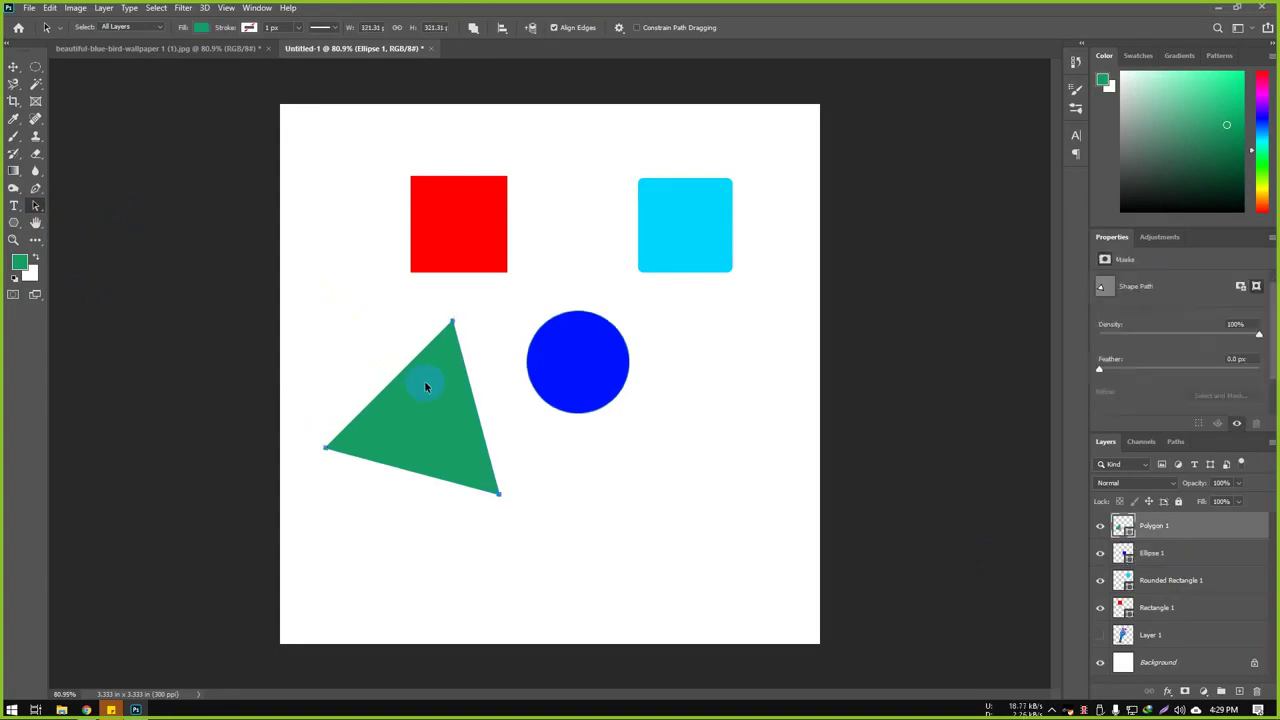
click(430, 255)
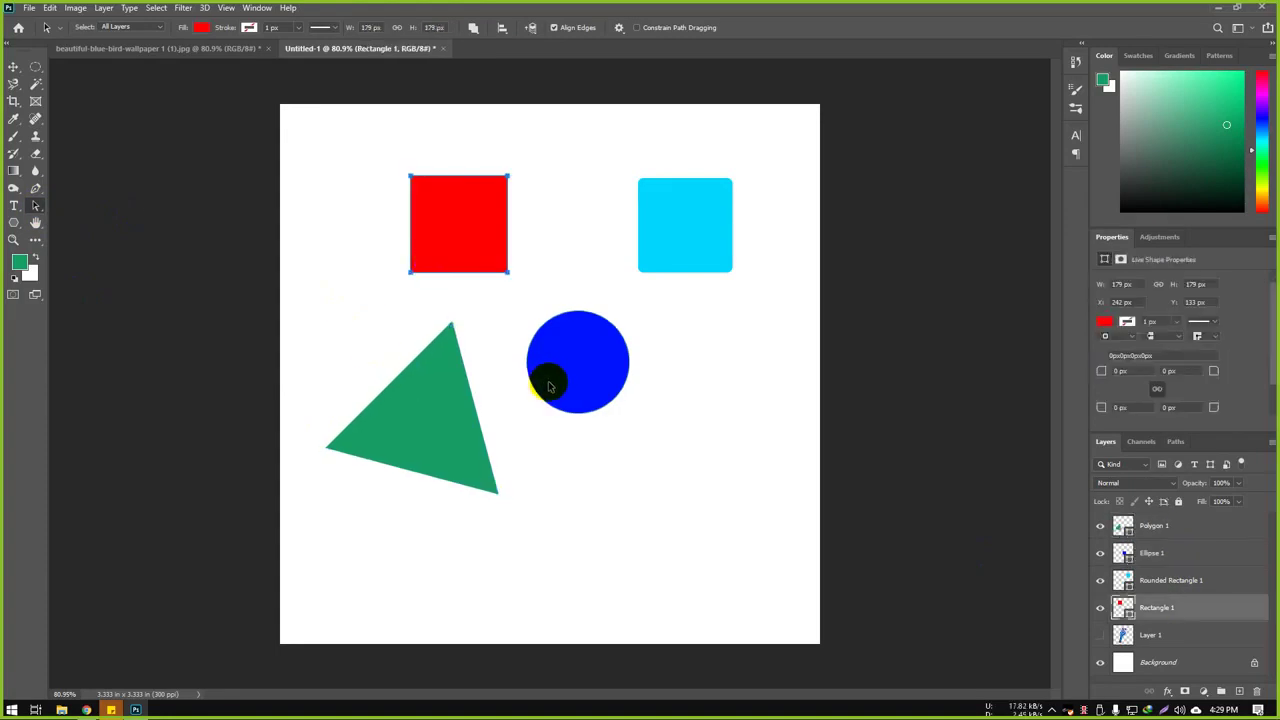
click(586, 378)
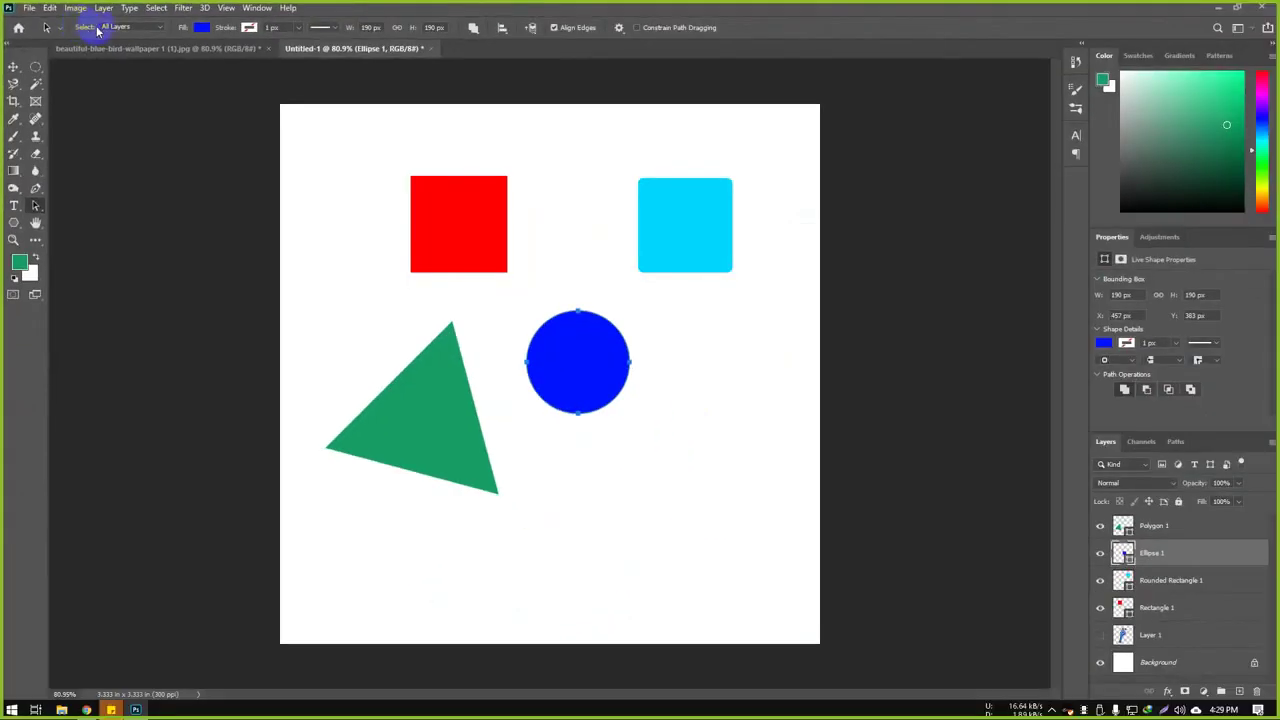
Step: Restrict Path Selection to Active Layers, and try selecting the red square and the circle on the canvas
click(115, 28)
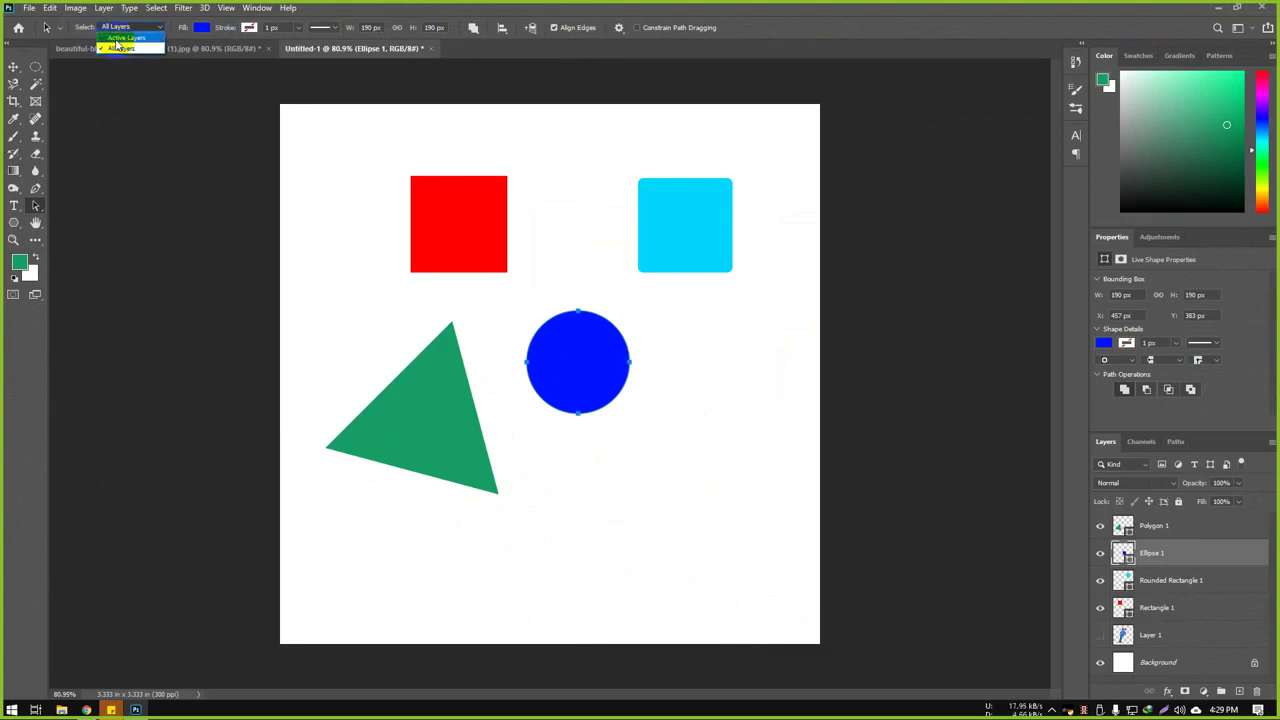
click(117, 39)
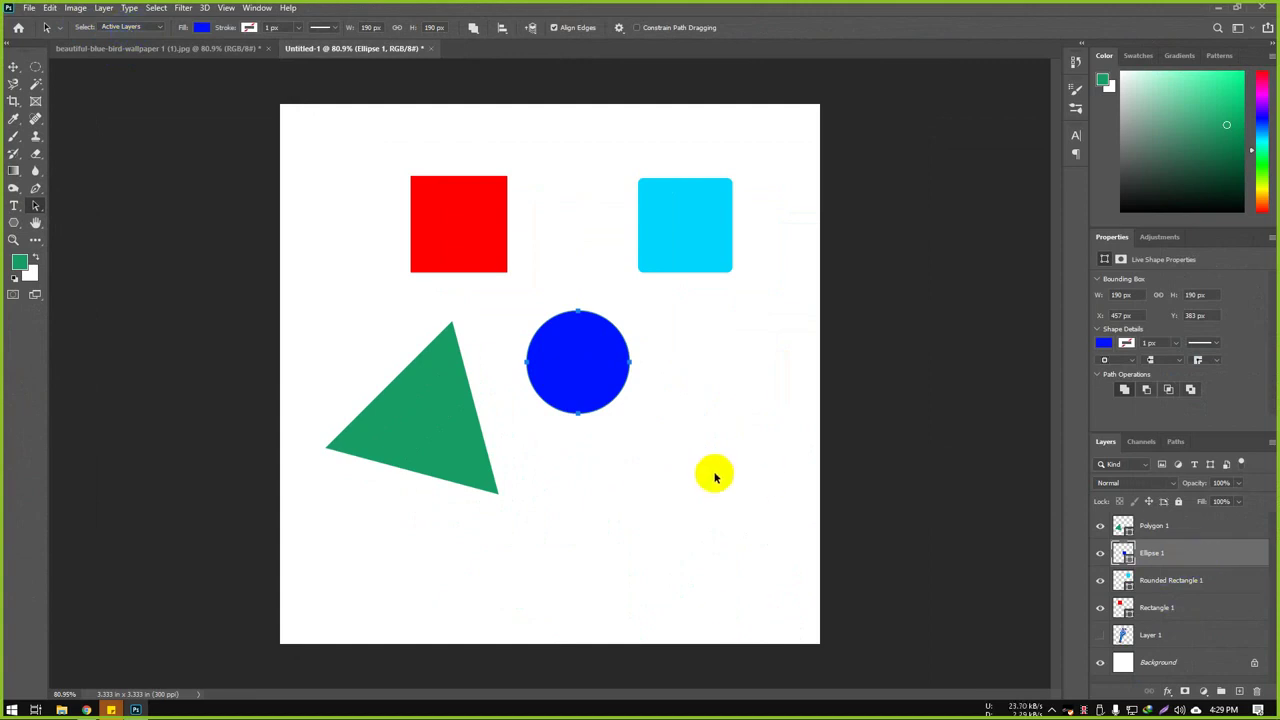
click(503, 218)
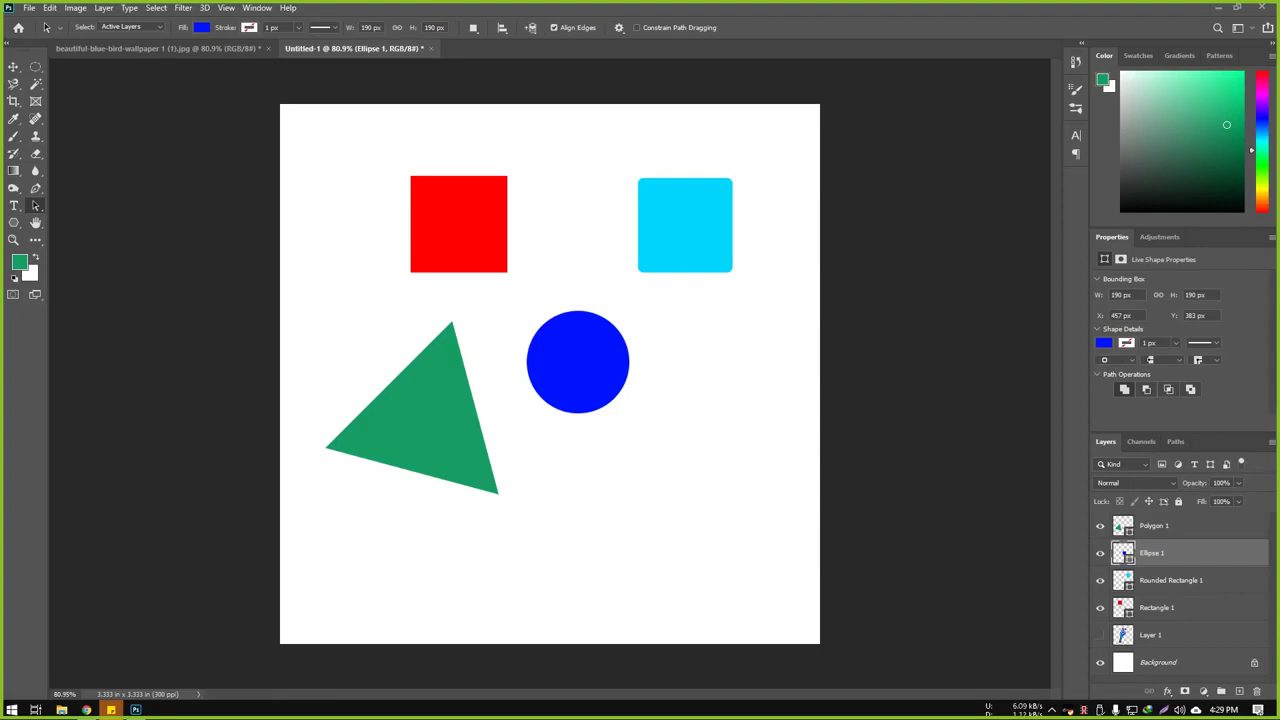
click(586, 364)
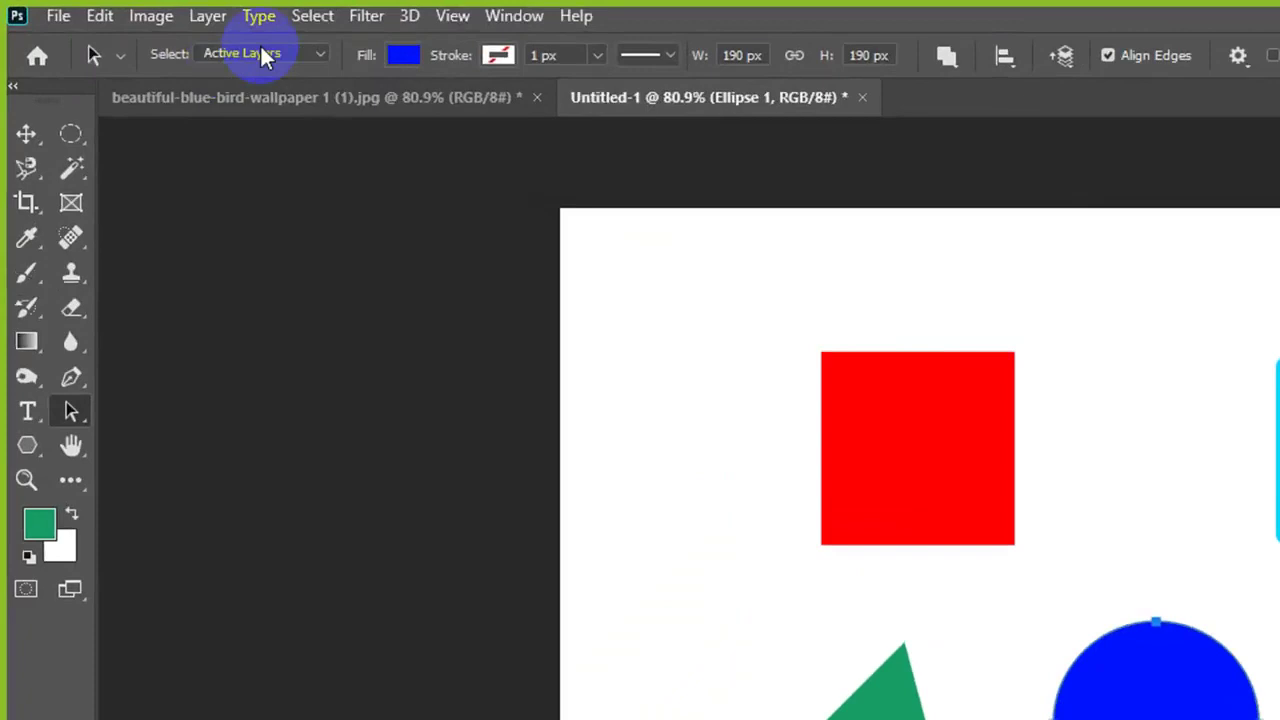
click(265, 55)
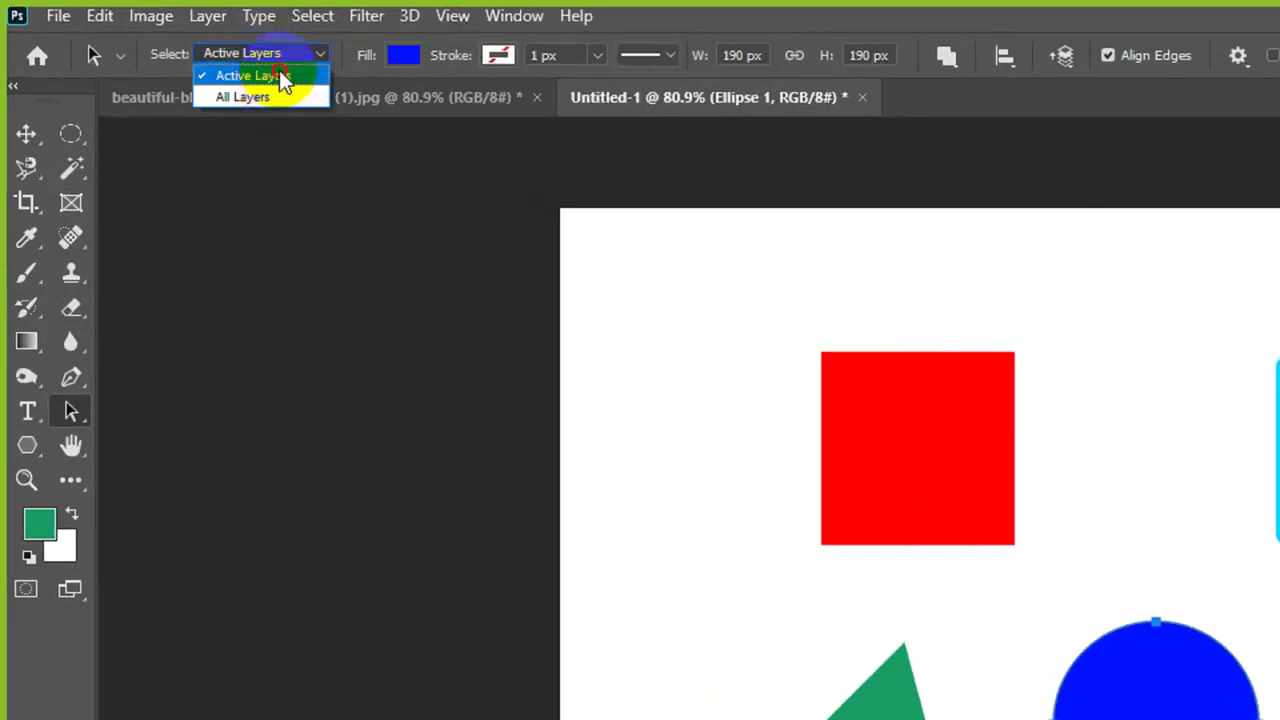
click(279, 70)
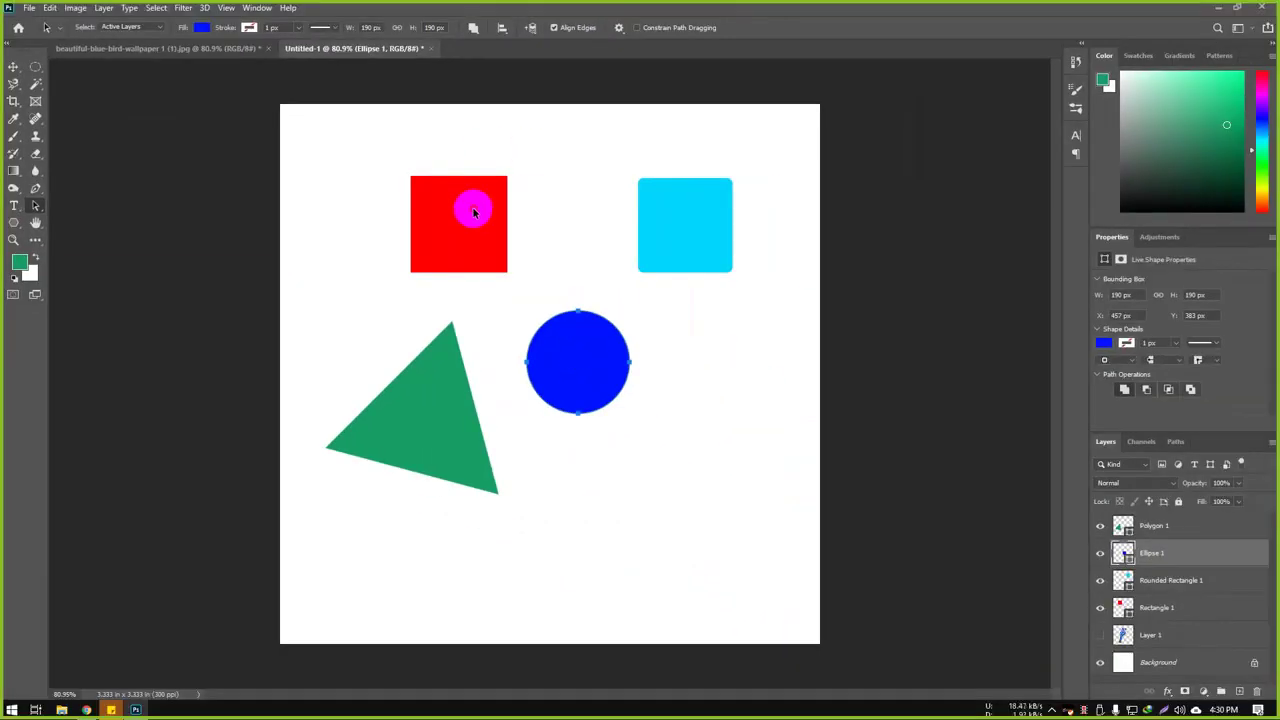
click(443, 491)
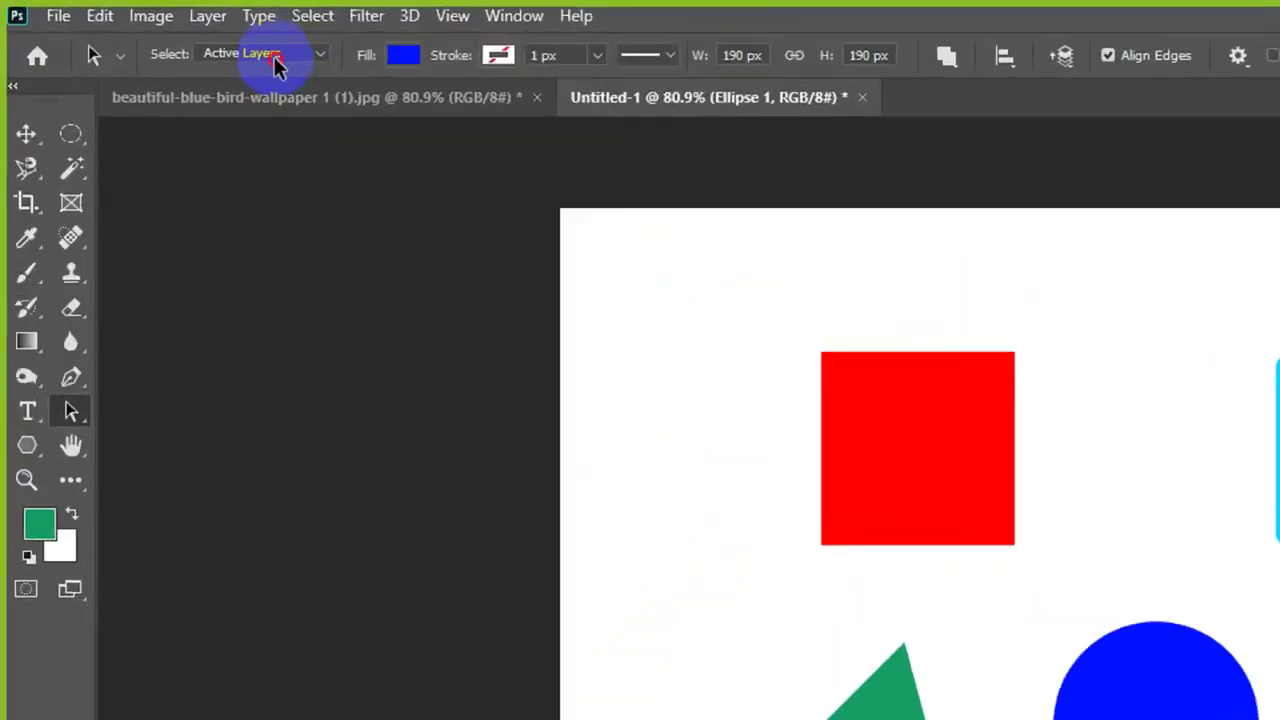
Step: Set Path Selection to All Layers, and select the red square, triangle, circle, cyan square and red square in turn
click(275, 60)
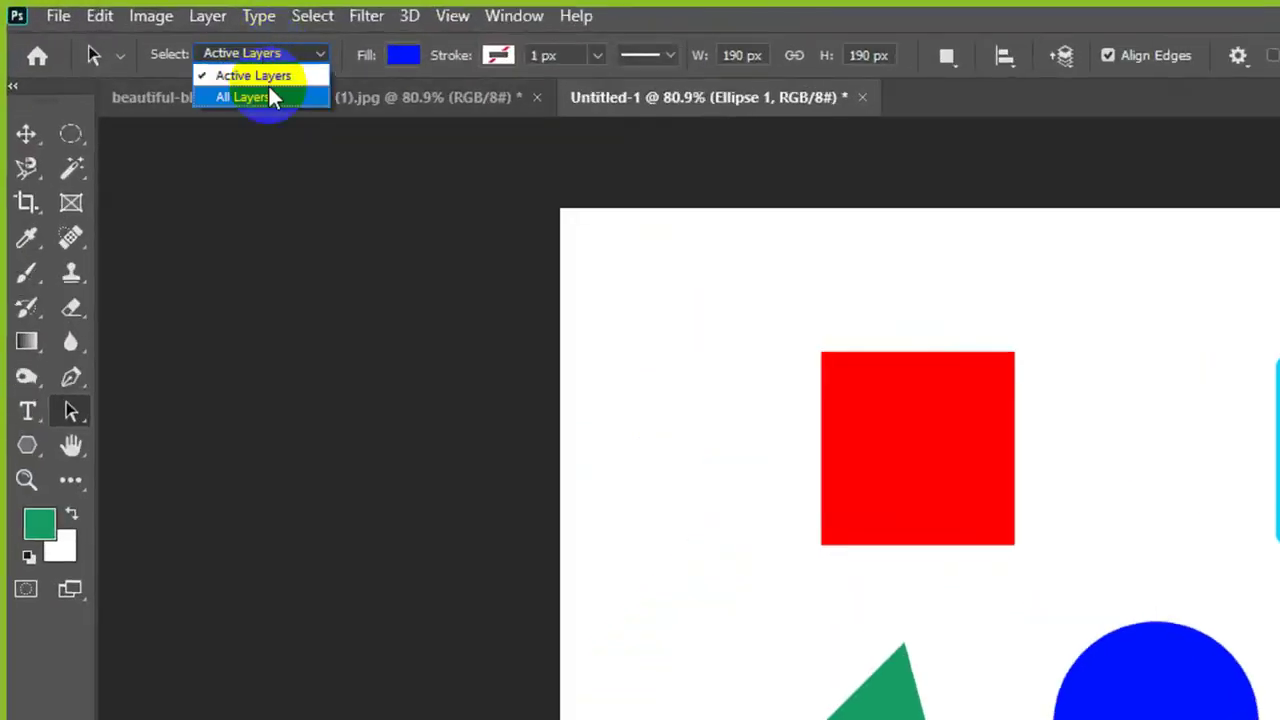
click(270, 92)
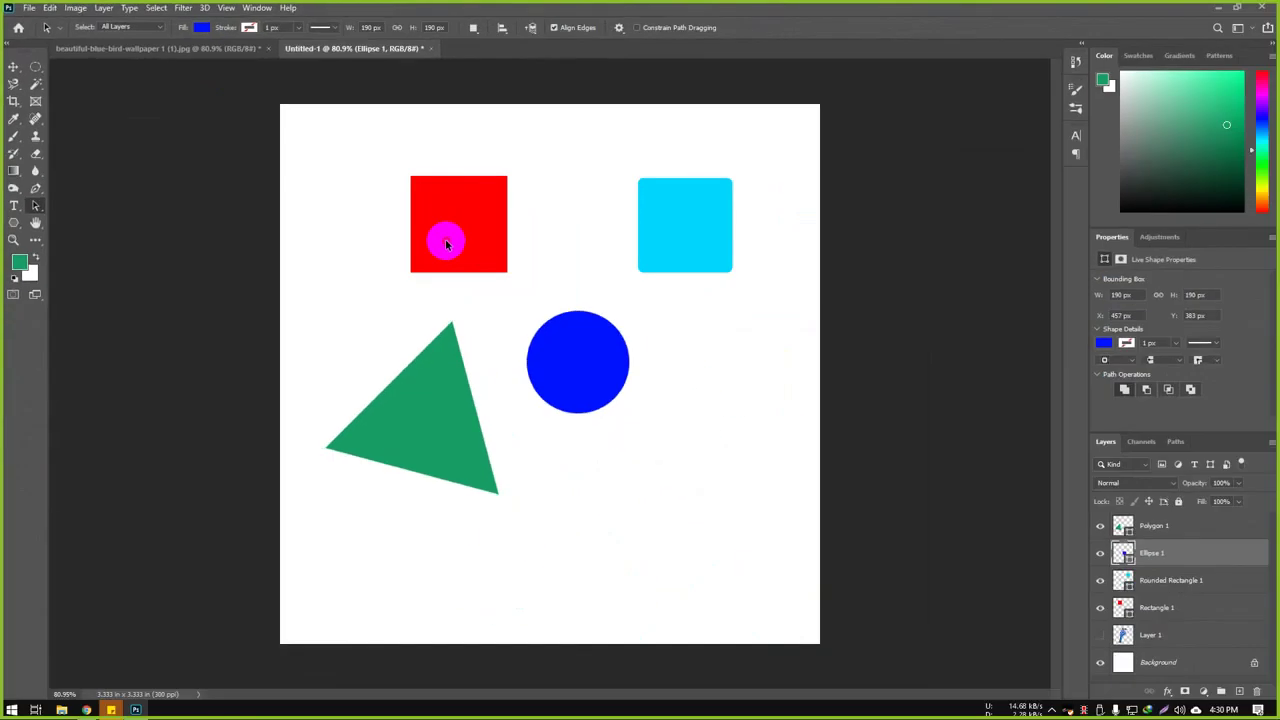
click(590, 316)
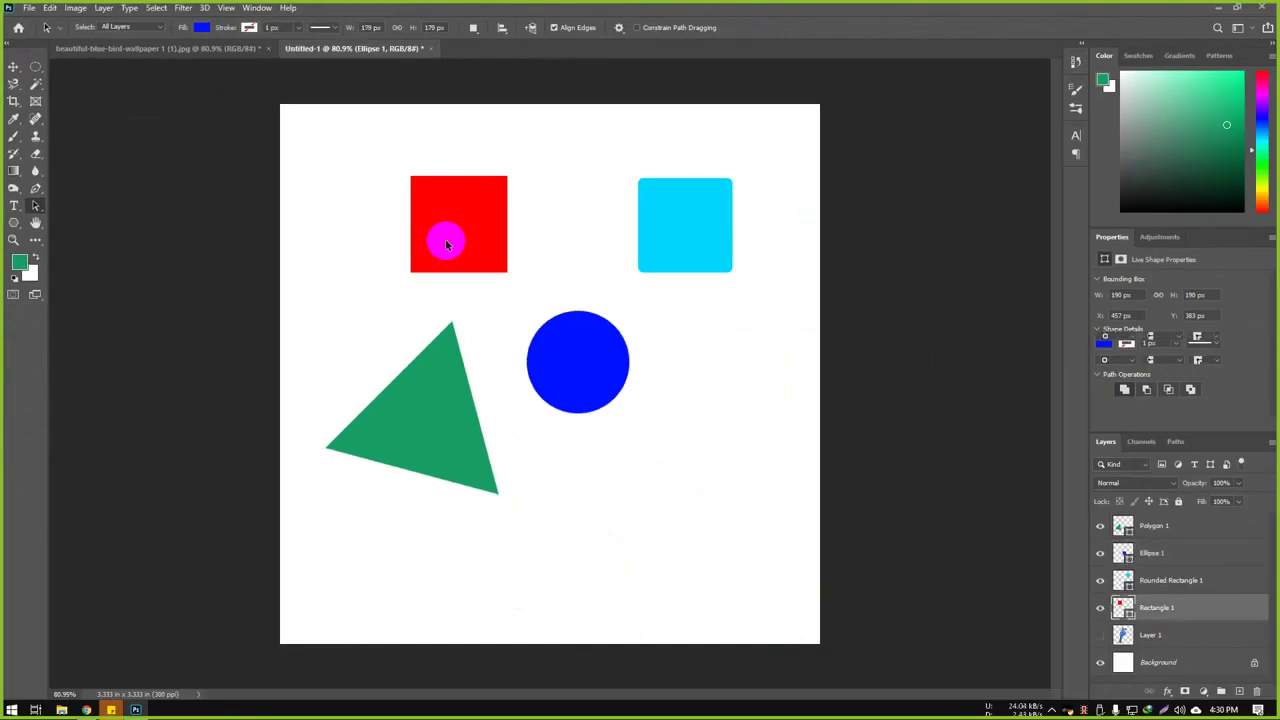
click(594, 503)
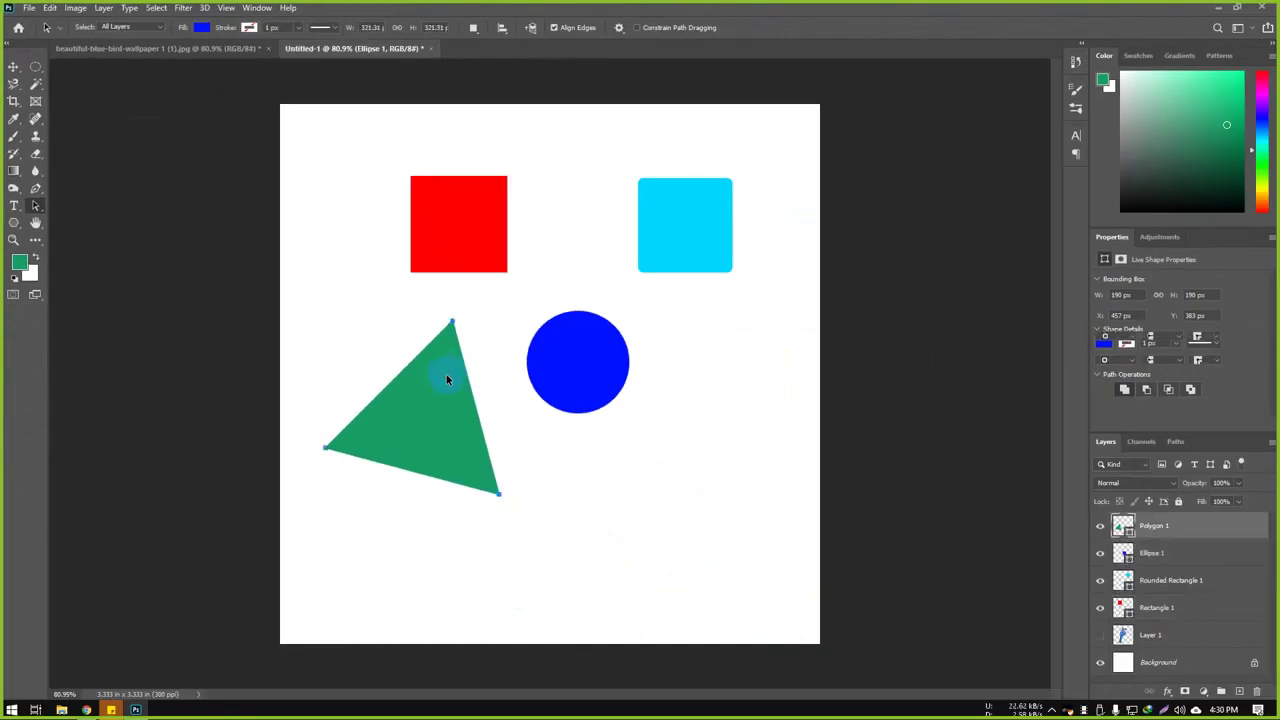
click(586, 362)
click(674, 214)
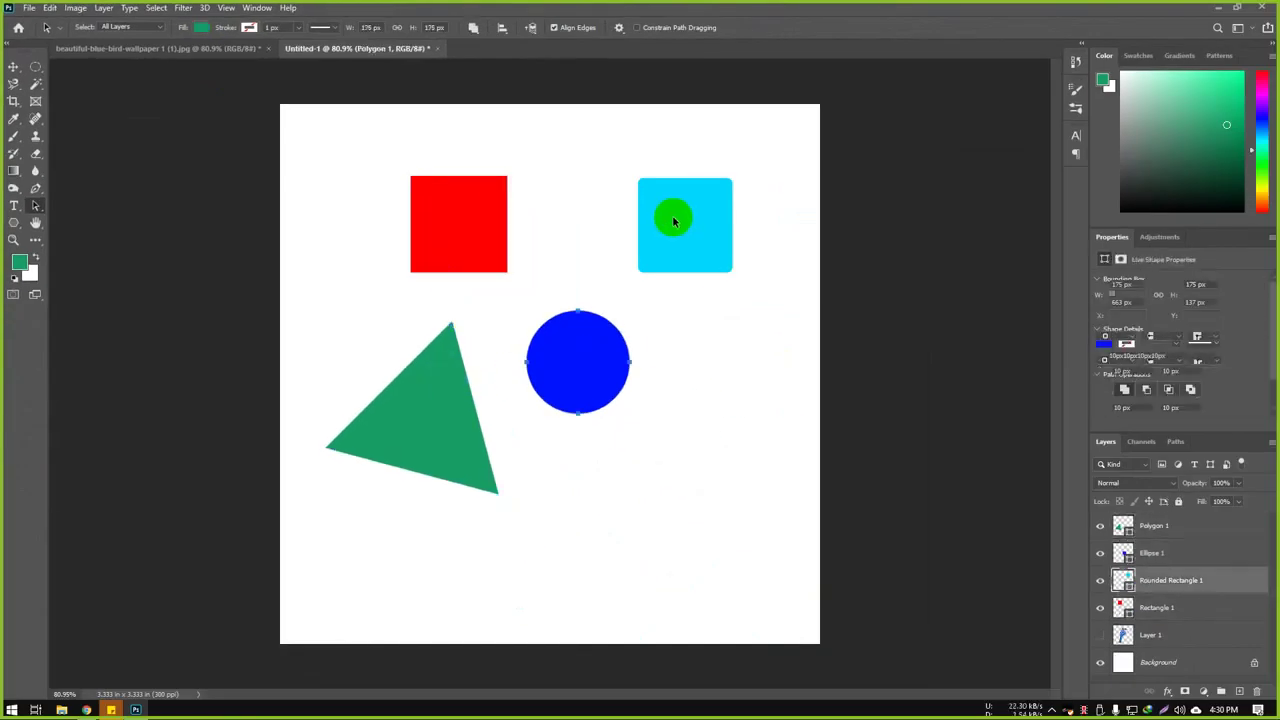
click(419, 214)
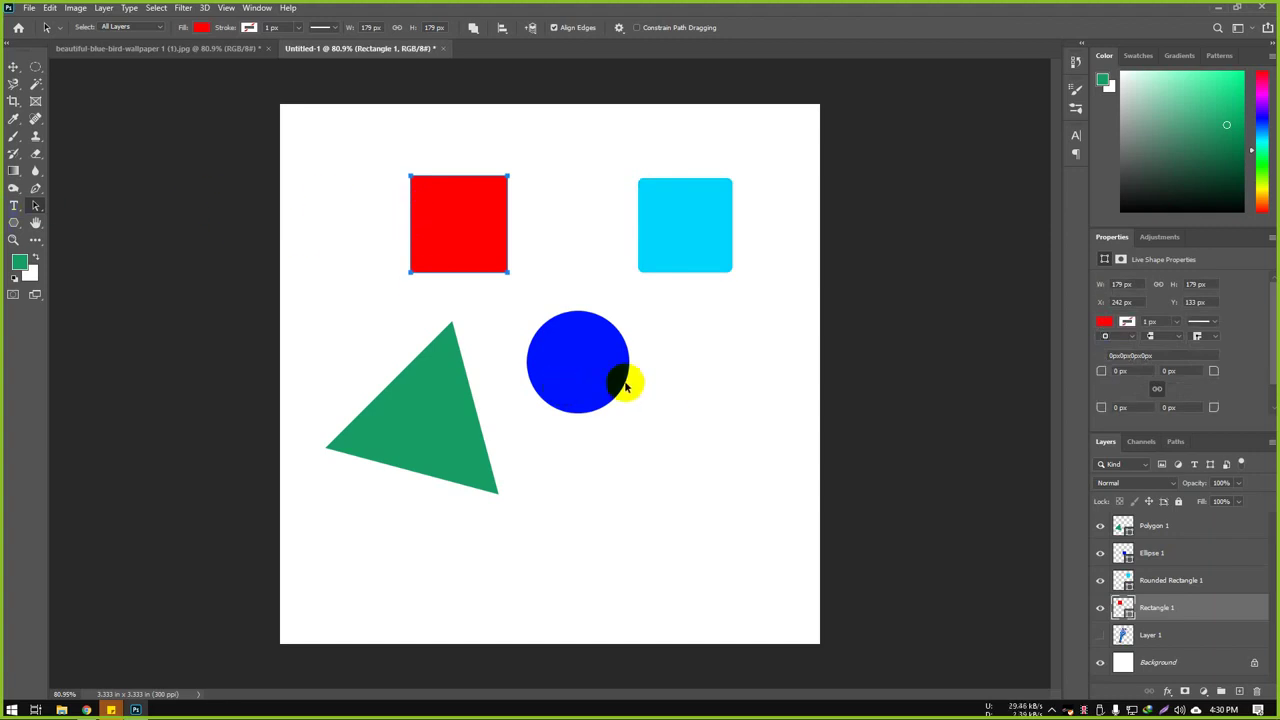
Step: Stretch the triangle by moving its lower-right anchor point down and to the right with the Direct Selection tool
click(36, 209)
drag(36, 209, 102, 222)
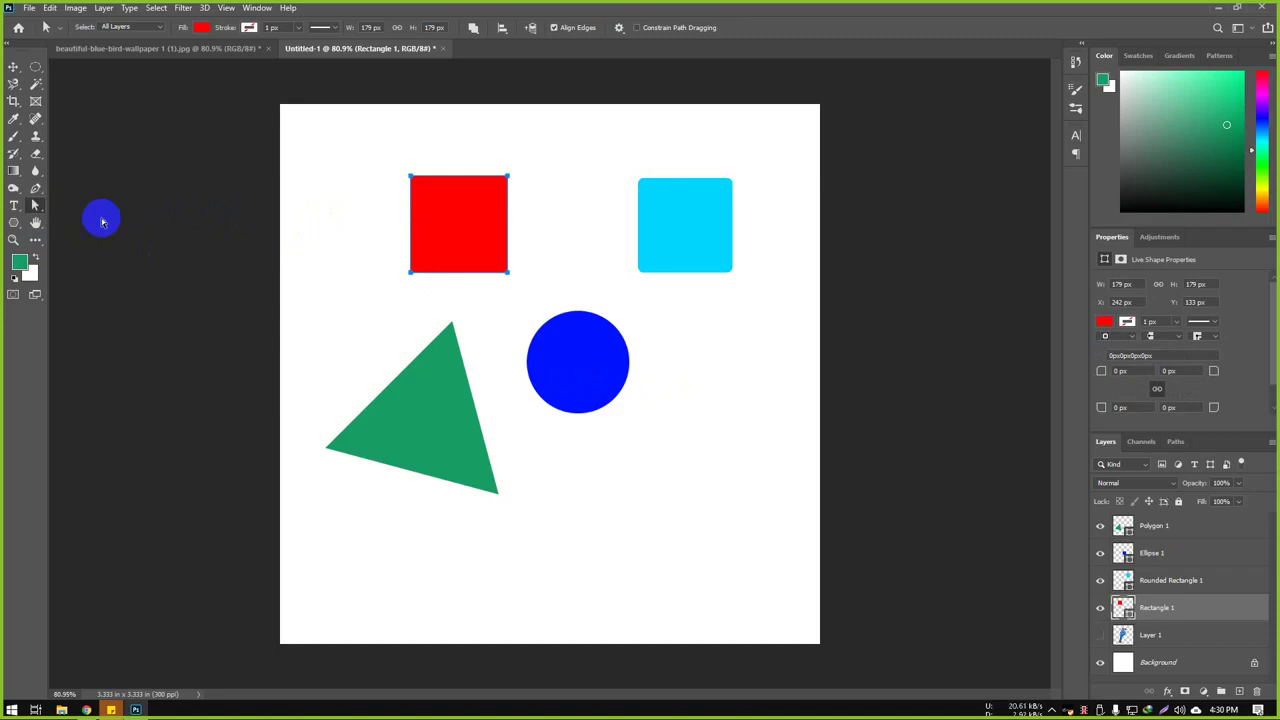
click(435, 431)
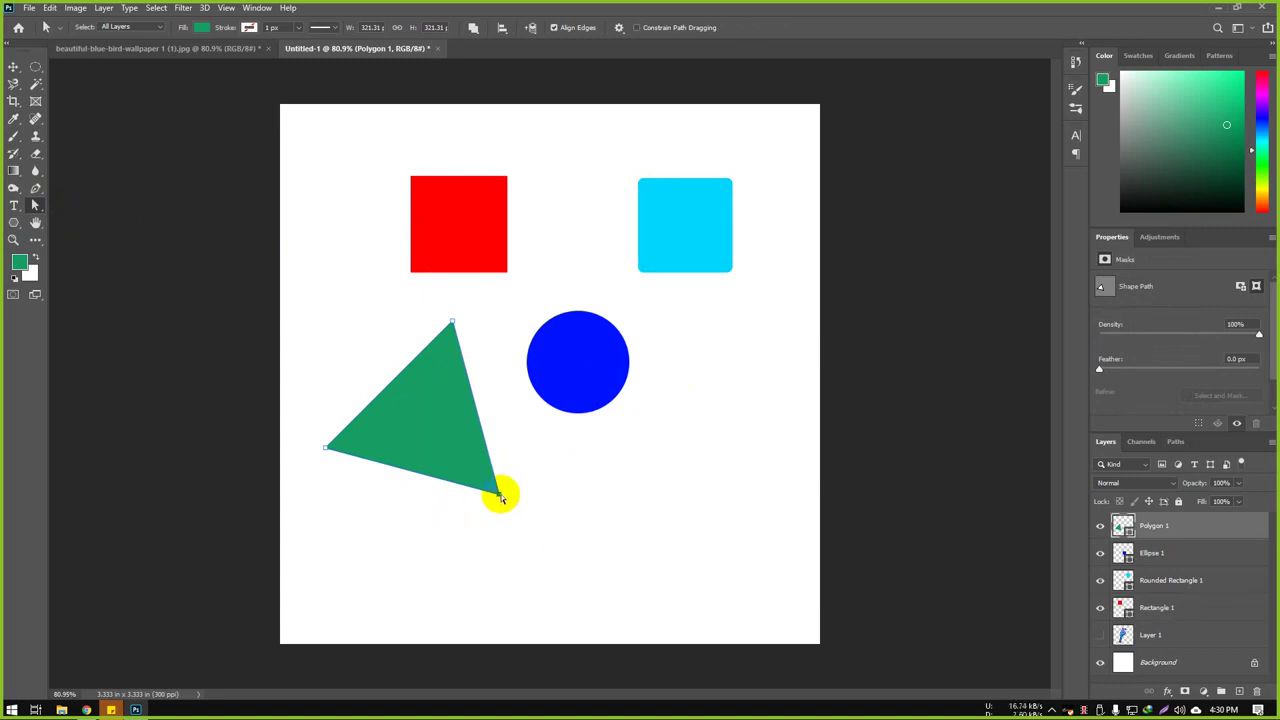
drag(499, 496, 673, 556)
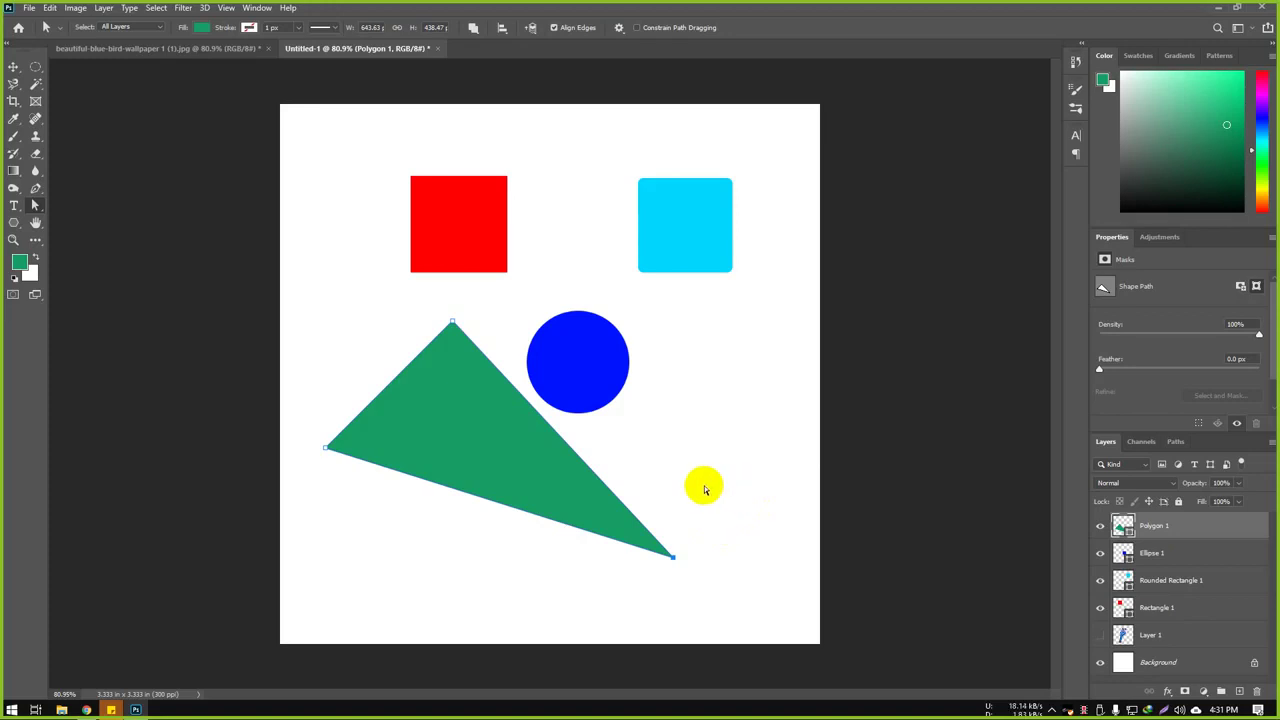
Step: Skew the red square into a parallelogram by moving its two lower anchor points up and left, accepting conversion to a regular path
click(602, 350)
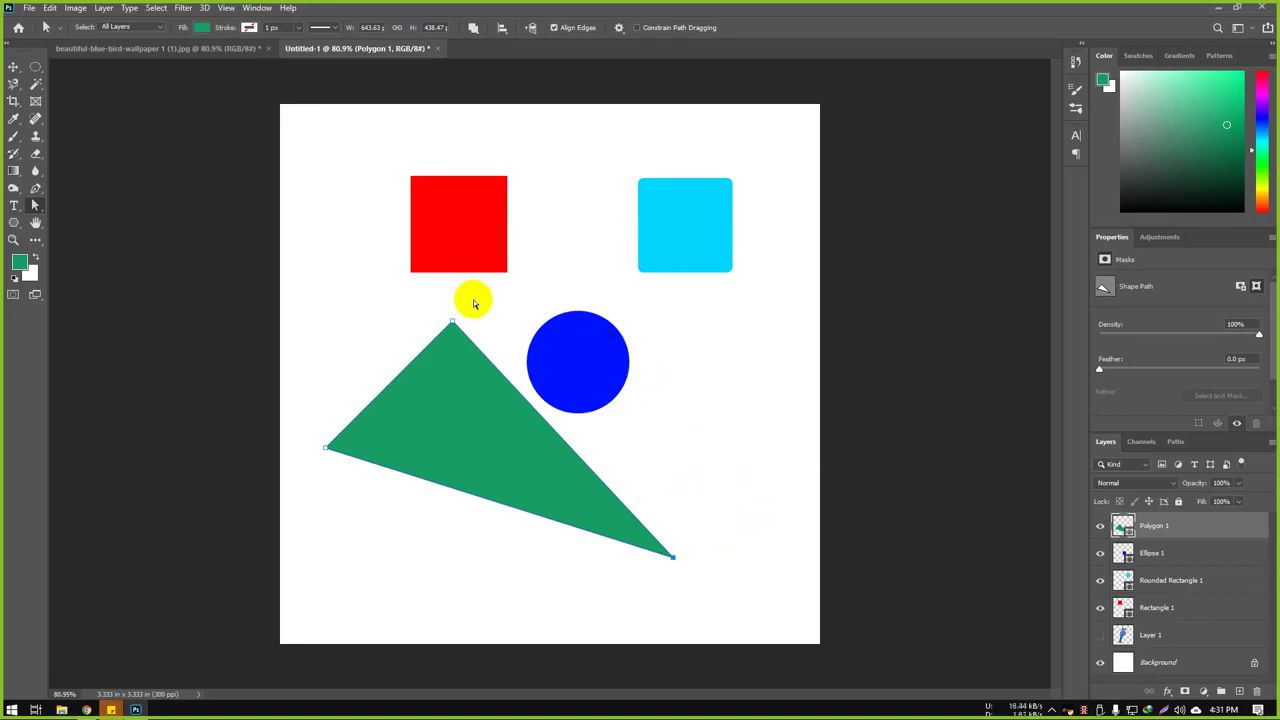
drag(530, 260, 392, 296)
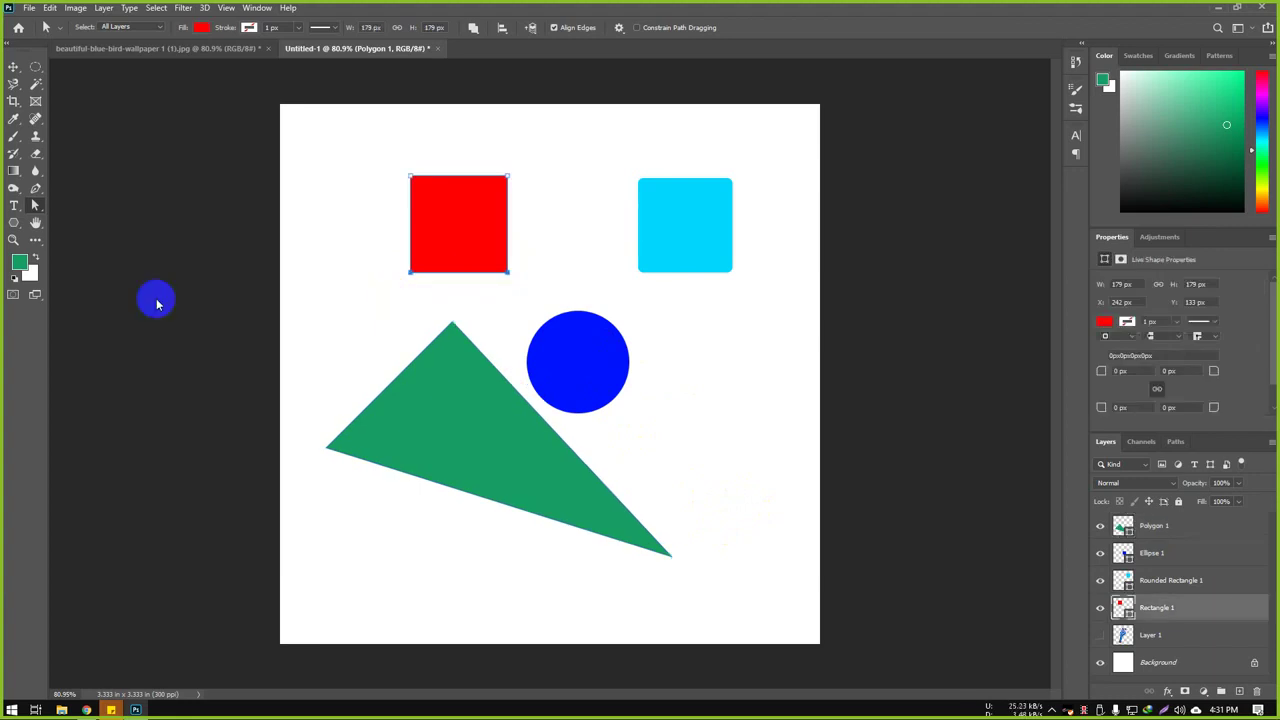
mouse_move(131, 210)
mouse_down()
mouse_move(434, 271)
mouse_move(486, 266)
mouse_move(466, 220)
mouse_move(393, 278)
mouse_move(514, 263)
mouse_move(391, 274)
mouse_up()
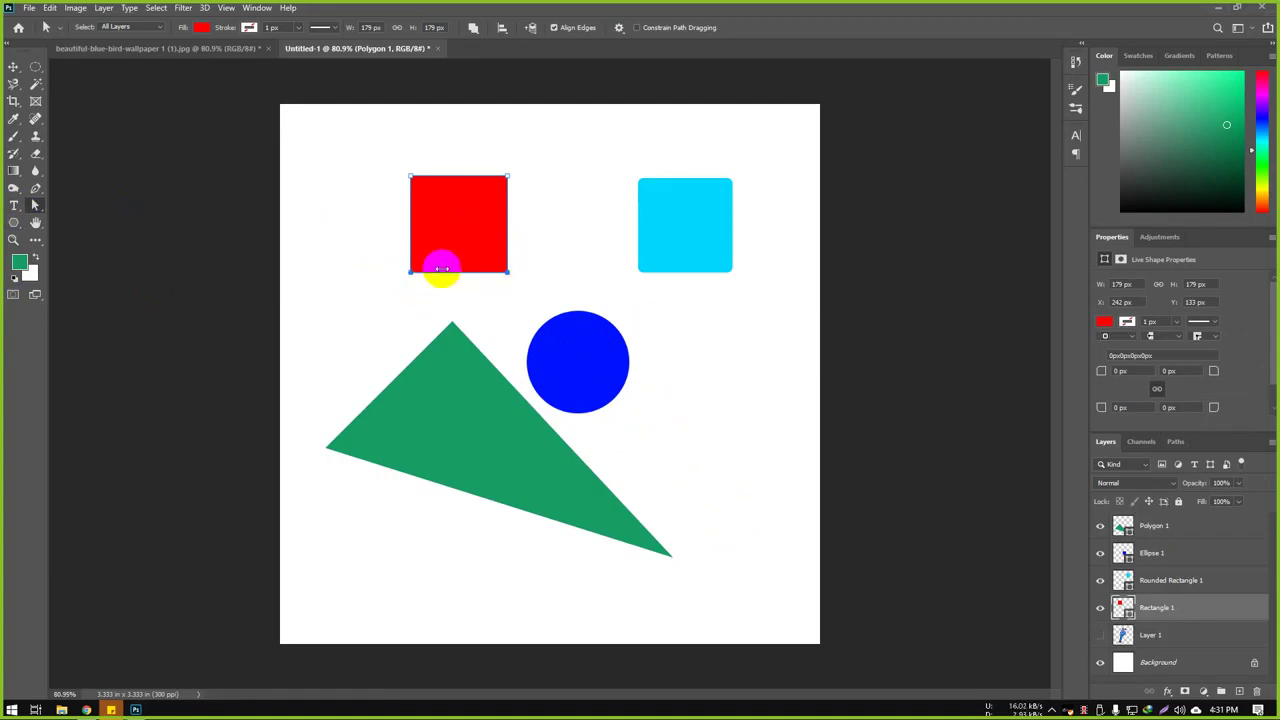
click(411, 275)
drag(411, 275, 328, 308)
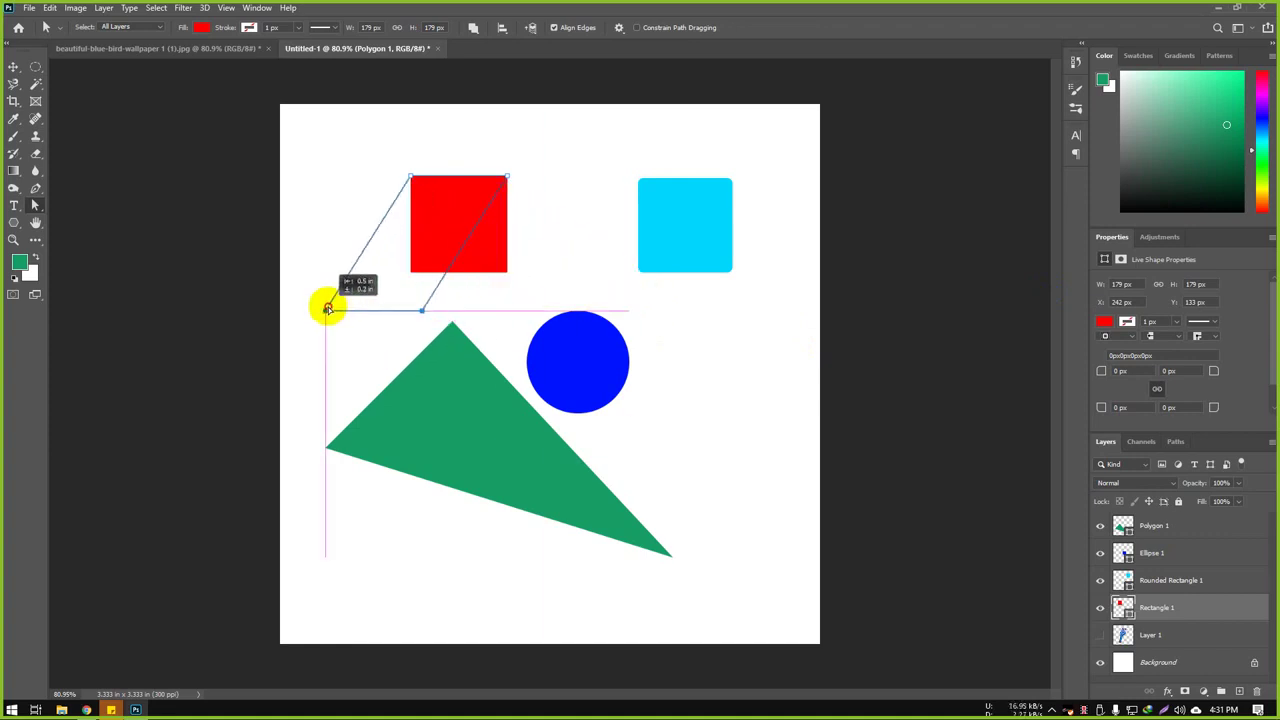
drag(328, 308, 324, 253)
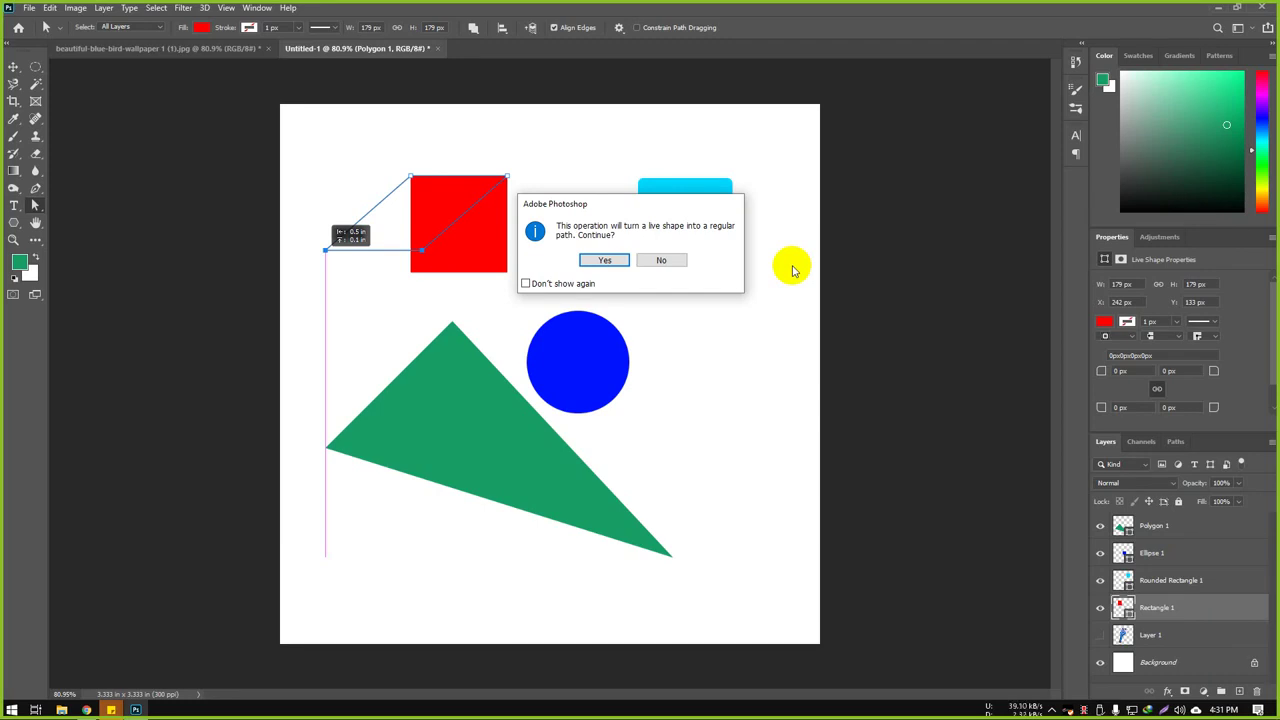
key(Return)
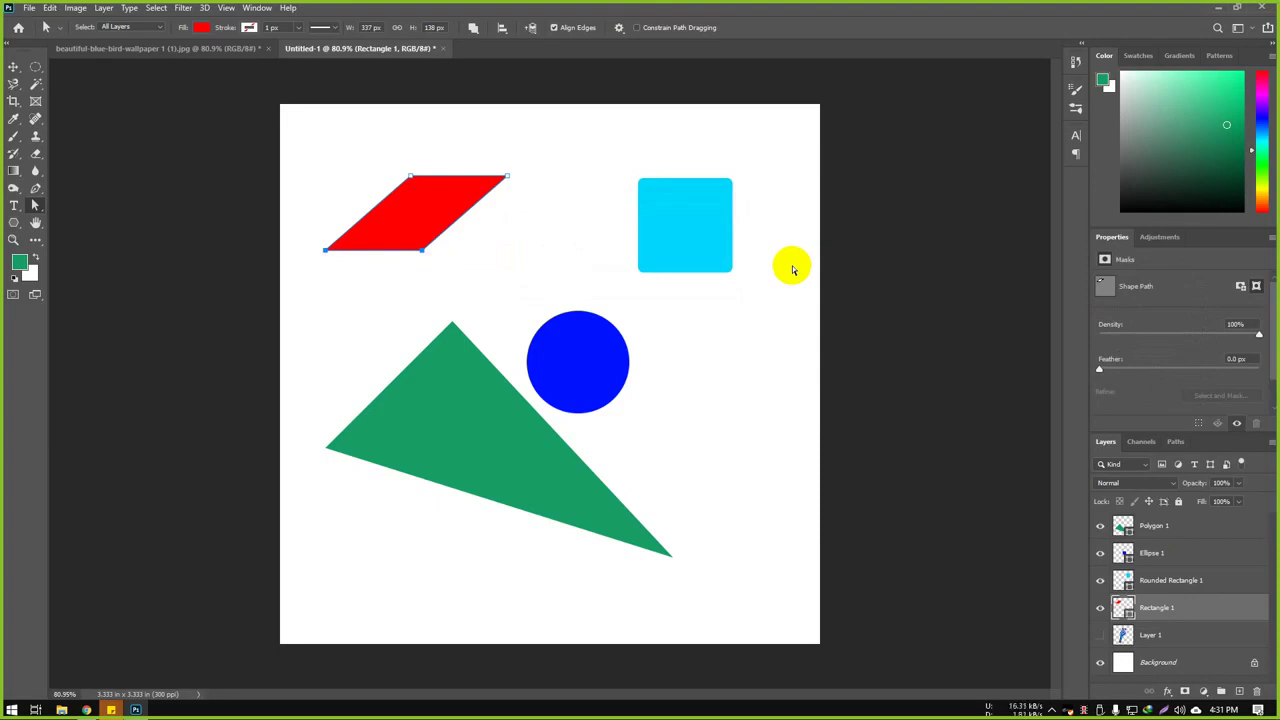
Step: Move the red parallelogram's upper-right anchor point down to just above the circle's upper-left edge
click(398, 222)
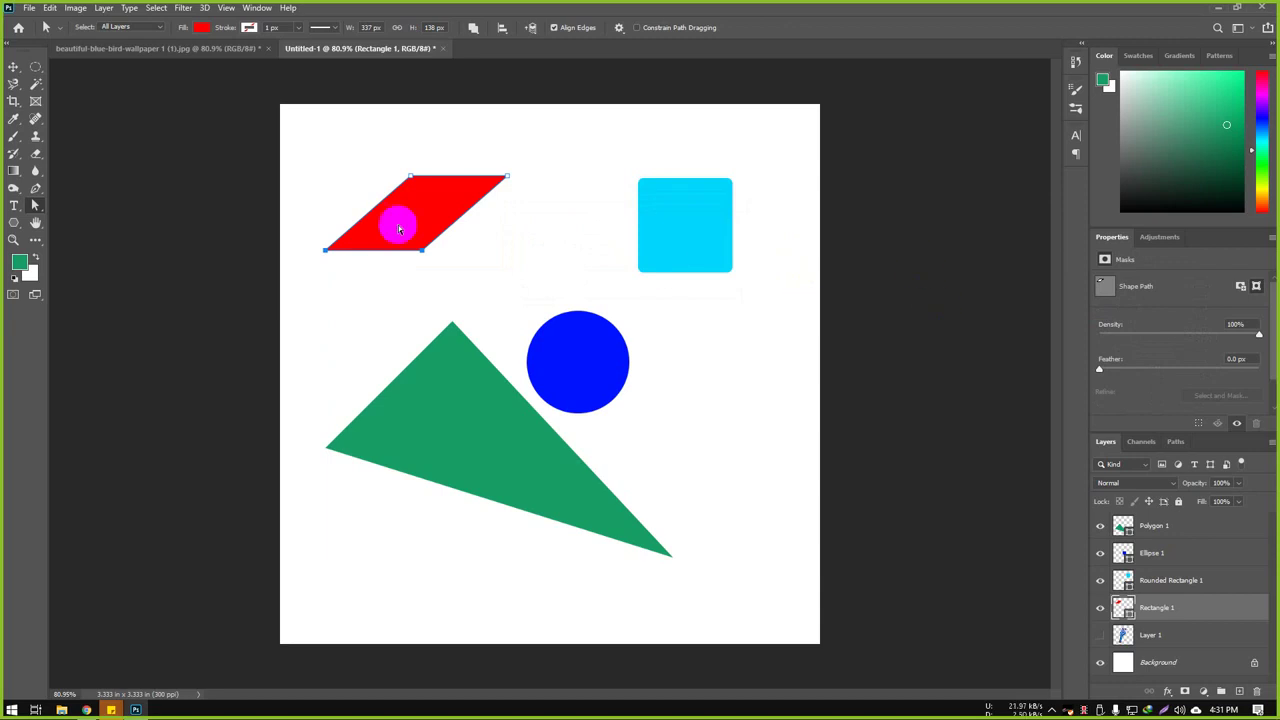
drag(543, 158, 521, 295)
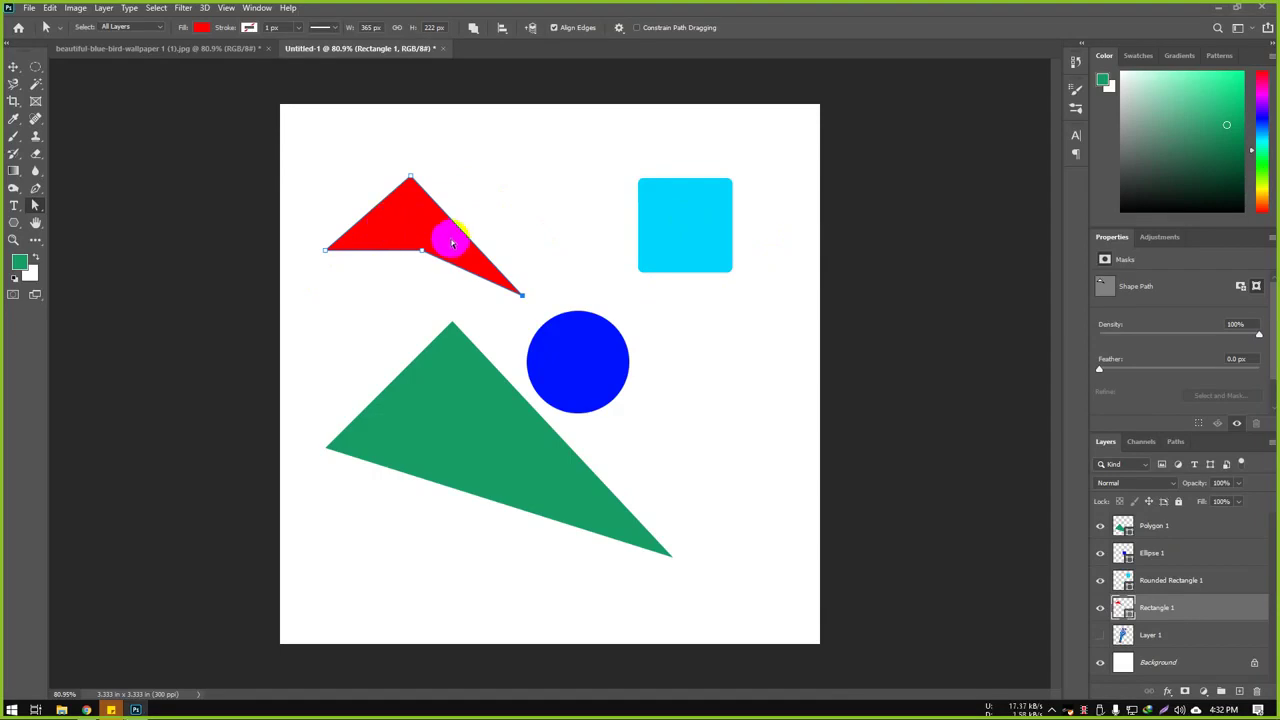
Step: Deselect the red shape, and move the rounded cyan square above the blue circle with the Move tool
key(v)
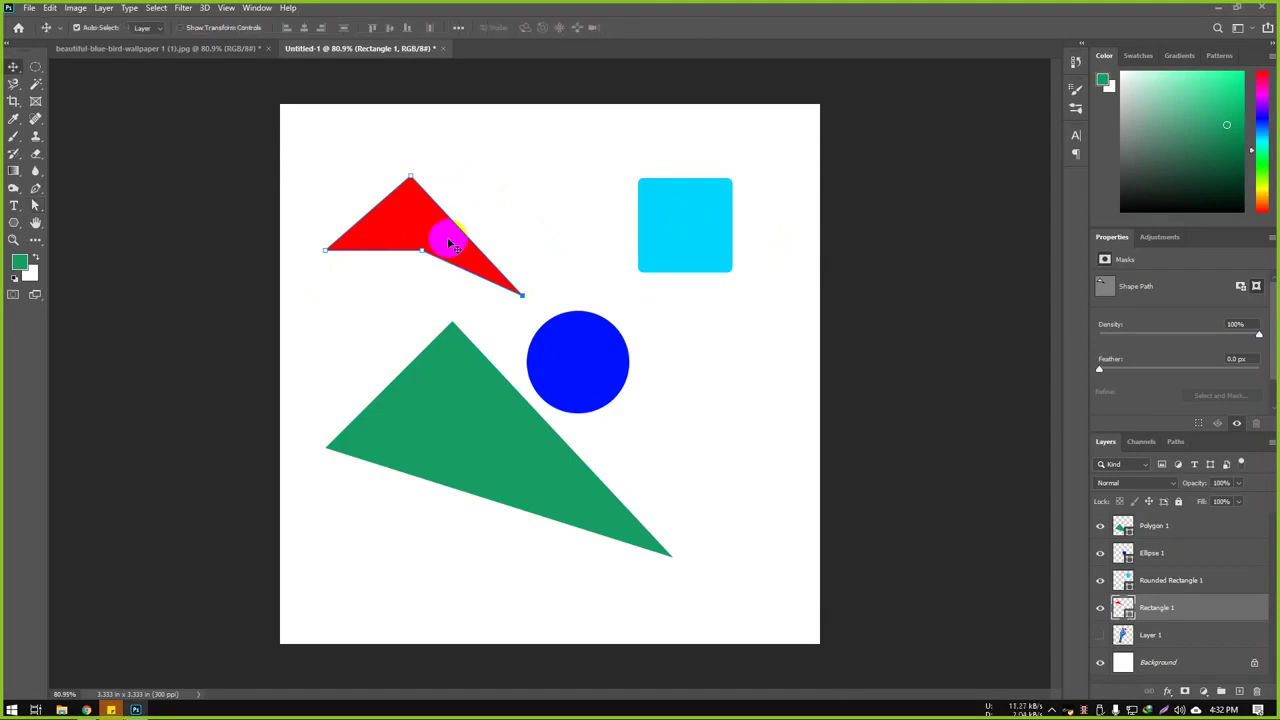
click(505, 190)
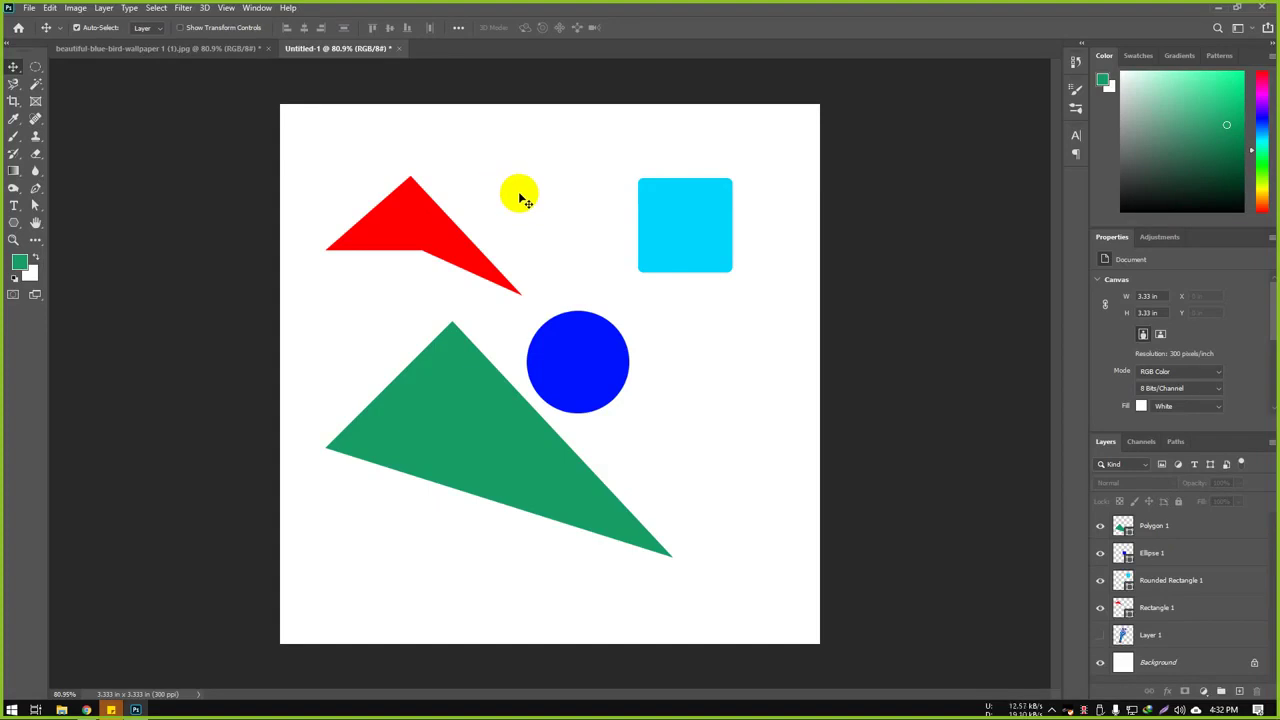
drag(650, 218, 561, 166)
drag(554, 165, 554, 165)
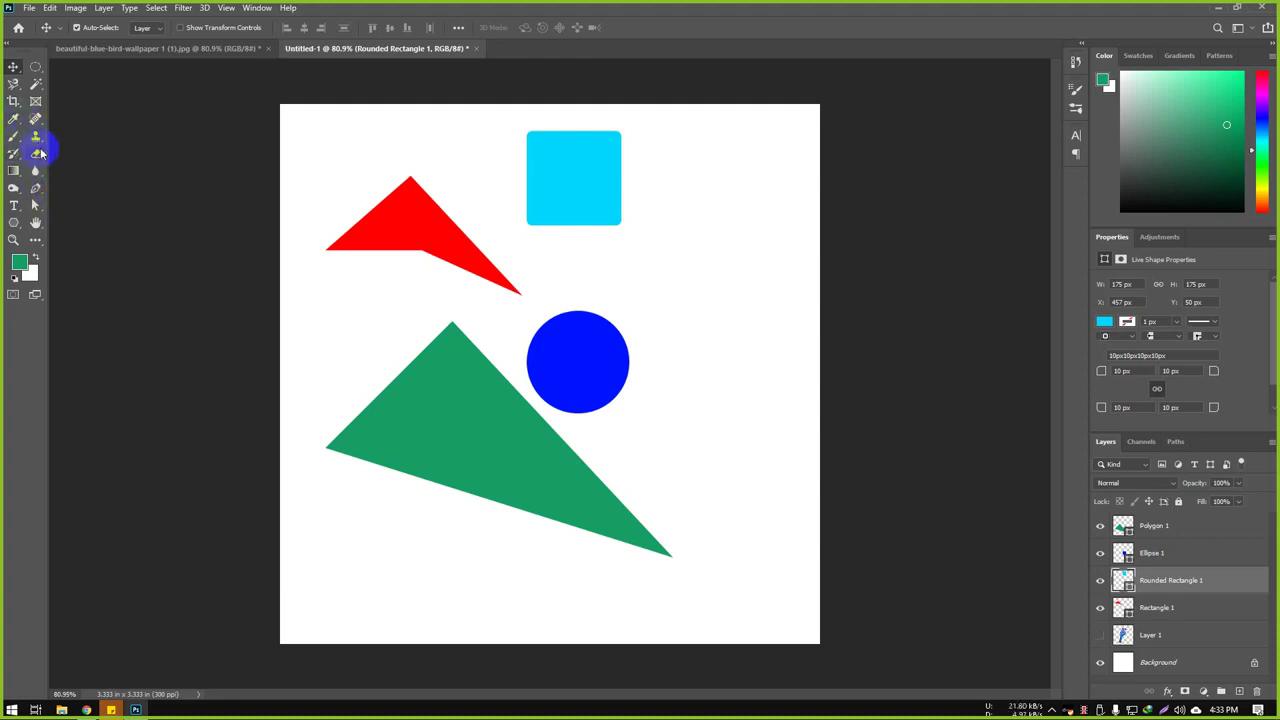
Step: Draw a cyan square about 180 px wide beside the circle on the Rounded Rectangle 1 layer, and shift that layer slightly left
click(14, 222)
click(47, 222)
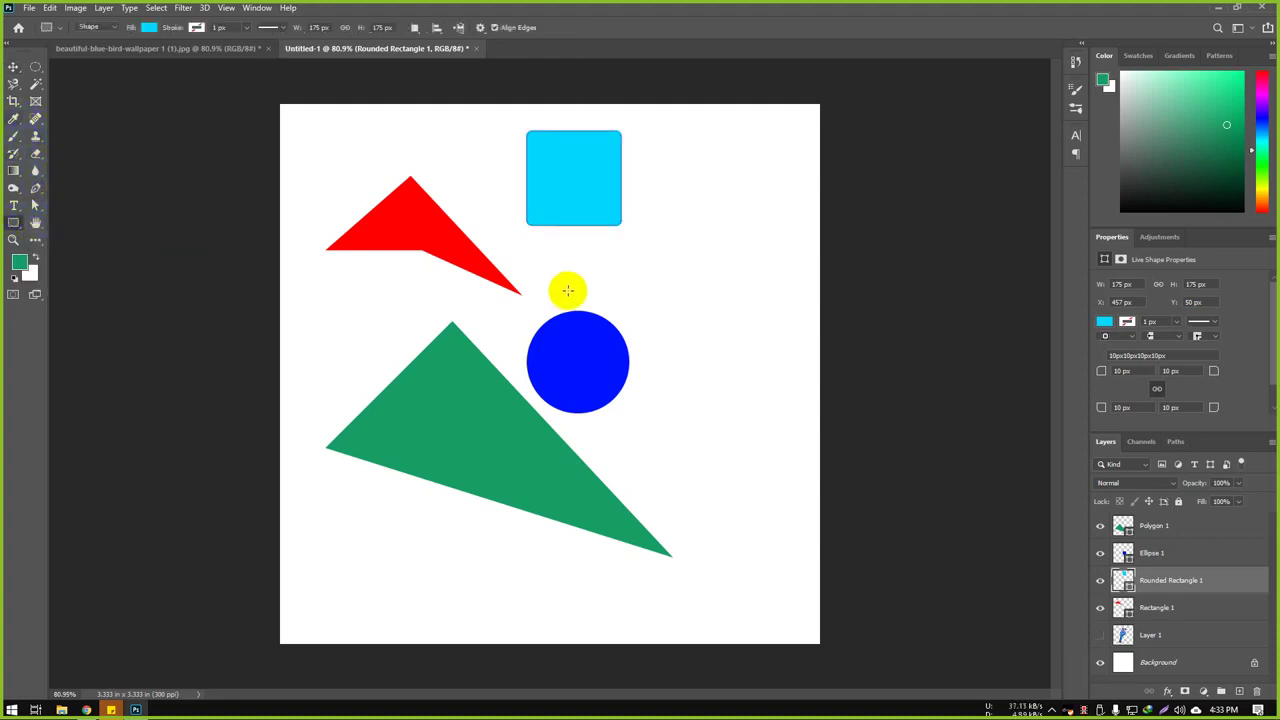
drag(668, 287, 766, 383)
key(v)
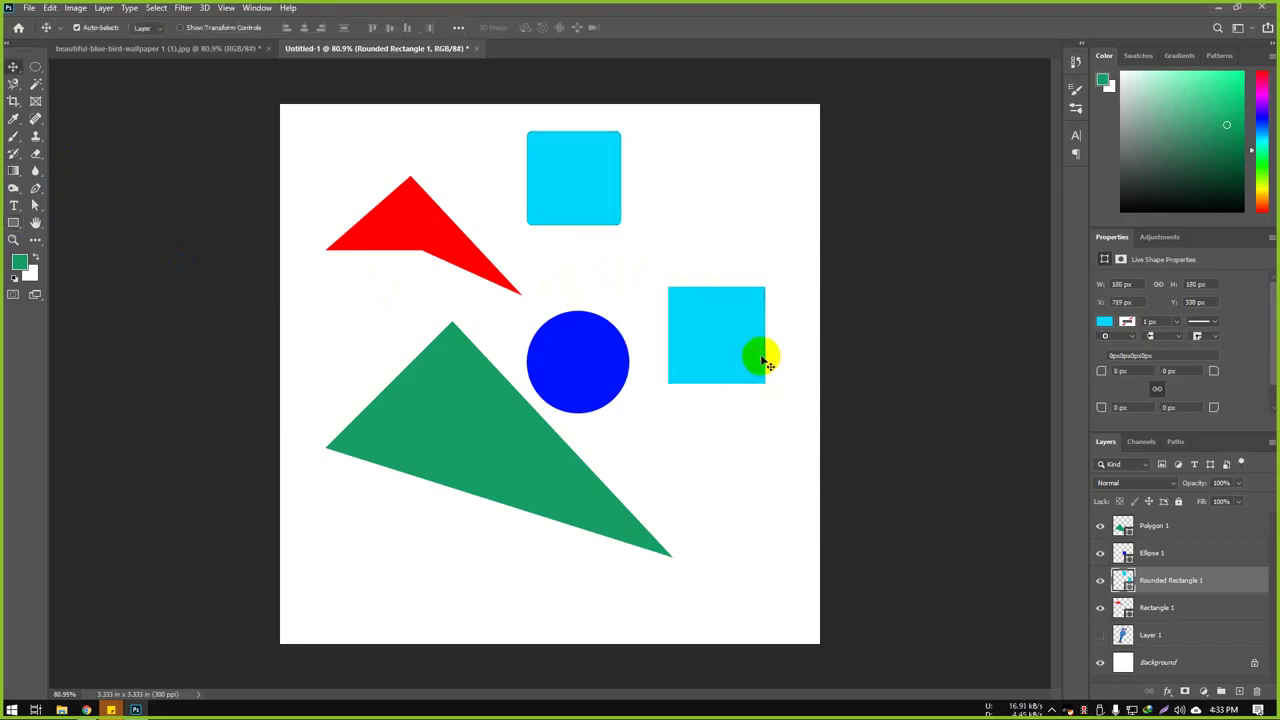
mouse_move(708, 330)
mouse_down()
mouse_move(666, 314)
mouse_move(688, 321)
mouse_up()
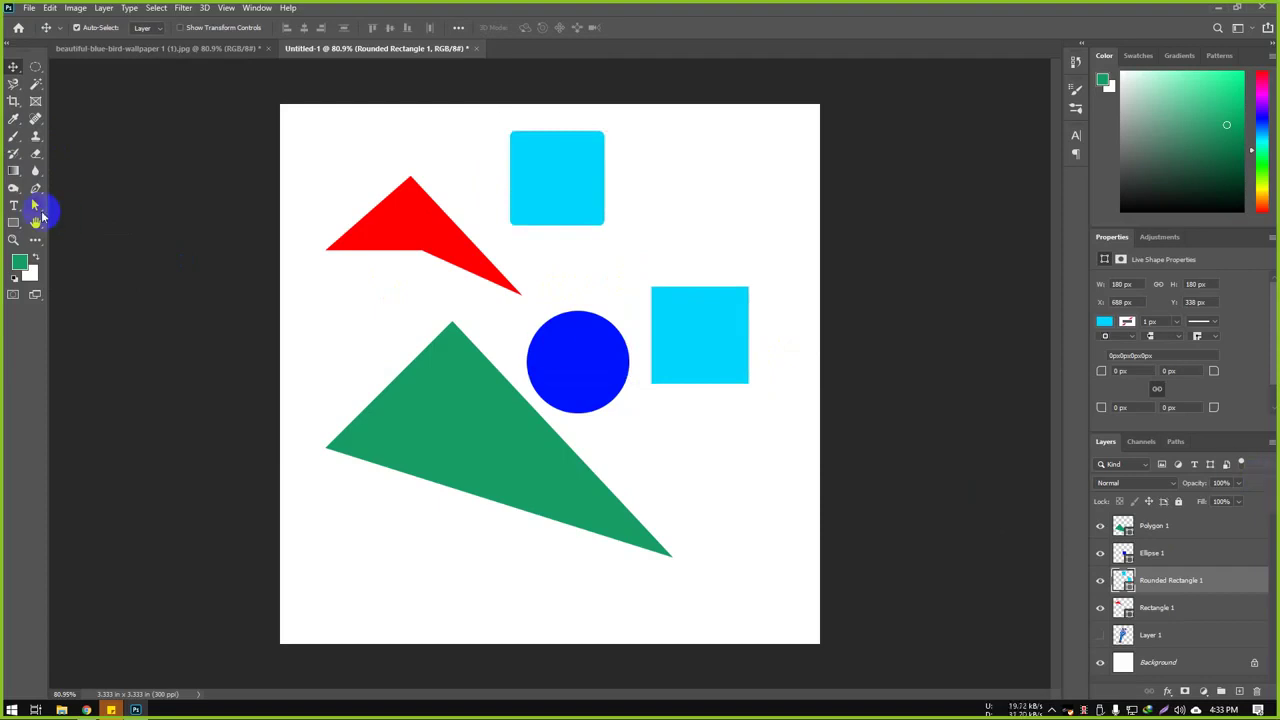
Step: Select the sharp-cornered cyan square beside the circle with the Path Selection tool, and set its linked corner radii to 10 px
click(36, 209)
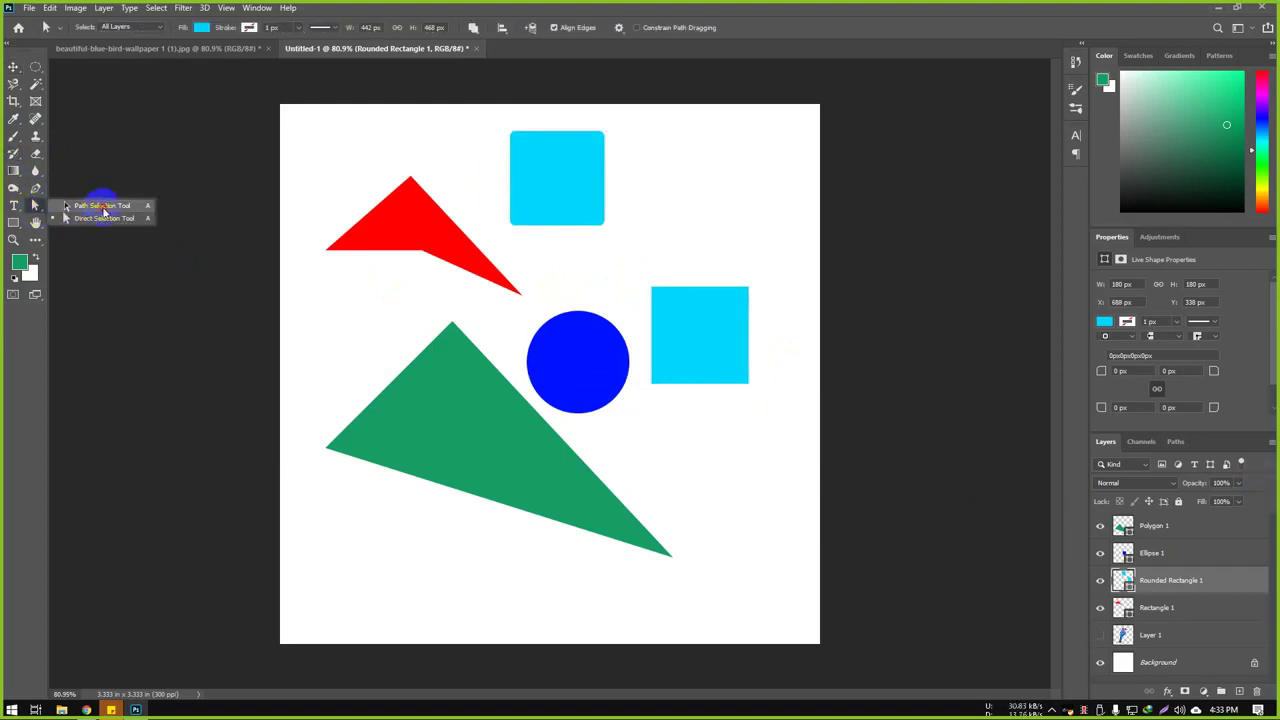
click(103, 210)
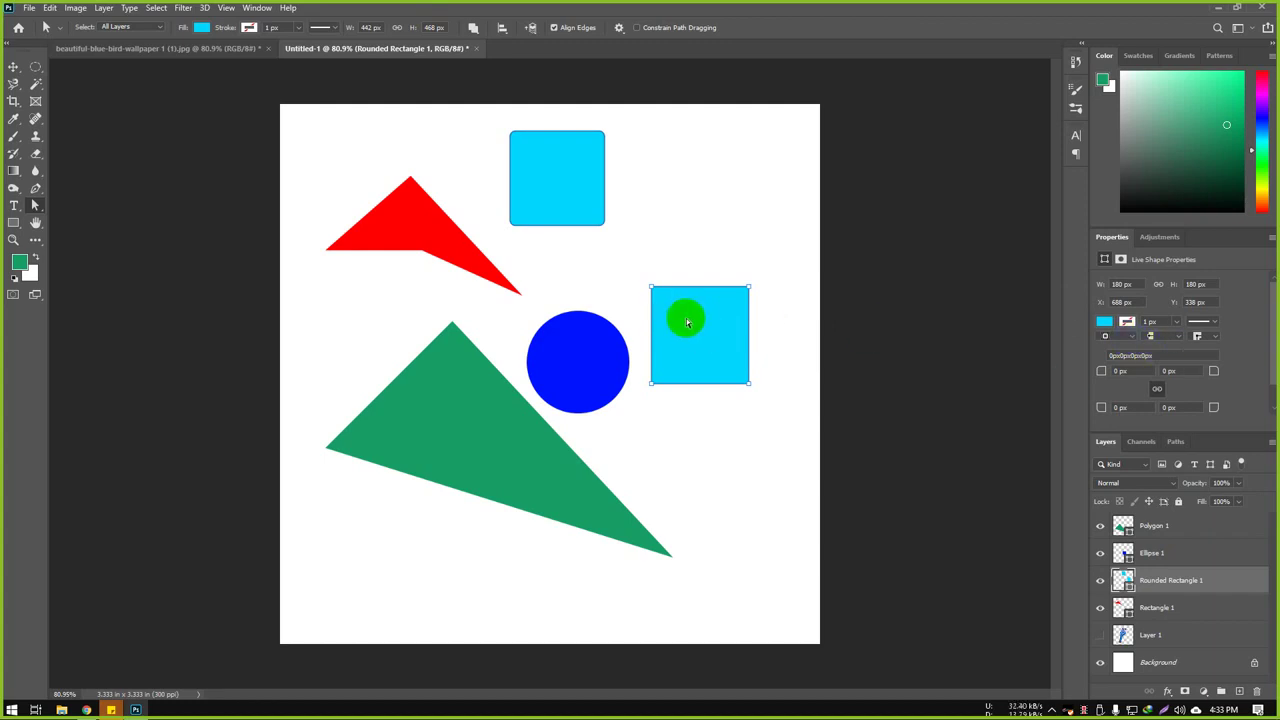
click(1172, 371)
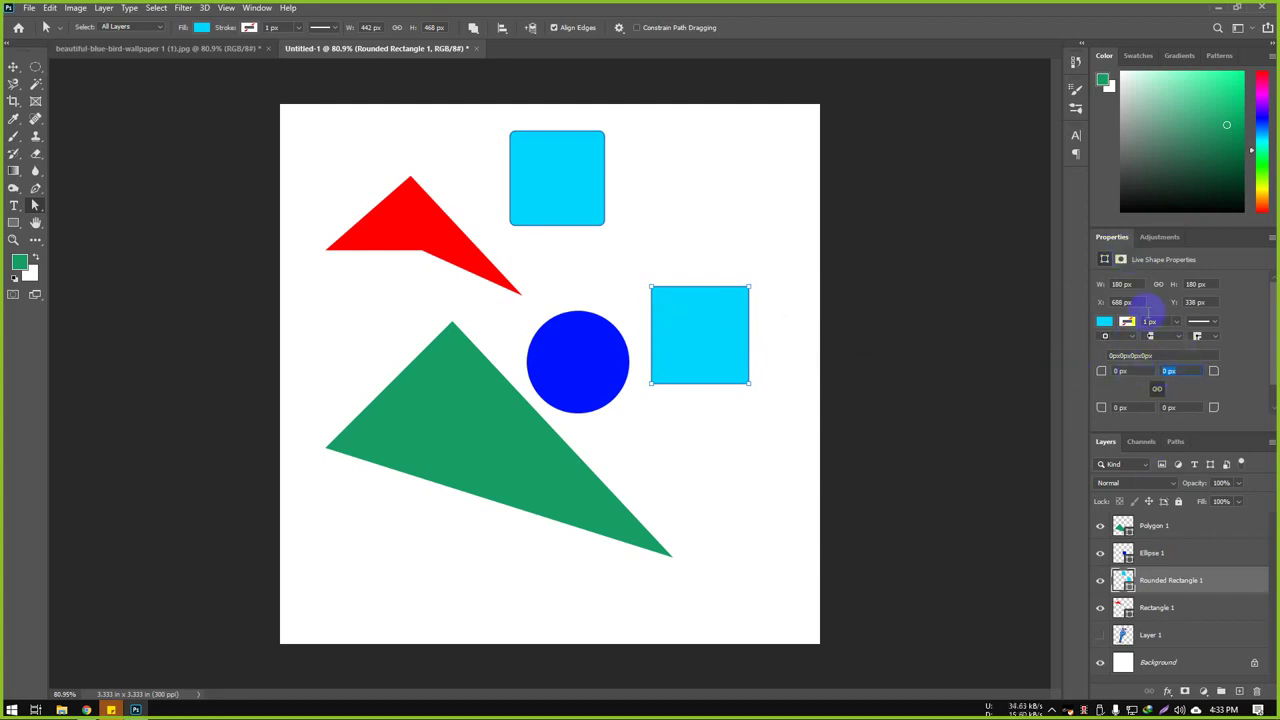
double_click(1168, 371)
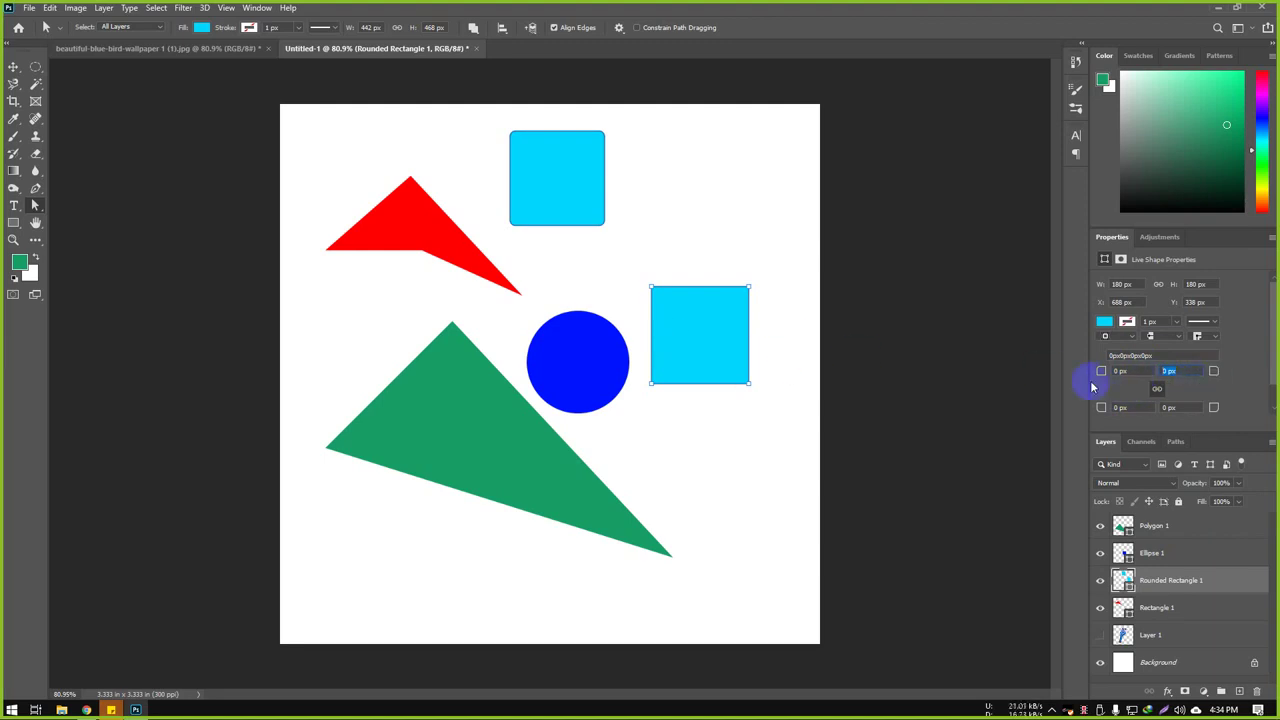
click(1168, 372)
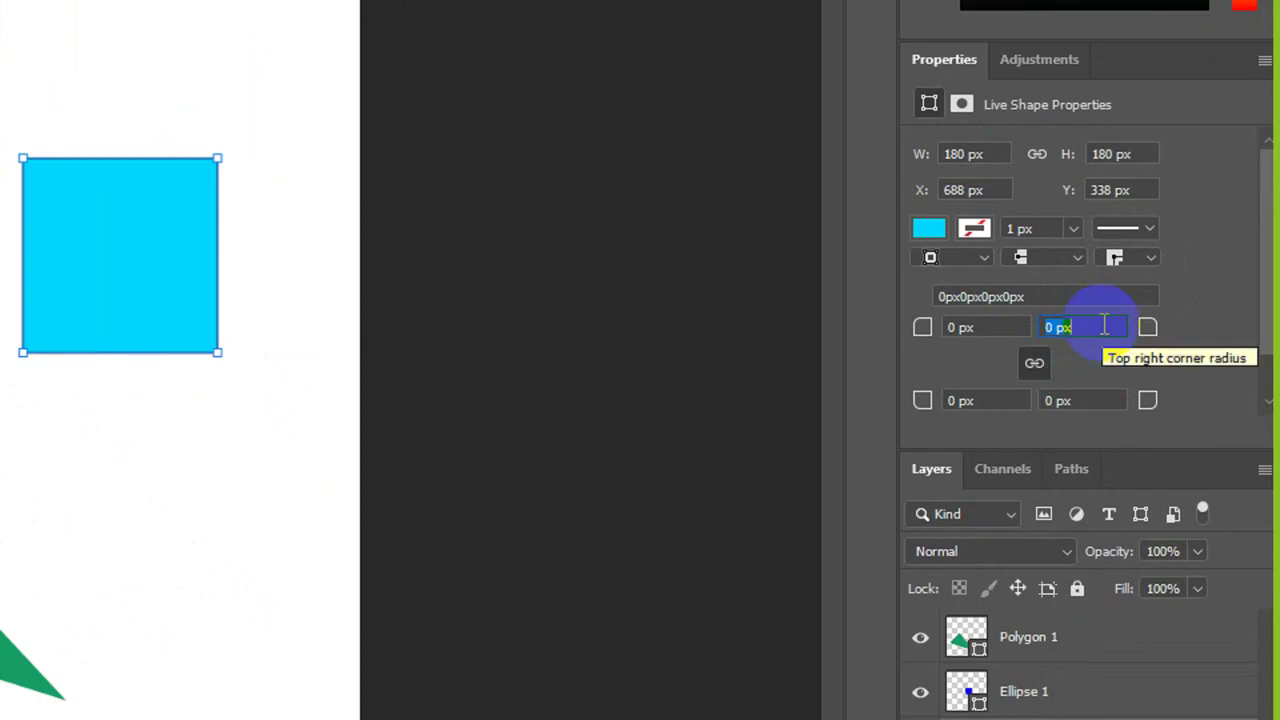
text(10)
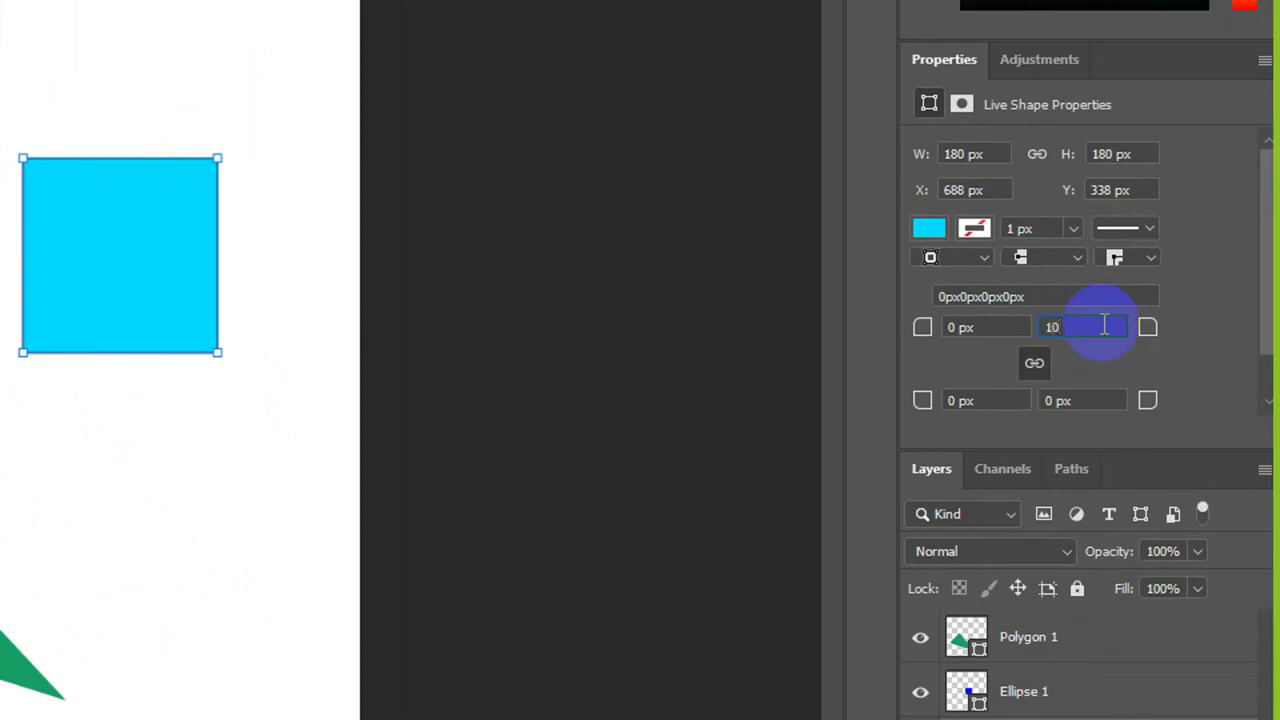
key(Tab)
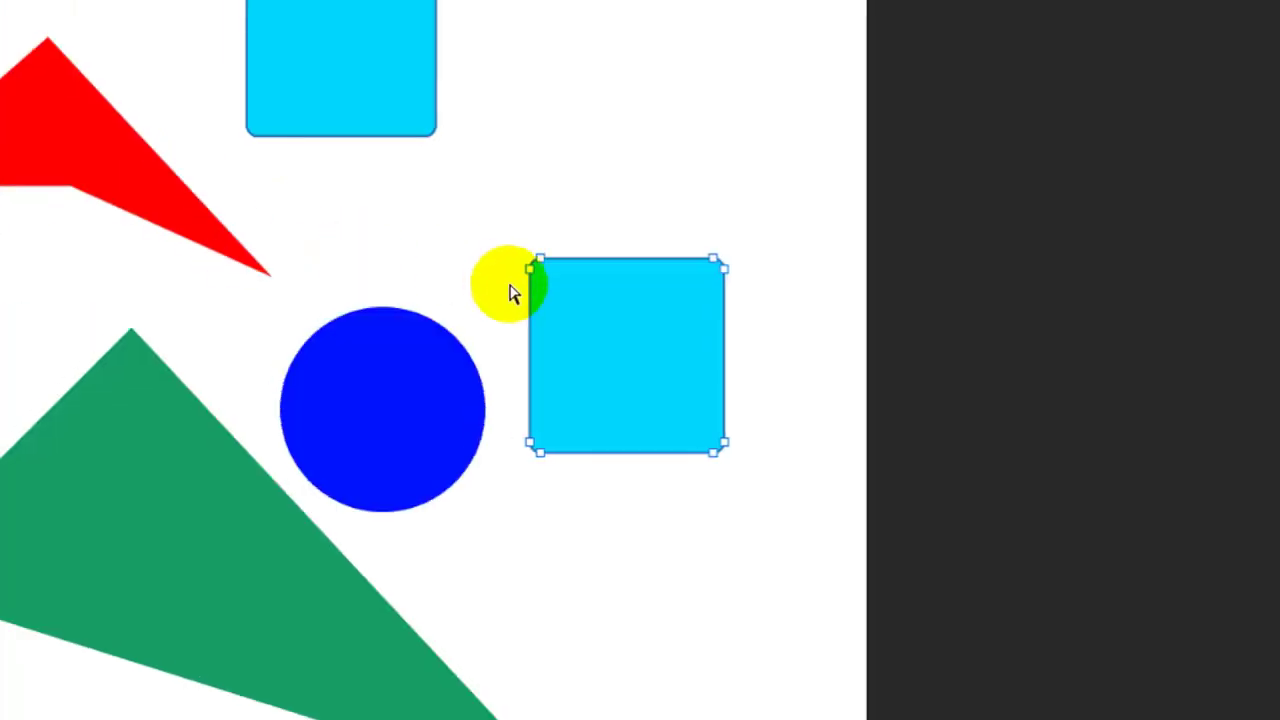
click(97, 222)
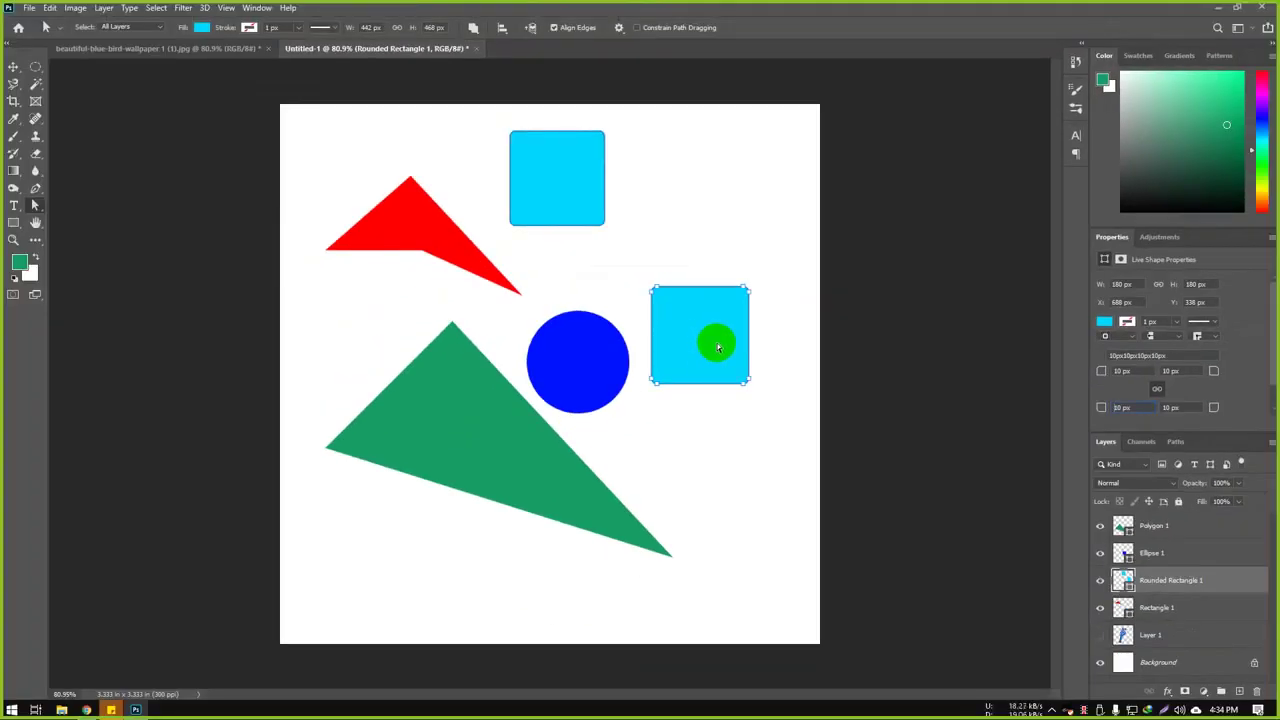
Step: Reset the cyan square's corner radii to 0 px, unlink them, and set only the top-left corner radius to 10 px
drag(1194, 403, 1160, 392)
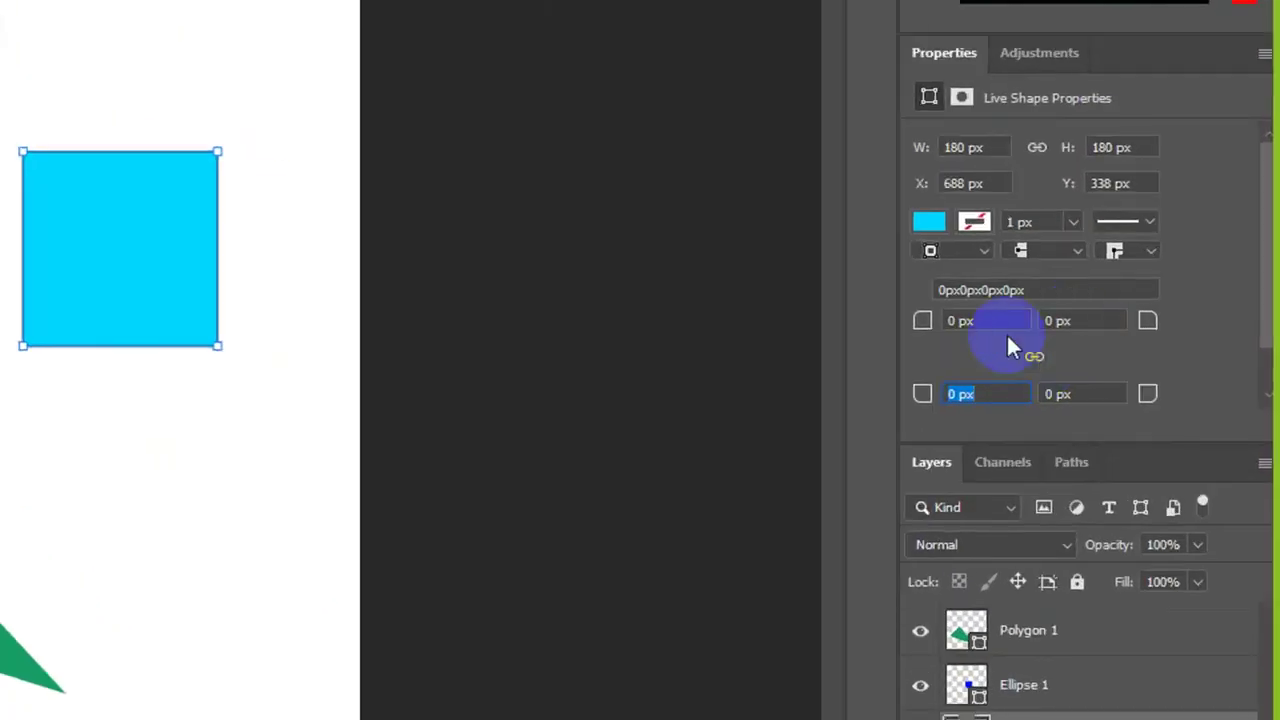
click(960, 321)
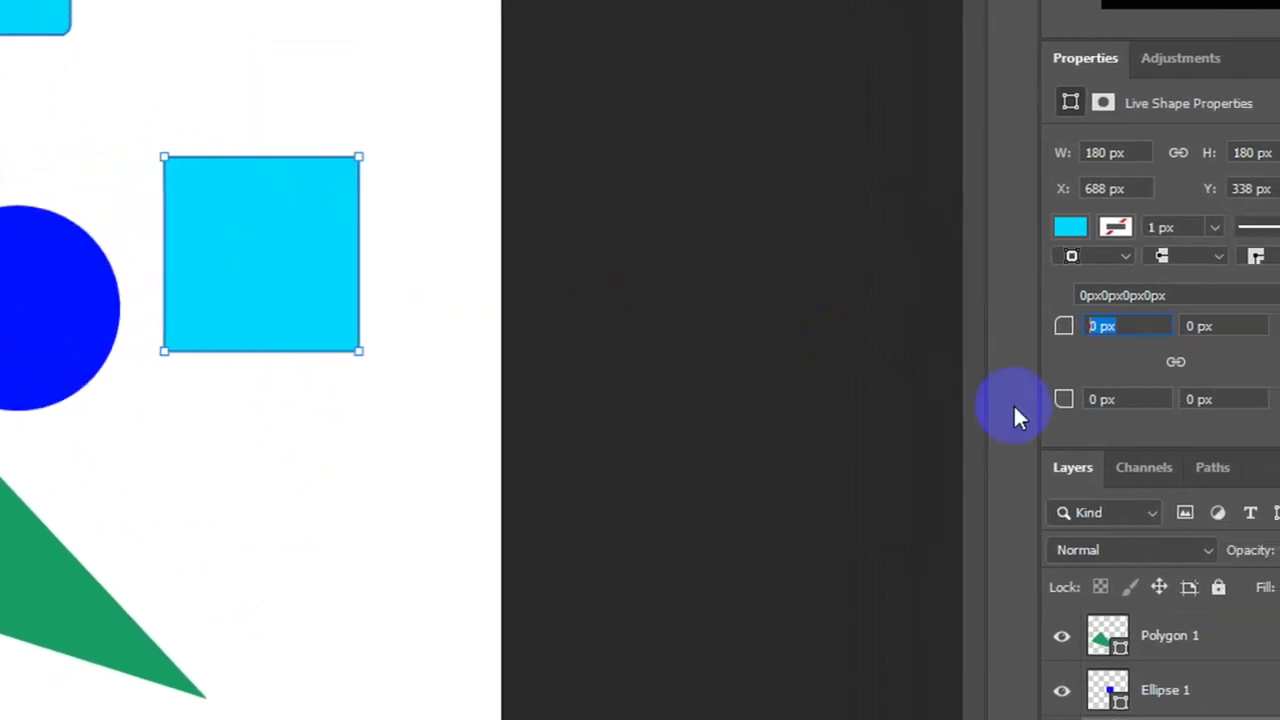
text(10)
key(Return)
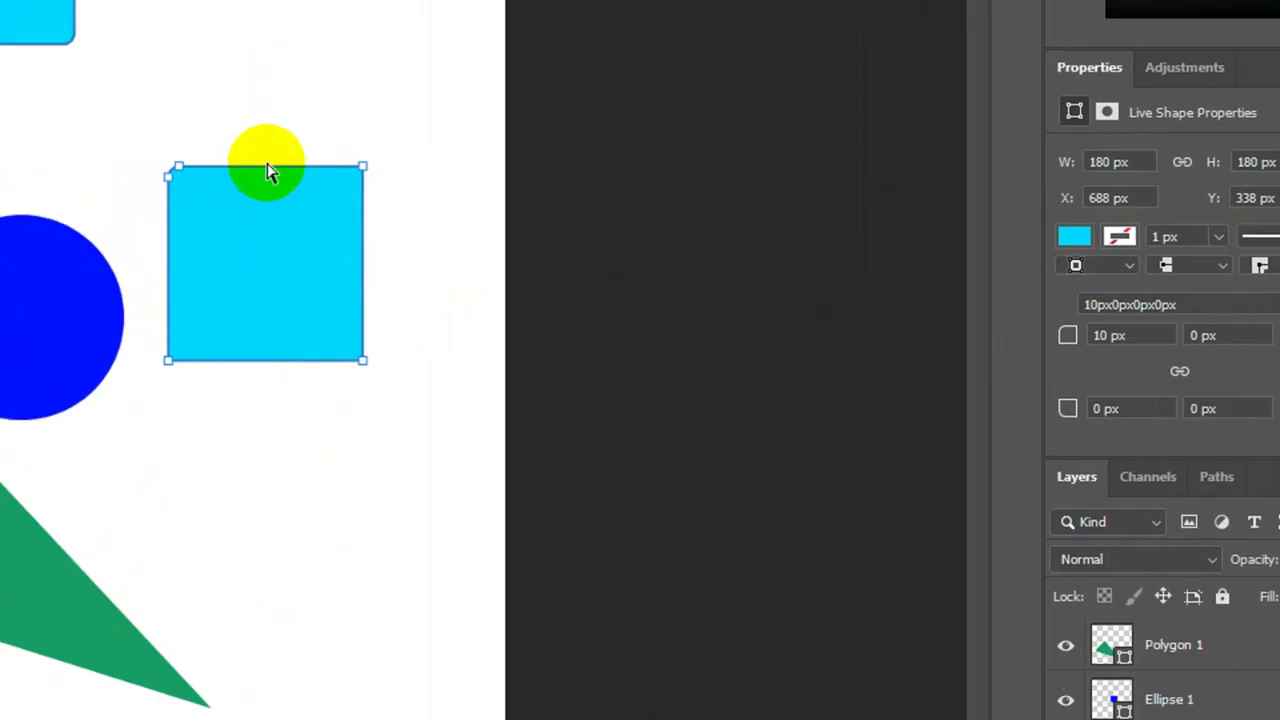
drag(266, 165, 345, 170)
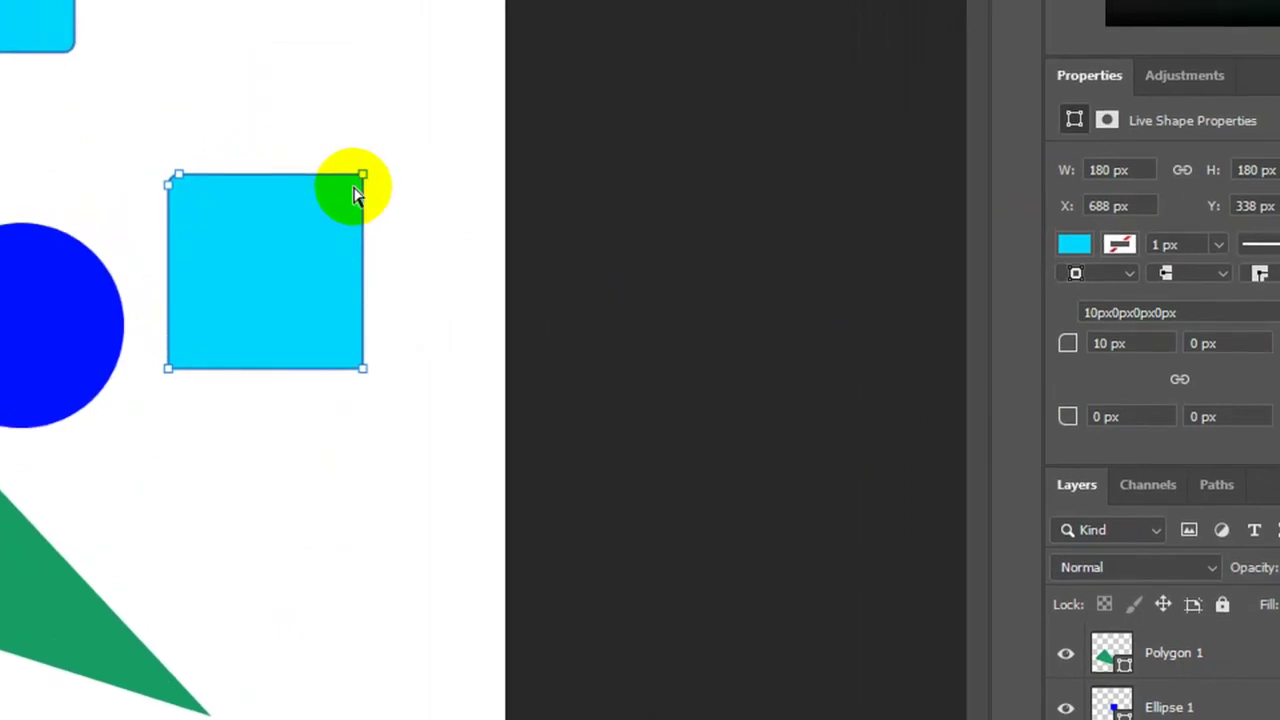